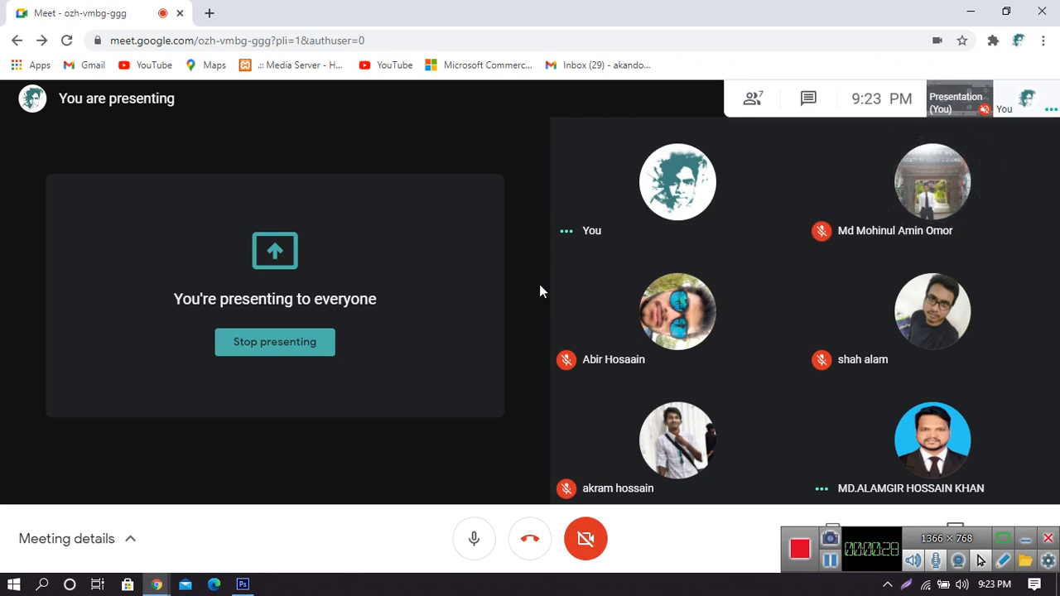
Minimize the Google Meet window, switch to Photoshop and dismiss the presenting notification.
left_click(971, 12)
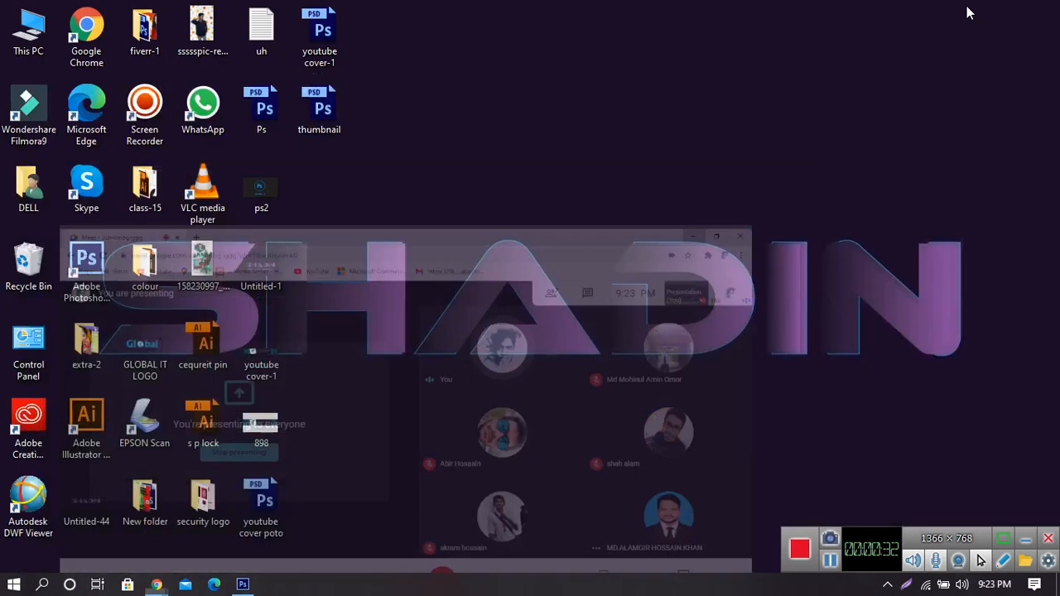
left_click(248, 586)
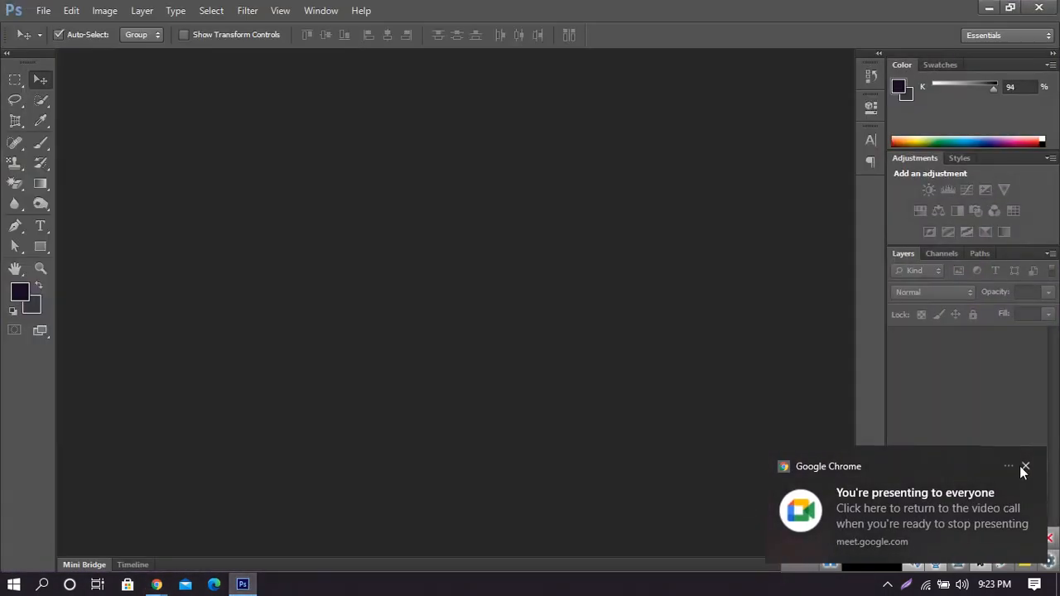
left_click(1025, 467)
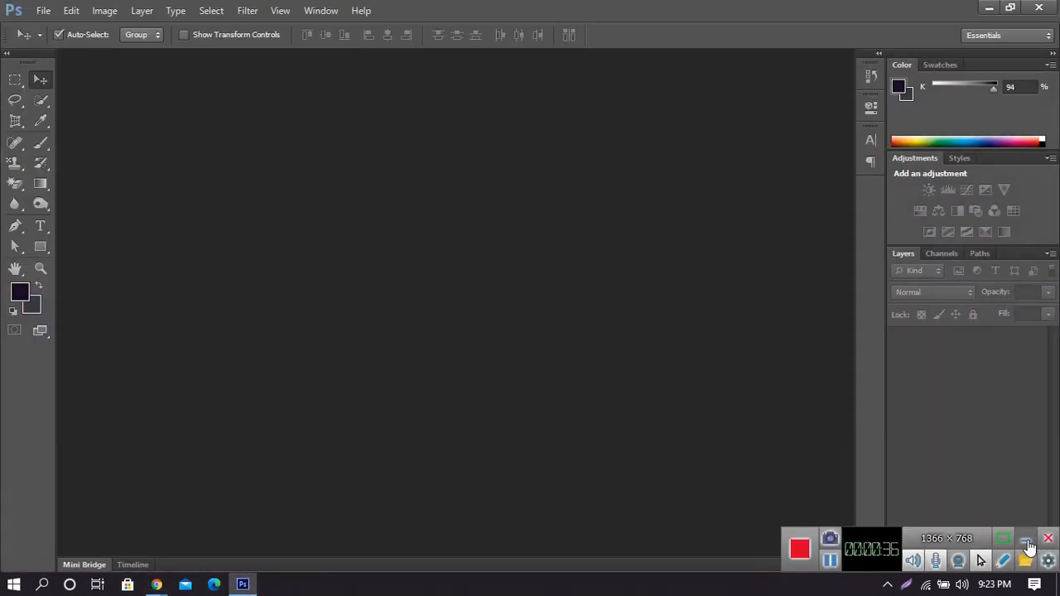
Create a new blank document 1900 pixels wide and 1100 pixels high.
left_click(41, 10)
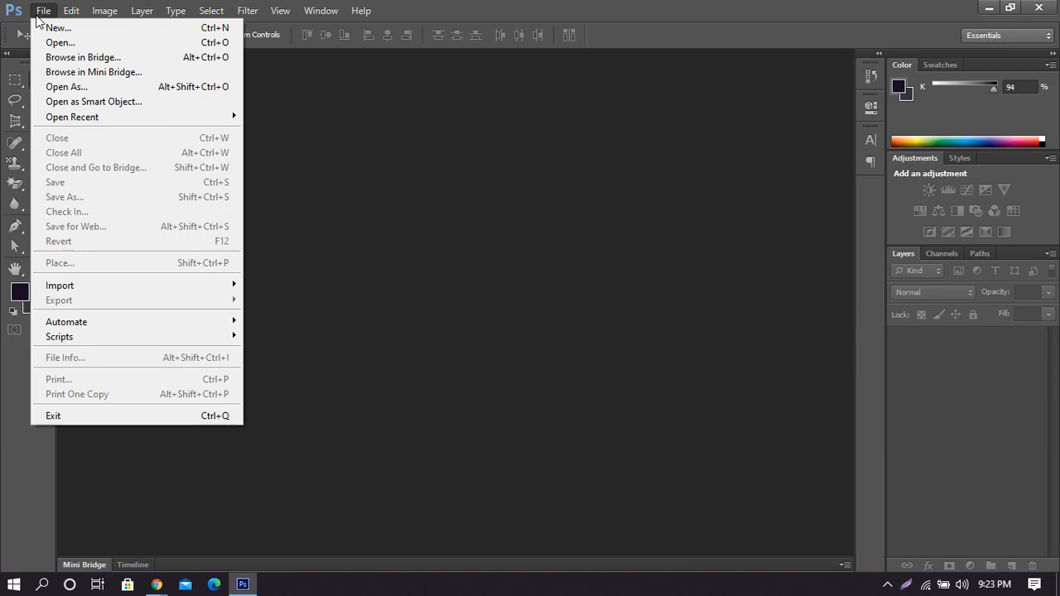
left_click(51, 29)
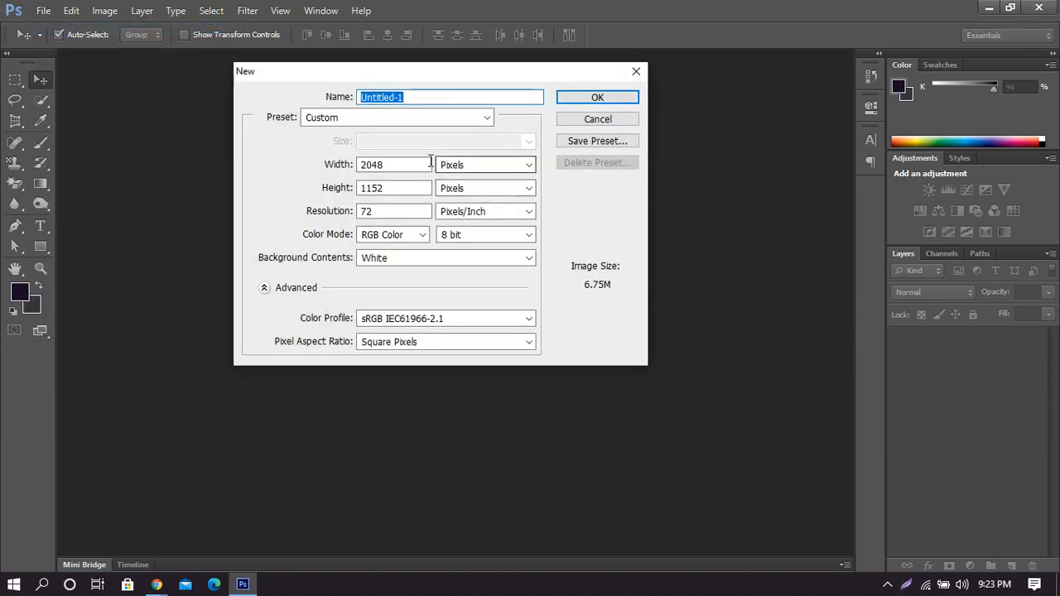
left_click(408, 164)
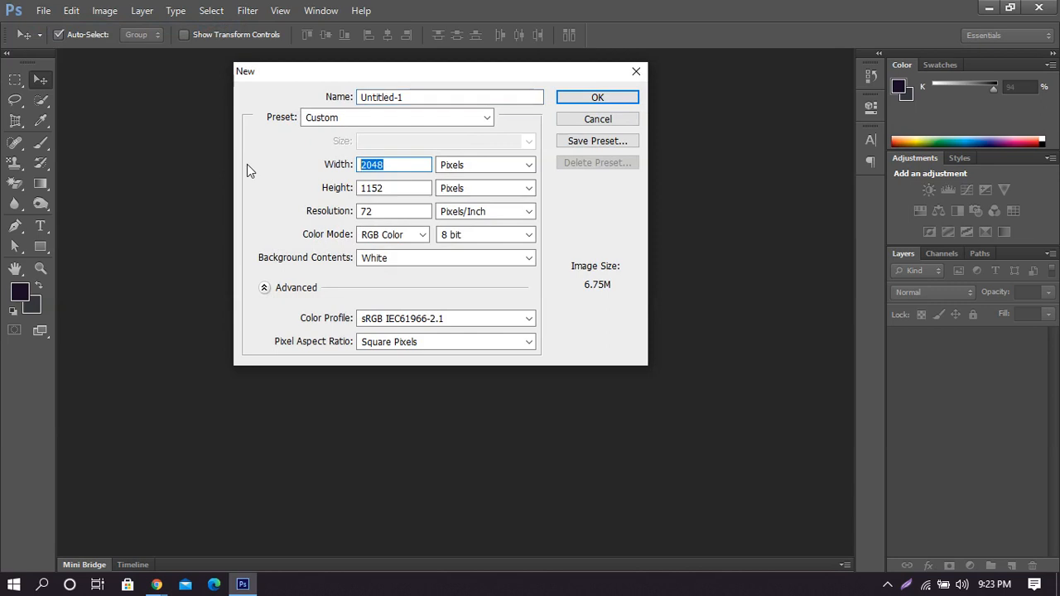
type("1")
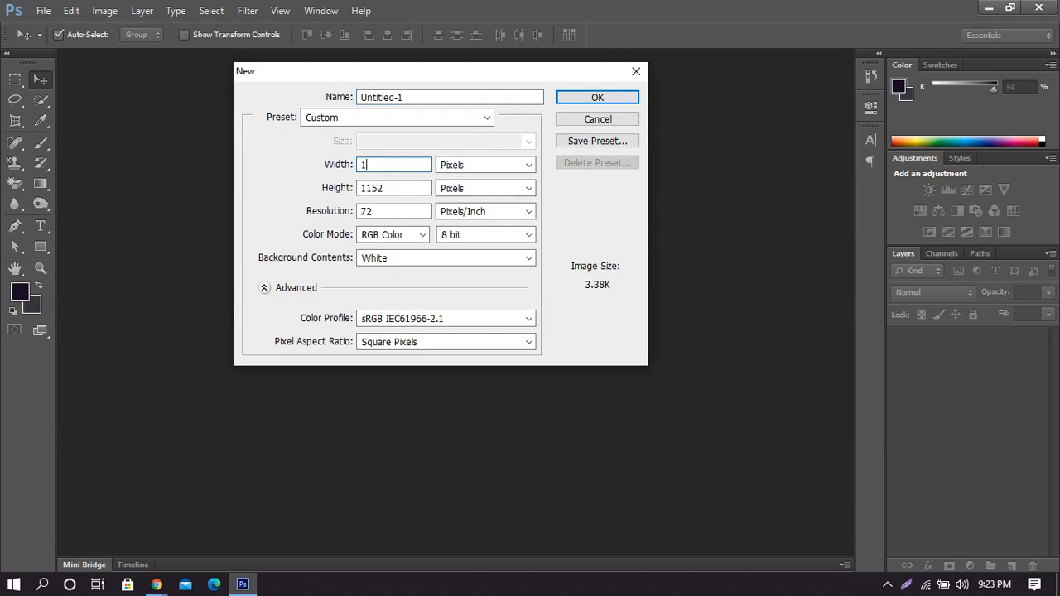
type("900")
key("Tab")
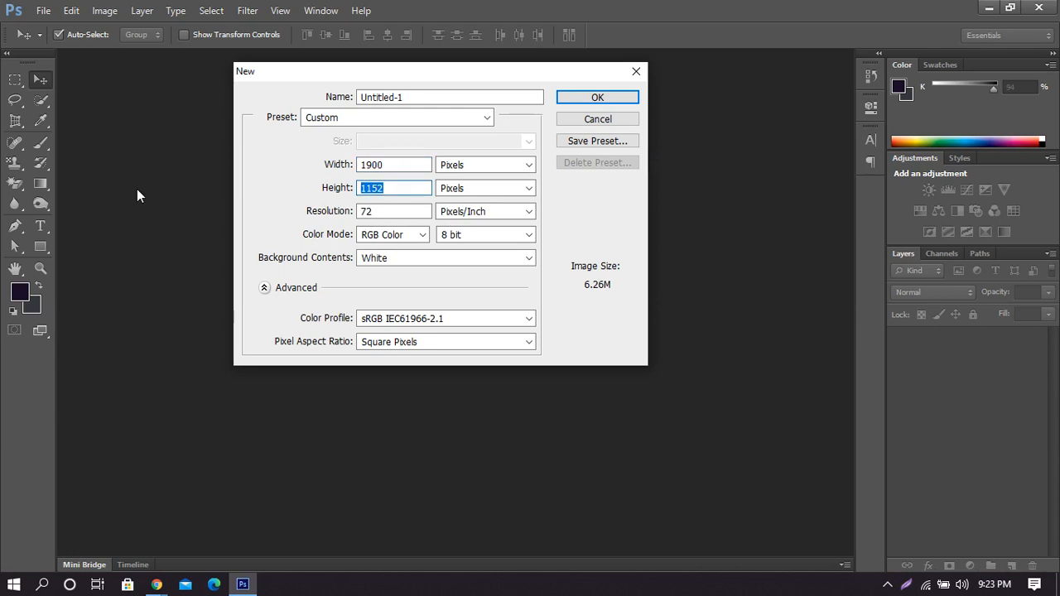
type("1100")
left_click(603, 98)
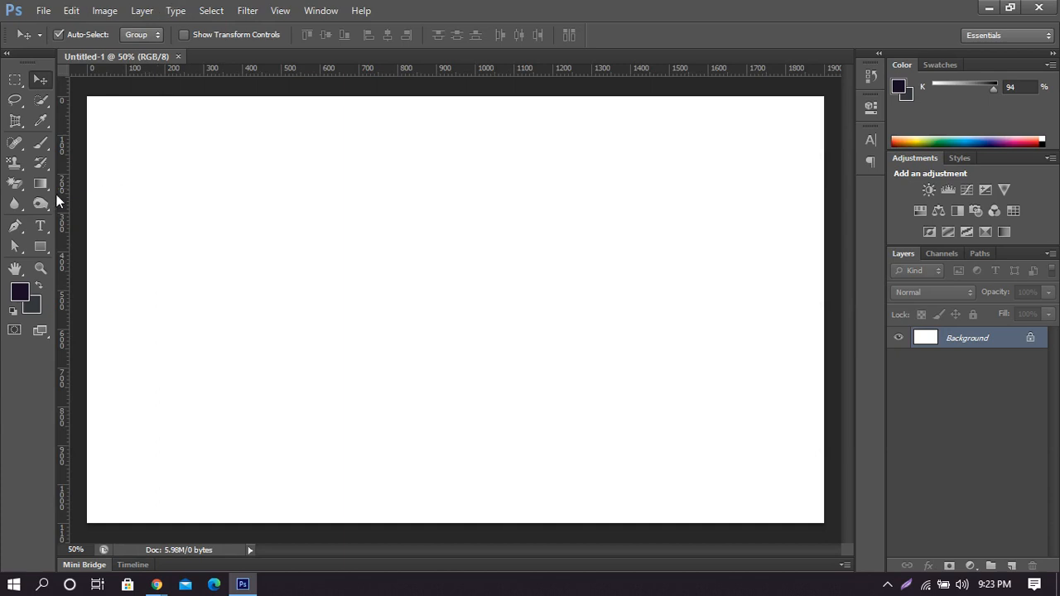
left_click(15, 83)
right_click(15, 84)
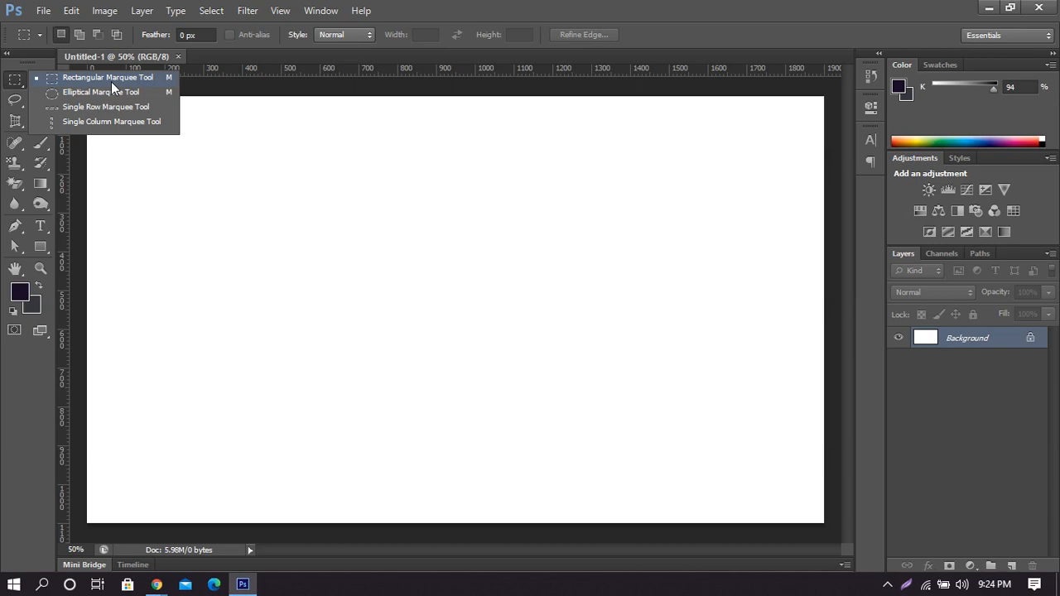
left_click(157, 585)
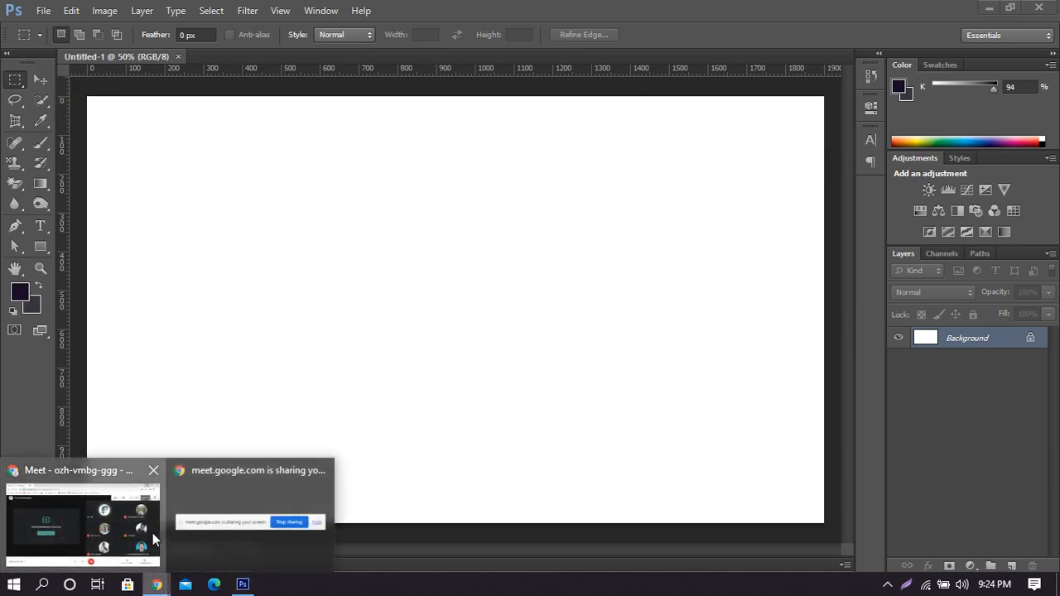
left_click(141, 522)
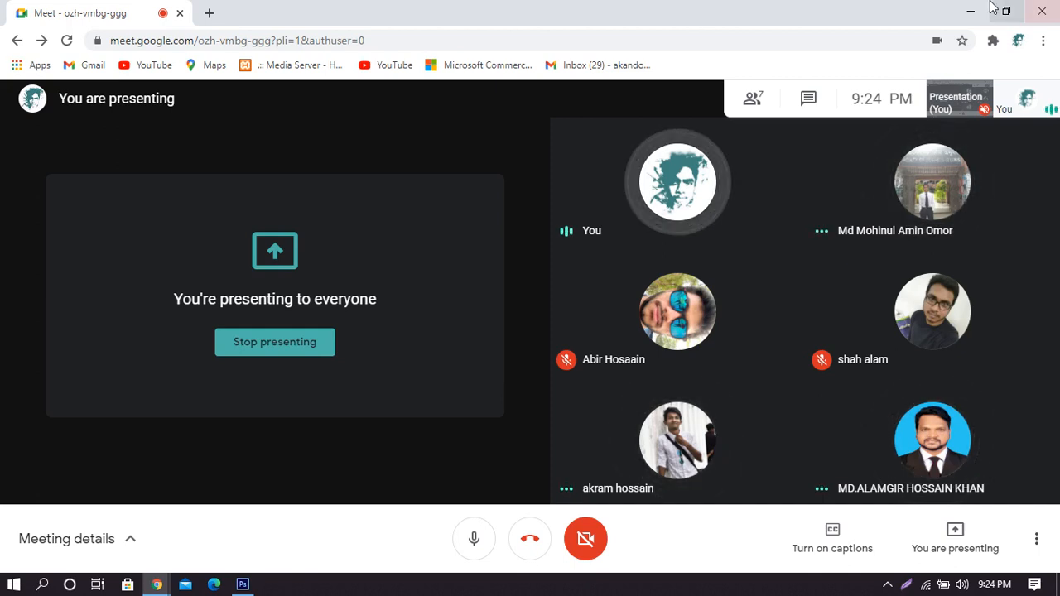
key("alt+Tab")
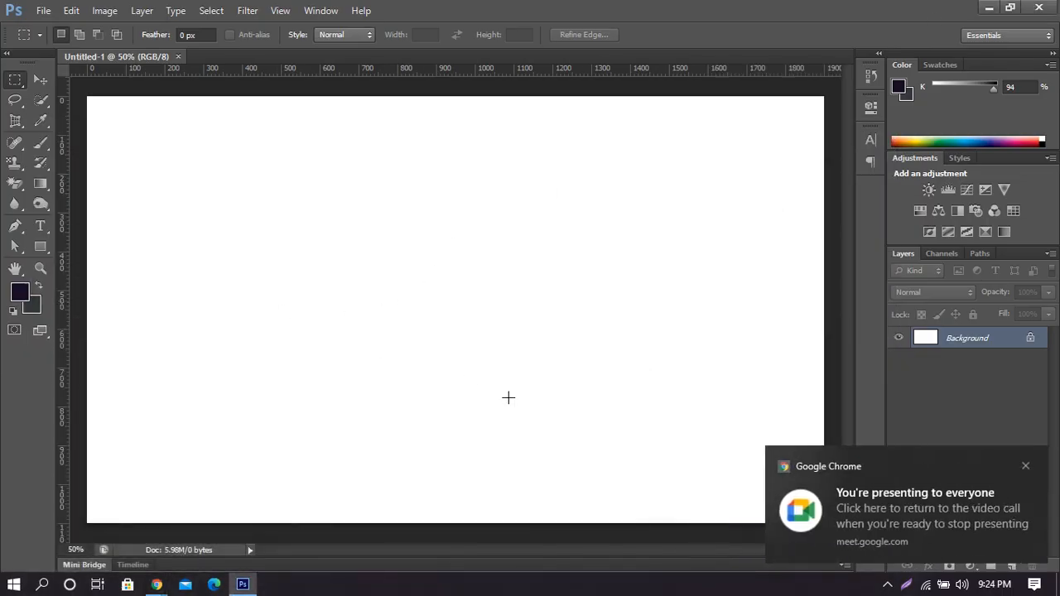
left_click(1054, 466)
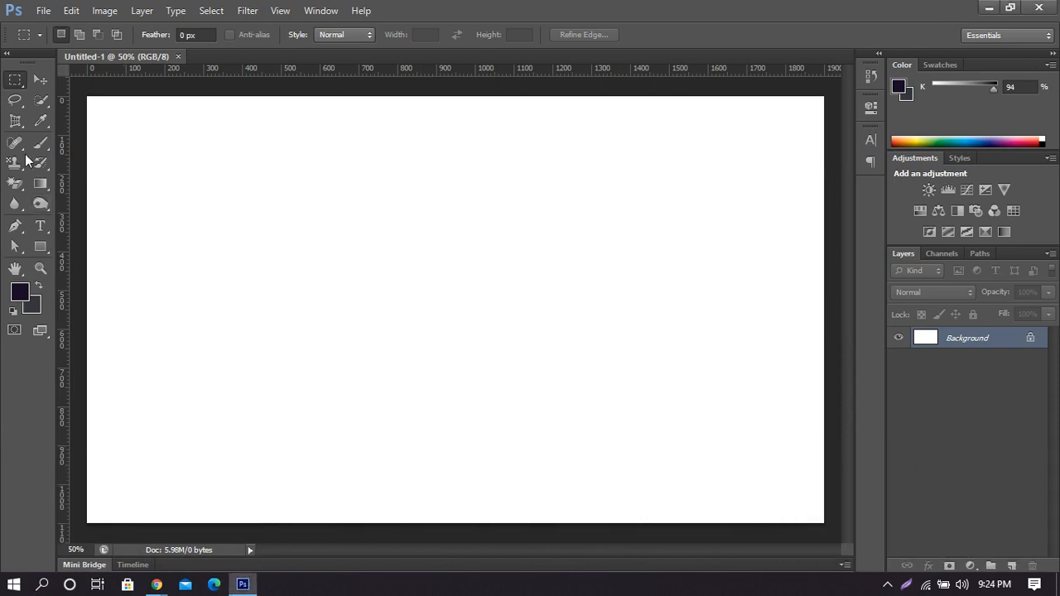
left_click(40, 80)
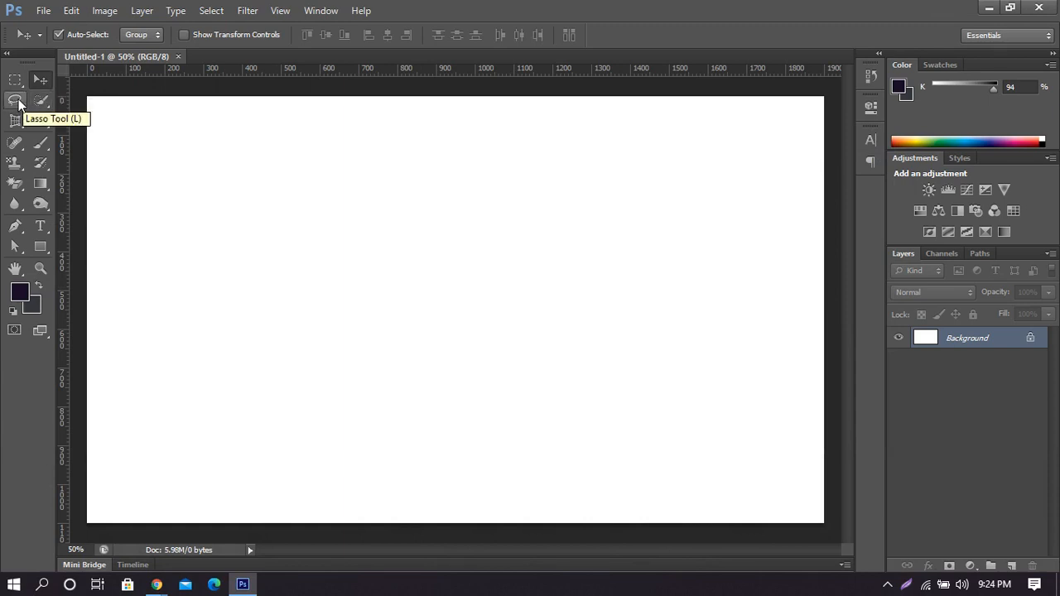
left_click(19, 86)
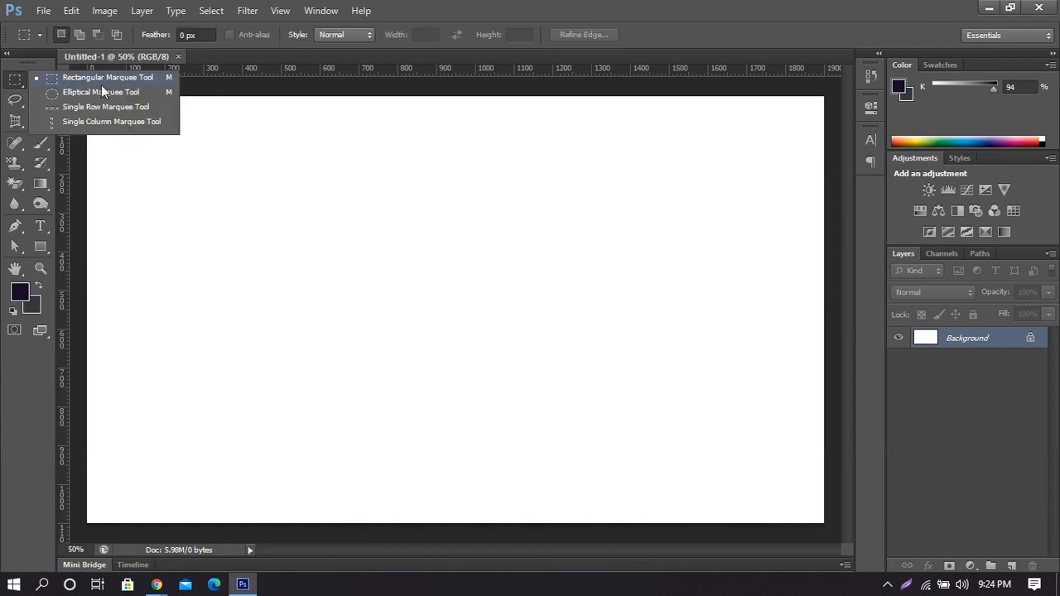
left_click(11, 81)
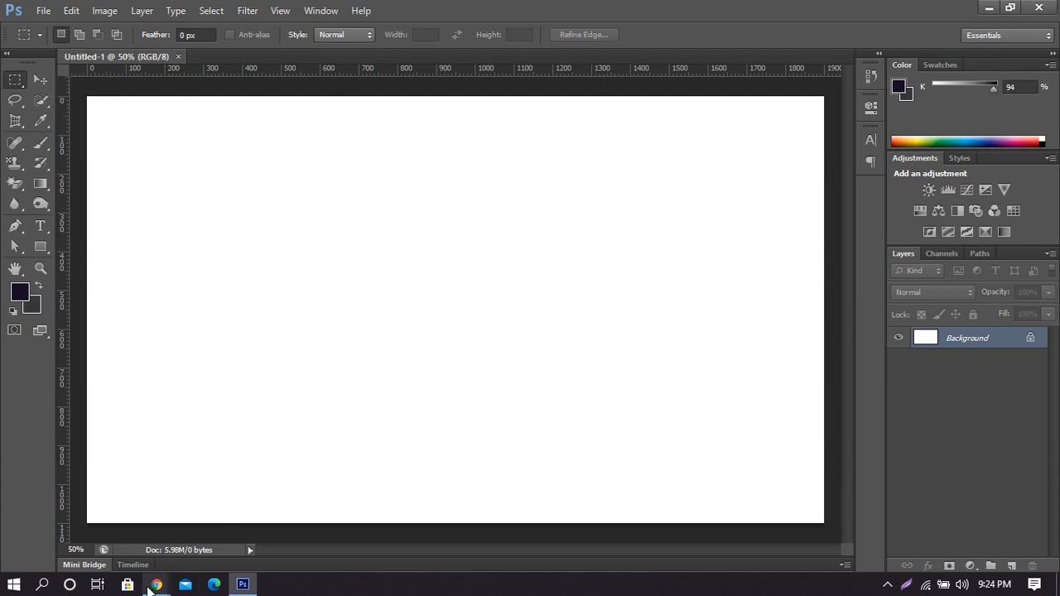
mouse_move(157, 585)
left_click(196, 471)
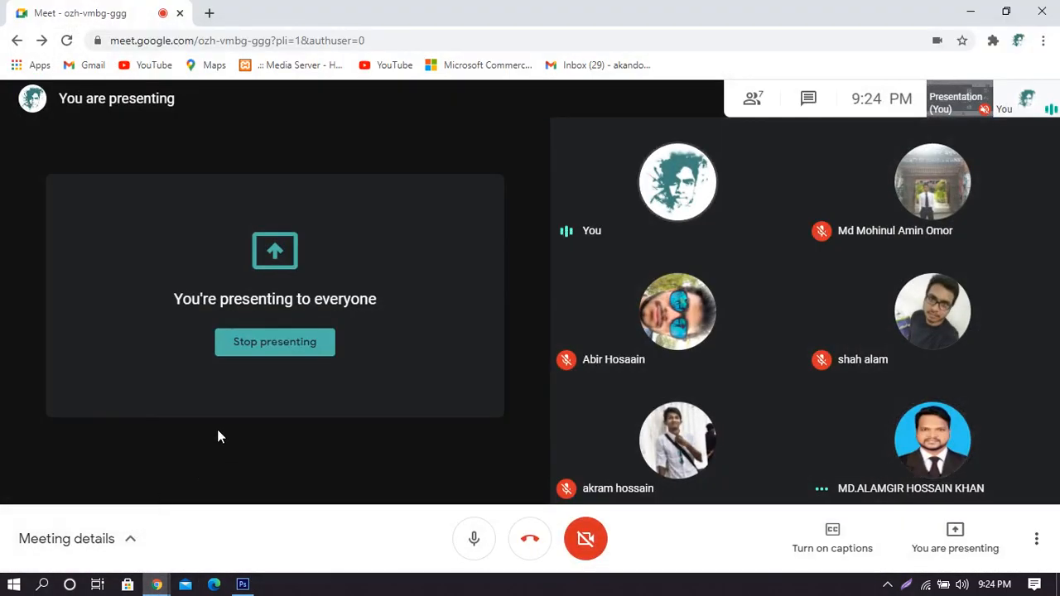
left_click(970, 11)
right_click(20, 80)
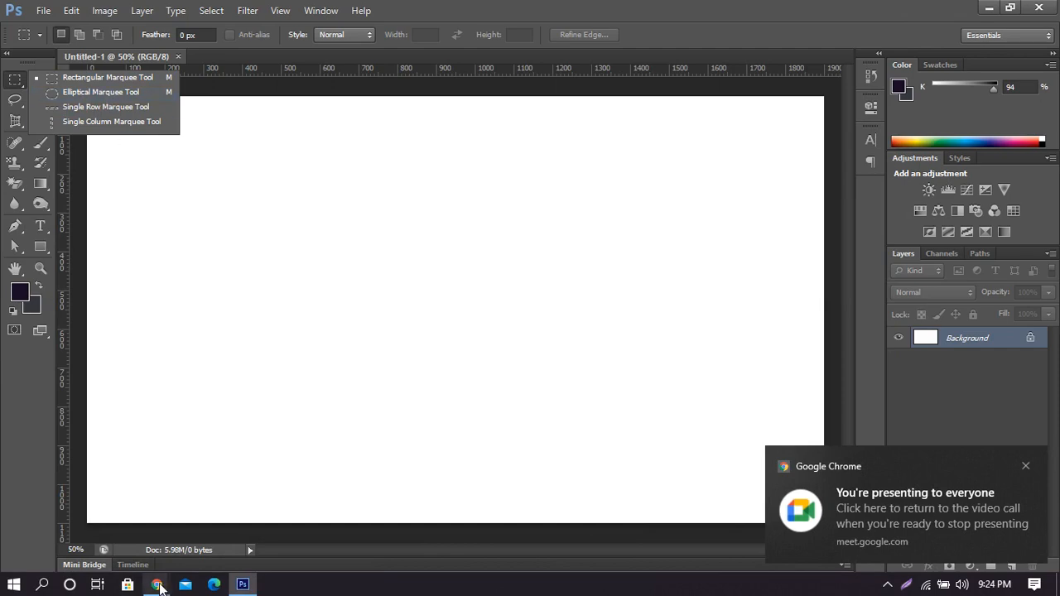
left_click(146, 497)
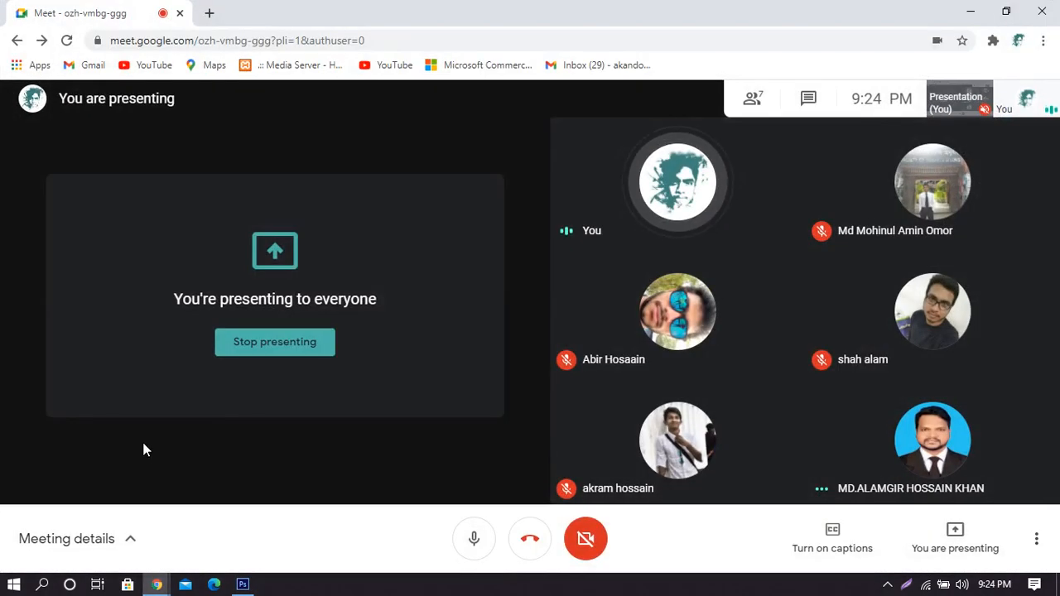
Switch from the Meet call back to Photoshop and activate the Elliptical Marquee tool.
left_click(970, 10)
left_click(40, 80)
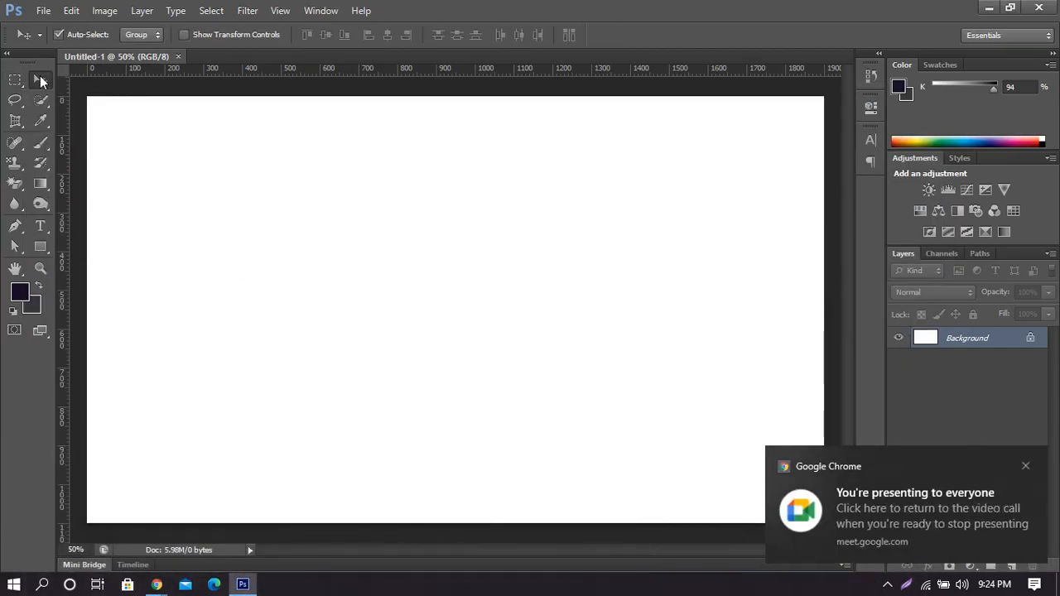
left_click(17, 78)
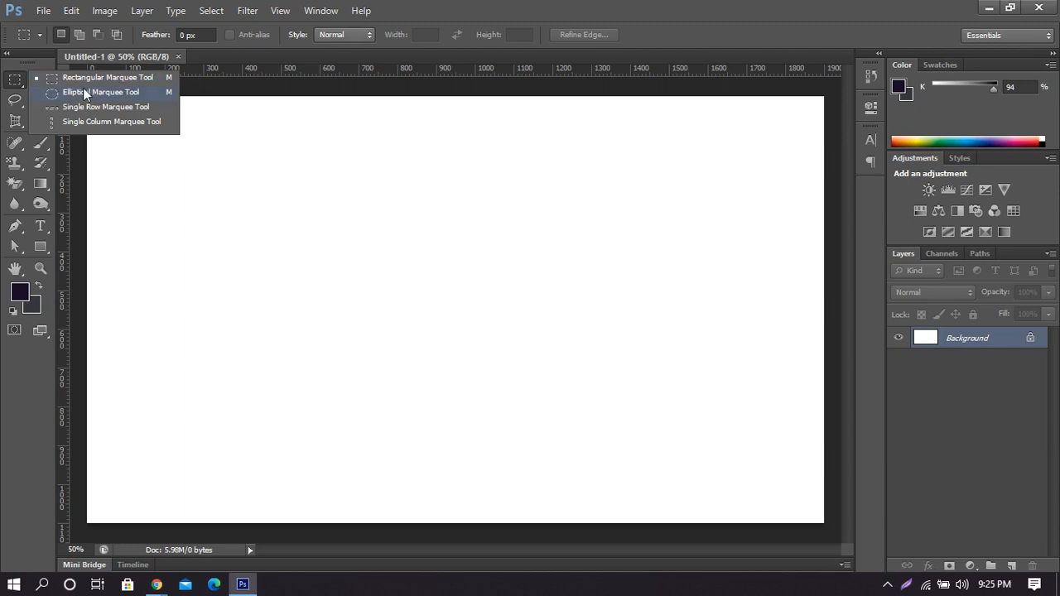
left_click(85, 92)
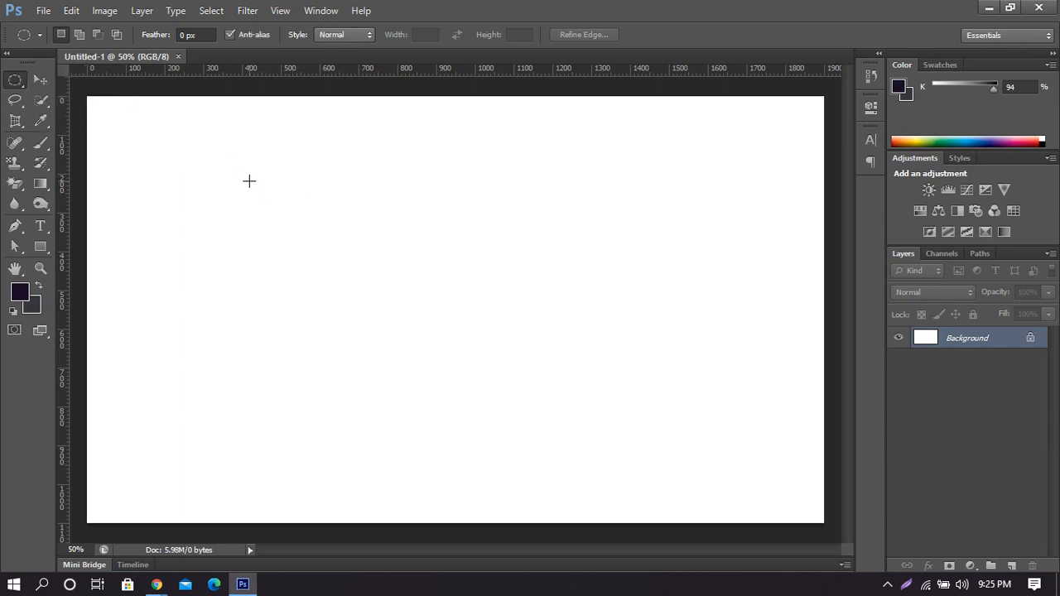
Try several freehand elliptical selections around the middle of the canvas and clear the selection.
left_click_drag(249, 181, 646, 475)
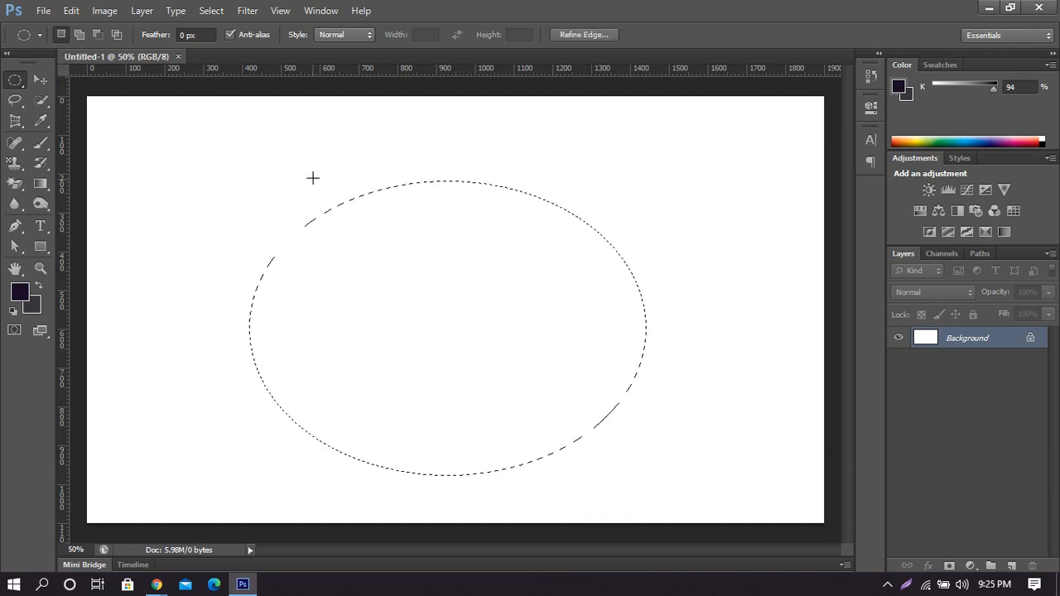
left_click_drag(302, 168, 617, 448)
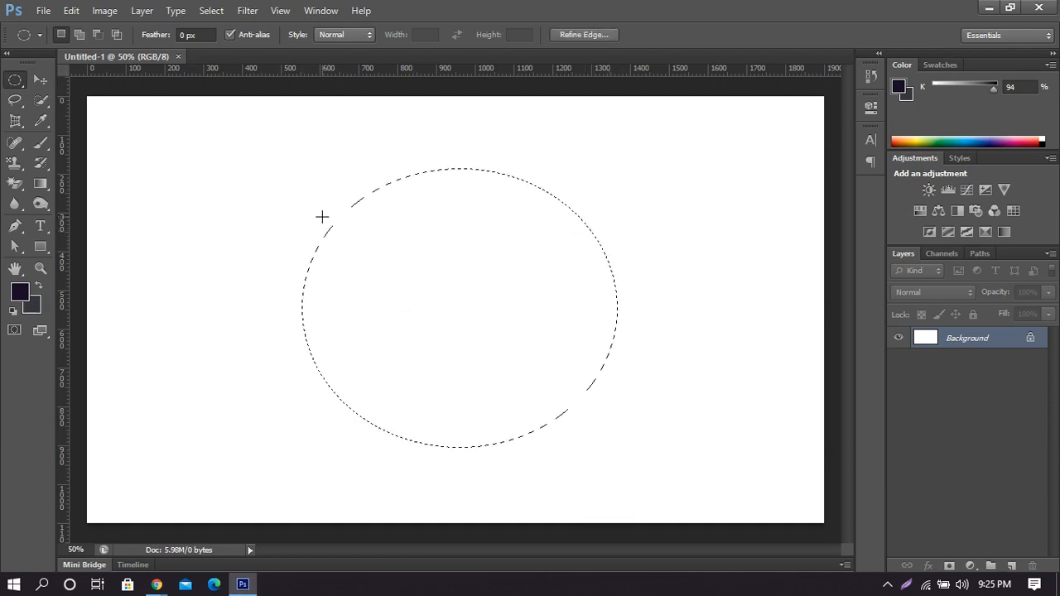
left_click_drag(319, 208, 509, 357)
left_click(439, 319)
Draw a perfectly circular selection about 404 px in diameter and position it near the centre of the canvas.
key("shift")
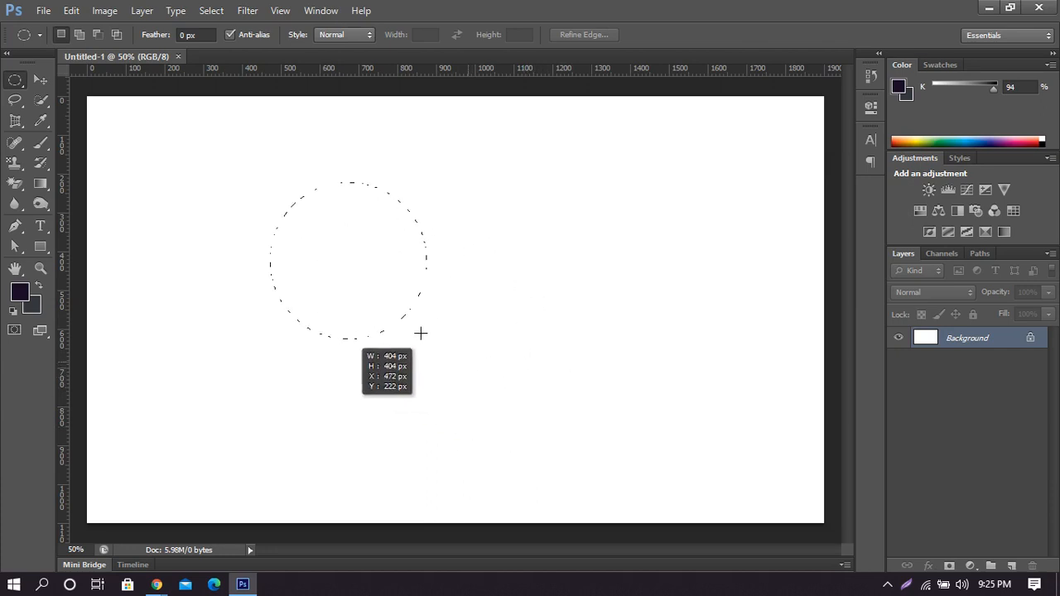
left_click_drag(421, 333, 556, 330)
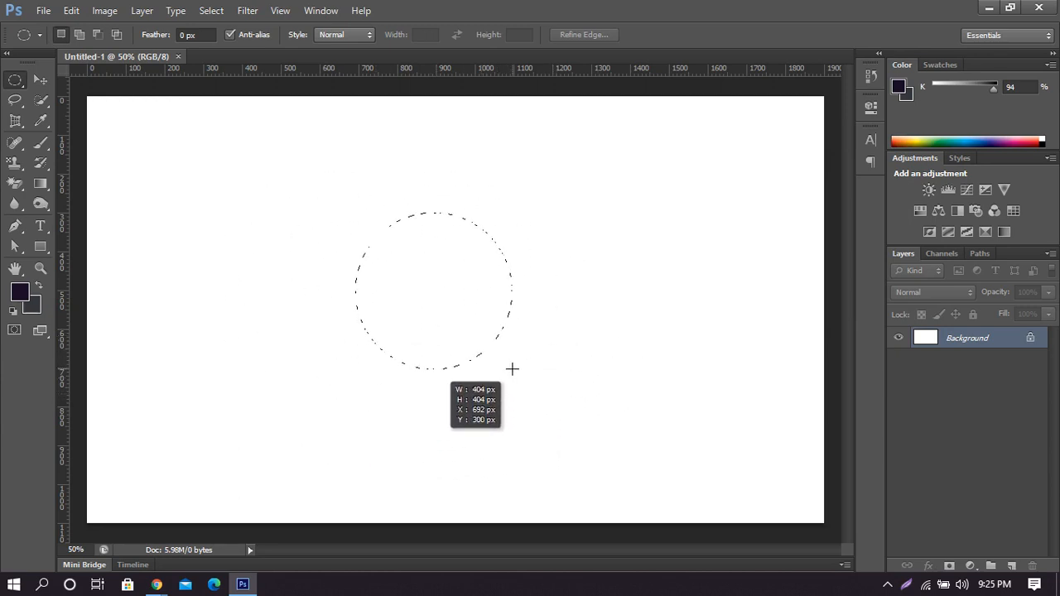
left_click_drag(512, 368, 528, 396)
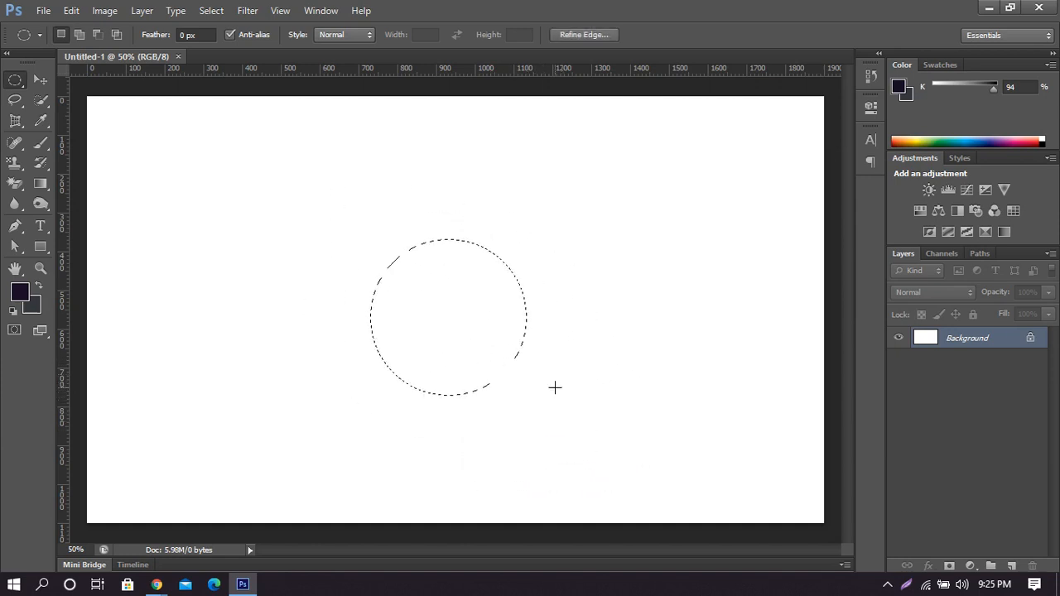
Add a new layer above the Background and set the foreground colour to a vivid purple.
left_click(1012, 567)
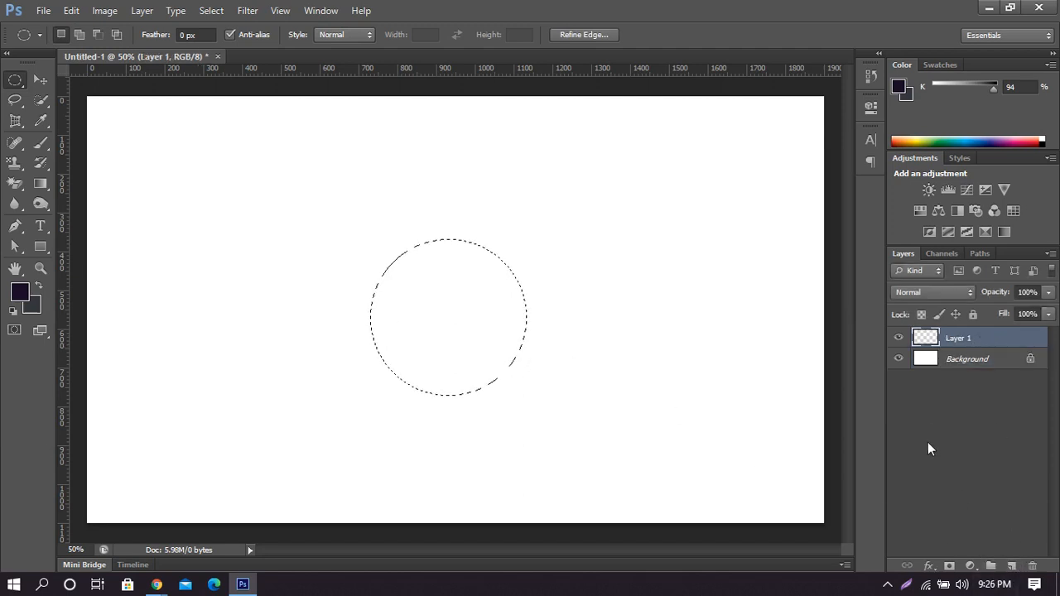
left_click(20, 291)
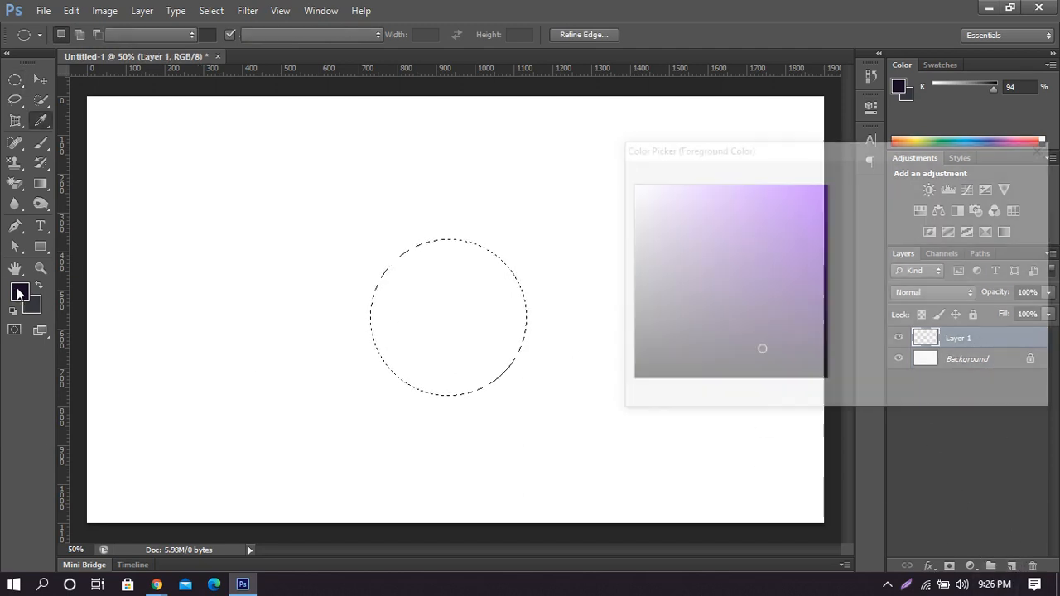
left_click(807, 196)
left_click(969, 177)
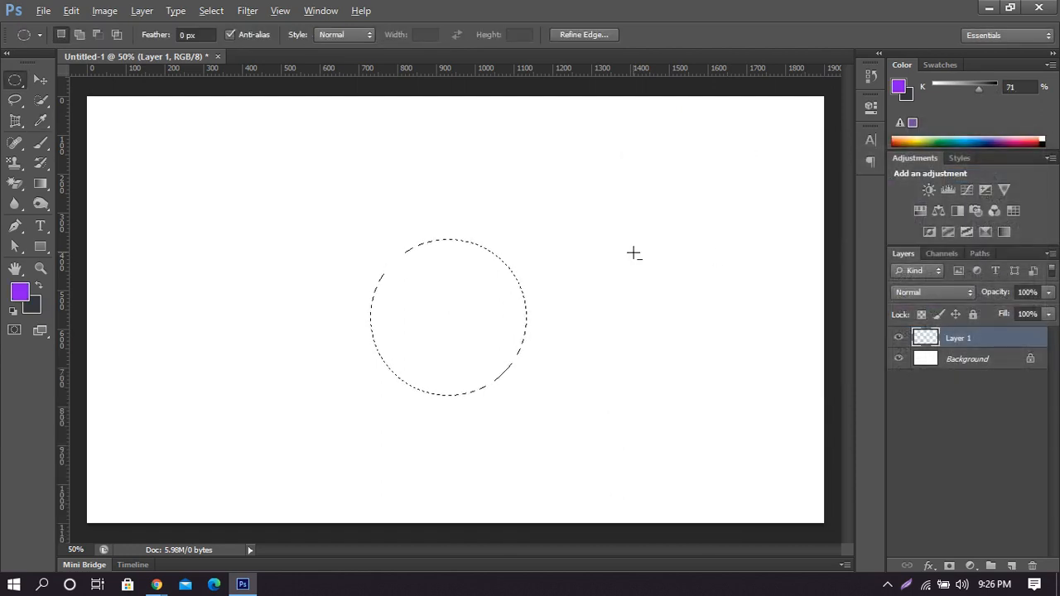
Fill the circular selection with the foreground purple, try the dark background colour, restore the purple fill and deselect.
key("alt+BackSpace")
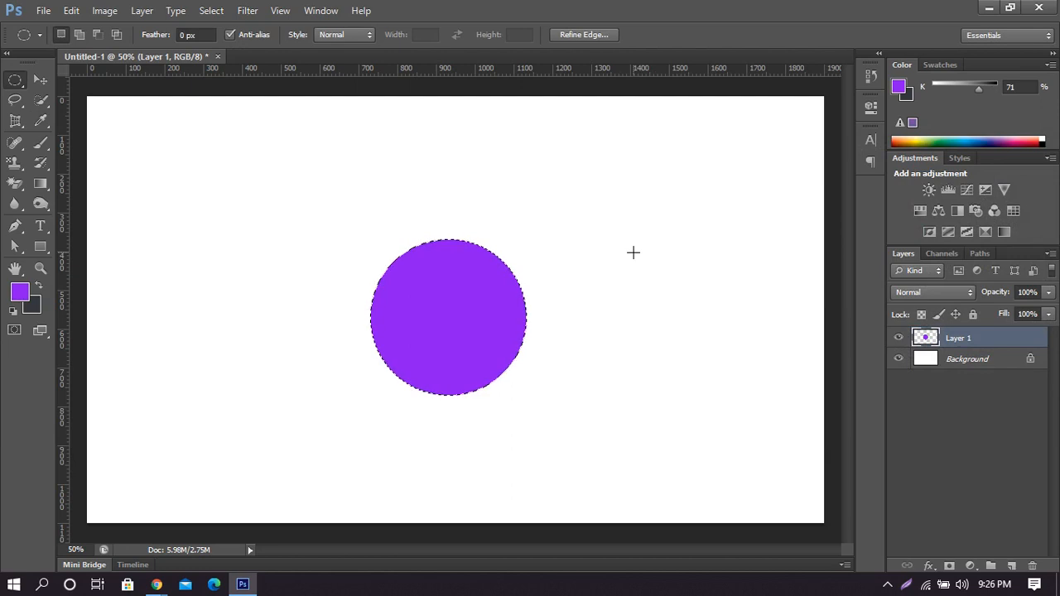
key("ctrl+BackSpace")
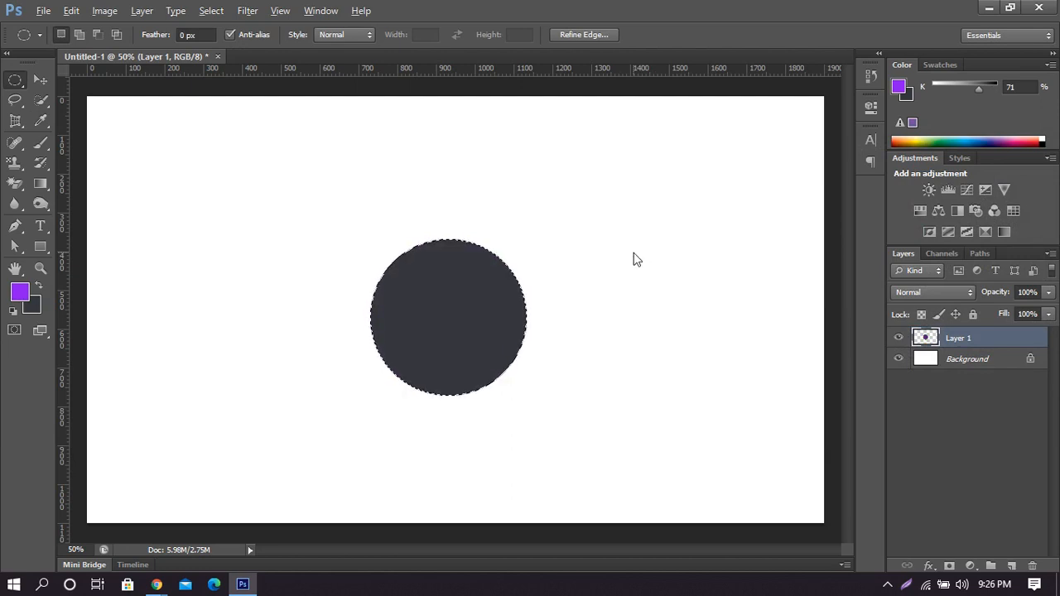
key("alt+BackSpace")
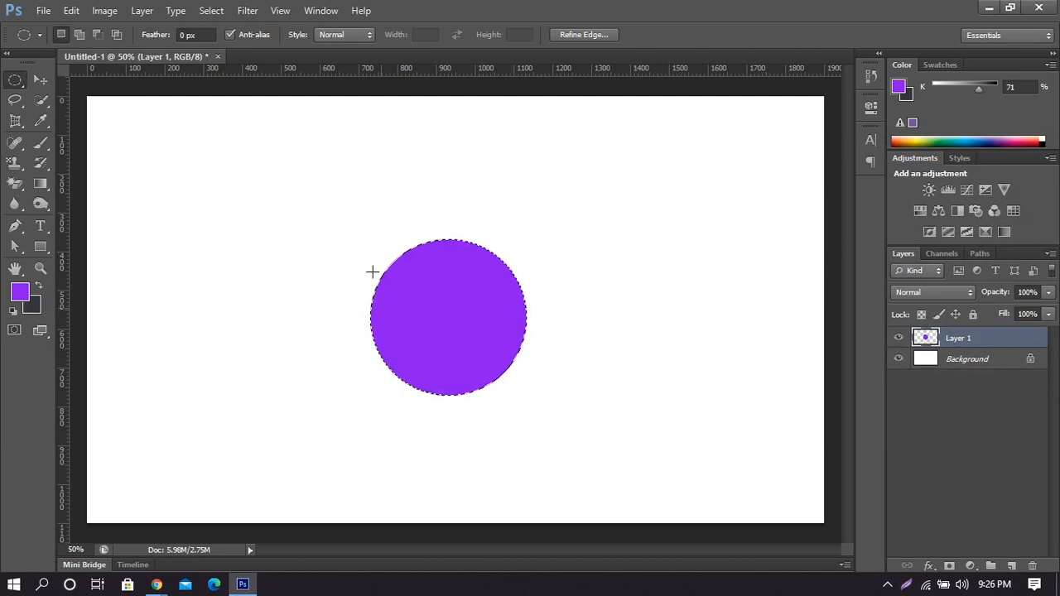
key("ctrl+d")
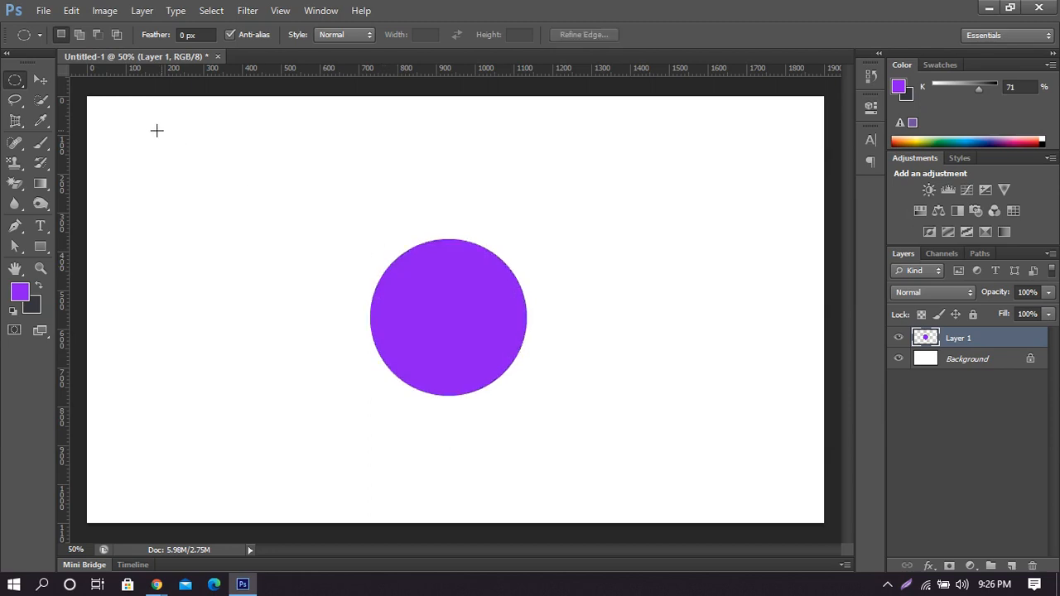
Move the purple circle slightly upward, load its layer as a selection, and fill it with magenta #e717ef as foreground colour before deselecting.
left_click(40, 80)
left_click_drag(500, 313, 406, 251)
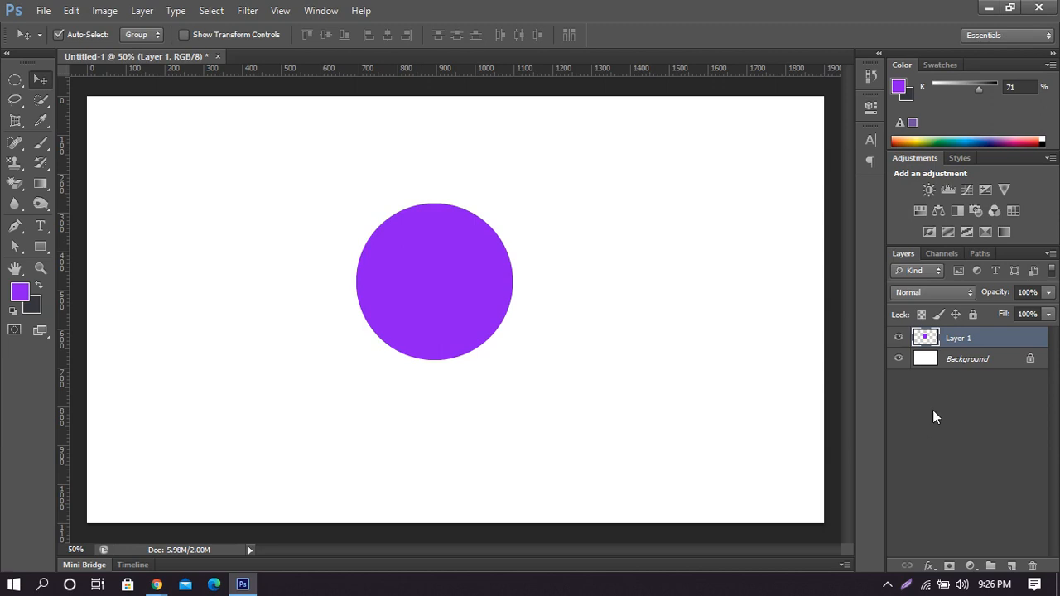
left_click(927, 339, "ctrl")
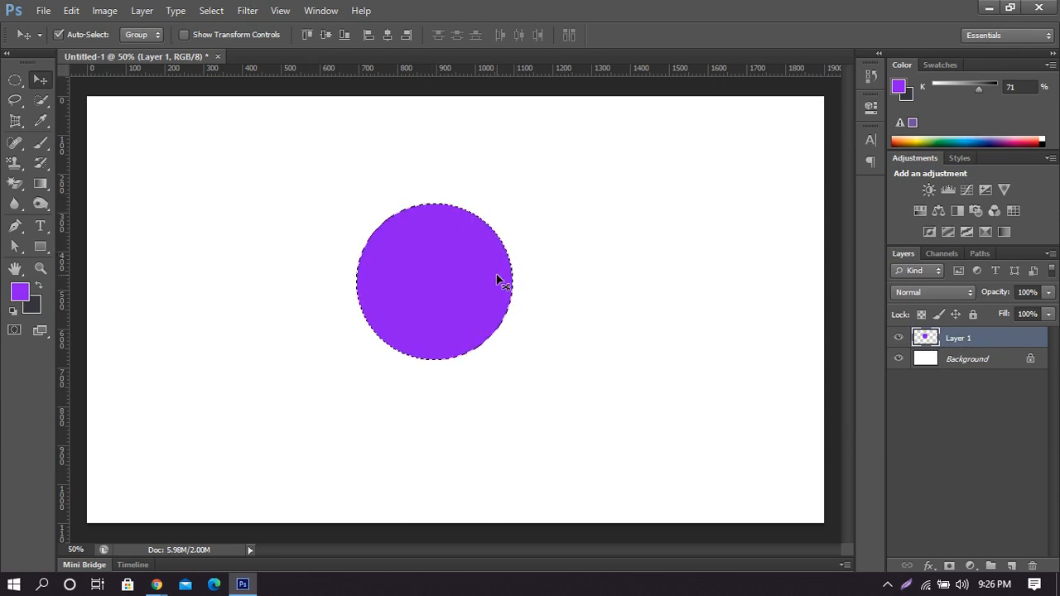
left_click(22, 298)
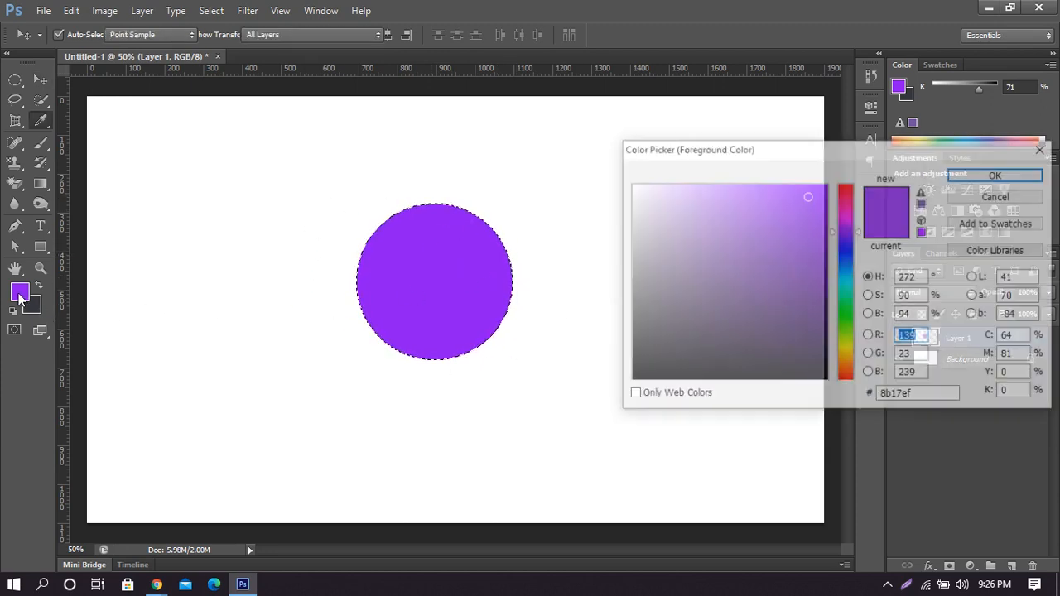
left_click(851, 224)
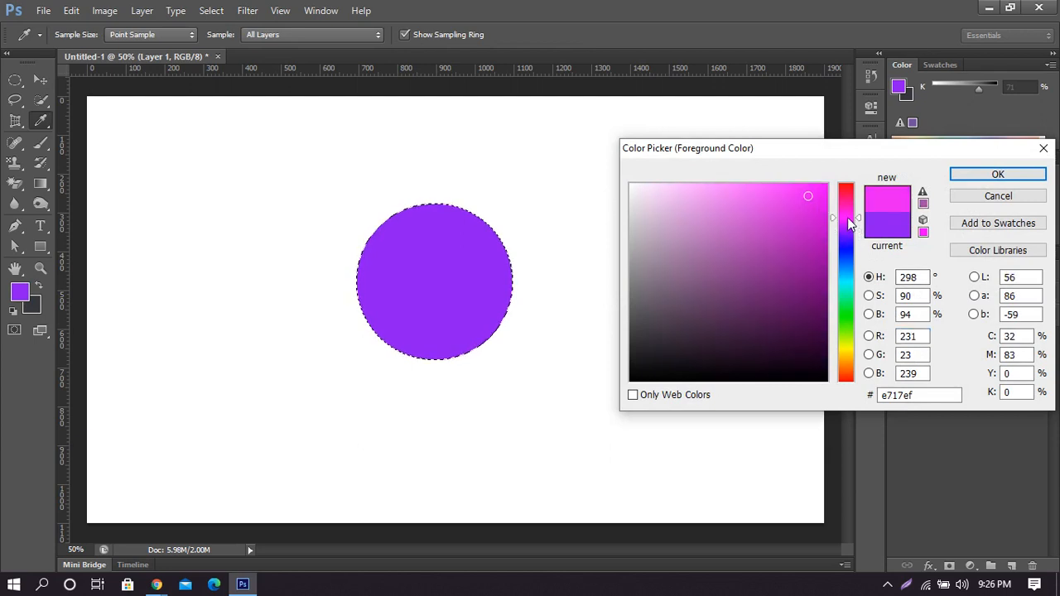
left_click(998, 174)
key("alt+BackSpace")
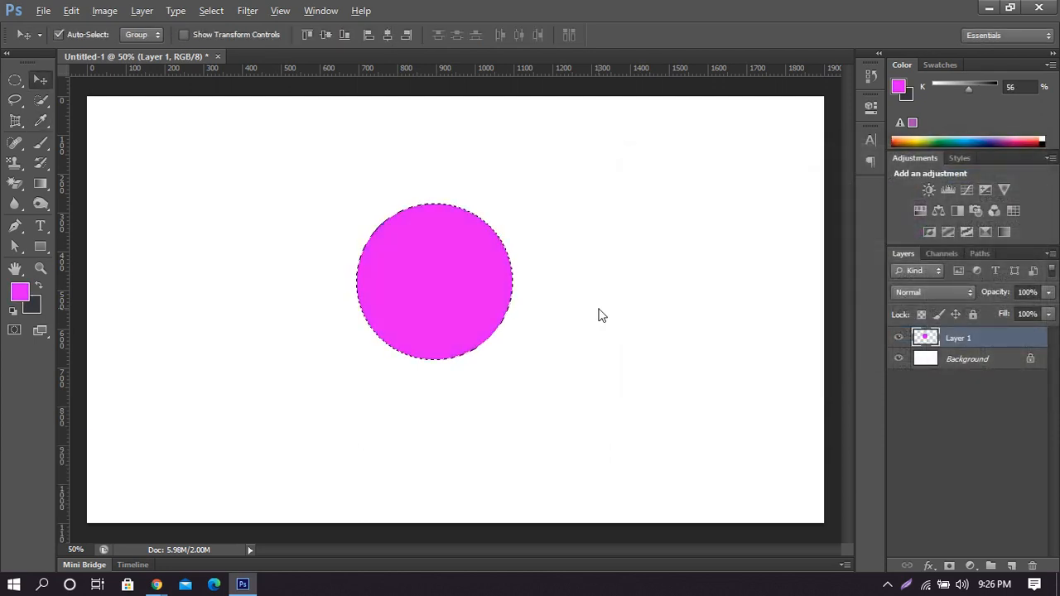
key("ctrl+d")
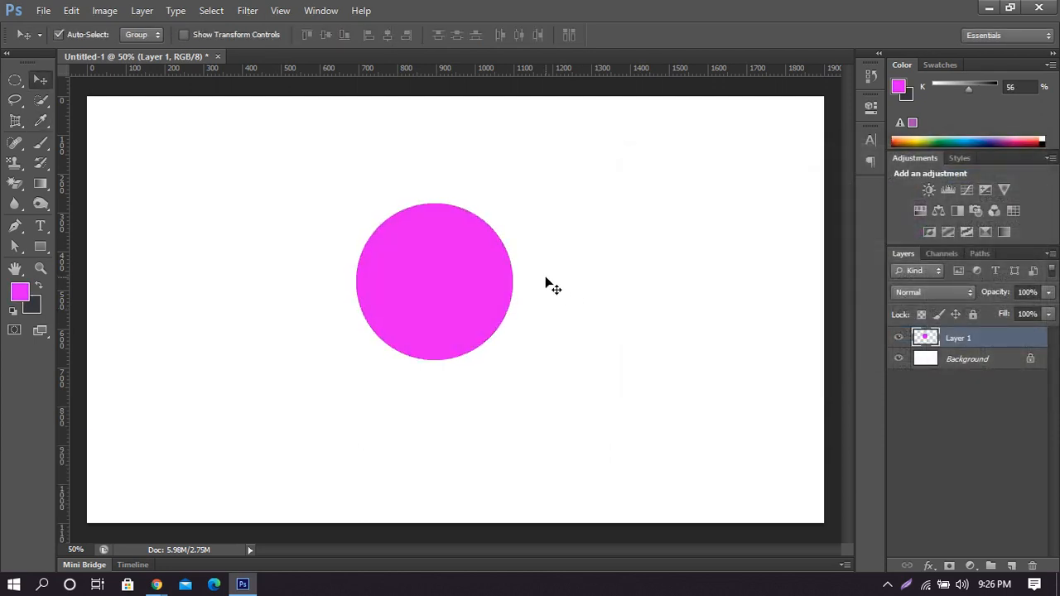
Reposition the magenta circle and scale it proportionally about its centre to 116.83% with the transform controls, trying and undoing a wider horizontal stretch.
left_click_drag(450, 287, 389, 321)
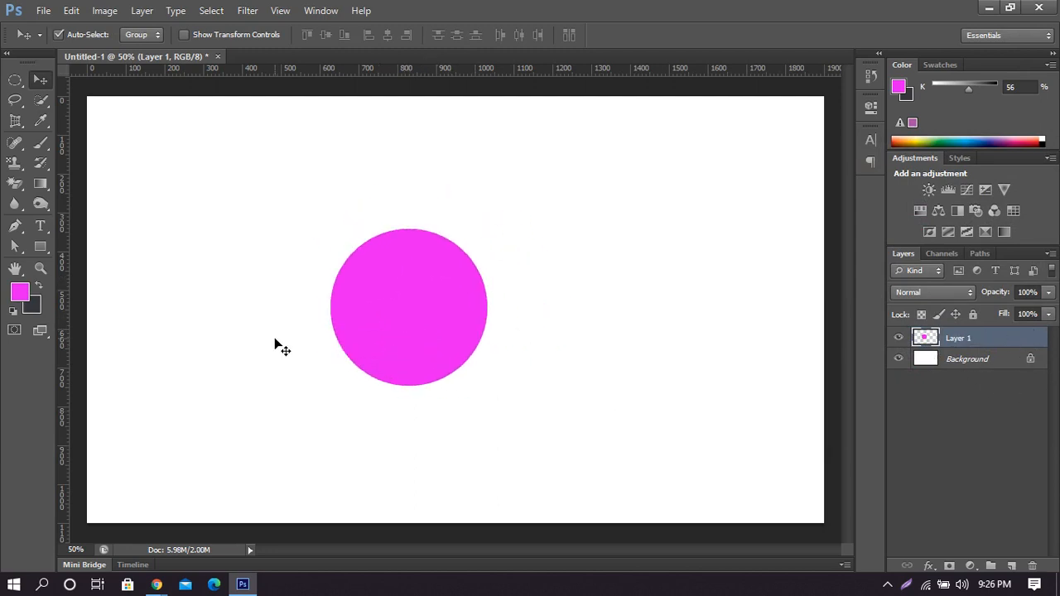
mouse_move(419, 297)
left_mouse_down()
mouse_move(430, 304)
mouse_move(447, 276)
mouse_move(423, 289)
left_mouse_up()
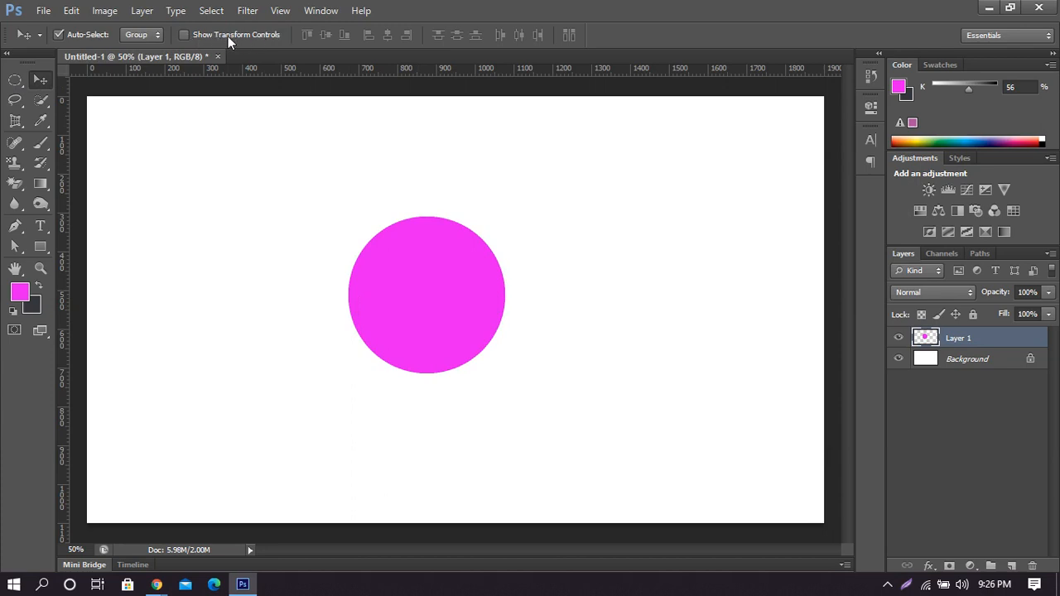
left_click(183, 35)
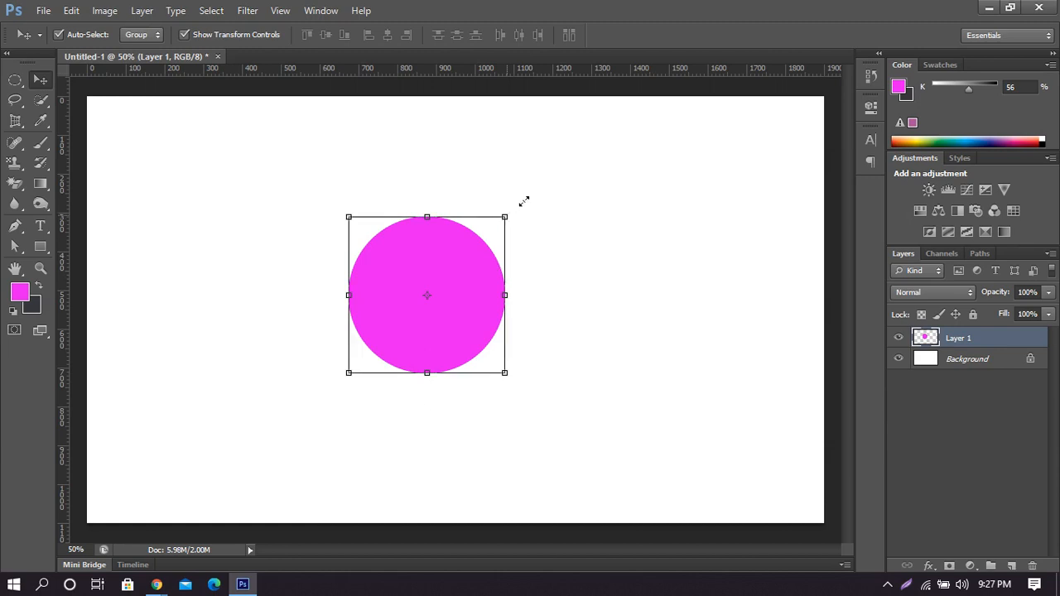
mouse_move(505, 216)
left_mouse_down()
mouse_move(571, 168)
mouse_move(435, 244)
mouse_move(564, 179)
mouse_move(538, 182)
mouse_move(518, 204)
left_mouse_up()
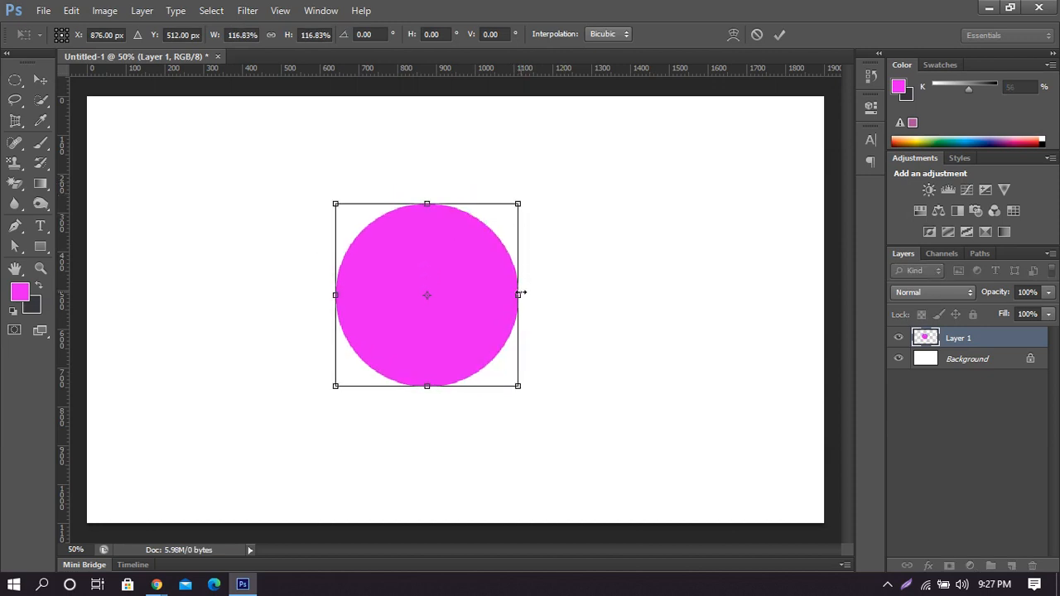
left_click_drag(521, 293, 593, 293)
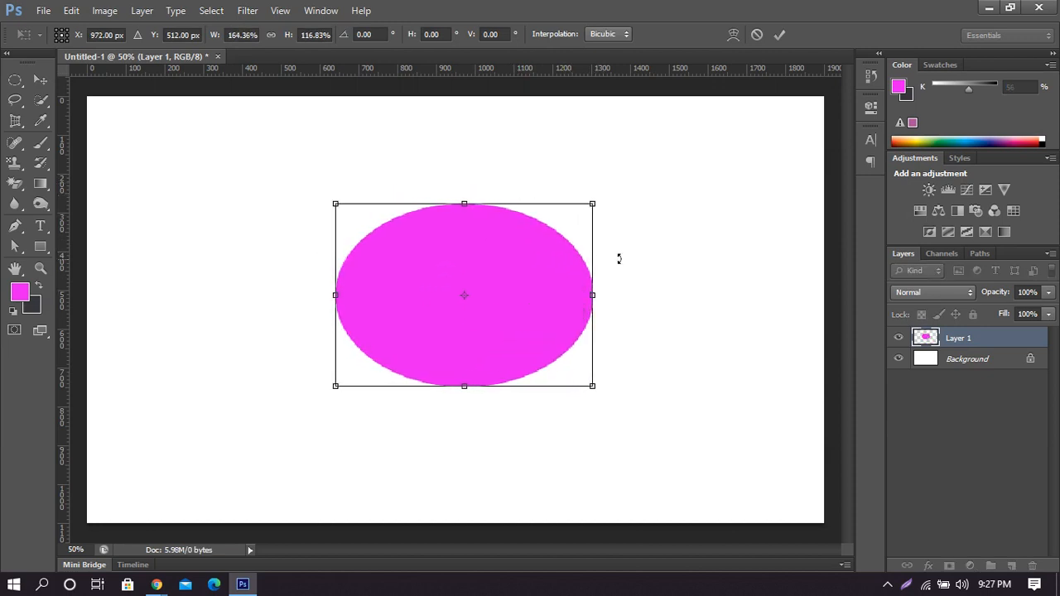
key("ctrl+z")
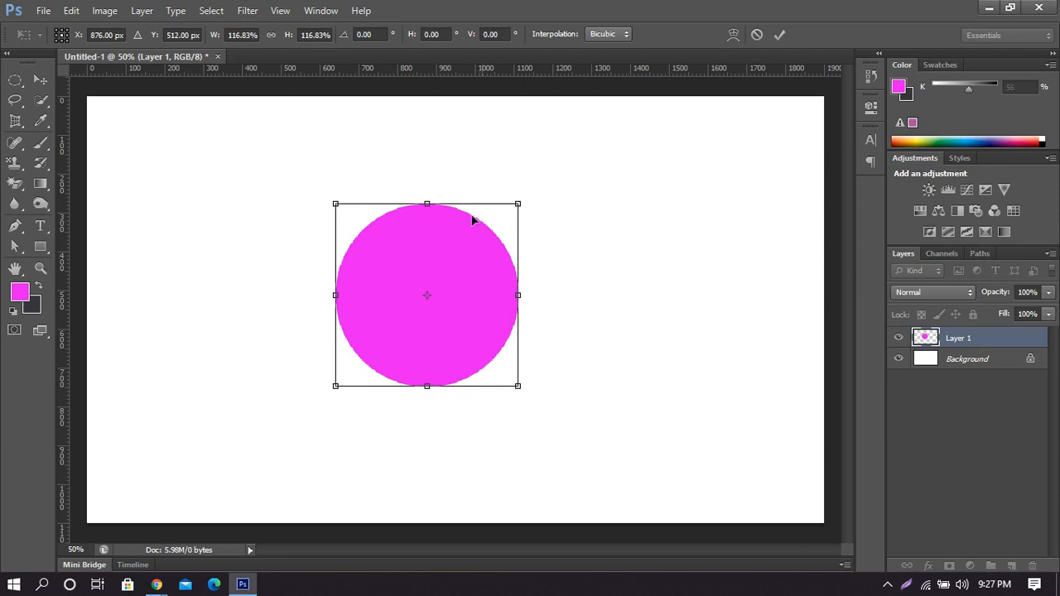
Stretch the circle to 133.17% width and 134.16% height, rotate it slightly, enlarge it further, apply the transform and hide the transform controls.
left_click_drag(428, 203, 426, 176)
left_click_drag(518, 282, 546, 282)
key("ctrl+z")
key("ctrl+z")
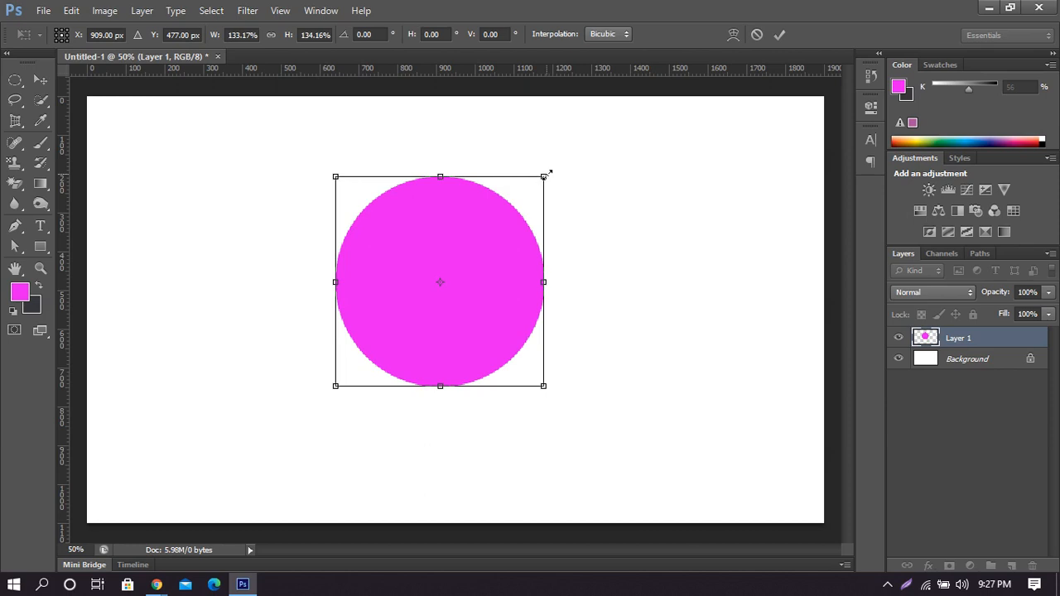
mouse_move(555, 165)
left_mouse_down()
mouse_move(575, 190)
mouse_move(525, 159)
mouse_move(546, 176)
left_mouse_up()
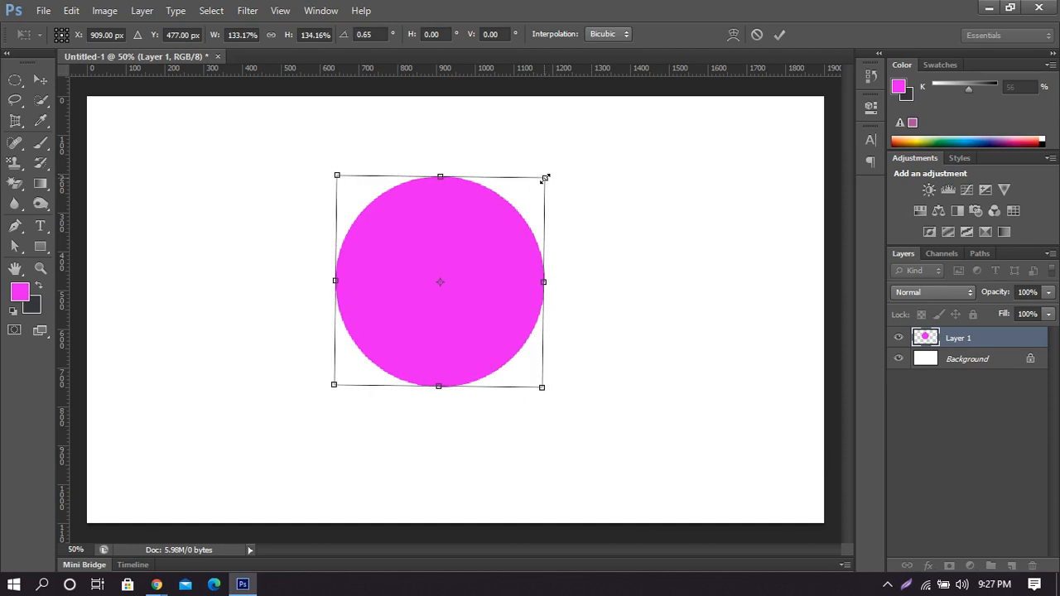
mouse_move(546, 177)
left_mouse_down()
mouse_move(595, 161)
mouse_move(559, 179)
mouse_move(561, 169)
left_mouse_up()
key("Return")
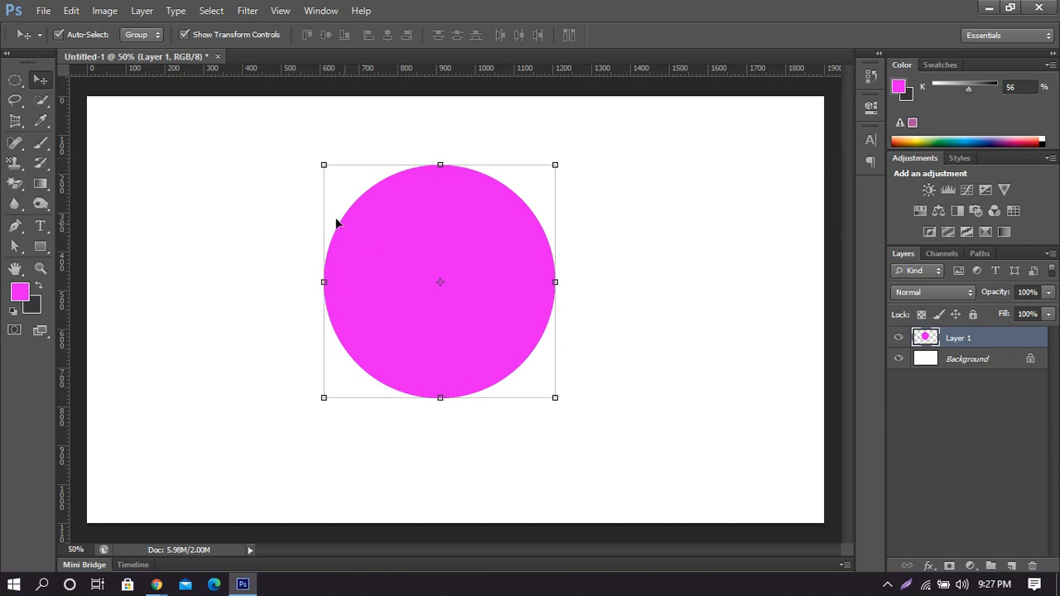
left_click(183, 34)
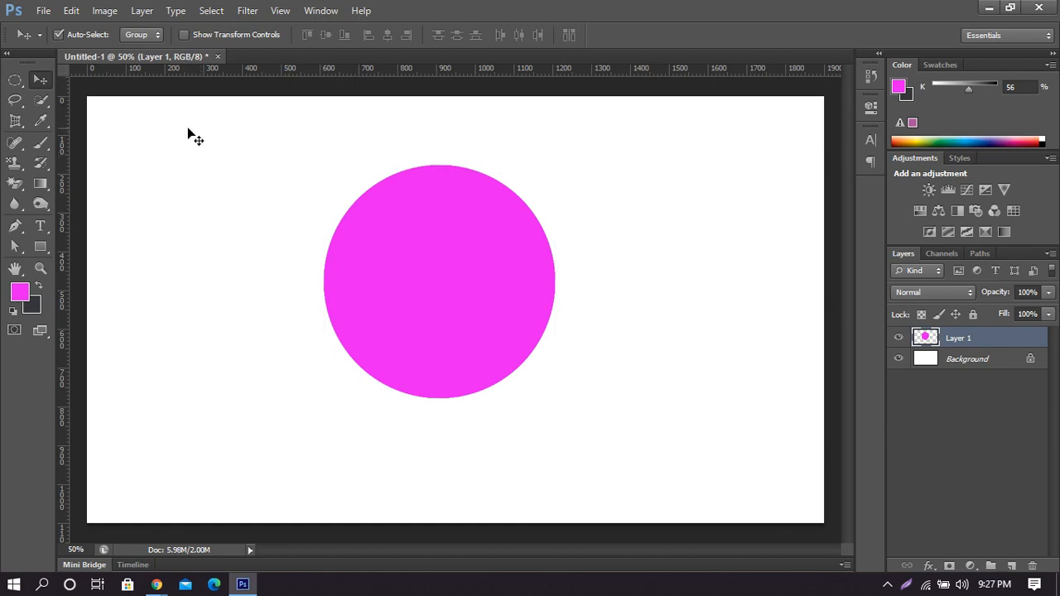
Shift the enlarged magenta circle slightly down and to the left, and delete its layer.
left_click(15, 80)
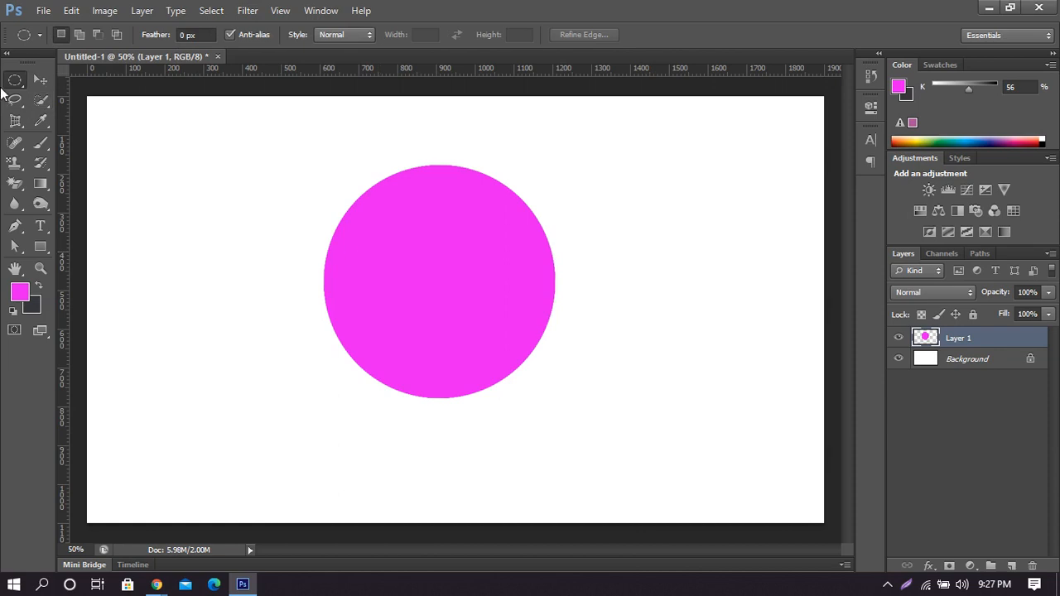
left_click(39, 79)
left_click_drag(455, 256, 428, 270)
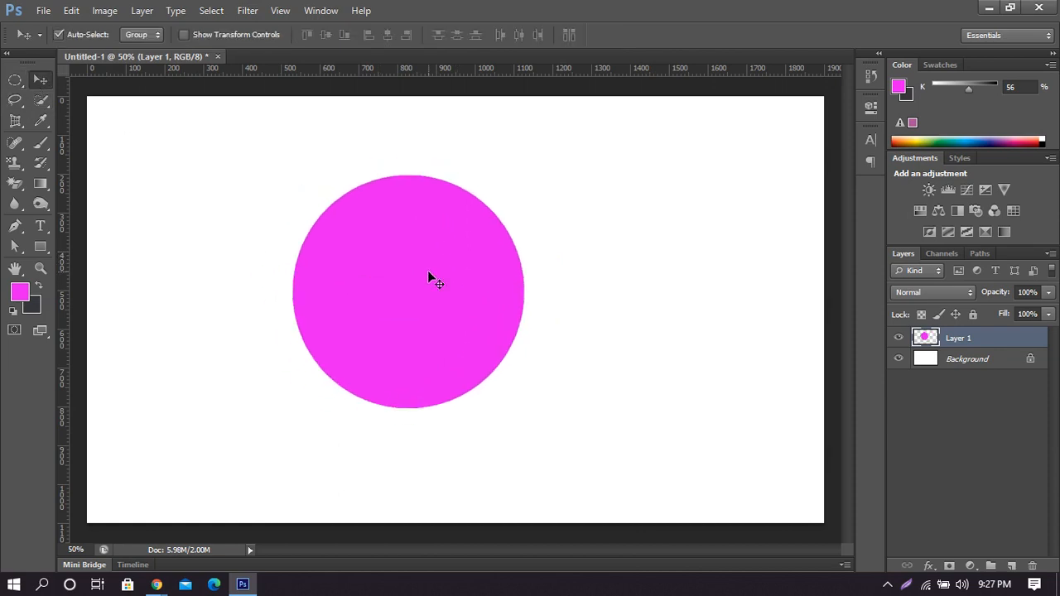
key("Delete")
On a new layer, draw a perfectly circular selection about 680 px in diameter, fill it with the foreground magenta and deselect.
left_click(15, 80)
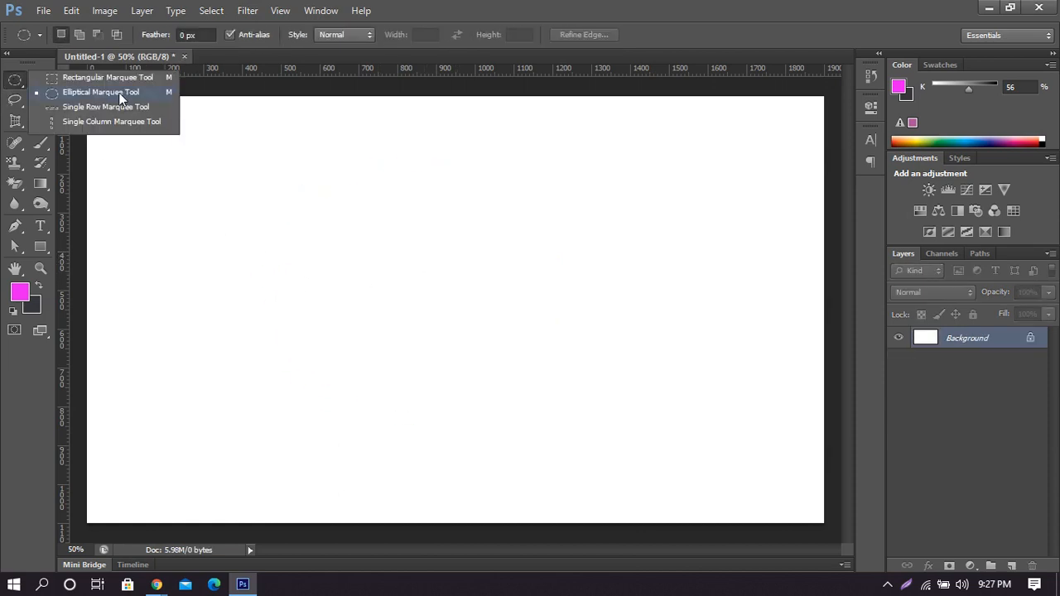
left_click(90, 95)
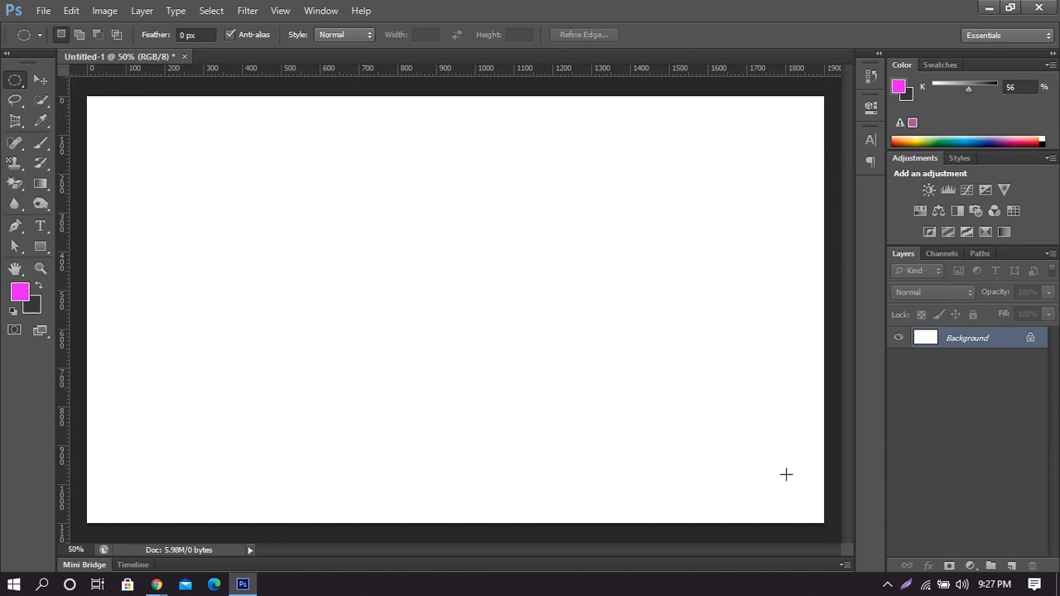
left_click(1013, 567)
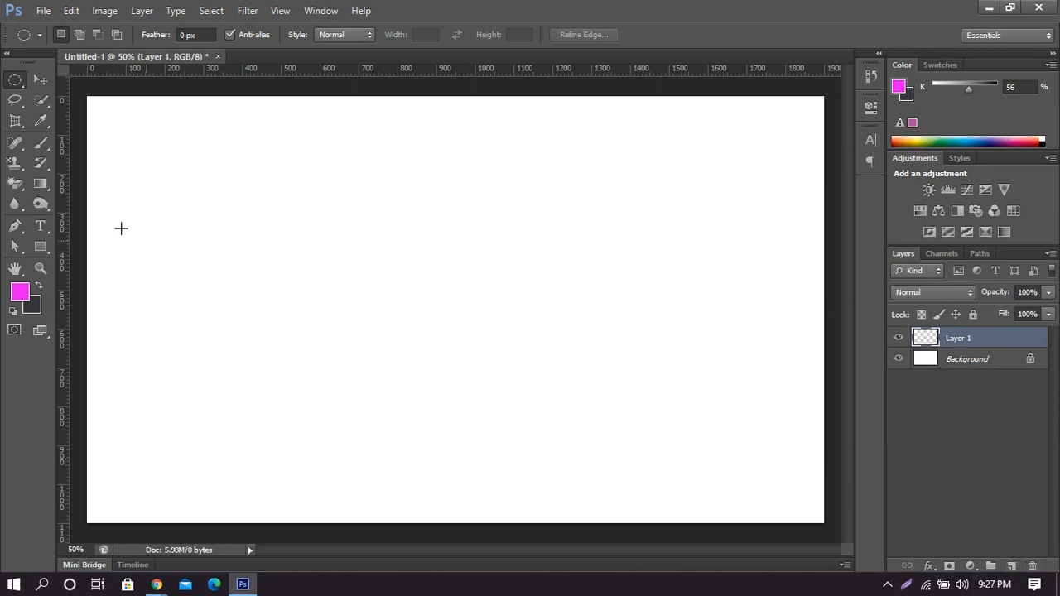
left_click_drag(264, 199, 591, 428)
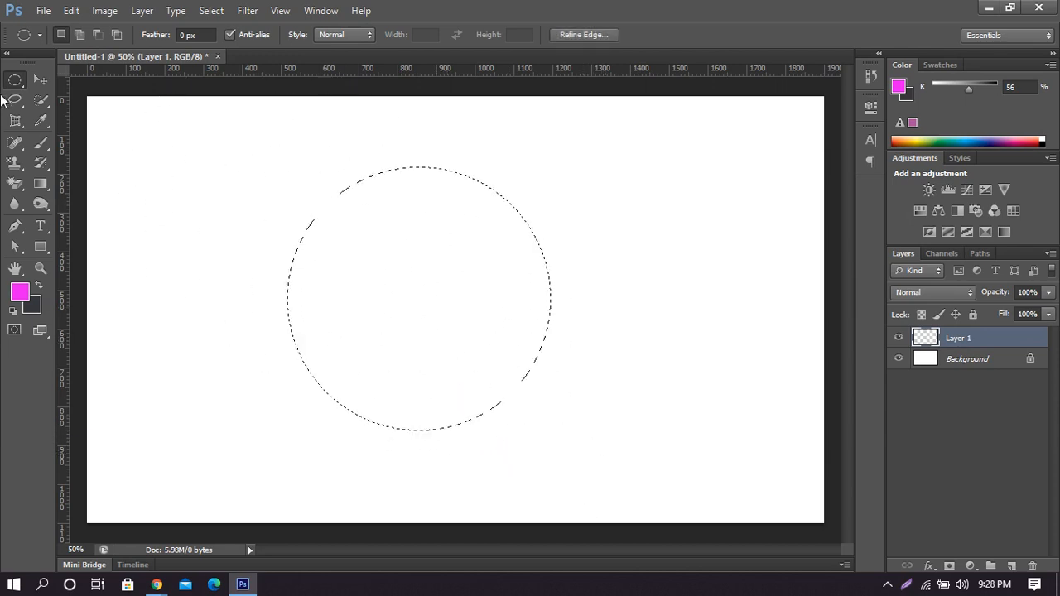
left_click(41, 78)
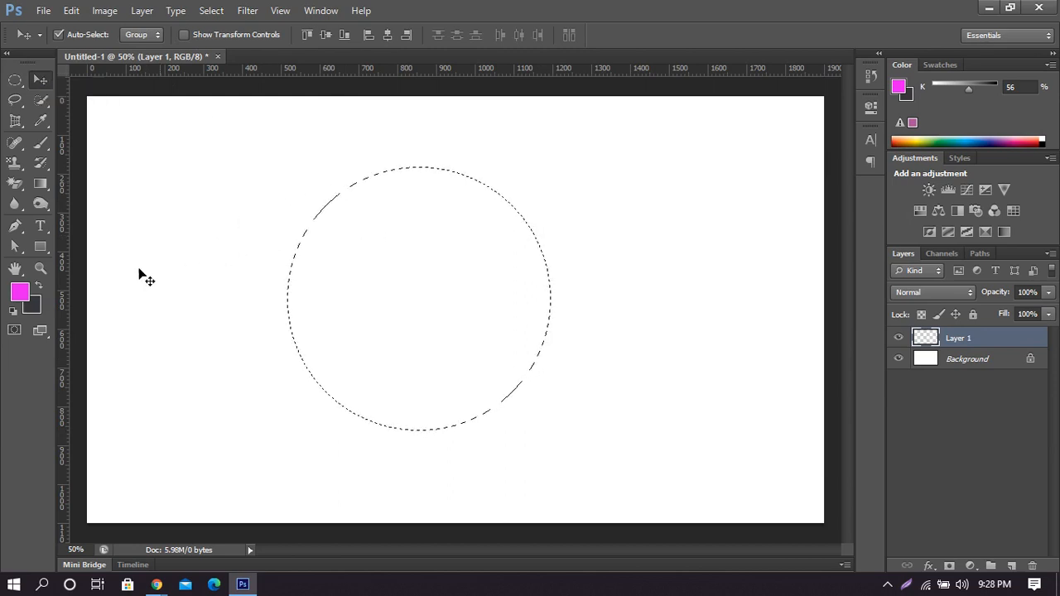
key("alt+BackSpace")
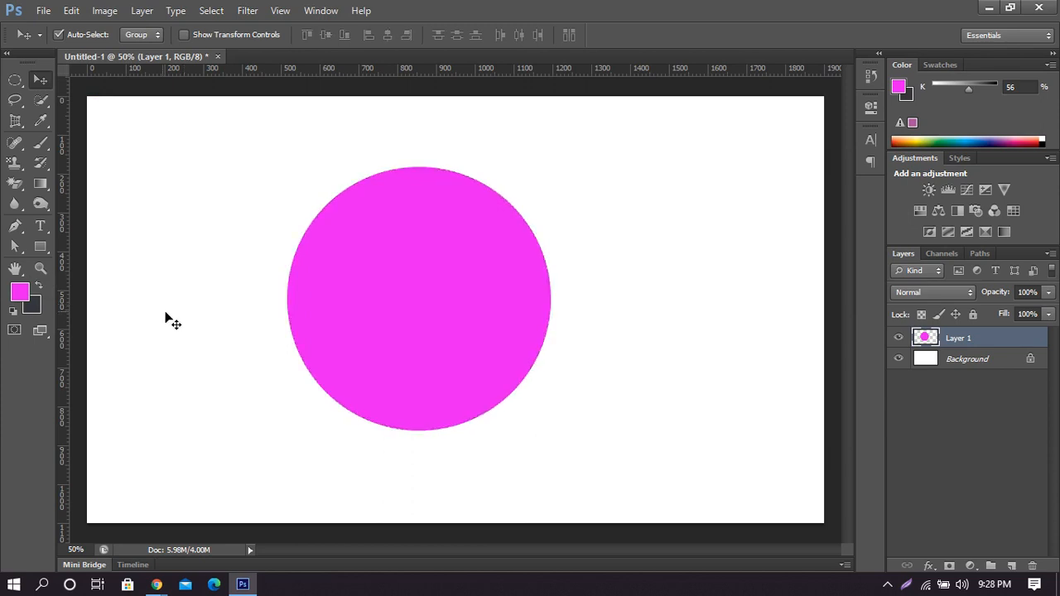
Move the new circle around the canvas centre and duplicate it to the right of the original.
left_click_drag(390, 315, 421, 257)
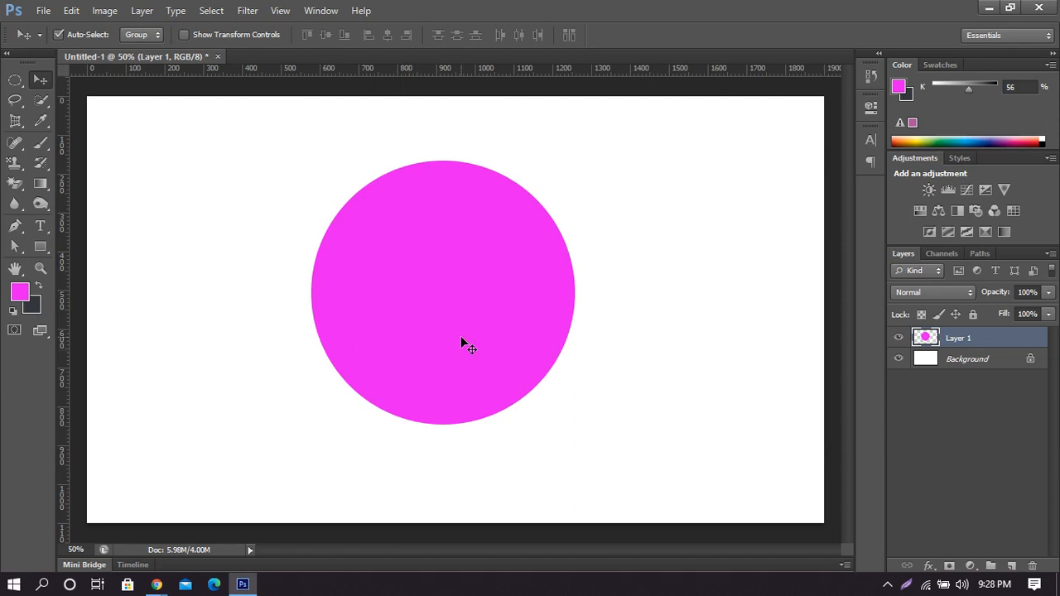
left_click_drag(409, 328, 376, 328)
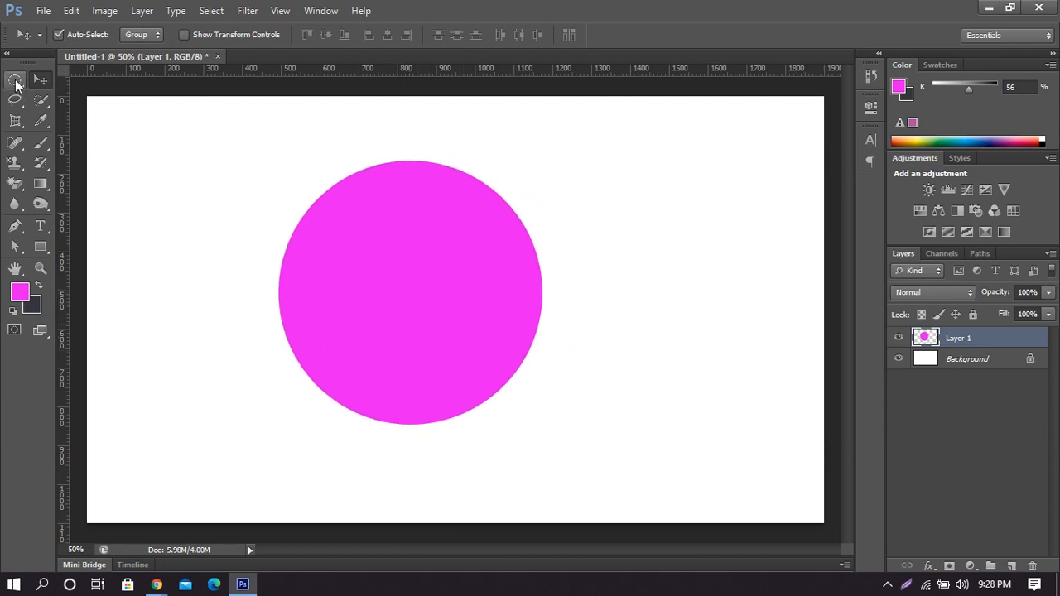
left_click(15, 80)
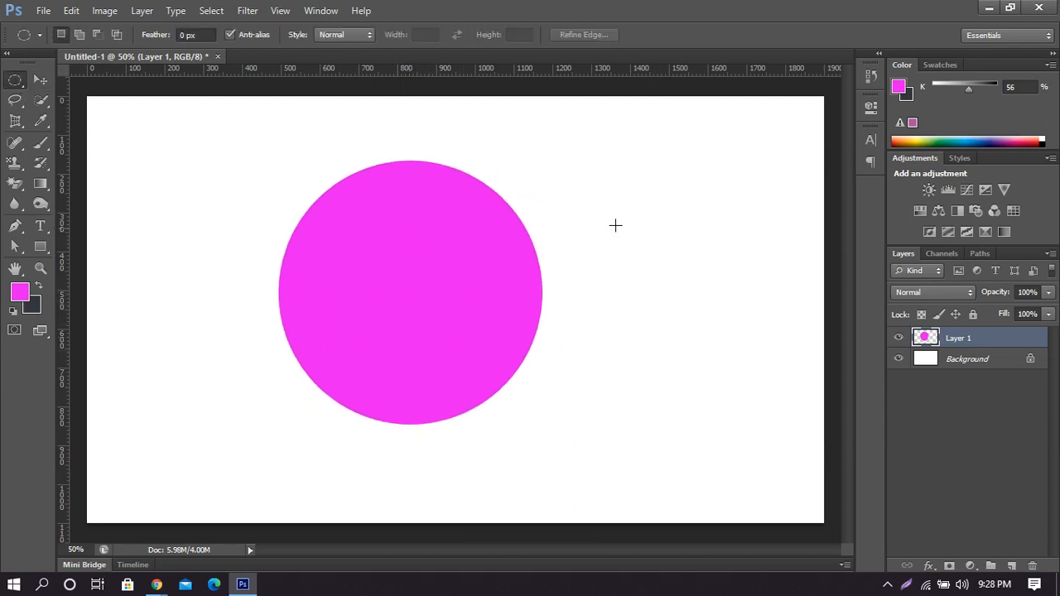
left_click(40, 79)
left_click_drag(379, 254, 651, 284)
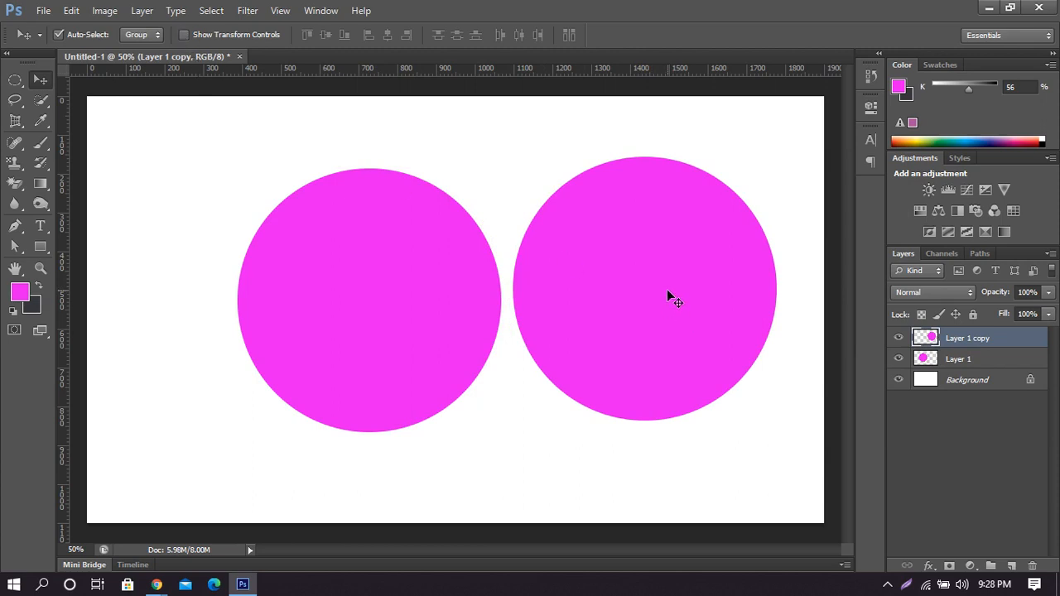
Space the two magenta circles farther apart and line them up side by side at the same height.
mouse_move(158, 588)
left_click(402, 304)
left_click_drag(402, 304, 325, 284)
left_click_drag(645, 280, 633, 283)
left_click_drag(276, 250, 279, 265)
left_click_drag(568, 258, 571, 269)
left_click_drag(315, 233, 306, 235)
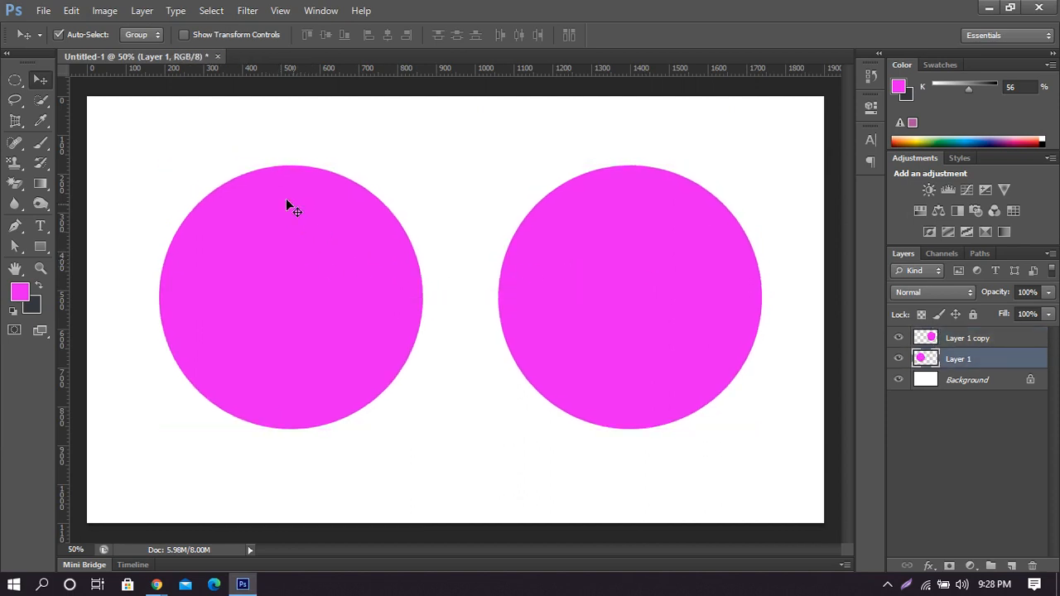
Delete the duplicate circle on the right and shift the remaining circle slightly down.
left_click(657, 282)
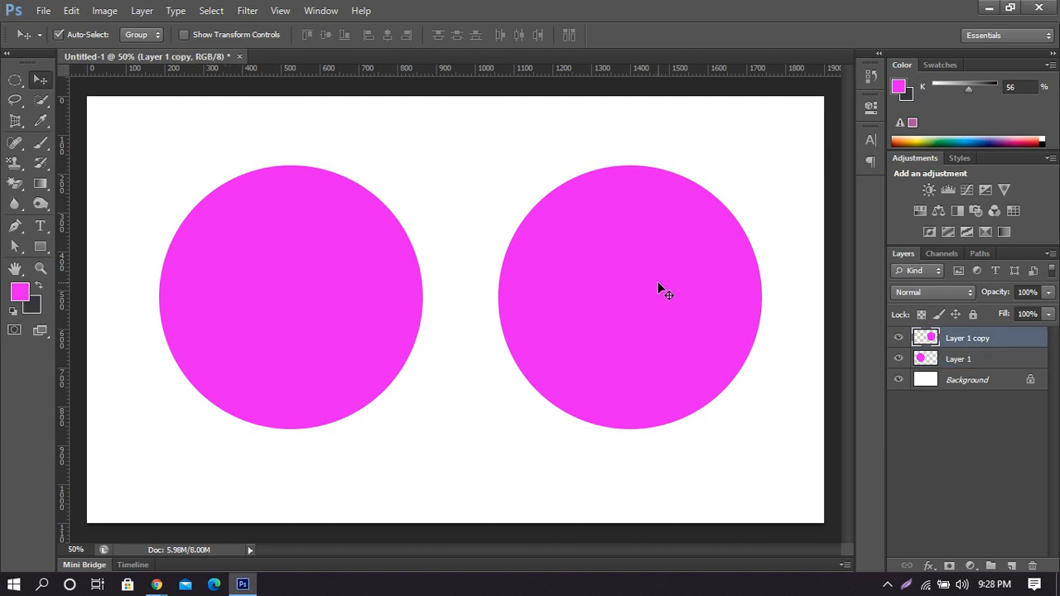
key("Delete")
left_click_drag(279, 320, 311, 319)
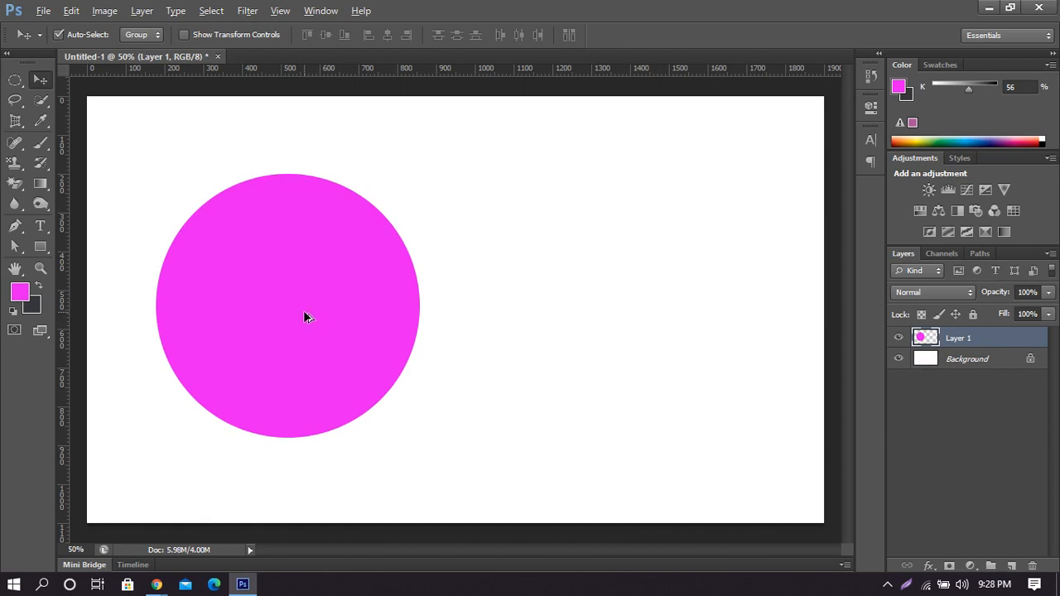
Duplicate the circle level with the original and undo it, create another copy farther right without constraining its height, and delete that copy.
left_click_drag(304, 312, 613, 316)
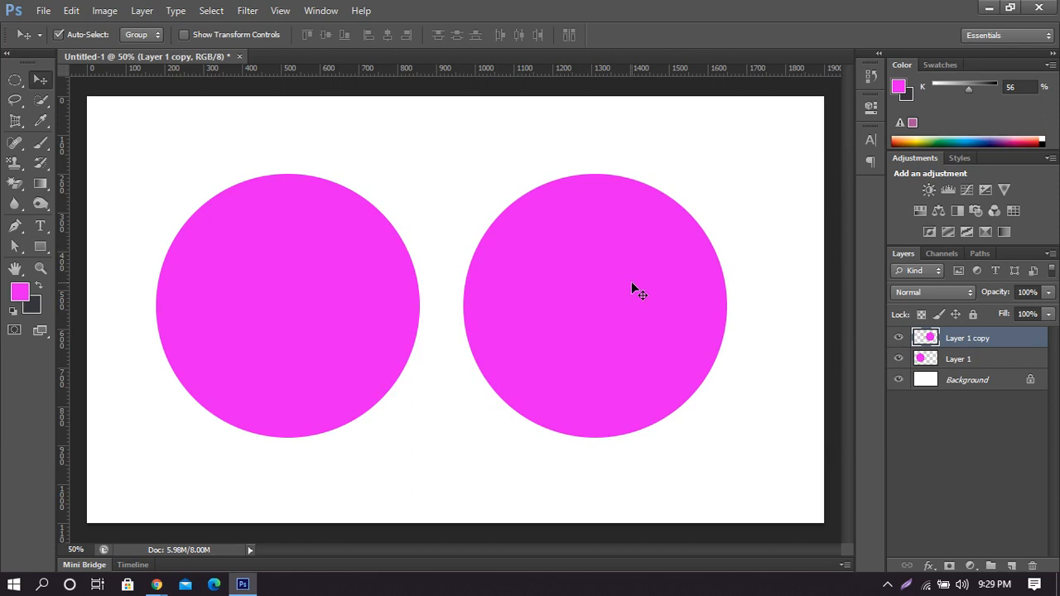
key("ctrl+z")
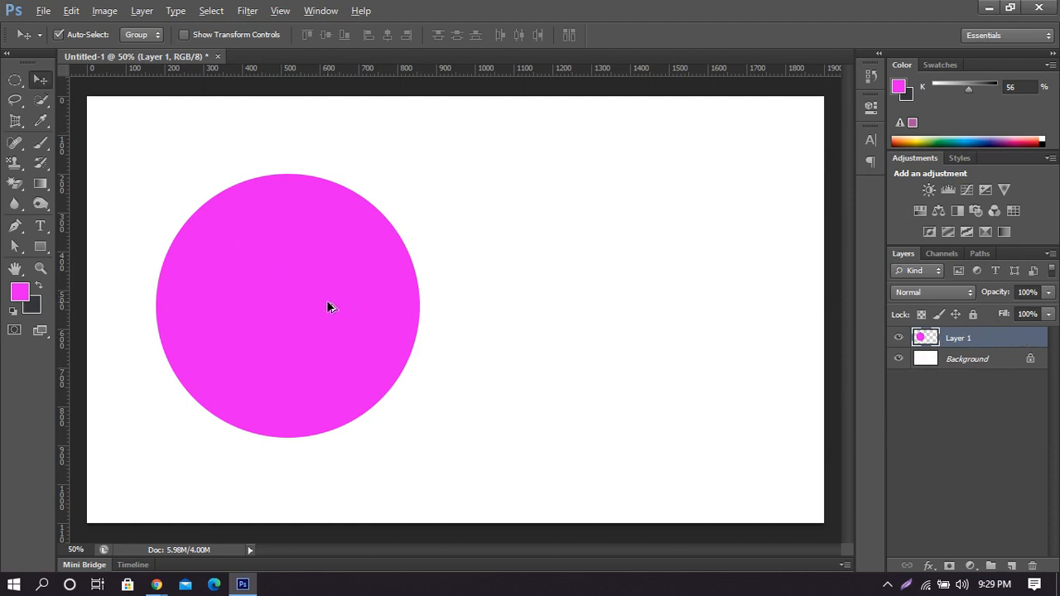
key("alt")
key("alt")
left_click_drag(284, 283, 631, 299)
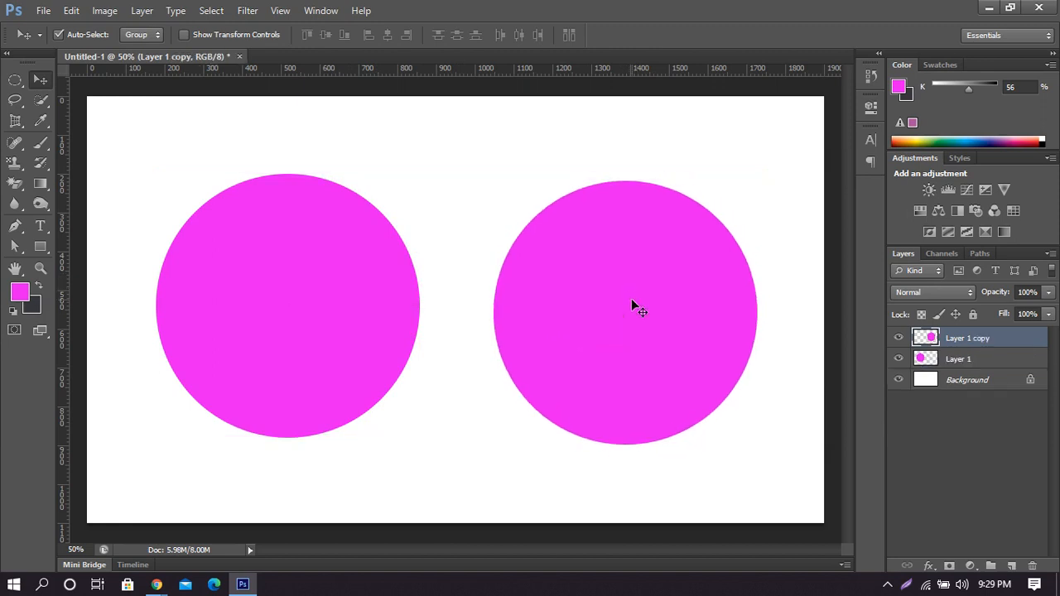
key("Delete")
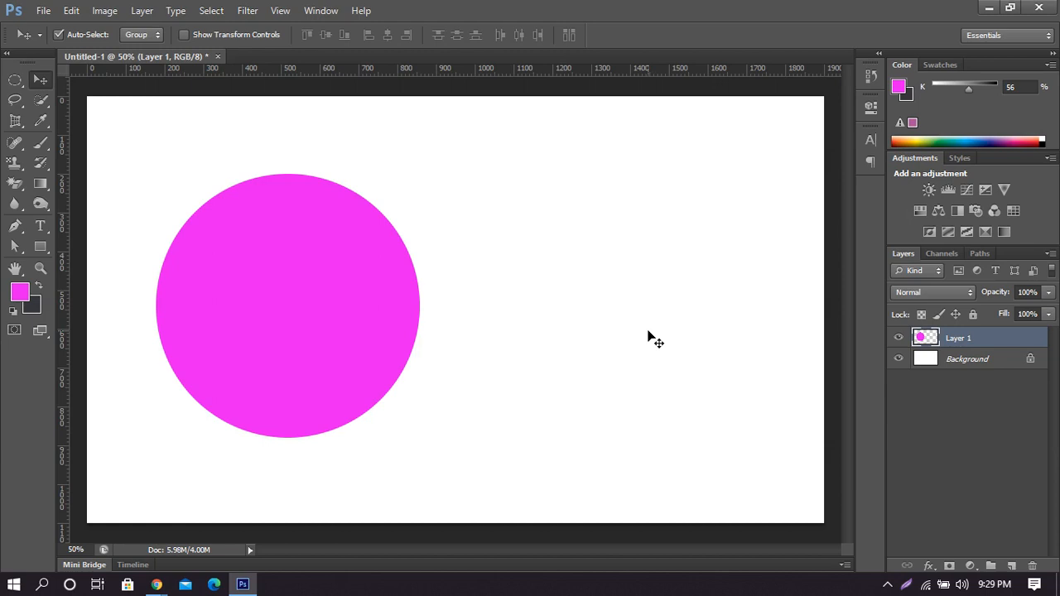
Duplicate the circle's layer, place the copy on the right side of the canvas and scale it about its centre to 19.71%.
key("ctrl+j")
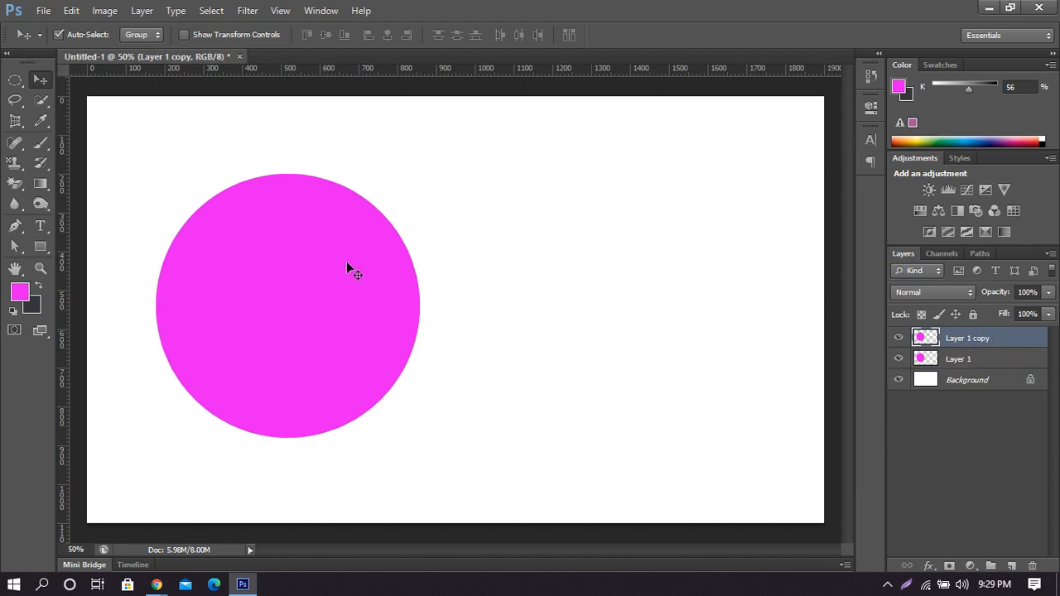
left_click_drag(350, 280, 685, 286)
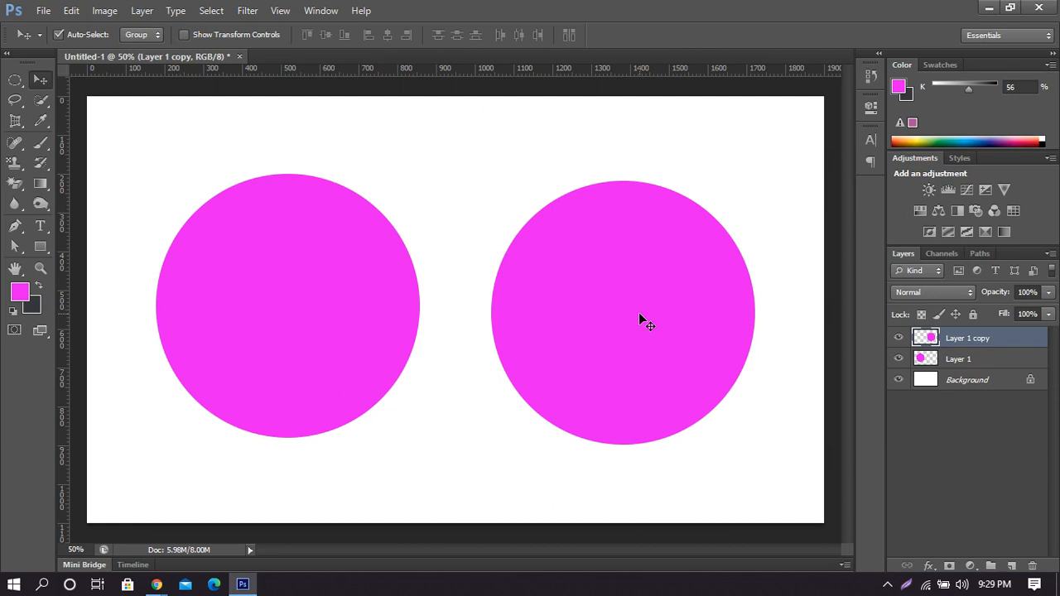
key("ctrl+t")
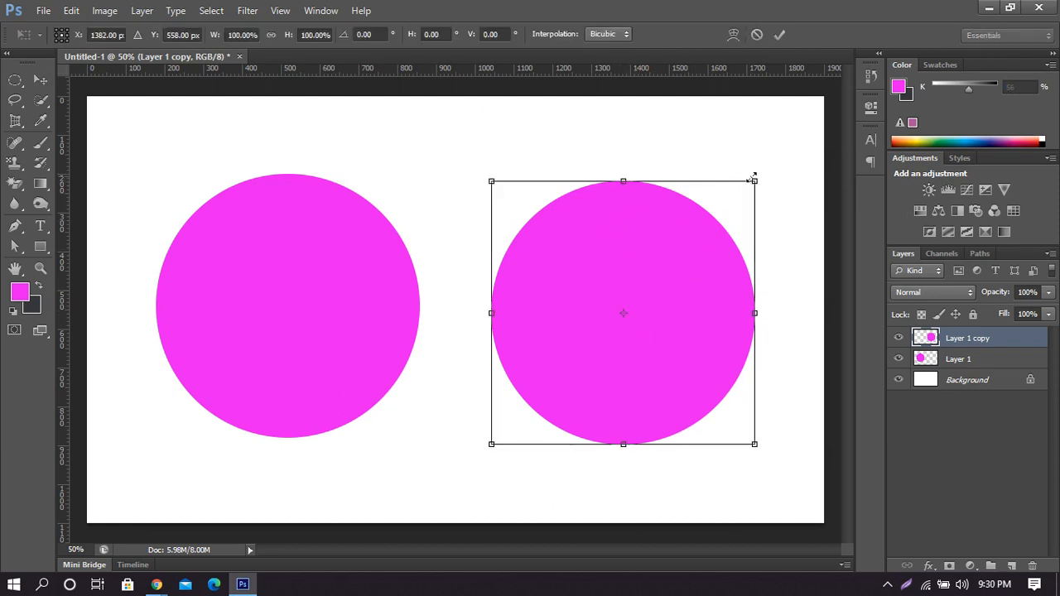
left_click_drag(762, 176, 655, 286)
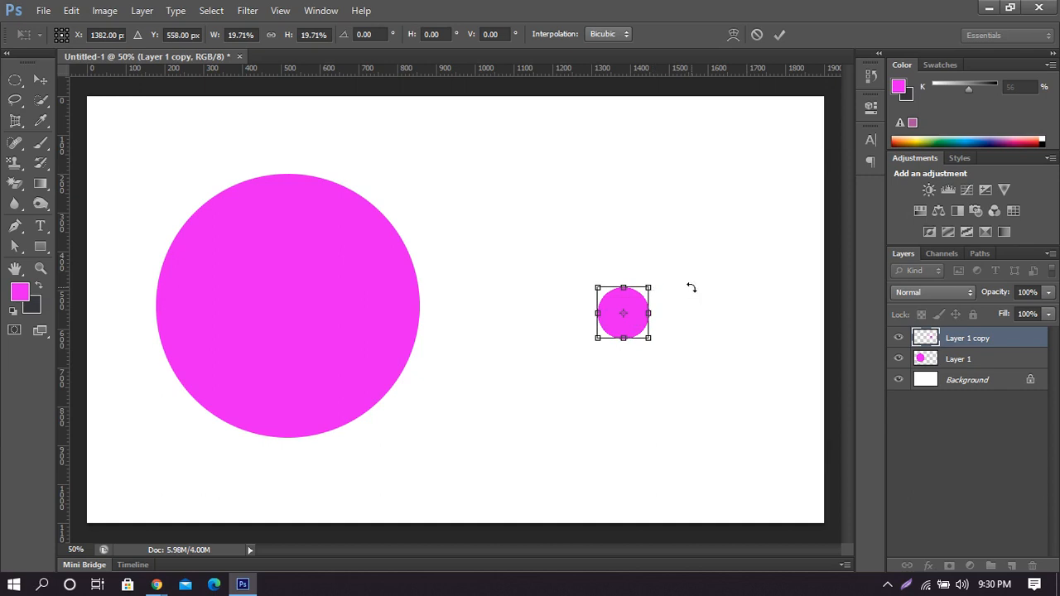
key("Return")
Move the large circle right toward the canvas centre and shift the small circle slightly left.
left_click_drag(279, 345, 327, 343)
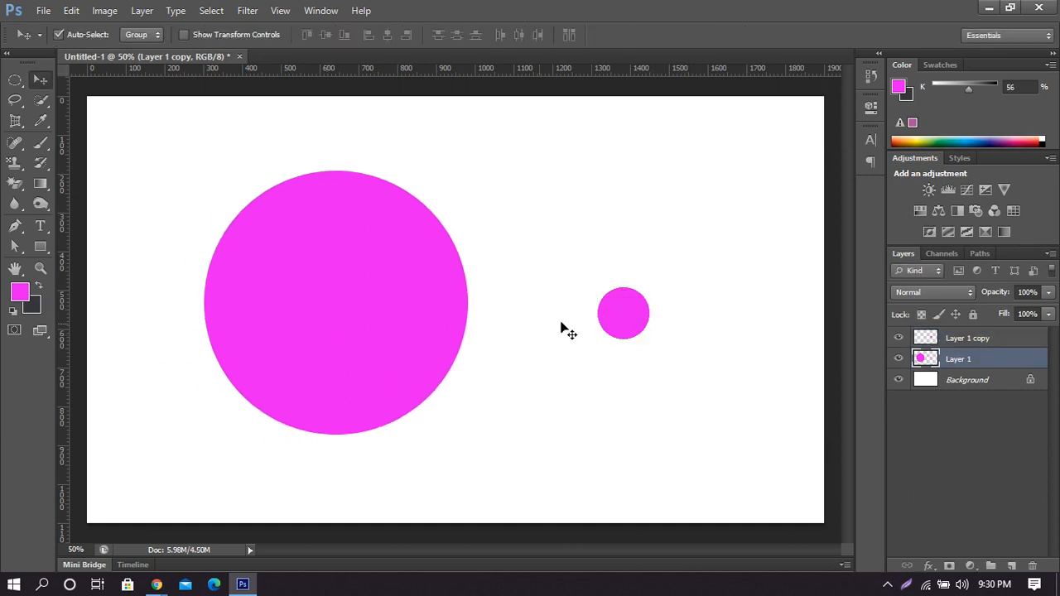
left_click(625, 316)
mouse_move(626, 322)
left_mouse_down()
mouse_move(614, 328)
mouse_move(612, 319)
left_mouse_up()
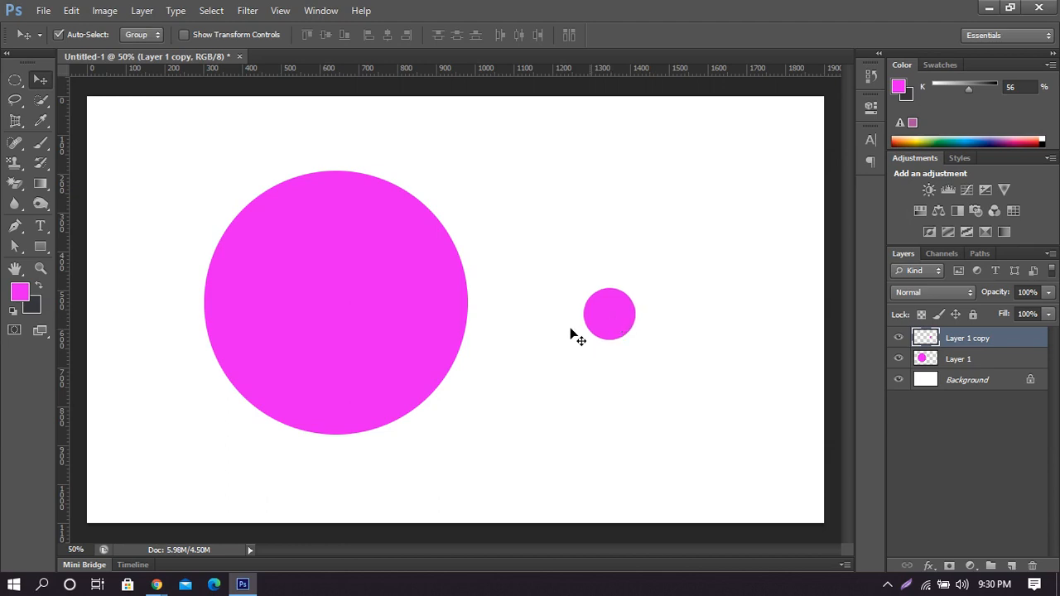
Select the small circle's pixels, fill them with purple #8c17ef and deselect.
left_click(927, 339, "ctrl")
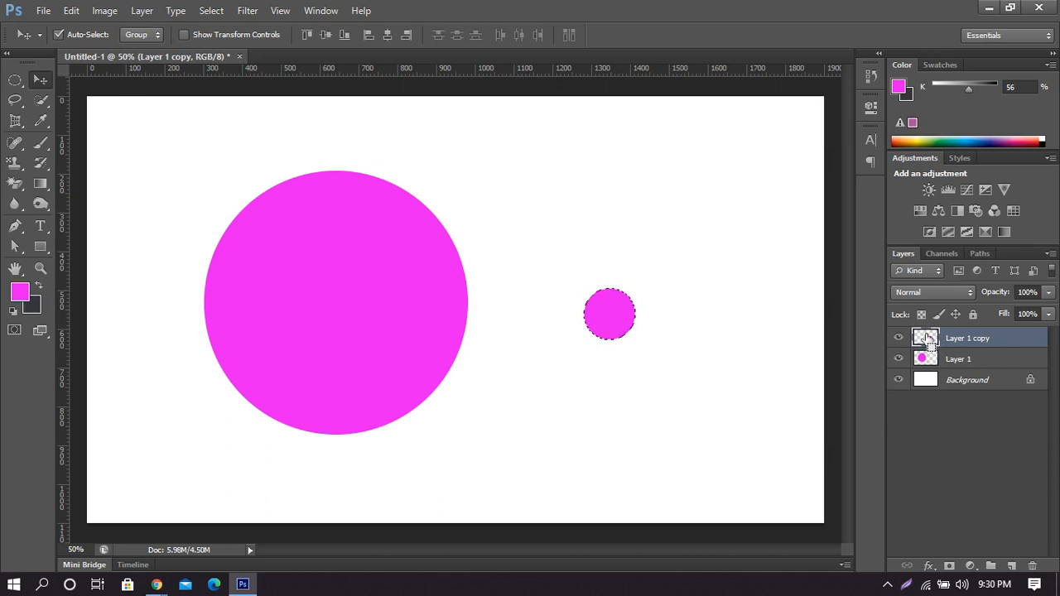
left_click(19, 292)
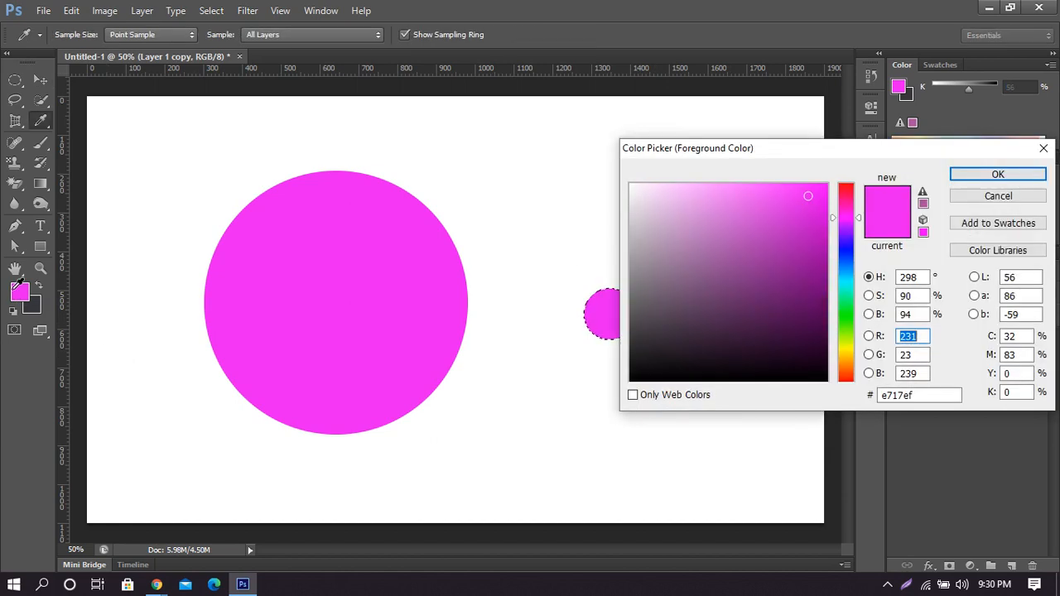
left_click(845, 233)
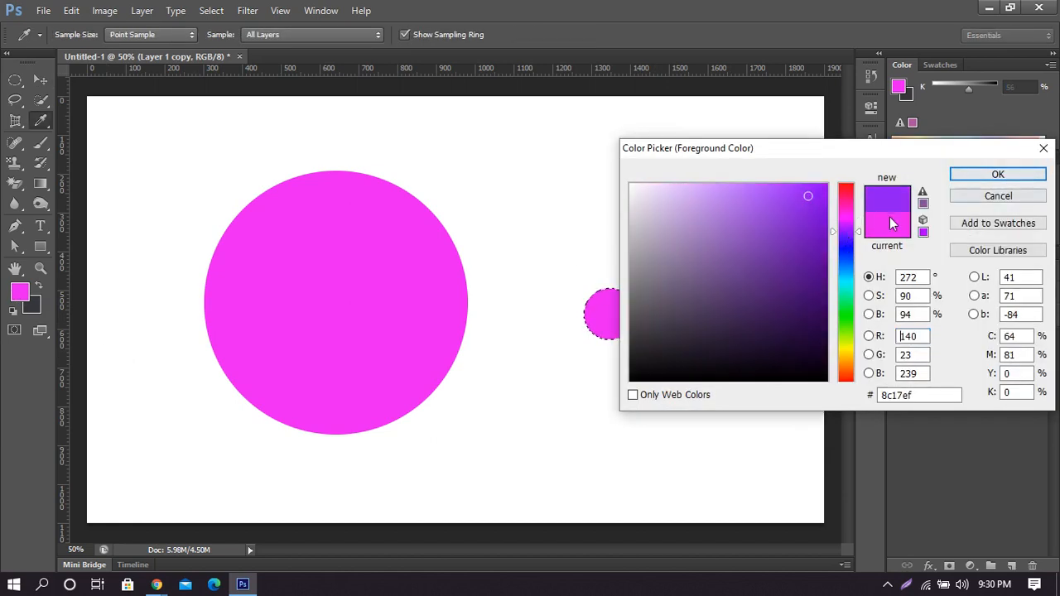
left_click(1011, 174)
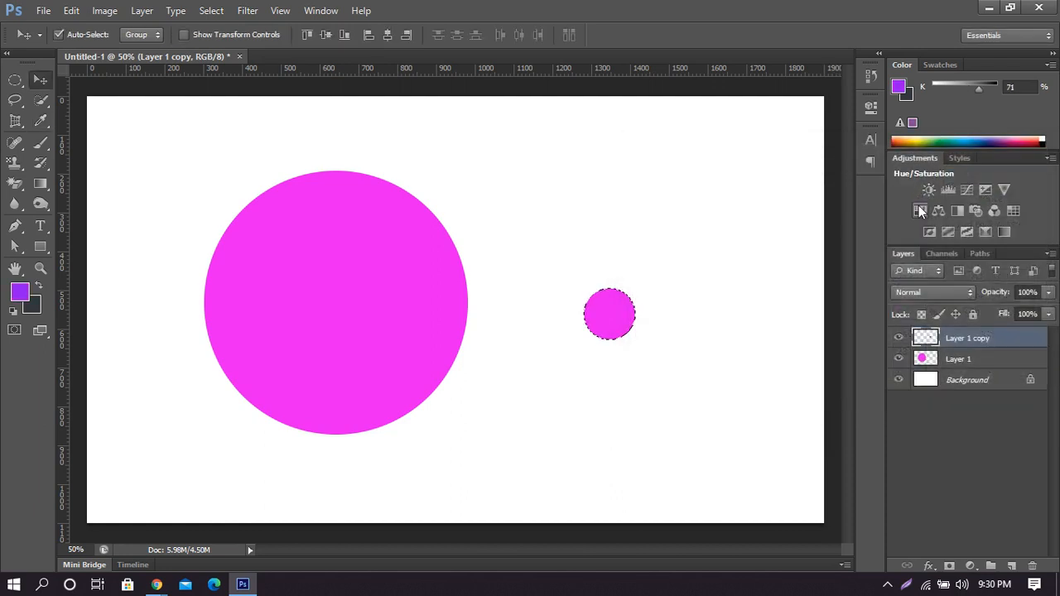
key("alt+BackSpace")
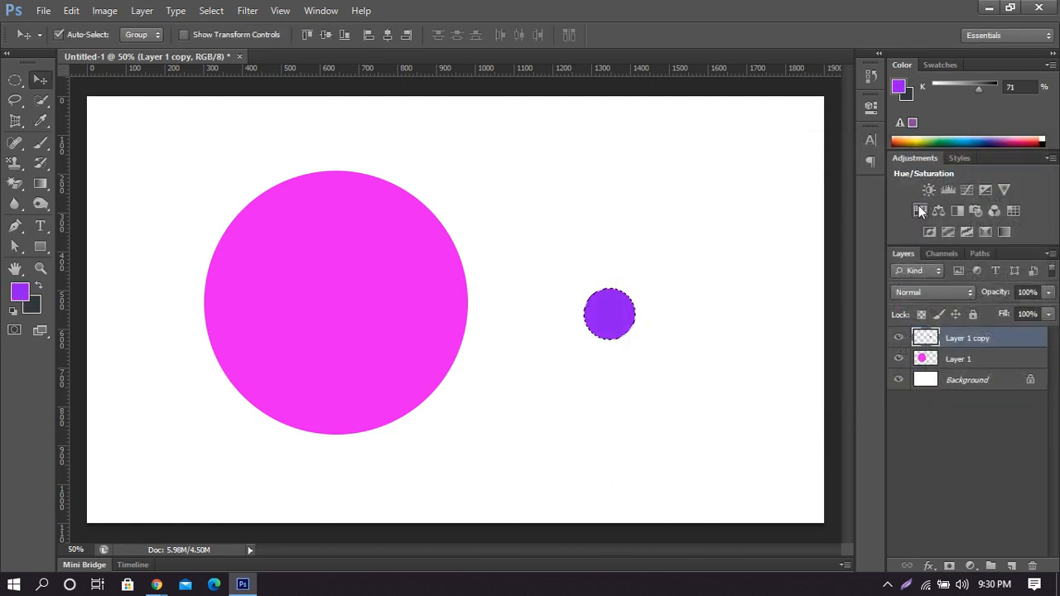
key("ctrl+d")
Move the large circle near the canvas centre and place the small purple circle on its upper-left area as an eye.
left_click_drag(622, 316, 326, 238)
left_click_drag(454, 286, 615, 280)
left_click_drag(333, 242, 429, 251)
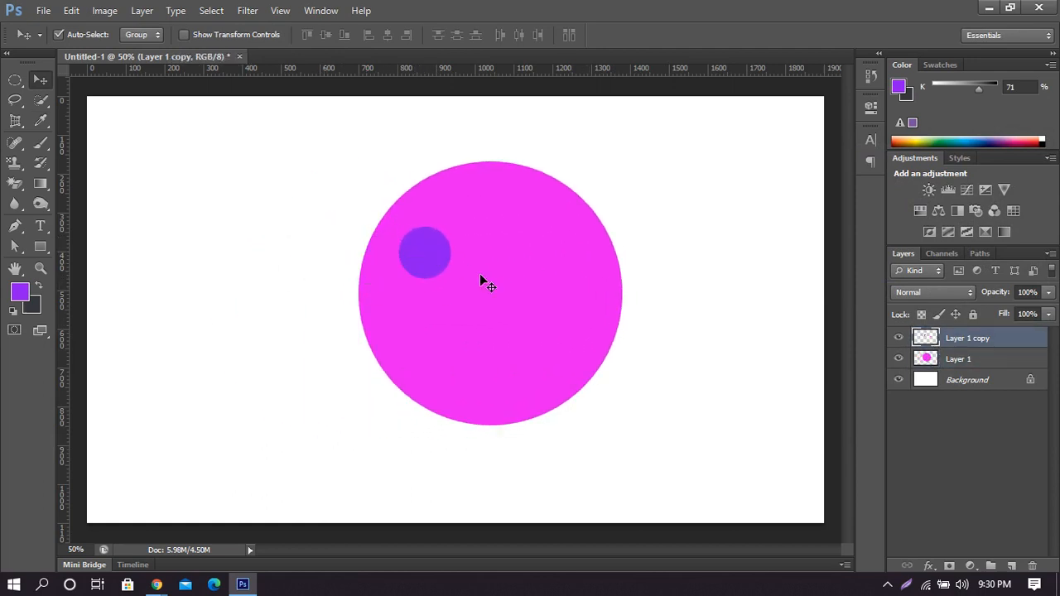
Select the small circle's pixels, fill them with the dark grey background colour and deselect.
left_click(926, 340, "ctrl")
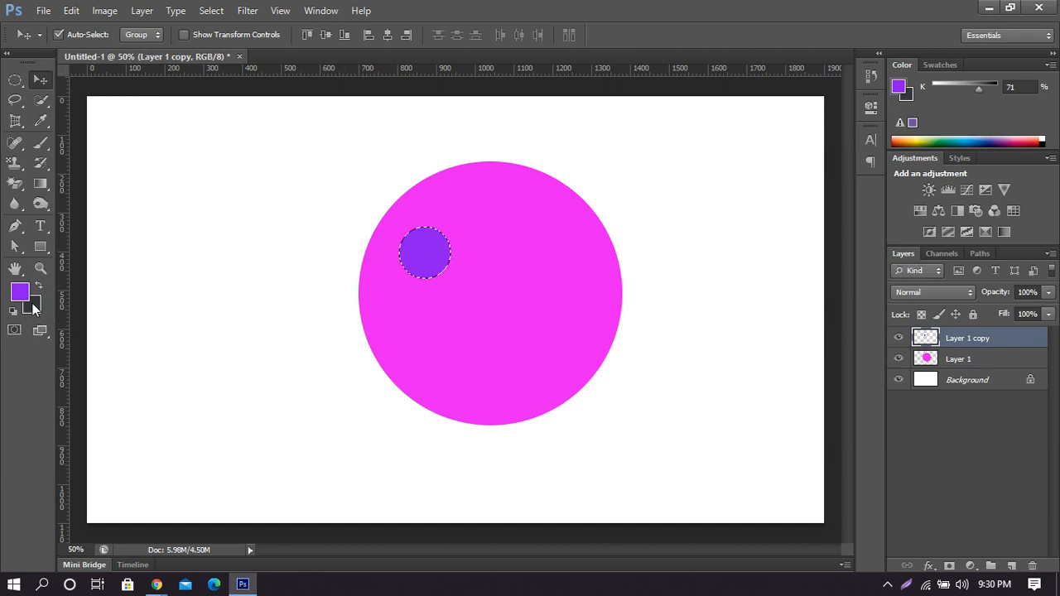
key("ctrl+BackSpace")
key("ctrl+d")
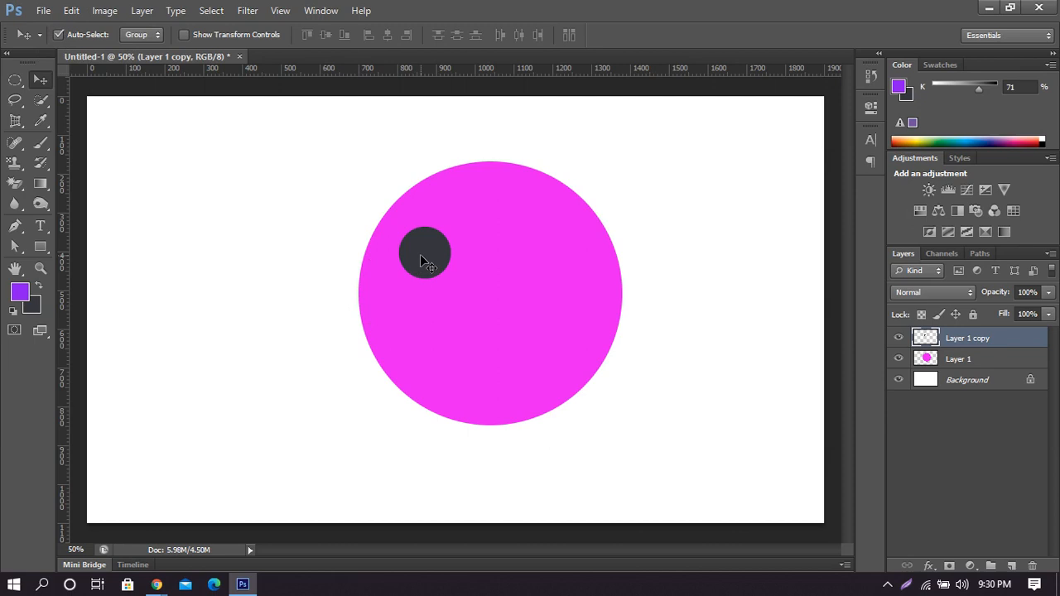
Try shifting the dark circle right, undo it, and duplicate the circle at the same height on the right of the face.
left_click_drag(420, 256, 475, 257)
key("ctrl+z")
left_click_drag(433, 254, 543, 273)
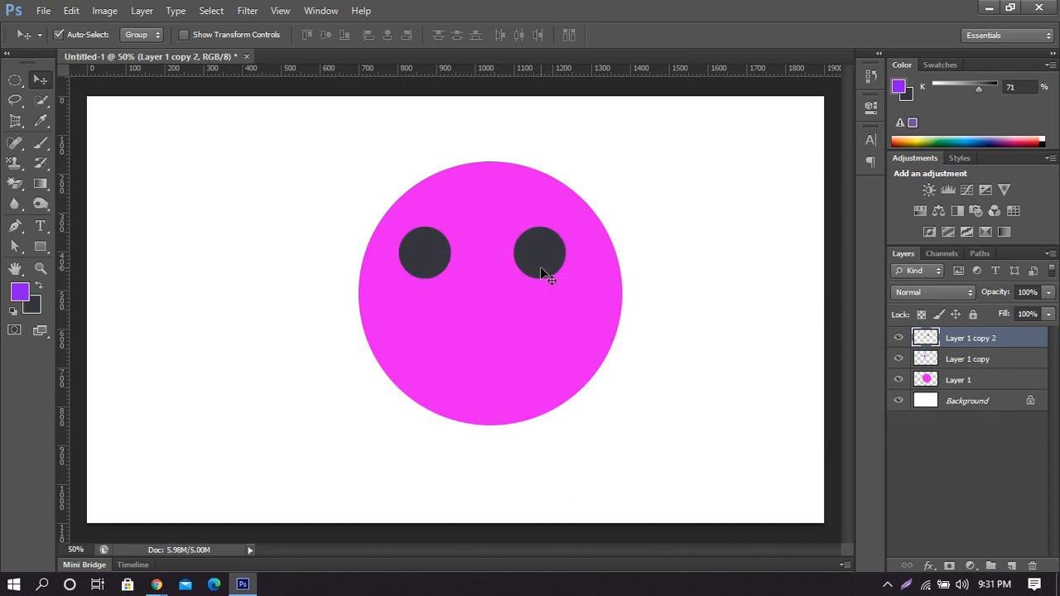
Adjust the horizontal positions of the two dark eyes so they sit evenly about the face's centre at the same height.
left_click_drag(423, 257, 432, 257)
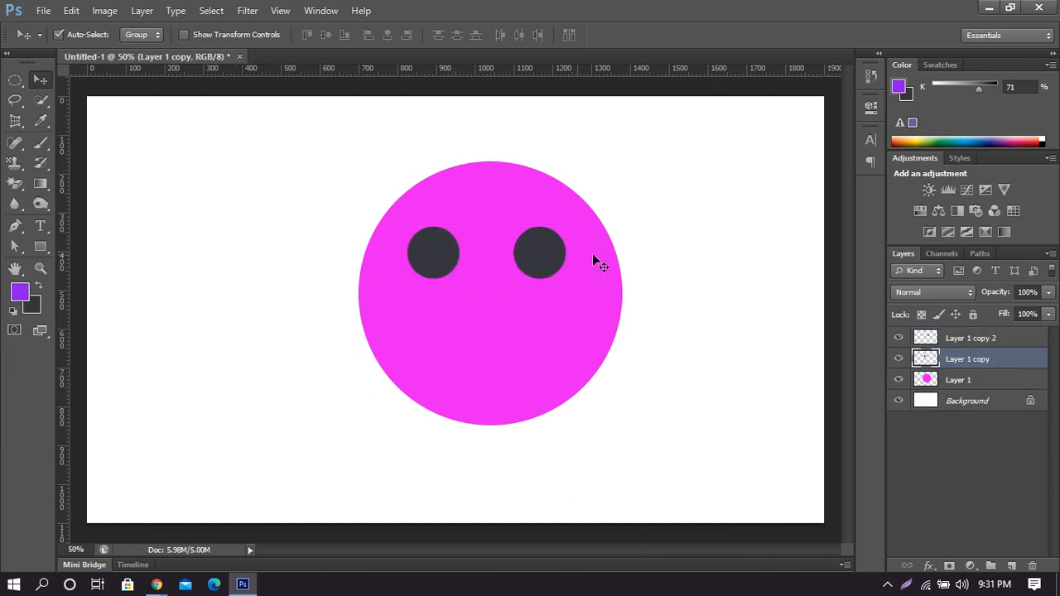
left_click_drag(554, 253, 554, 254)
left_click(429, 251)
left_click(549, 250)
left_click_drag(434, 254, 430, 254)
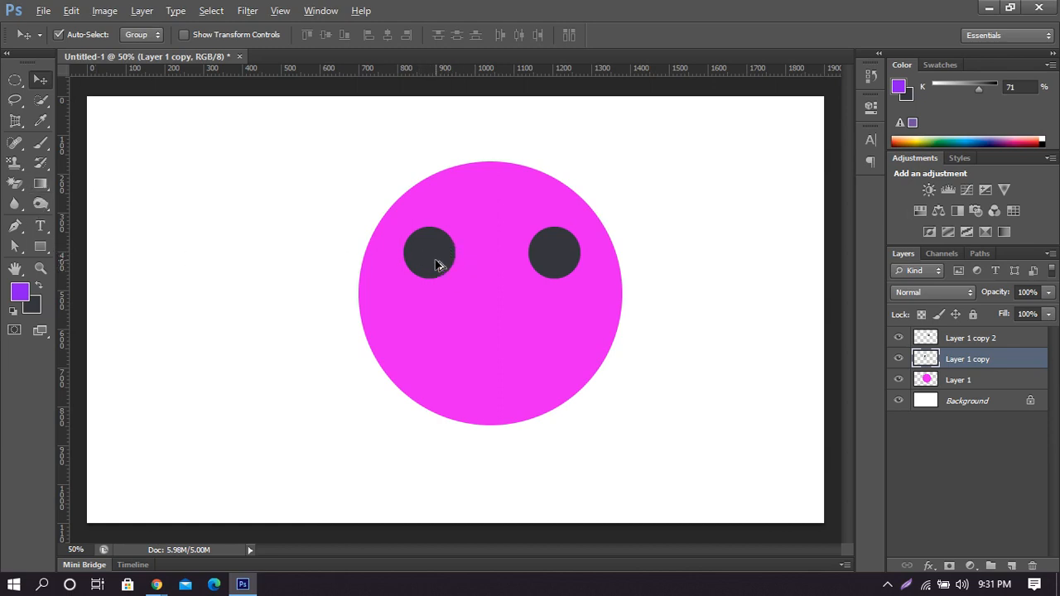
Duplicate the left eye to a centred spot below the eyes and scale the copy to 31.34%.
left_click_drag(439, 265, 499, 333)
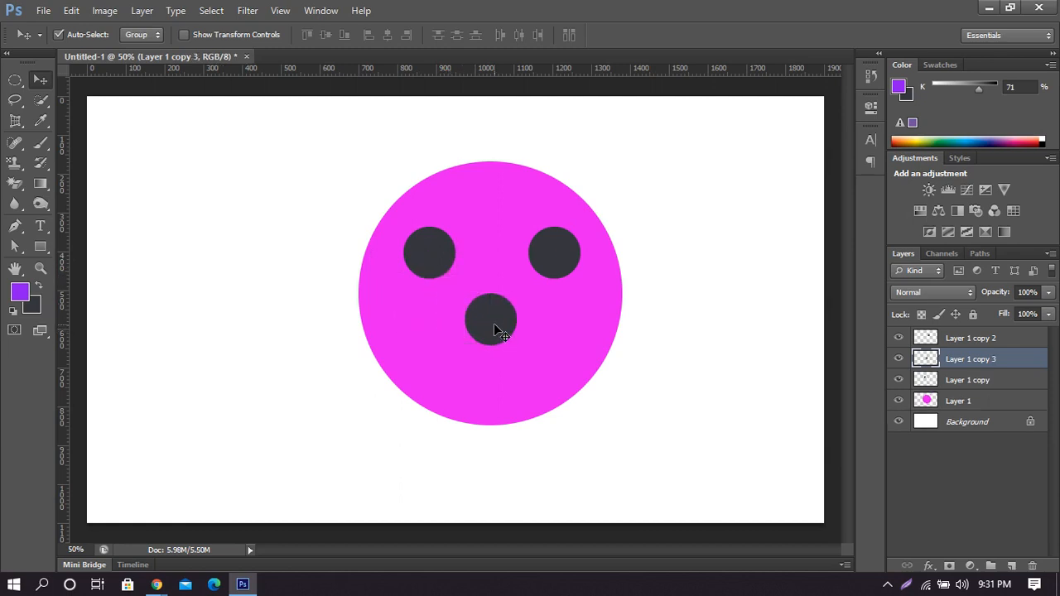
key("ctrl+t")
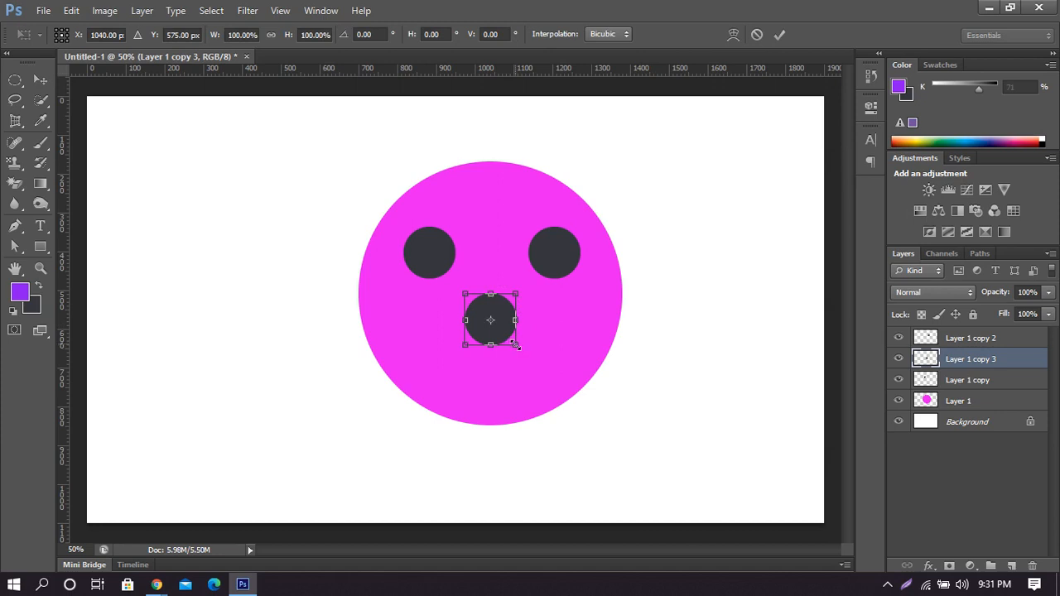
left_click_drag(515, 346, 501, 327)
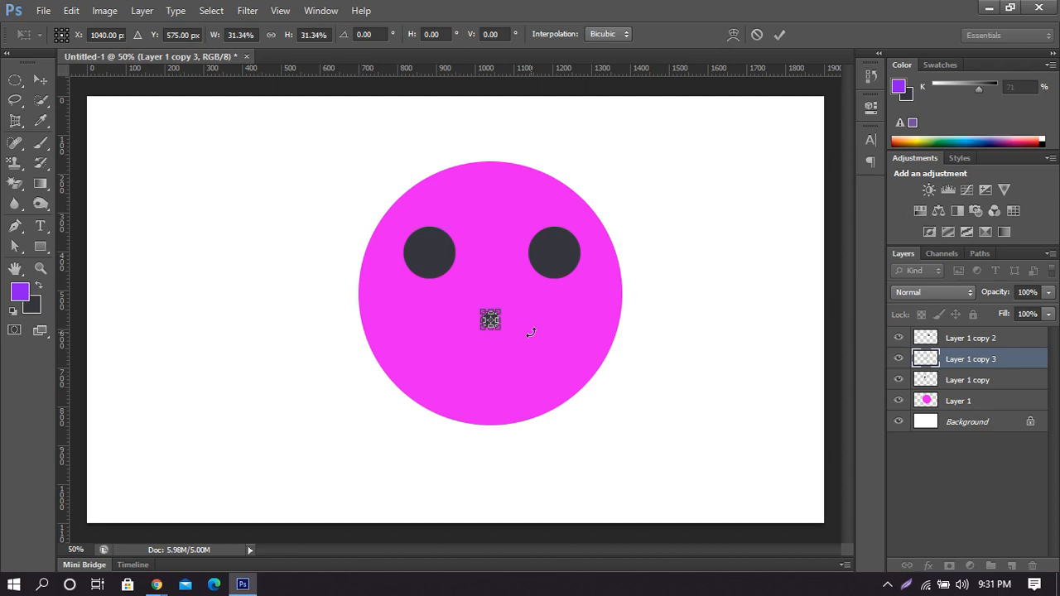
key("Return")
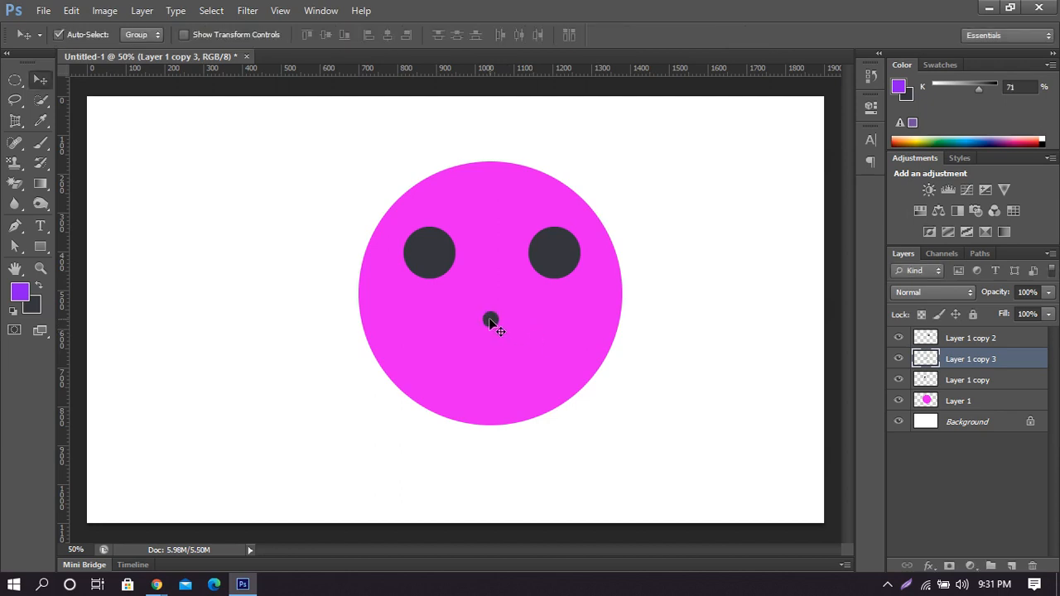
Bring the small dot's layer above the other layers, nudge the dot up and left, and fill it with pale lavender #f2e2ff.
mouse_move(1013, 337)
left_mouse_down()
mouse_move(1008, 358)
mouse_move(966, 370)
mouse_move(1008, 367)
mouse_move(1009, 337)
left_mouse_up()
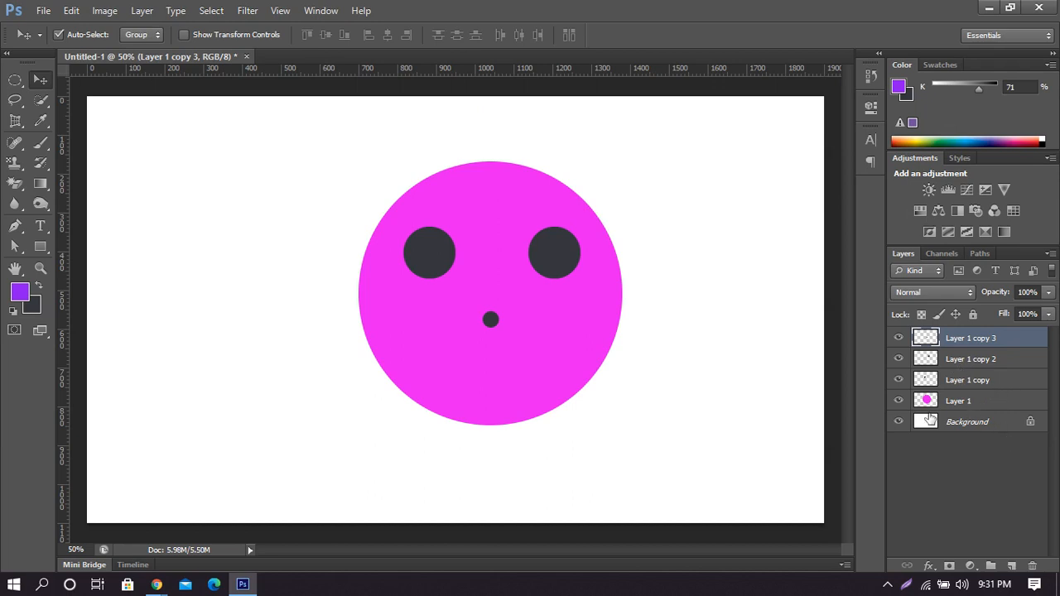
left_click_drag(492, 320, 484, 301)
left_click(928, 340, "ctrl")
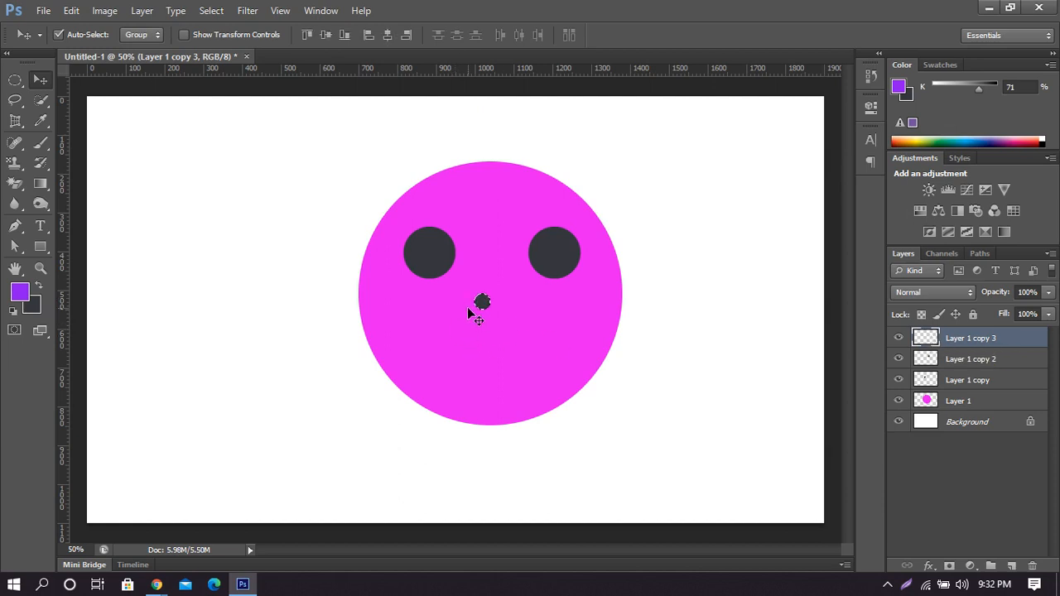
key("i")
left_click(19, 291)
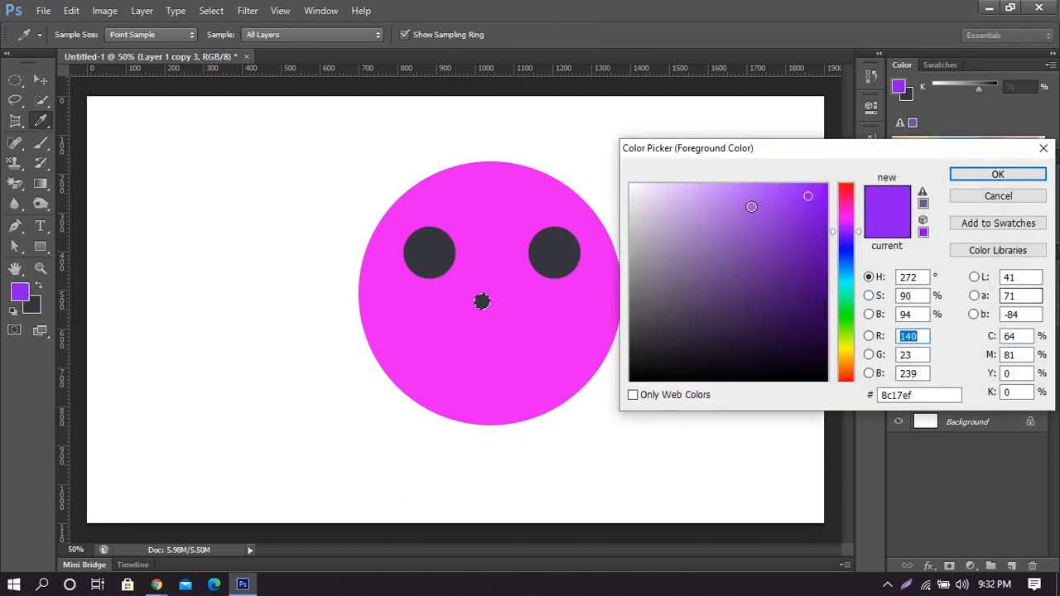
left_click_drag(662, 181, 652, 184)
left_click(996, 174)
key("v")
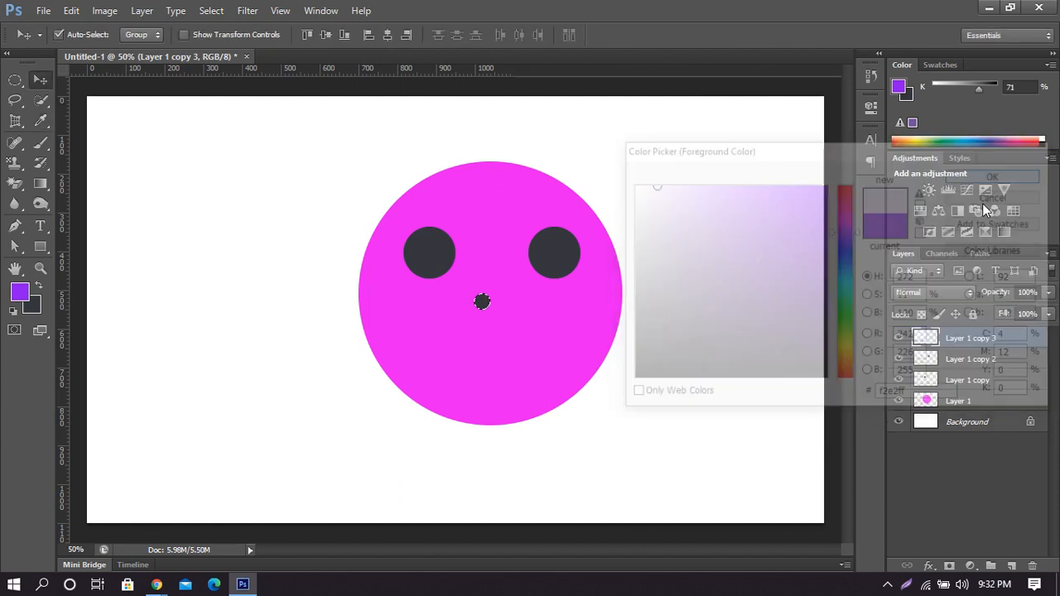
key("alt+BackSpace")
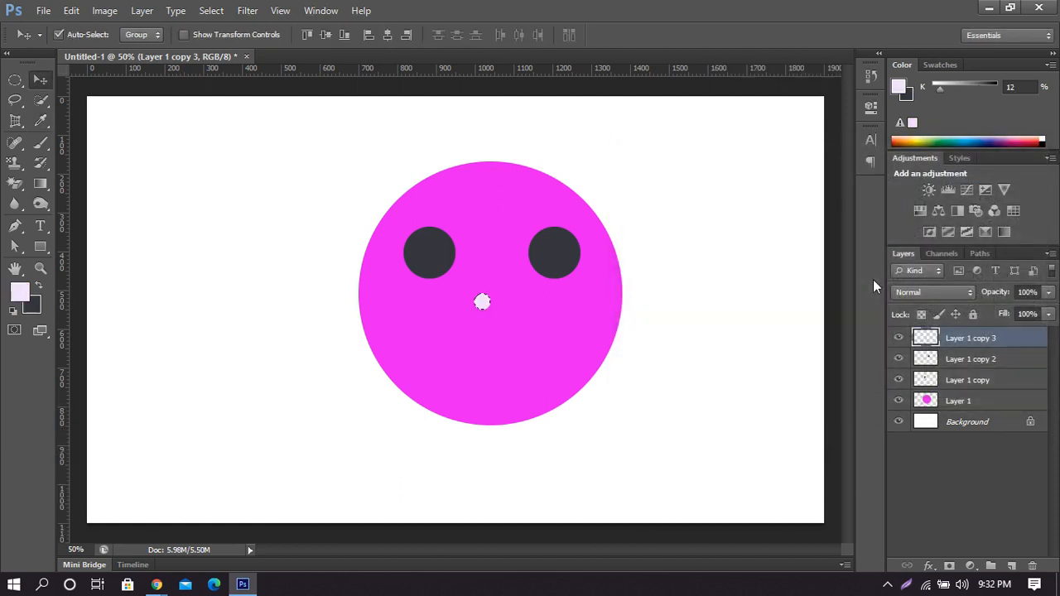
Deselect and put a lavender pupil in the centre of each eye, using the dot and a duplicate of it.
key("ctrl+d")
left_click_drag(473, 303, 555, 253)
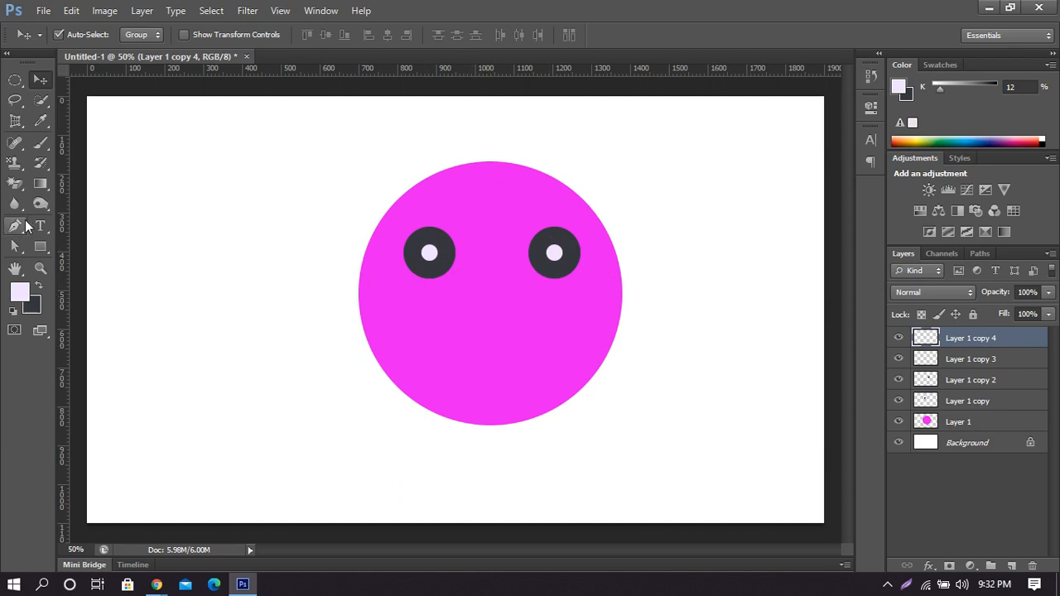
Make a mouth by duplicating the left eye's dark circle below the eyes, stretching its height to 139.55% and lowering it slightly.
left_click(446, 266)
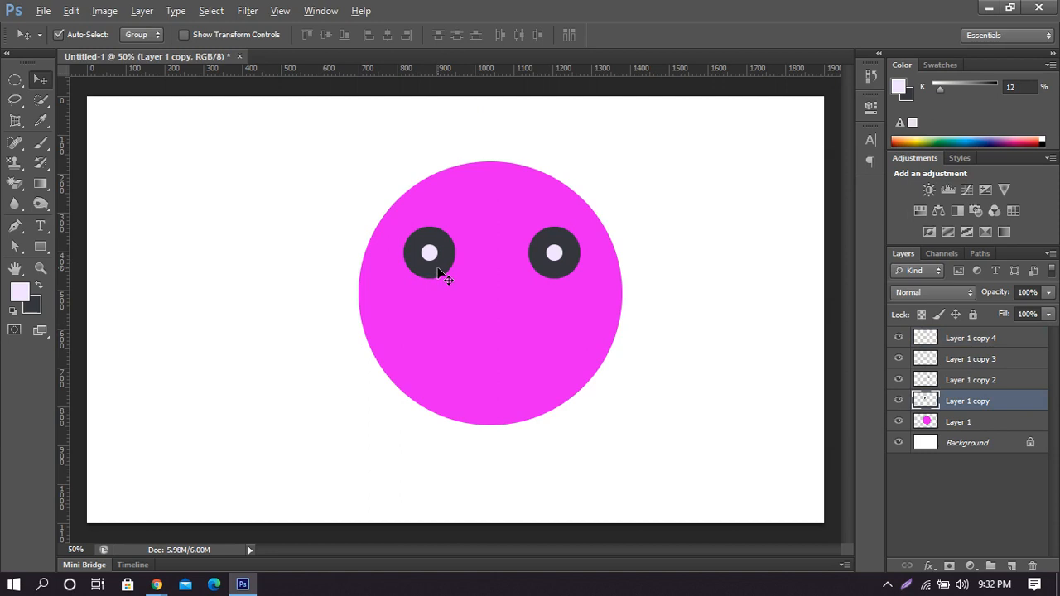
left_click_drag(438, 266, 499, 355)
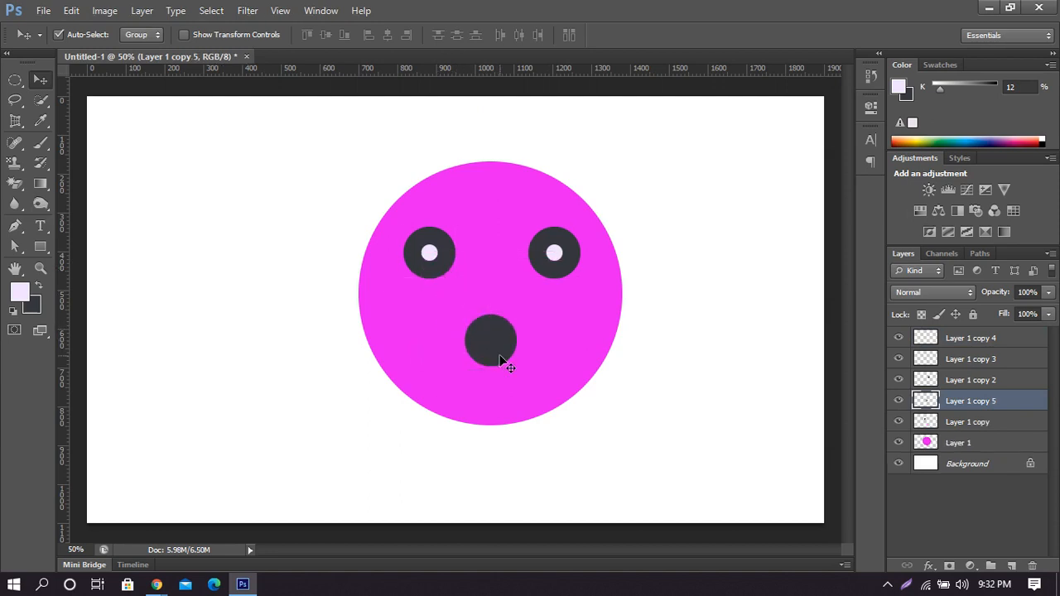
key("ctrl+t")
left_click_drag(489, 315, 488, 295)
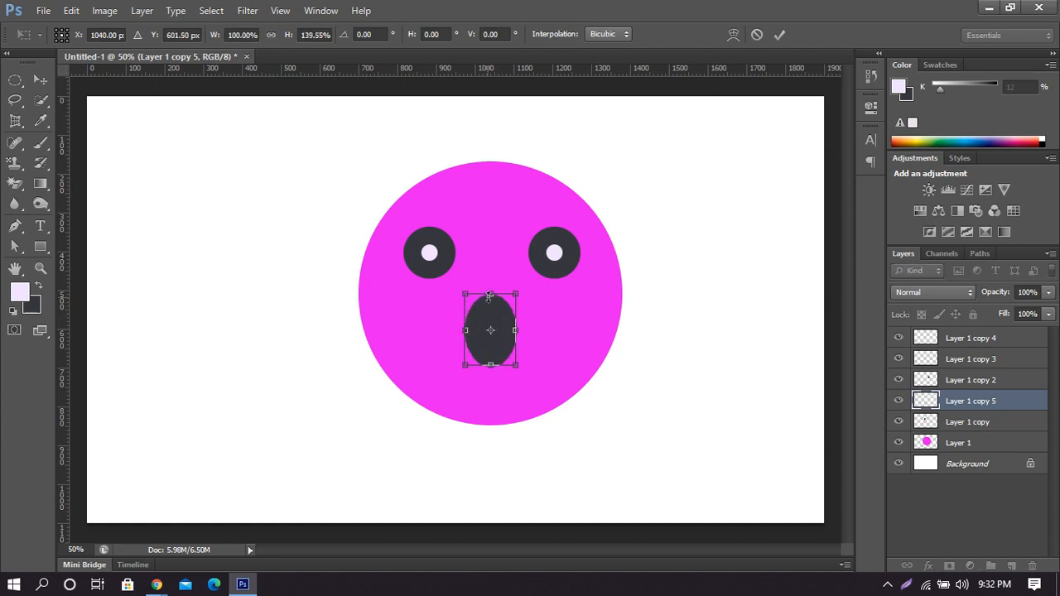
key("Return")
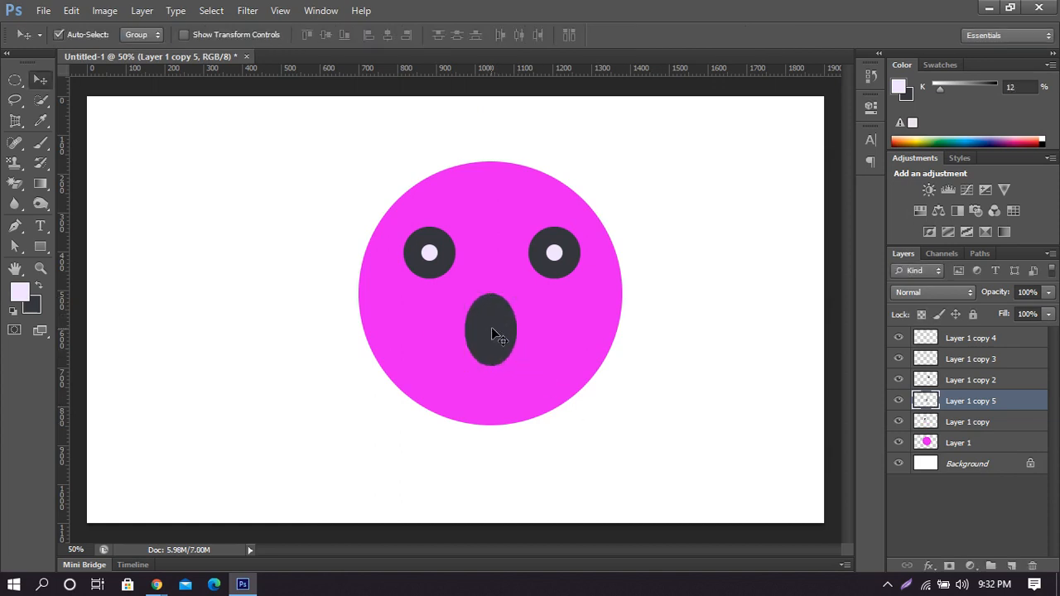
left_click_drag(492, 331, 492, 349)
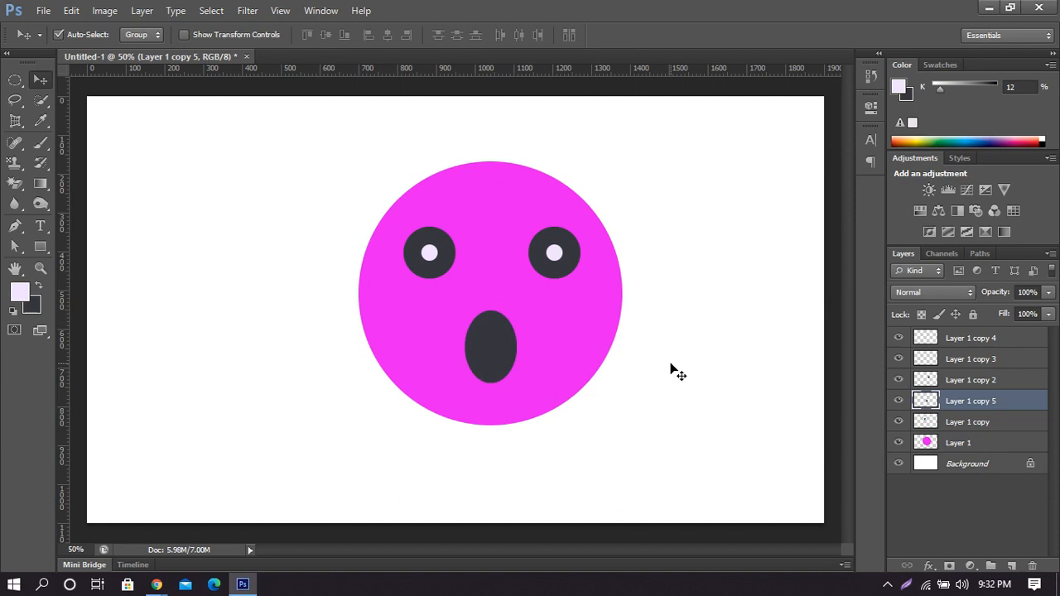
Move both pupils to the lower right of their eyes, and shift them across to the lower left.
left_click_drag(553, 254, 568, 263)
left_click_drag(429, 253, 444, 263)
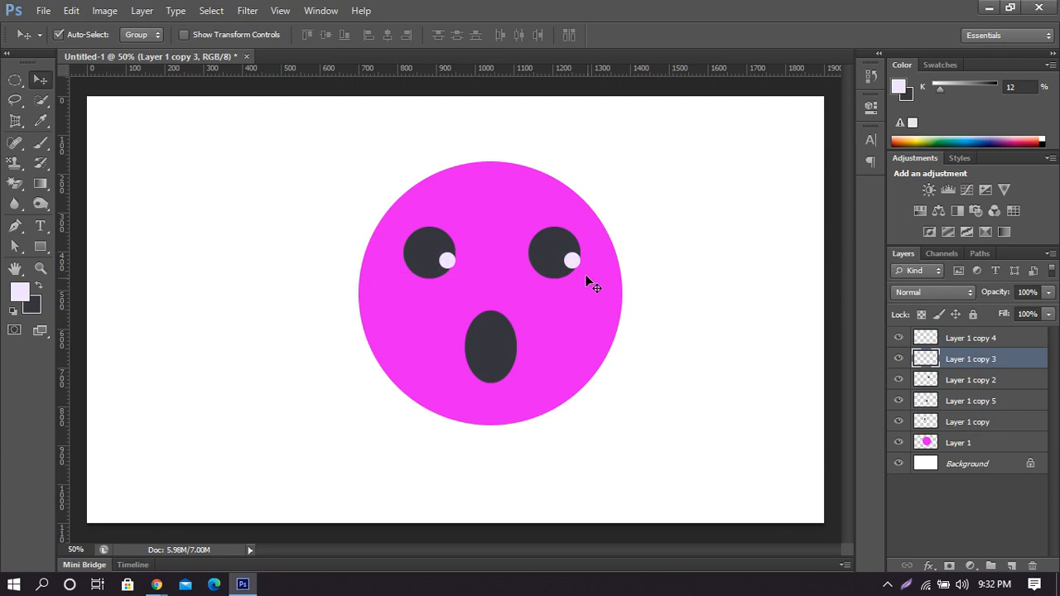
left_click_drag(573, 264, 537, 265)
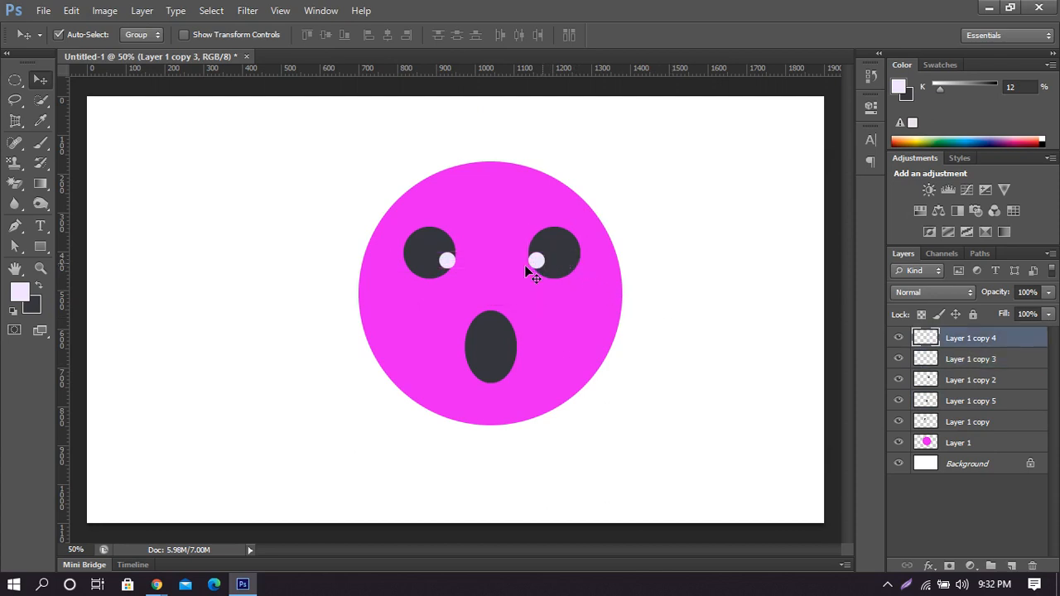
left_click_drag(448, 264, 420, 269)
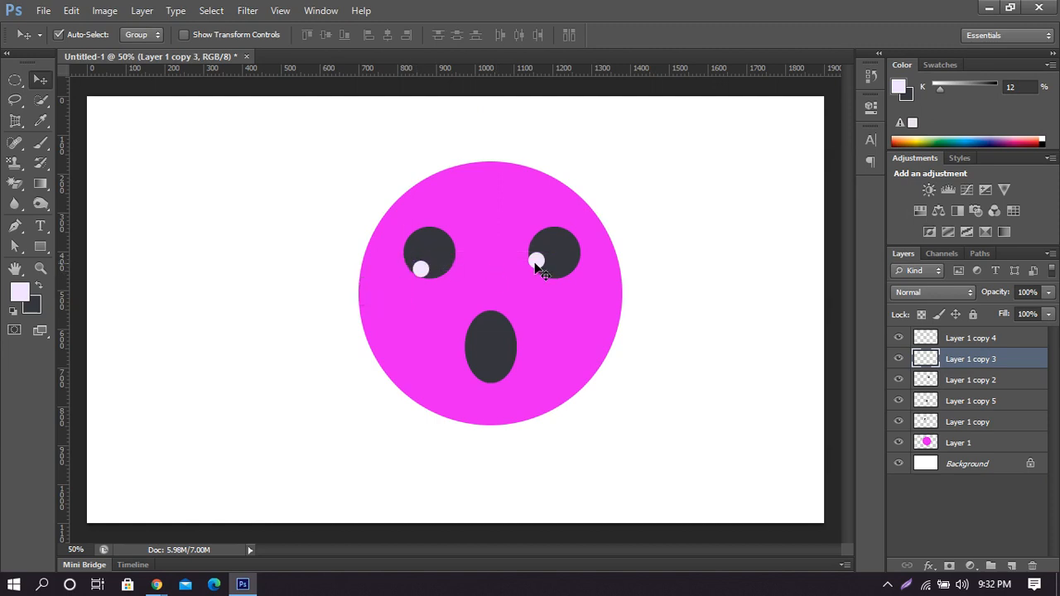
Move the right eye's pupil to the eye's lower-left edge, and nudge it to the right and up.
left_click_drag(540, 270, 535, 271)
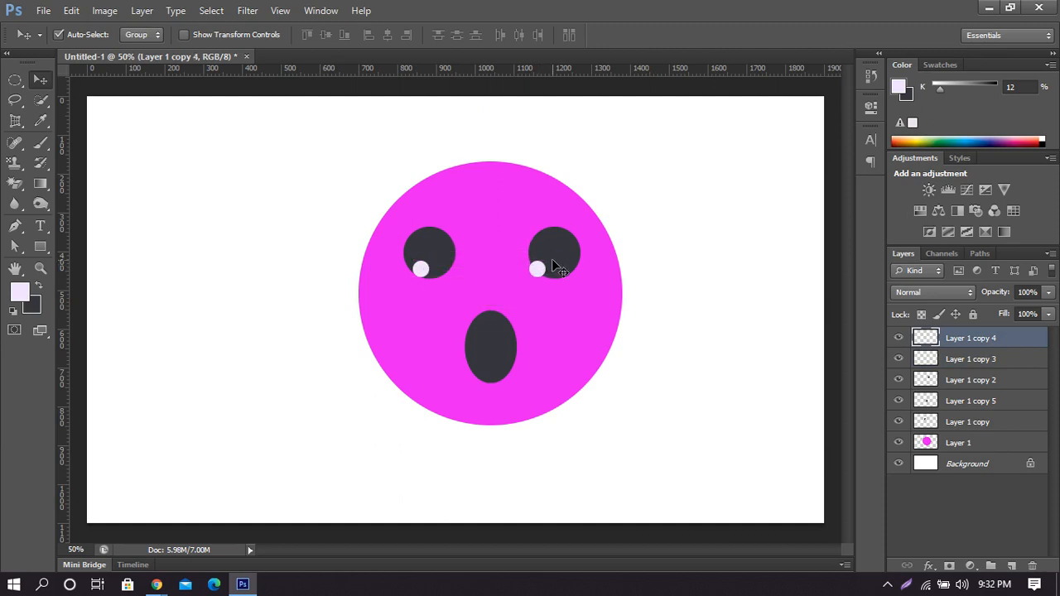
key("shift+Right")
key("Up")
key("Up")
key("Up")
key("Up")
key("Up")
key("Up")
key("Right")
key("Right")
key("Right")
Move both pupils to the top centre of their eyes, and bring them down to the bottom centre.
left_click_drag(545, 267, 556, 237)
left_click_drag(421, 268, 430, 233)
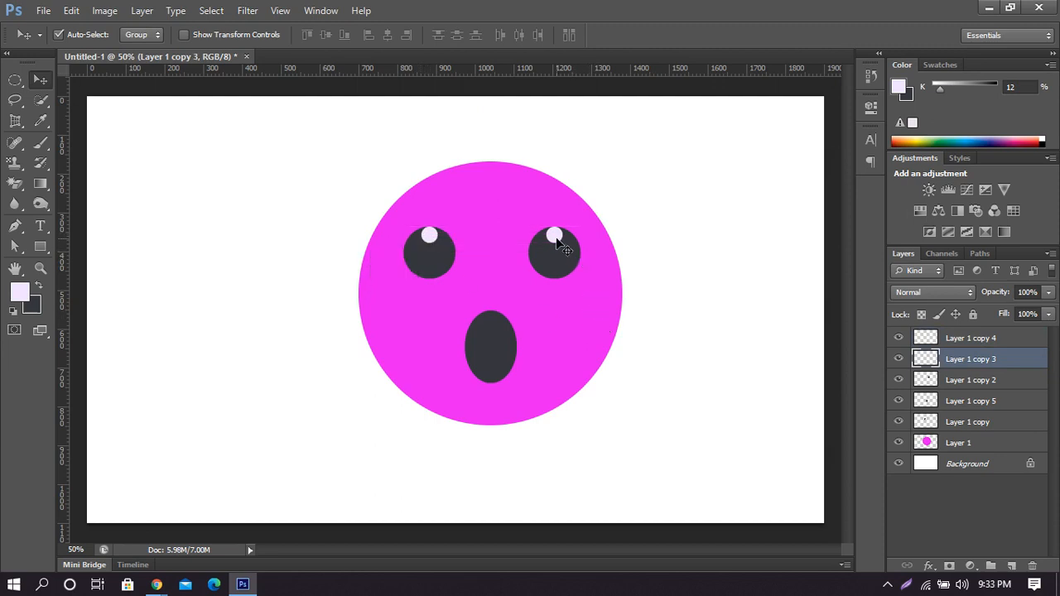
left_click_drag(554, 234, 555, 271)
left_click_drag(429, 236, 429, 271)
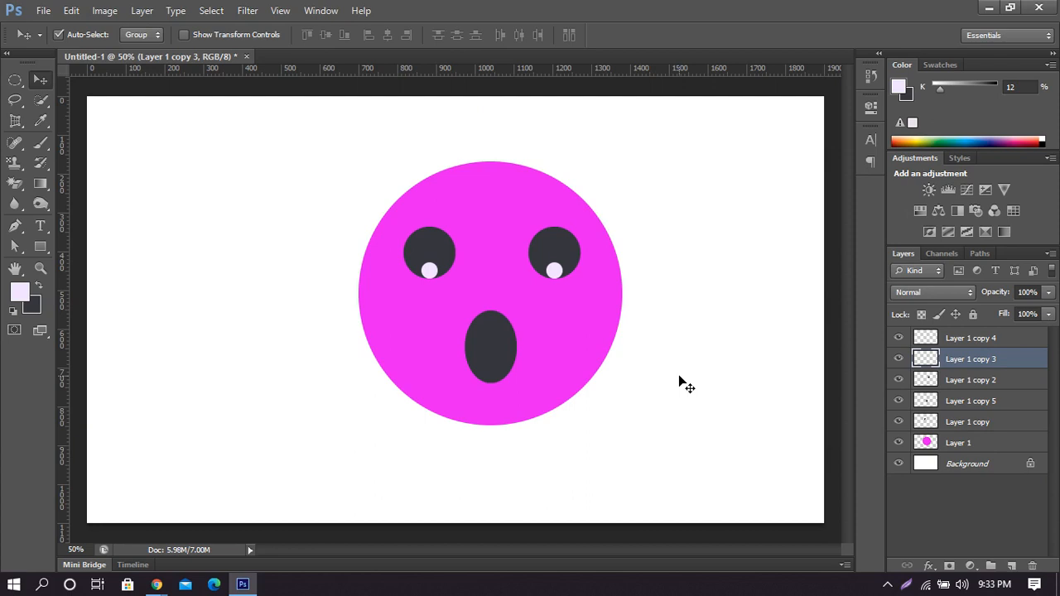
Delete both dark eye circles and their pupils from the face.
left_click(563, 249)
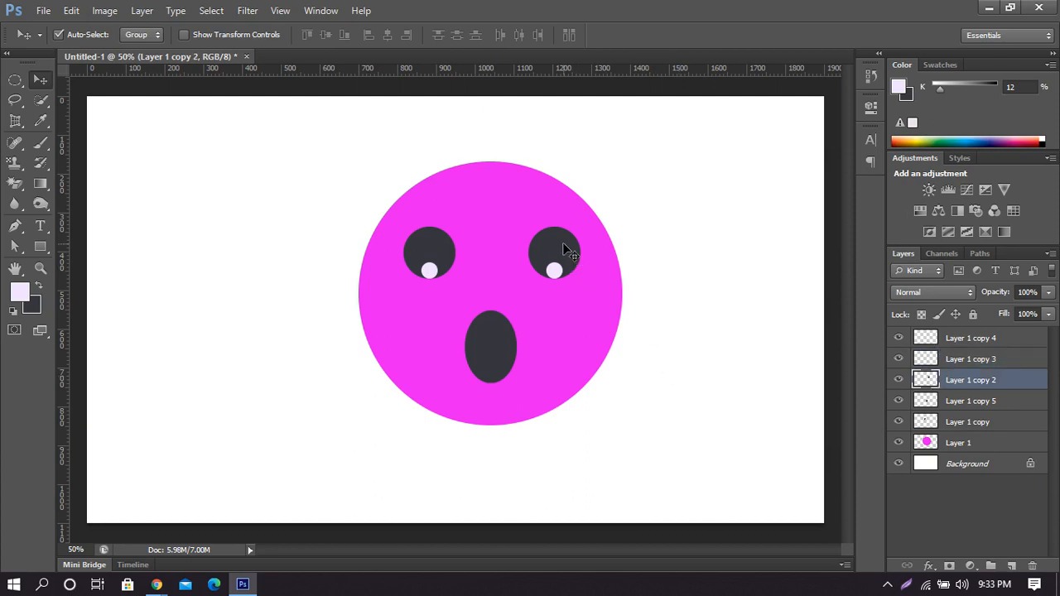
key("Delete")
left_click(552, 272)
key("Delete")
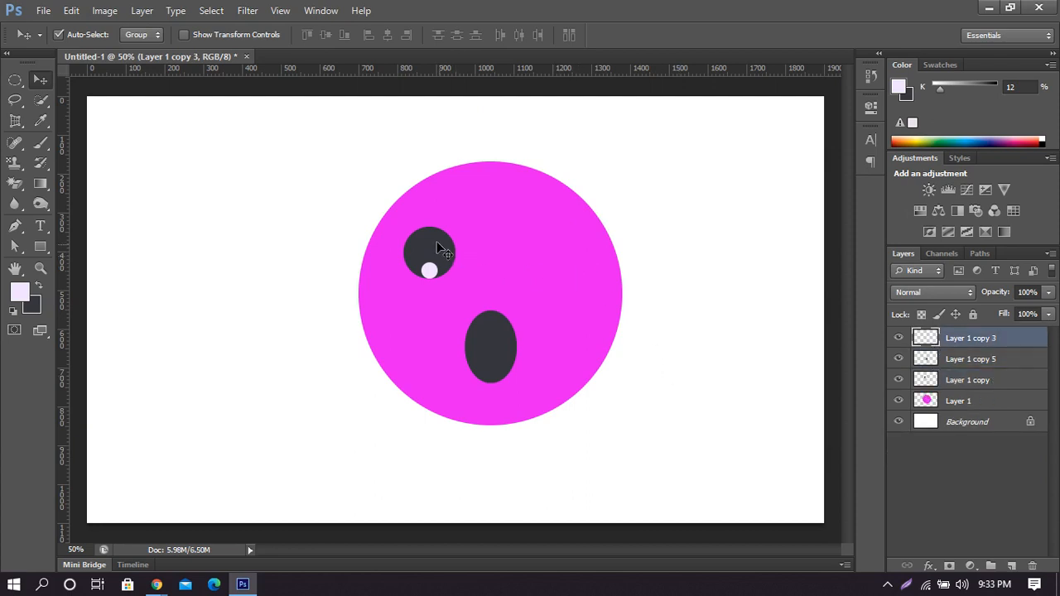
left_click(433, 238)
key("Delete")
left_click(429, 271)
key("Delete")
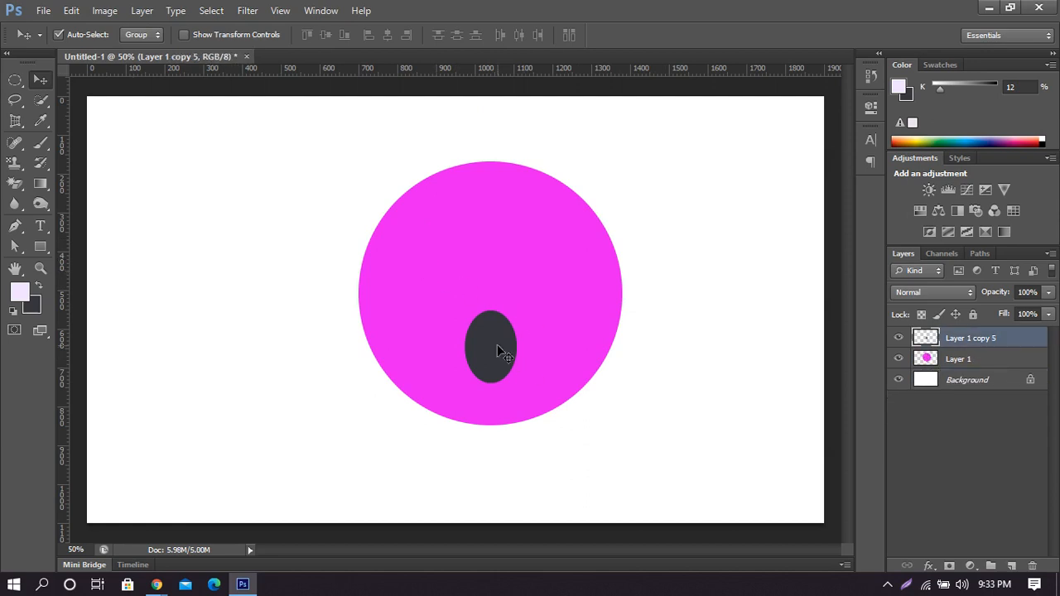
Duplicate the mouth oval and place the copy directly above it in the upper part of the face.
left_click_drag(499, 355, 456, 269)
key("ctrl+z")
left_click_drag(561, 272, 497, 234)
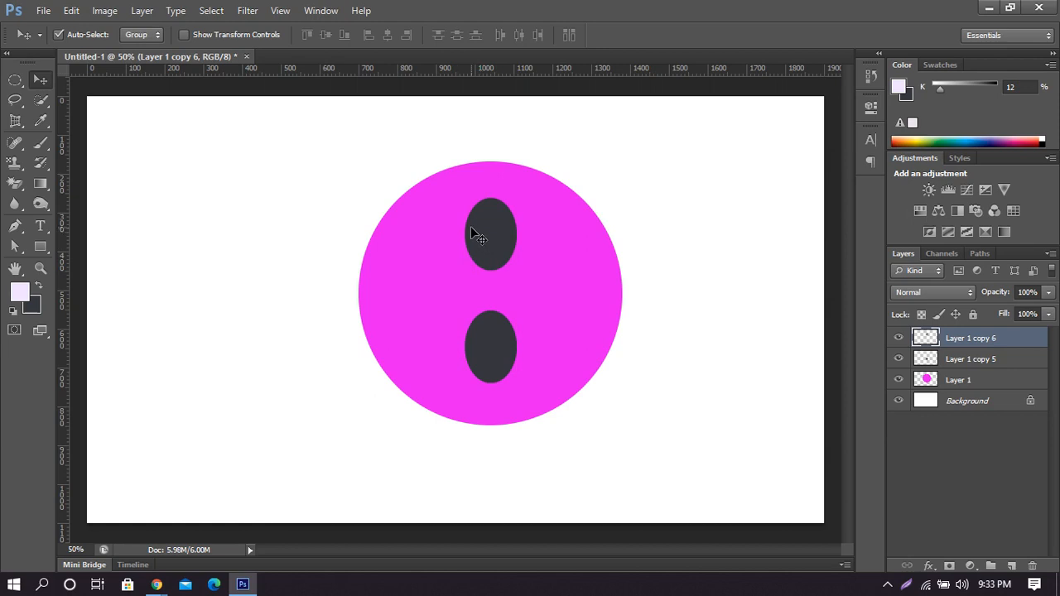
Cut the lower half of the upper oval away with an elliptical selection to leave a crescent, and deselect.
left_click(17, 81)
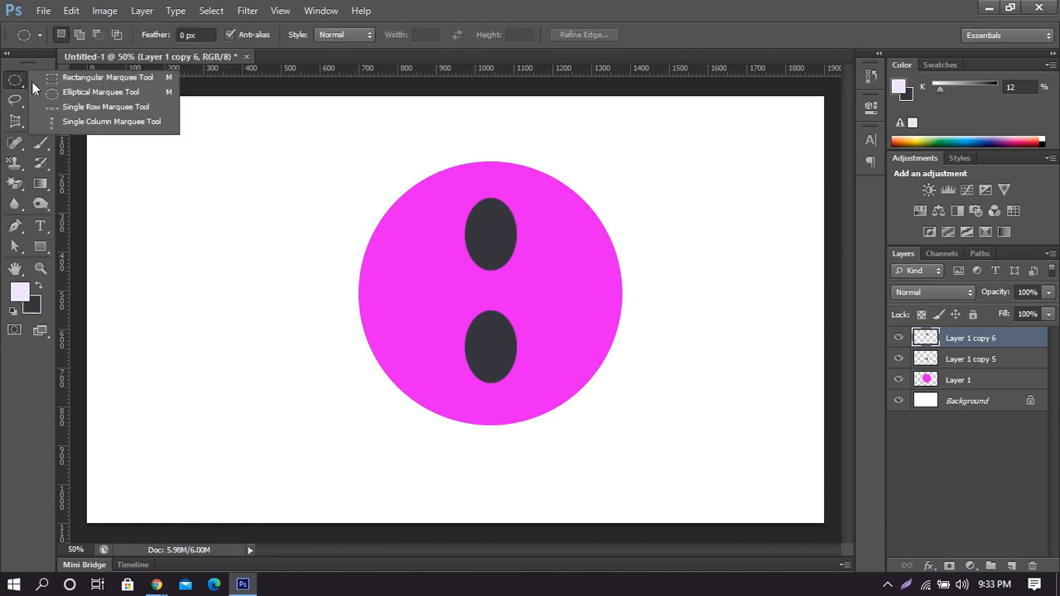
left_click(90, 90)
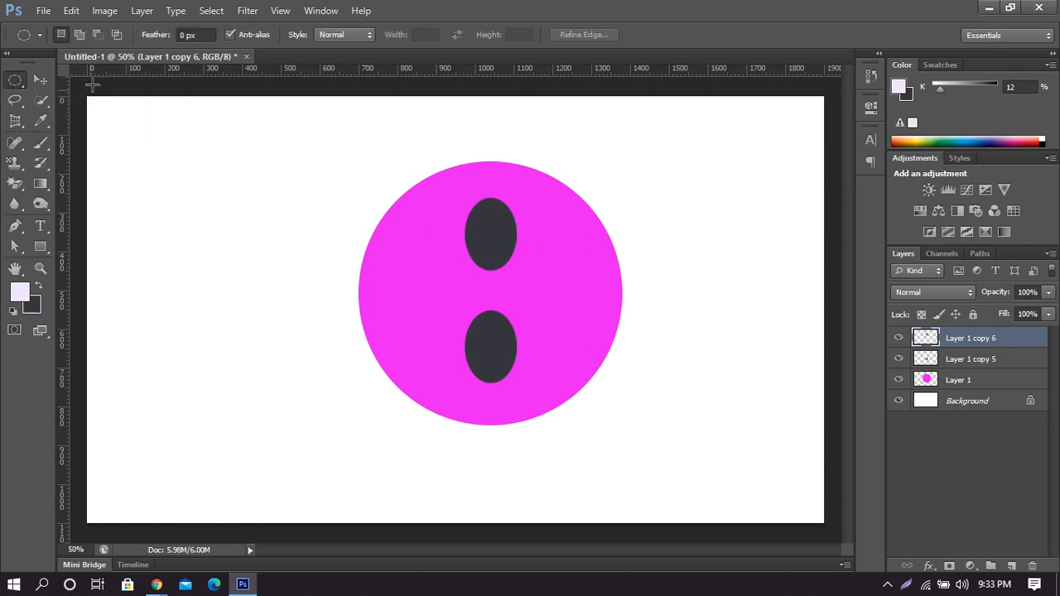
left_click(96, 35)
left_click_drag(454, 219, 532, 290)
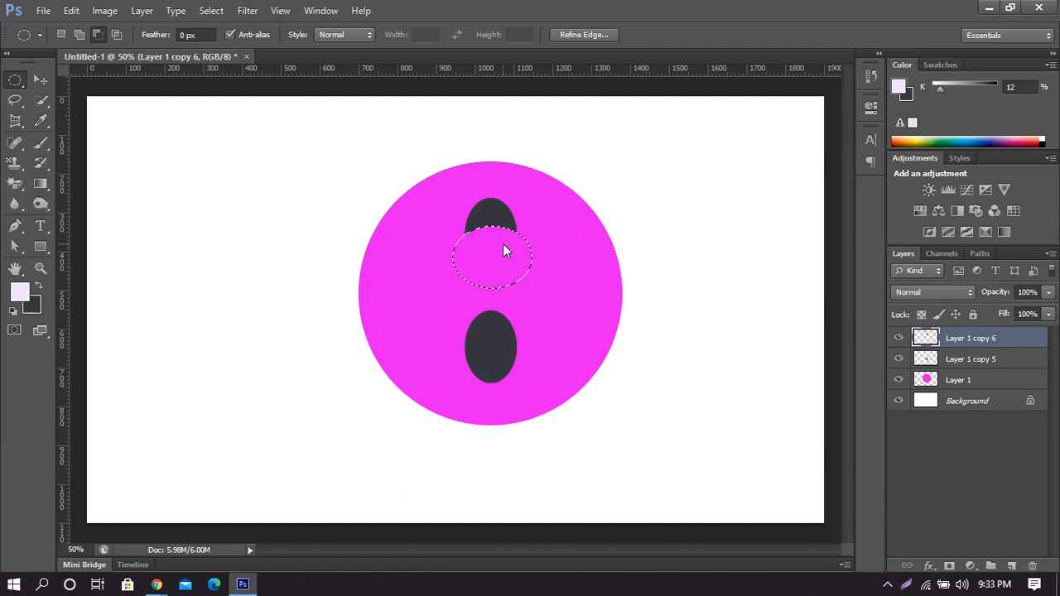
key("Delete")
key("Delete")
key("ctrl+d")
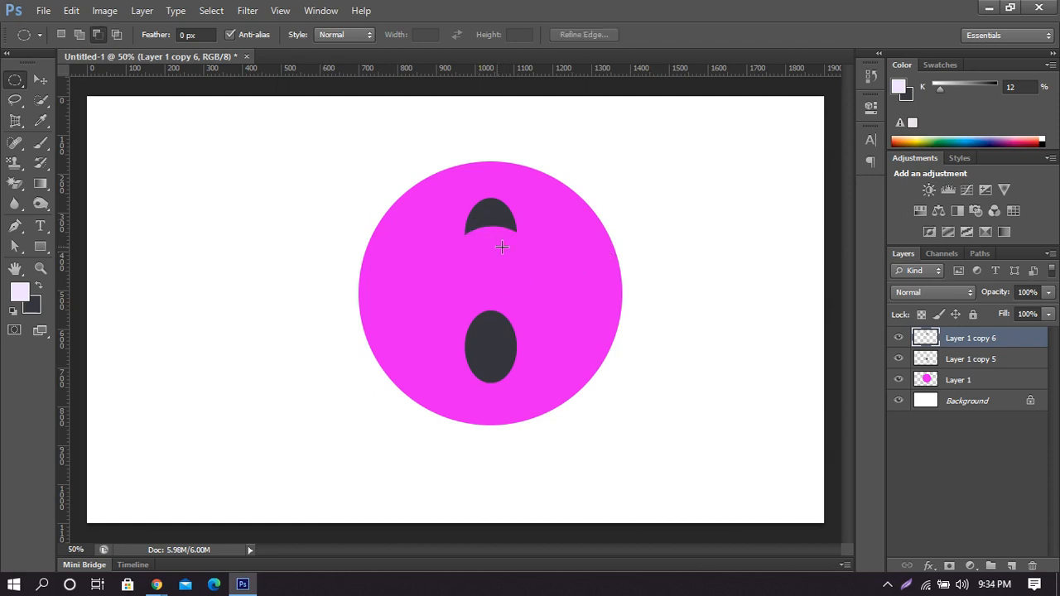
Subtract an overlapping ellipse from an elliptical selection drawn on the blank canvas beside the face, and deselect.
left_click(66, 33)
left_click_drag(135, 154, 285, 313)
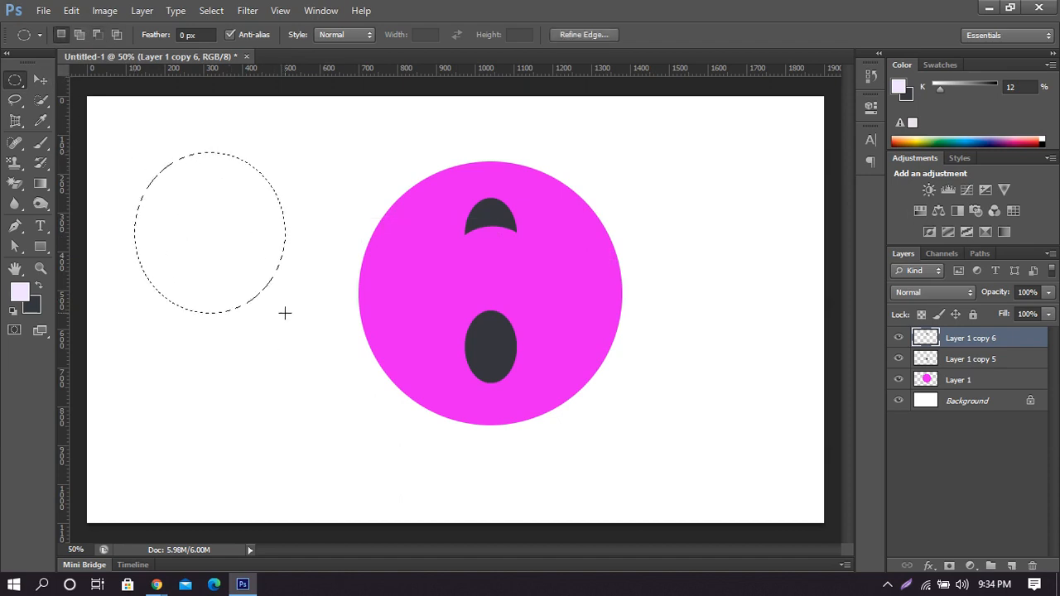
left_click(97, 34)
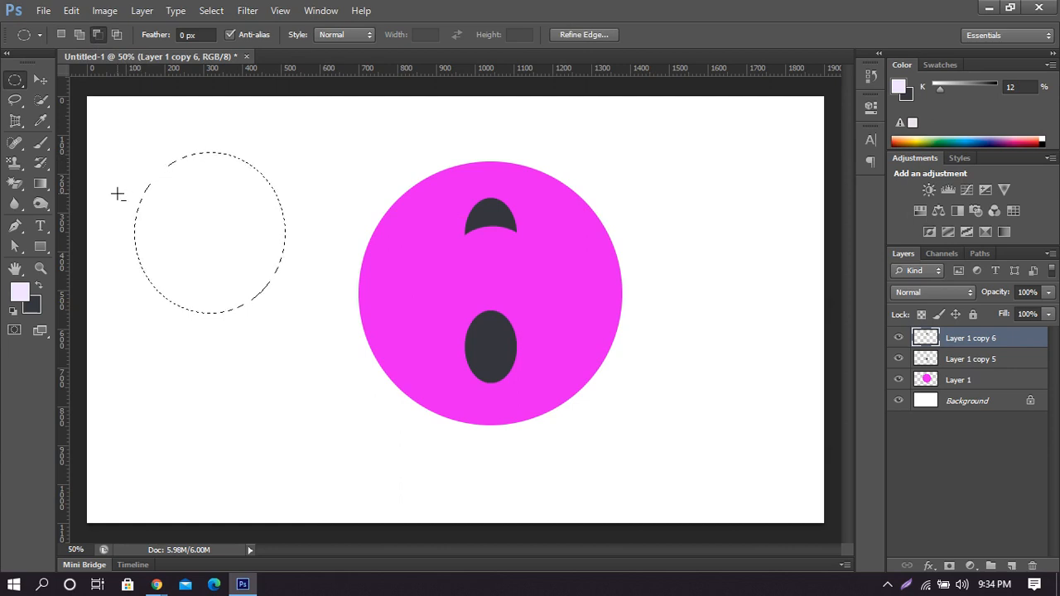
left_click_drag(118, 194, 312, 386)
key("ctrl+d")
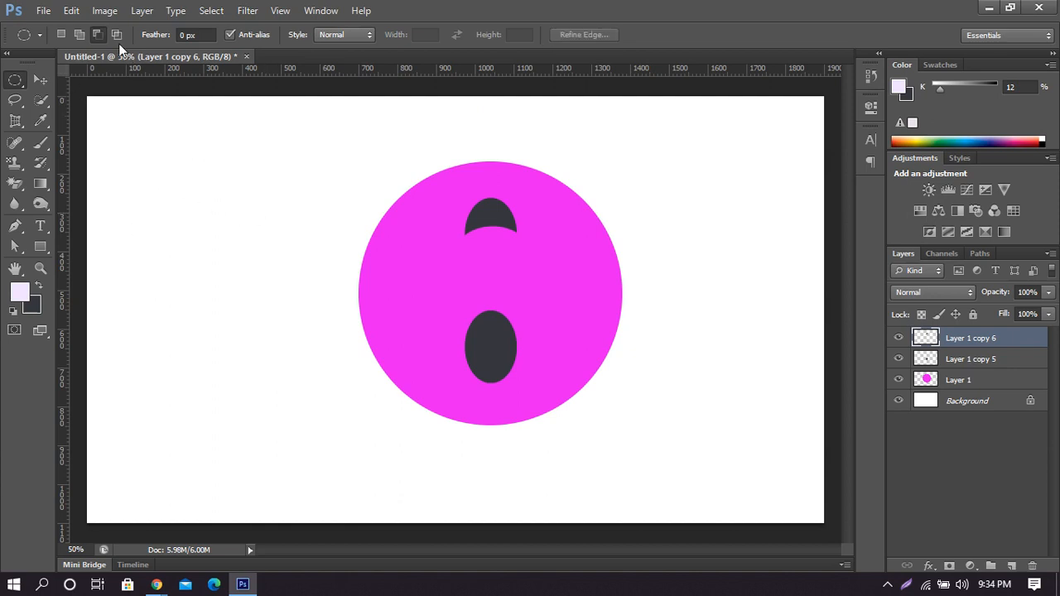
Draw an ellipse about 260 by 330 px left of the face on a new layer, filled with the dark background colour.
left_click_drag(119, 199, 220, 323)
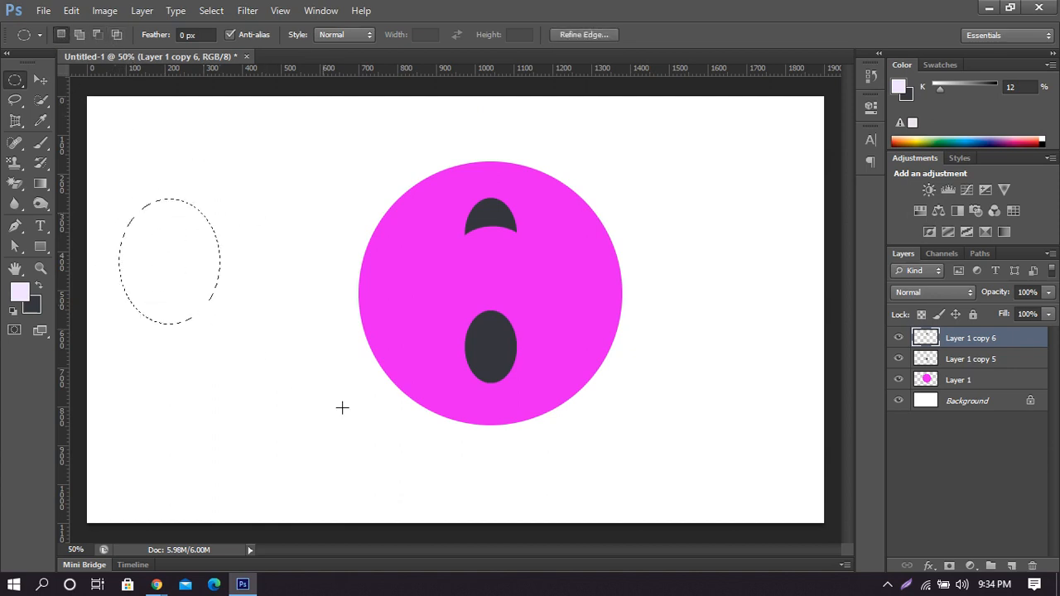
left_click(1012, 566)
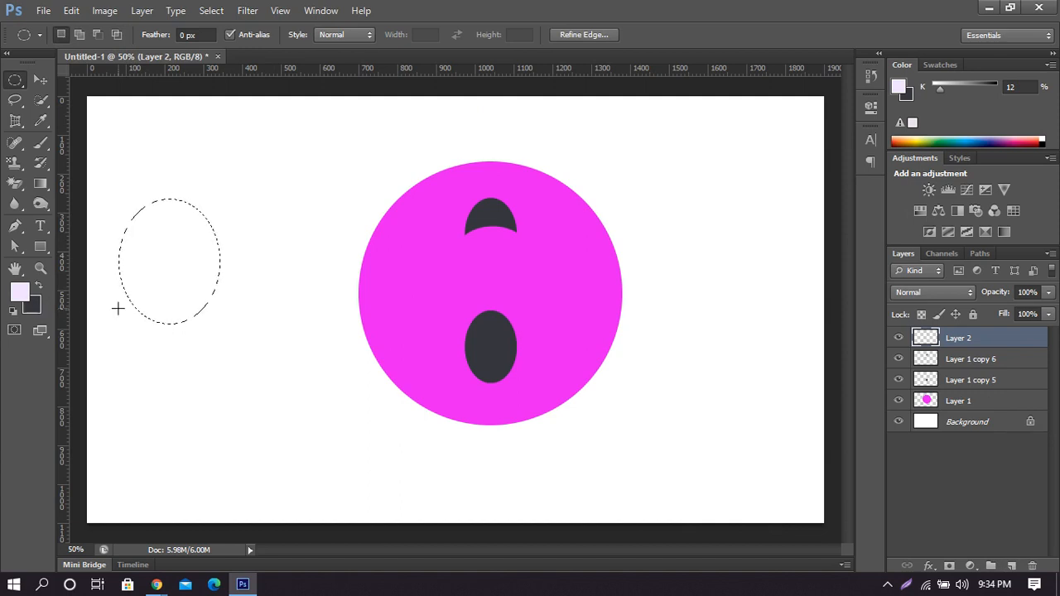
key("ctrl+BackSpace")
key("ctrl+d")
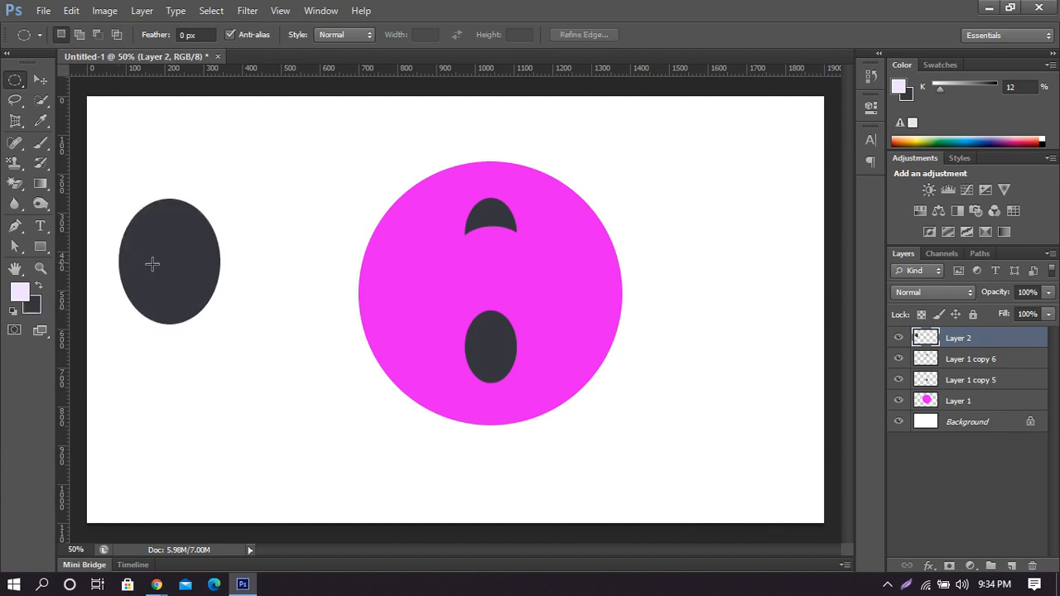
Cut the lower part of the dark ellipse beside the face away with an overlapping elliptical selection, and deselect.
left_click(97, 34)
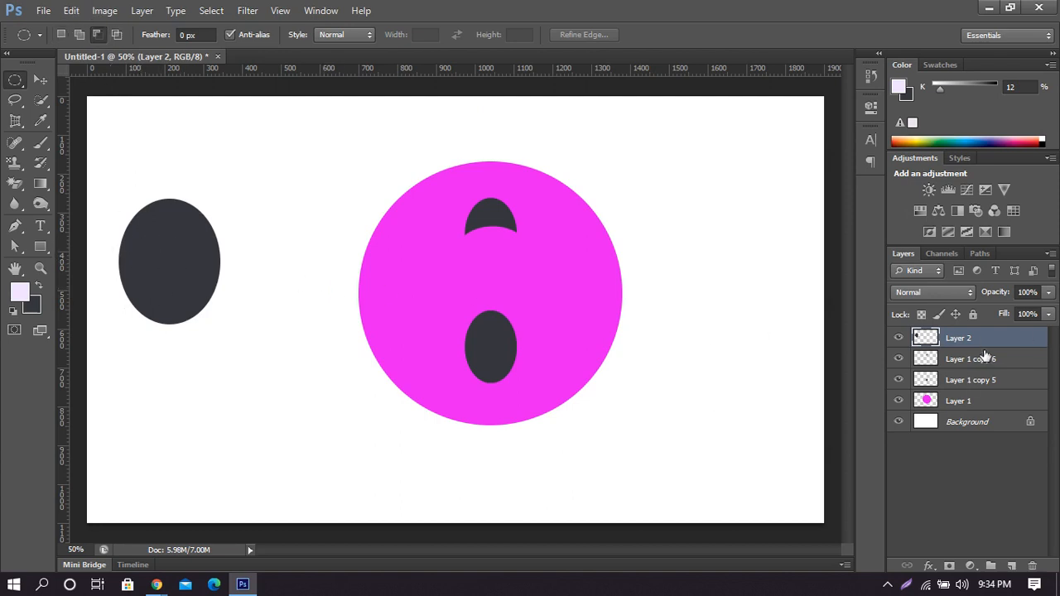
left_click_drag(112, 218, 232, 369)
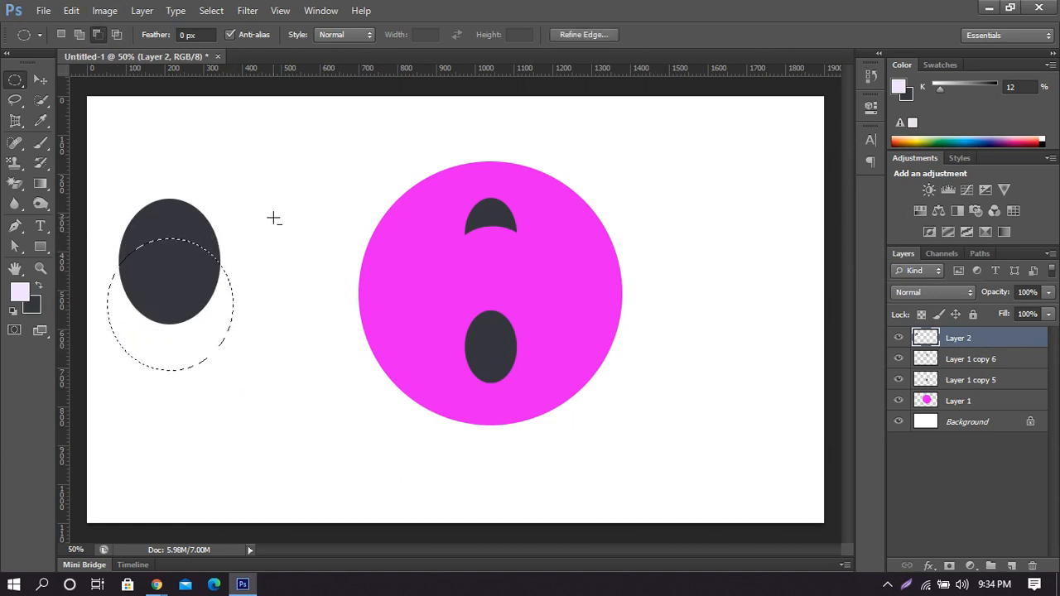
key("Delete")
key("ctrl+d")
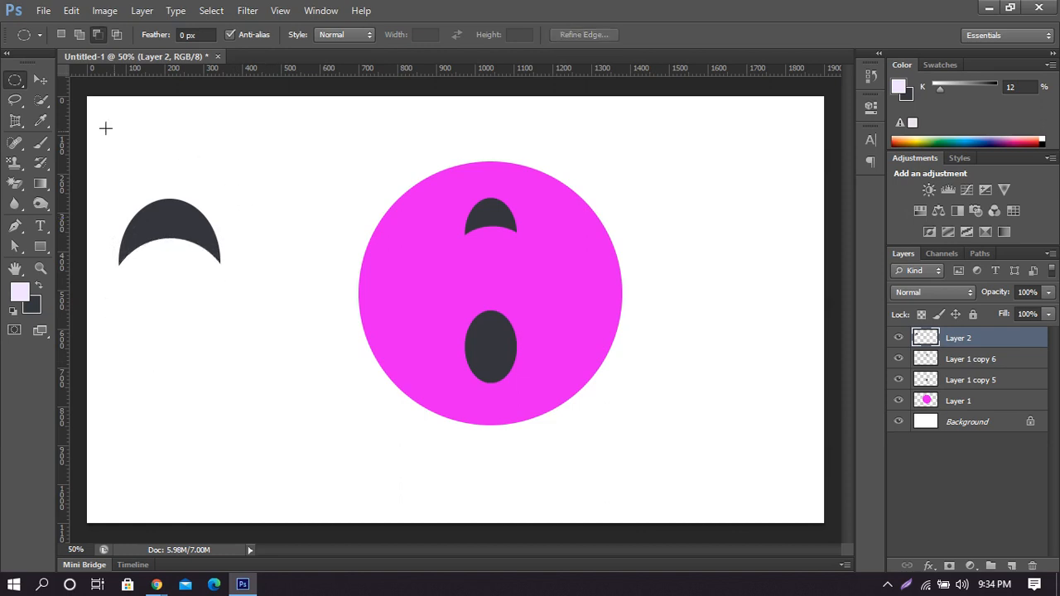
Delete the large crescent beside the face and the oval mouth.
left_click(35, 75)
left_click(16, 80)
left_click(35, 77)
left_click_drag(182, 215, 209, 202)
key("Delete")
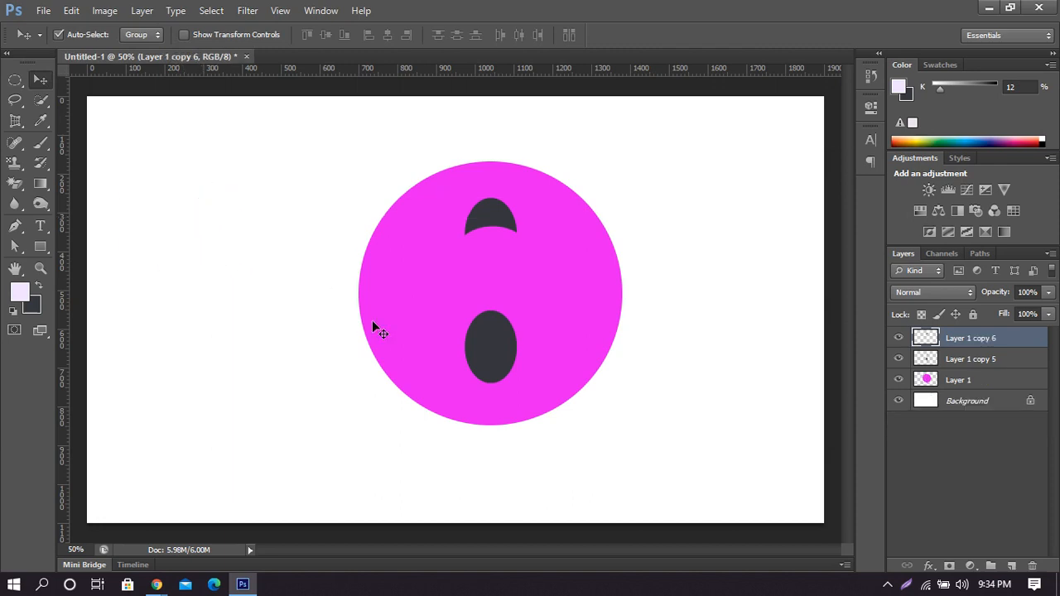
left_click(501, 356)
key("Delete")
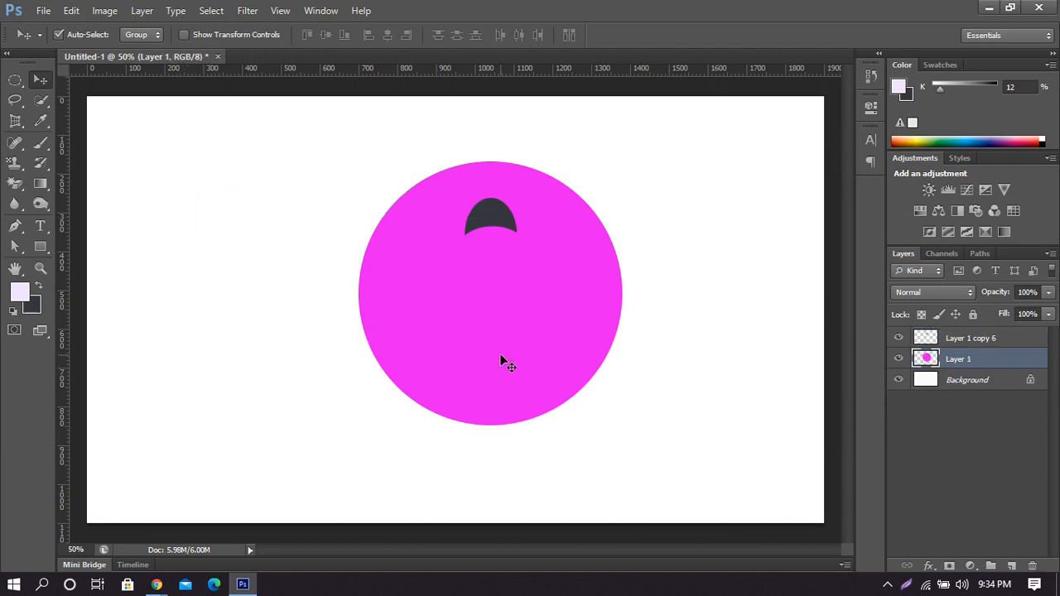
Move the remaining crescent to the right eye's position and place a duplicate level with it as the left eye.
left_click_drag(492, 214, 551, 248)
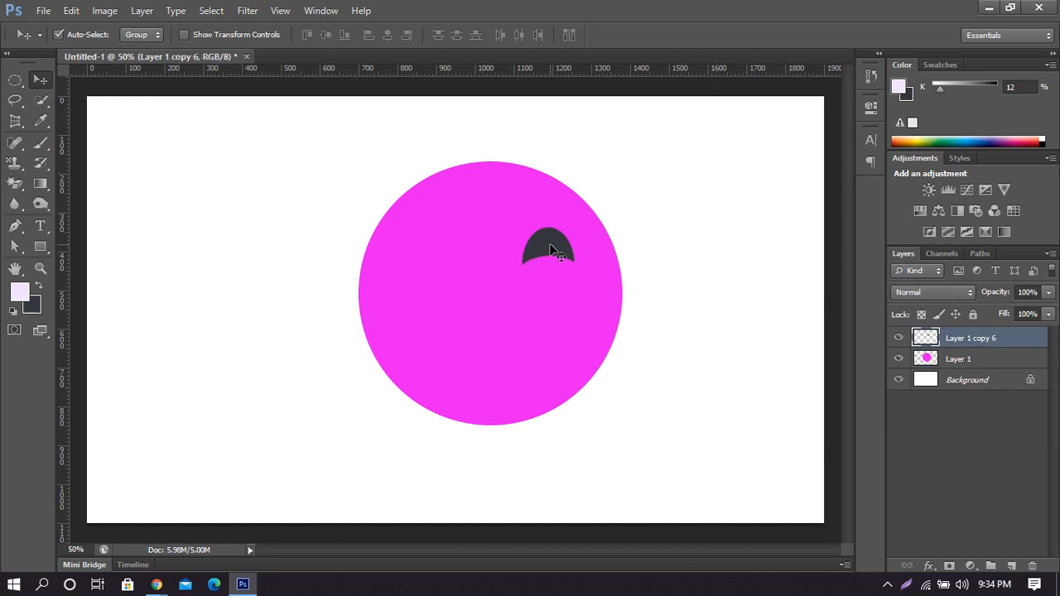
key("alt")
left_click_drag(547, 244, 431, 247)
Duplicate the right eye's crescent below the eyes as a mouth and scale it proportionally to about 173% around its centre.
left_click_drag(551, 249, 497, 346)
key("ctrl+t")
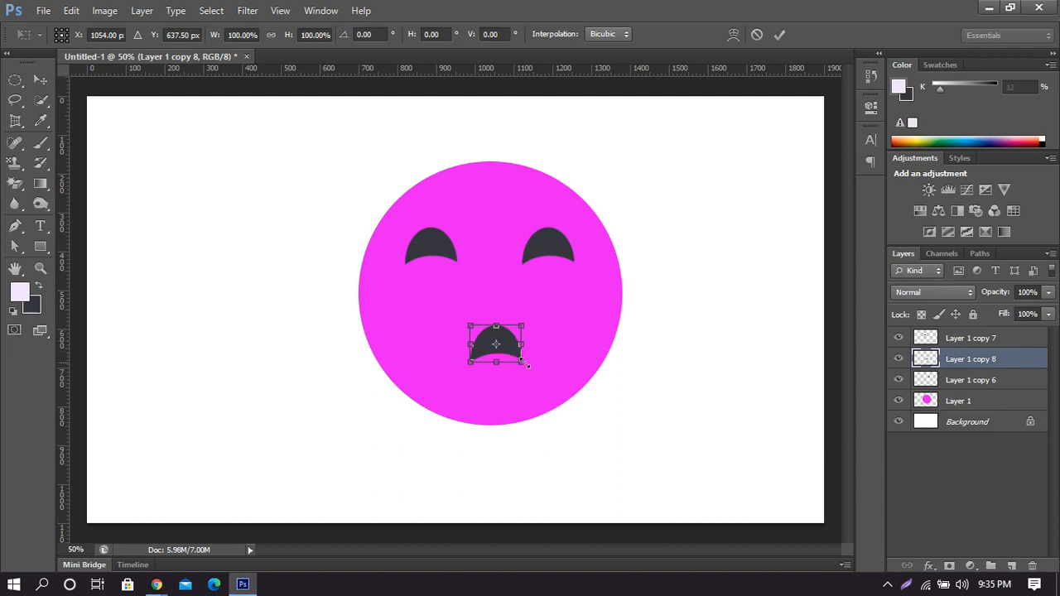
left_click_drag(524, 362, 536, 377)
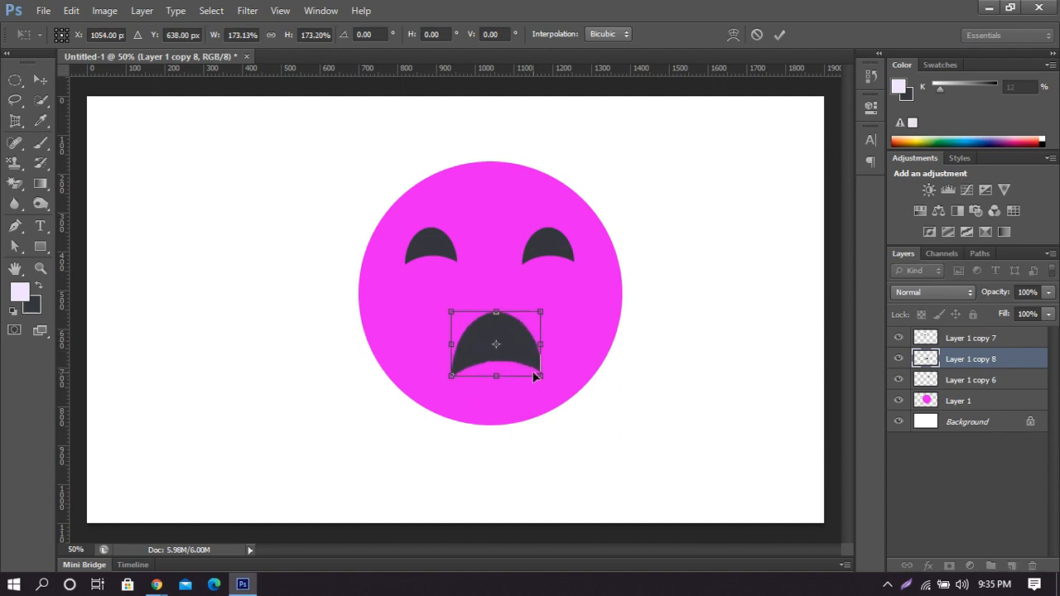
key("Return")
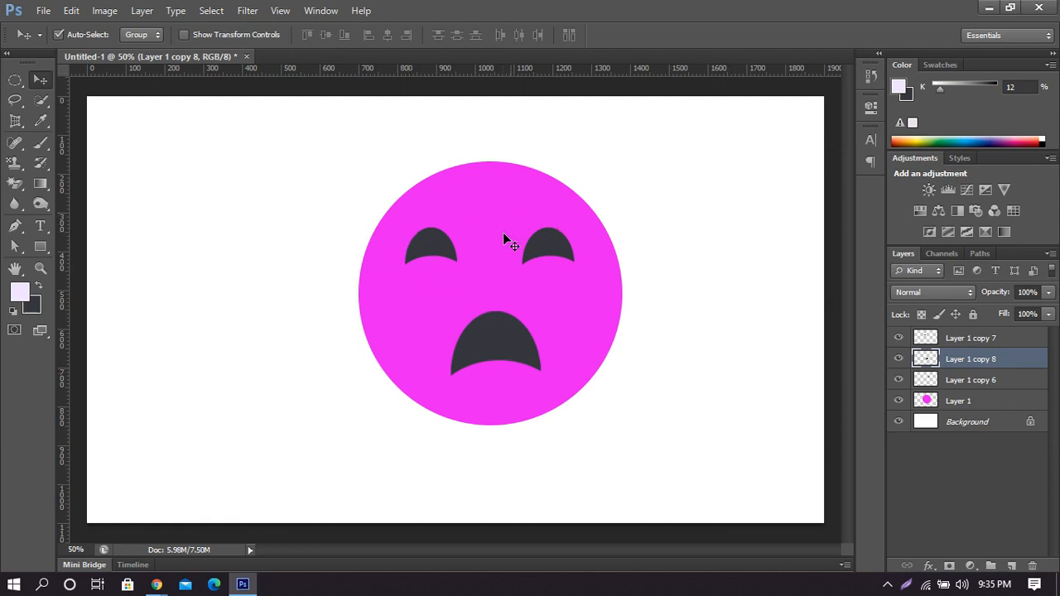
Turn both crescent eyes upside down in place by transforming each to -100% width and -100% height.
left_click(442, 246)
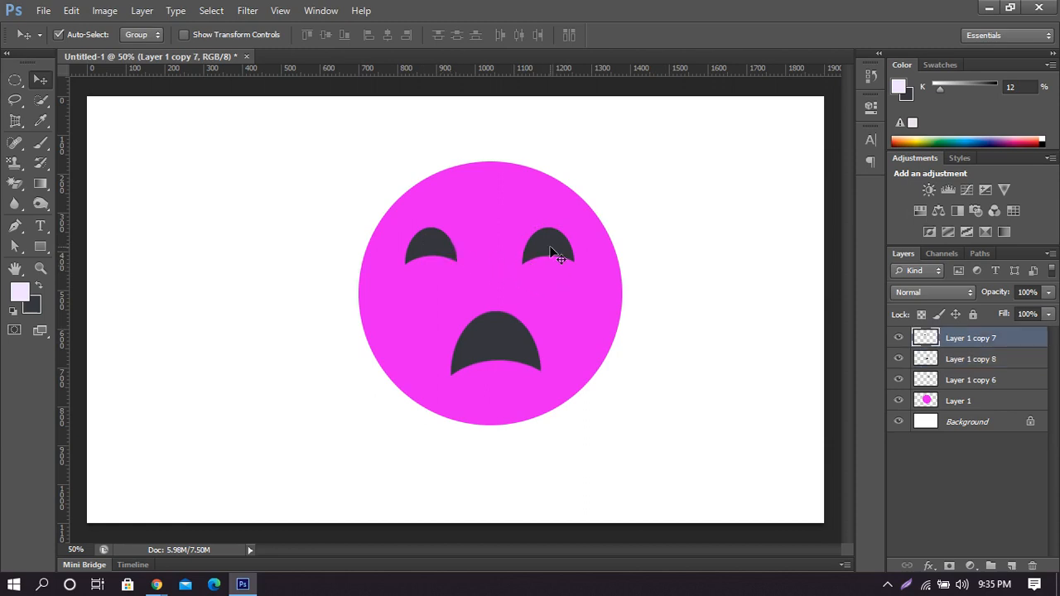
key("ctrl+t")
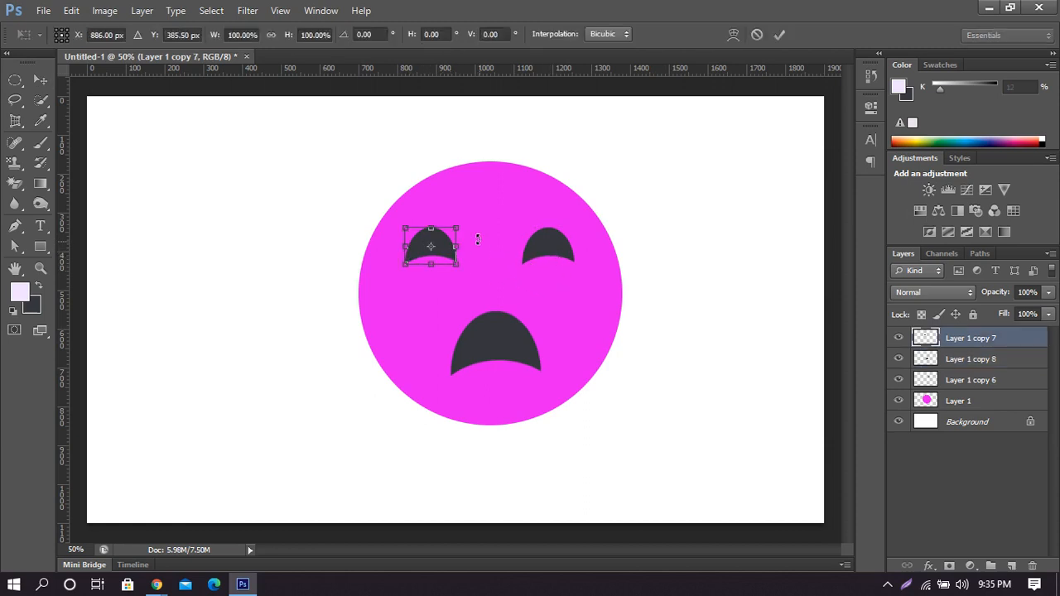
left_click_drag(466, 225, 374, 276)
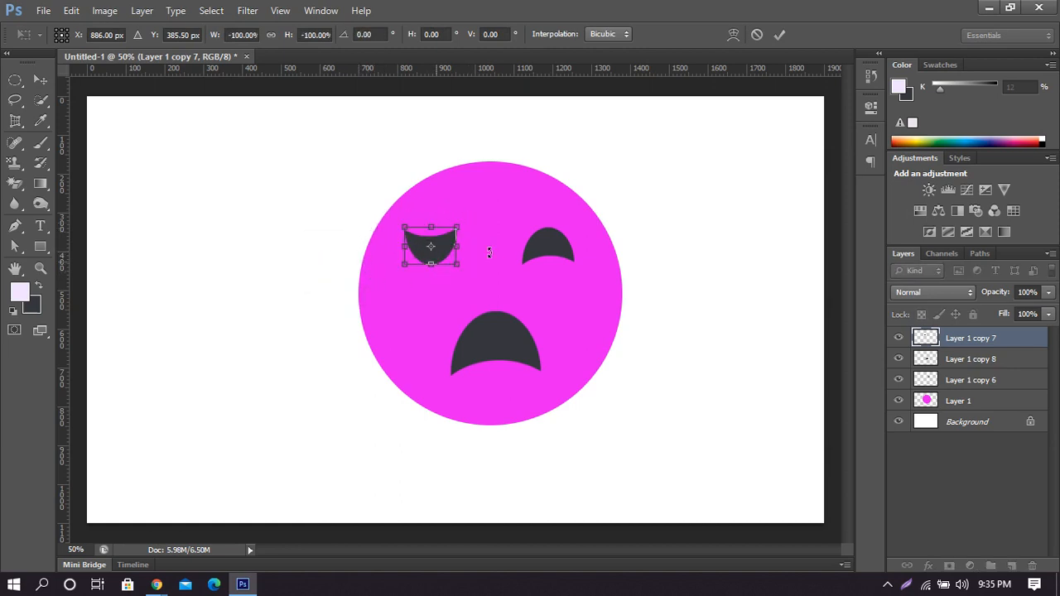
key("Return")
left_click(550, 242)
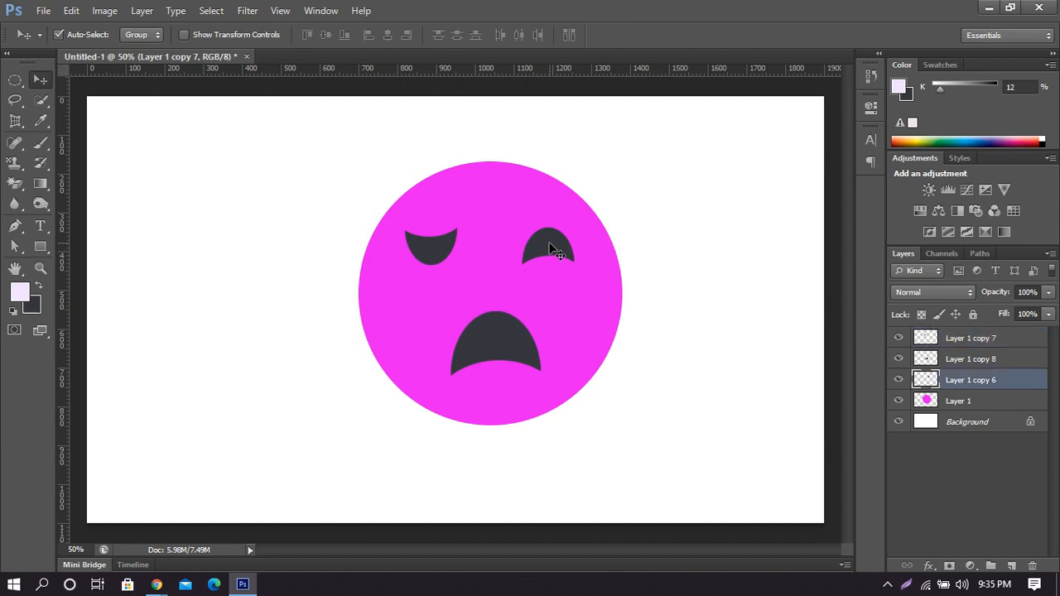
key("ctrl+t")
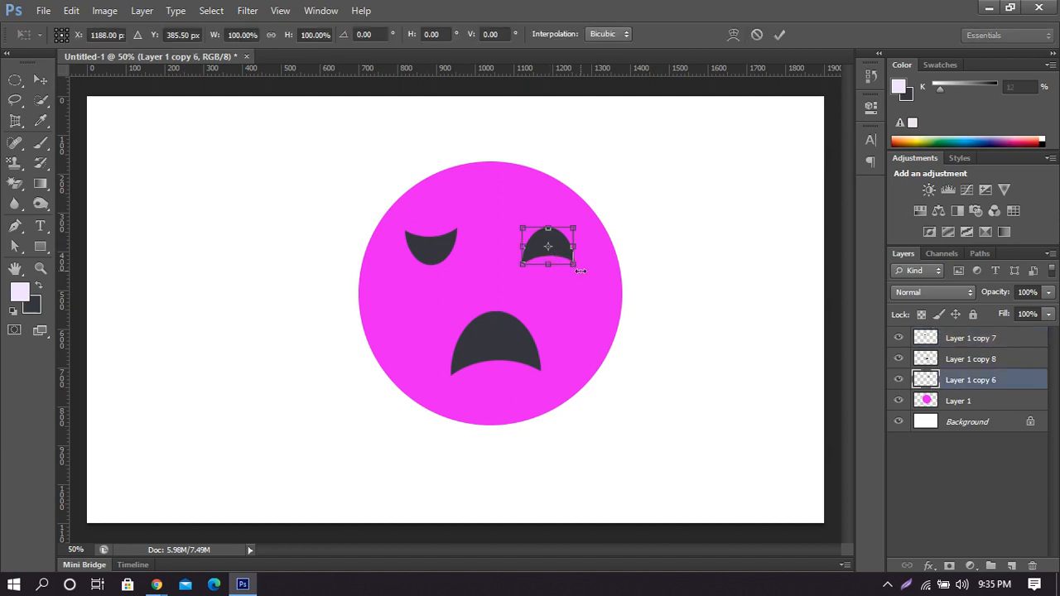
left_click_drag(583, 275, 490, 200)
key("Return")
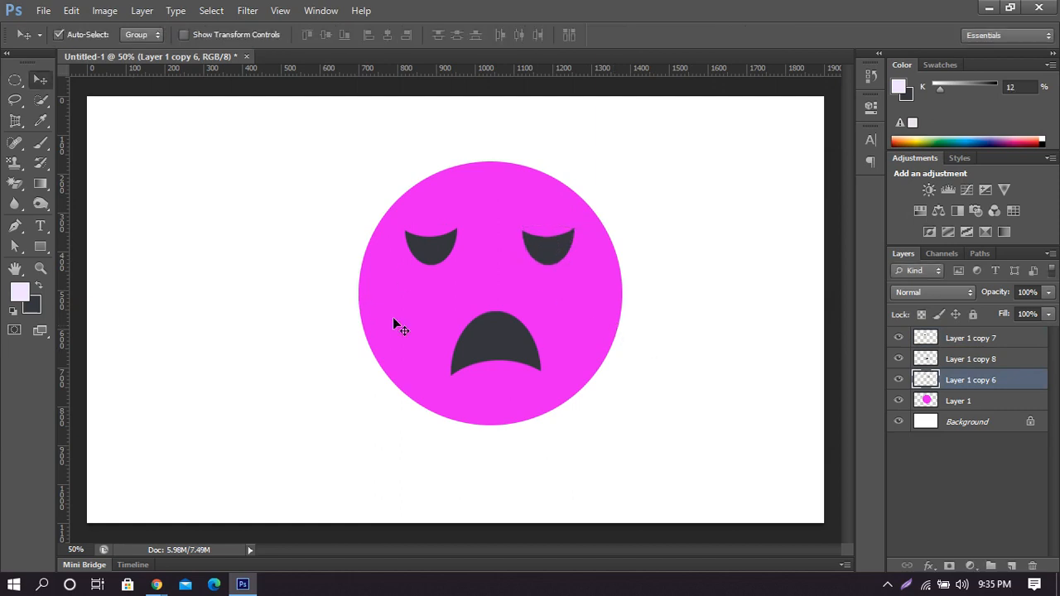
Turn the crescent mouth upside down around its centre to make a smile.
left_click(492, 340)
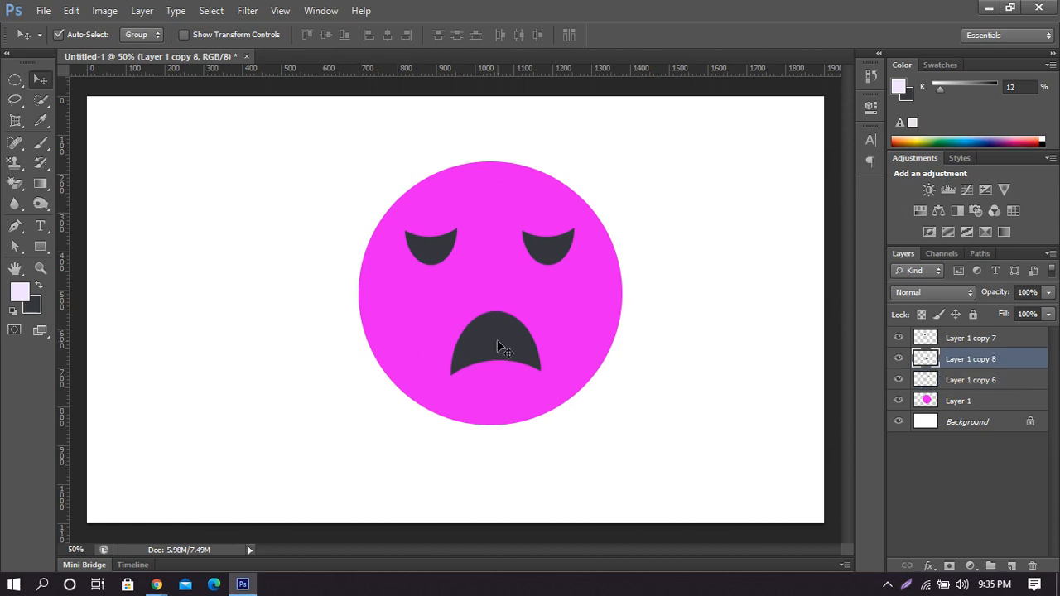
key("ctrl+t")
left_click_drag(573, 312, 396, 396)
key("Return")
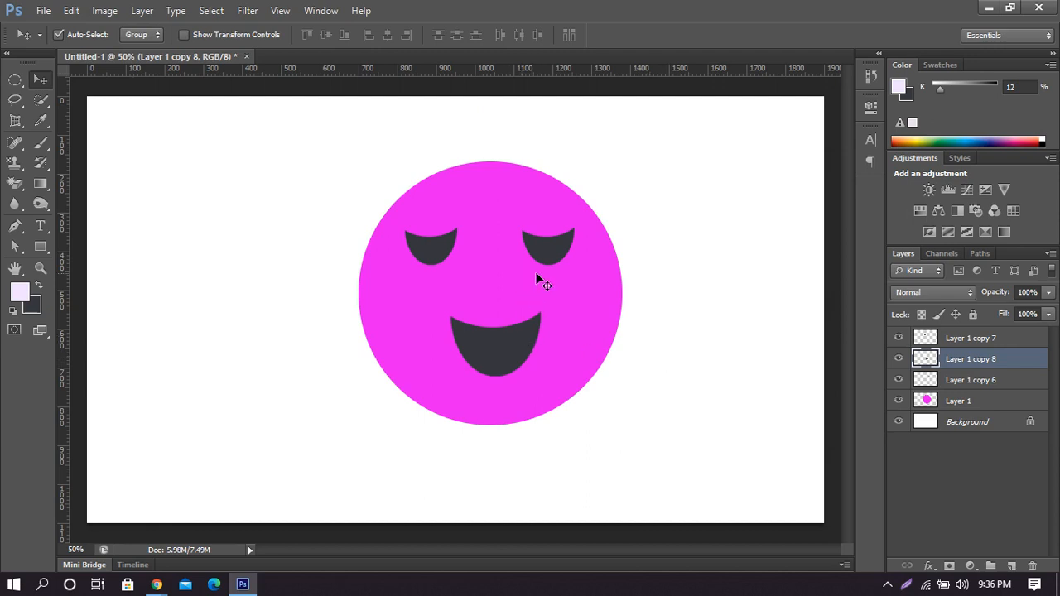
Reshape the mouth into a flatter, slightly wider smirk rising toward the right, shifted a little to the right.
left_click_drag(506, 341, 583, 335)
key("ctrl+t")
left_click_drag(507, 348, 510, 361)
left_click_drag(584, 319, 534, 352)
key("Return")
left_click(544, 249)
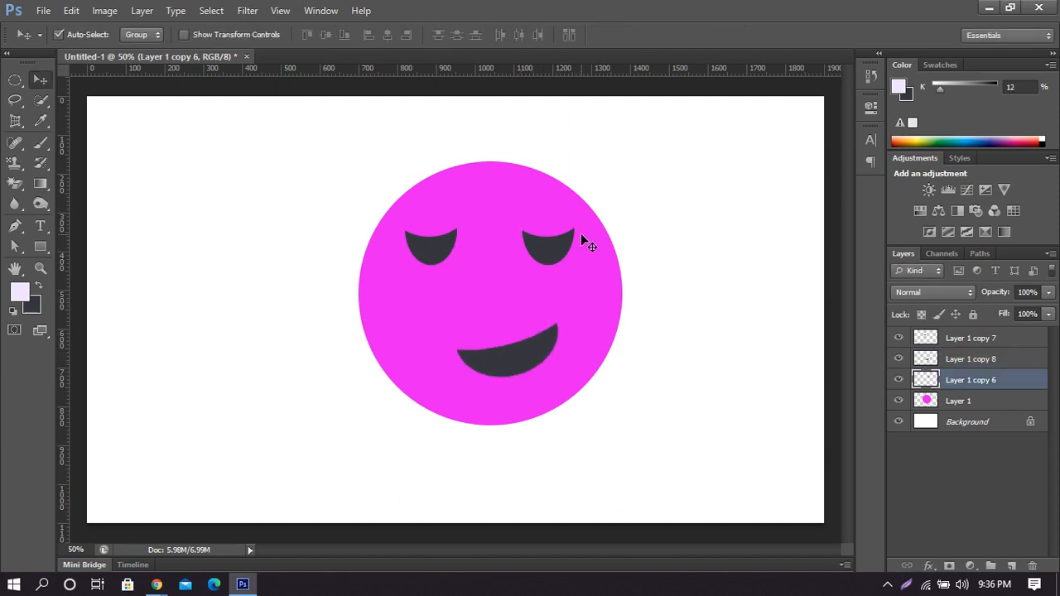
Rotate the right crescent eye about -16°, and tilt the left crescent eye the same way while lowering it slightly on the face.
key("ctrl+t")
left_click_drag(597, 218, 585, 211)
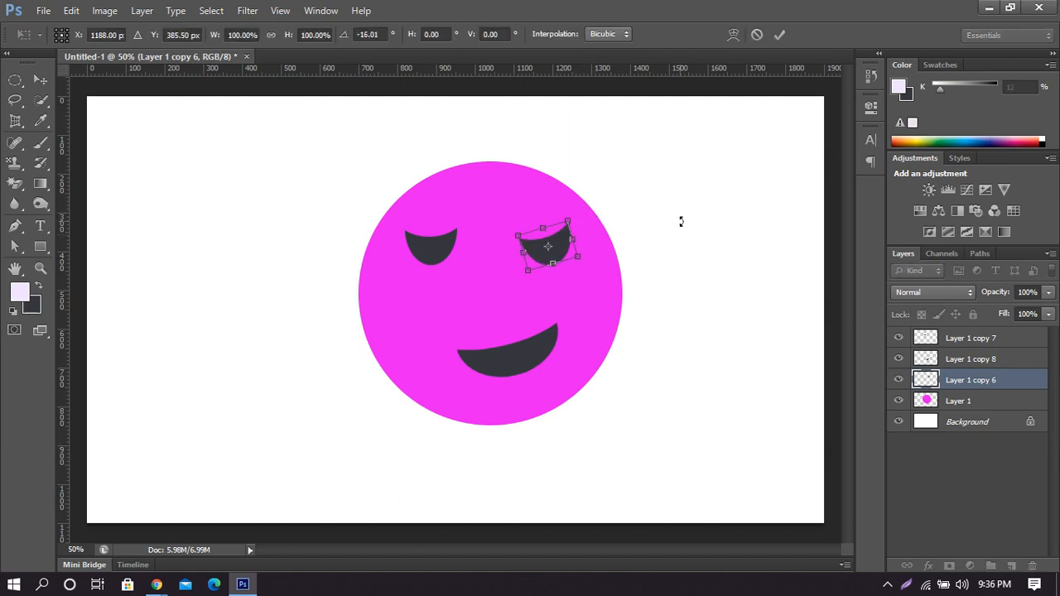
key("Return")
left_click(444, 247)
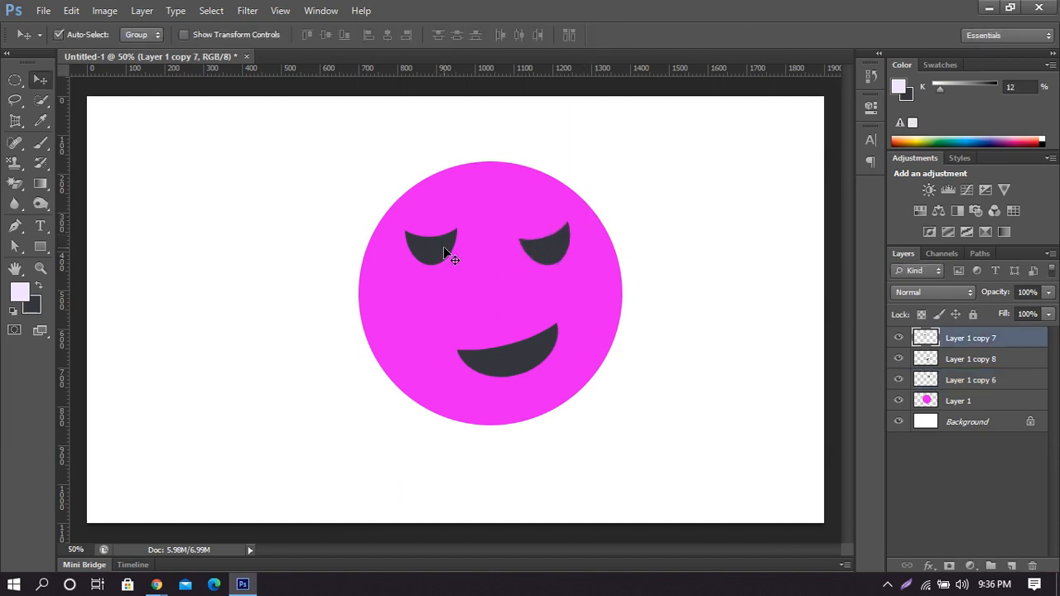
key("ctrl+t")
left_click_drag(466, 224, 458, 272)
key("Return")
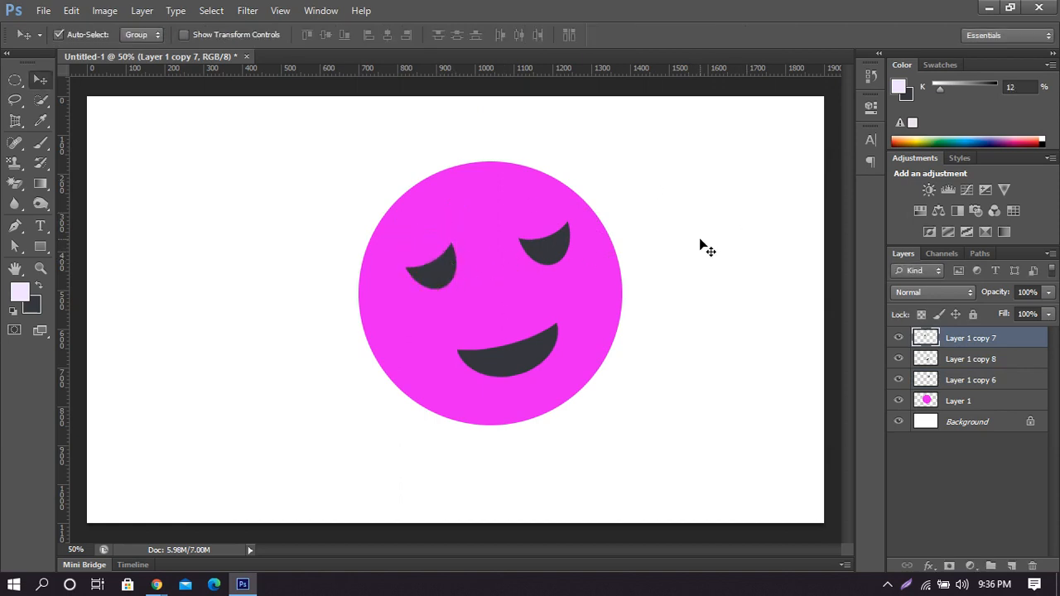
Delete both crescent eyes and the mouth from the face, keeping the magenta circle.
left_click(530, 355)
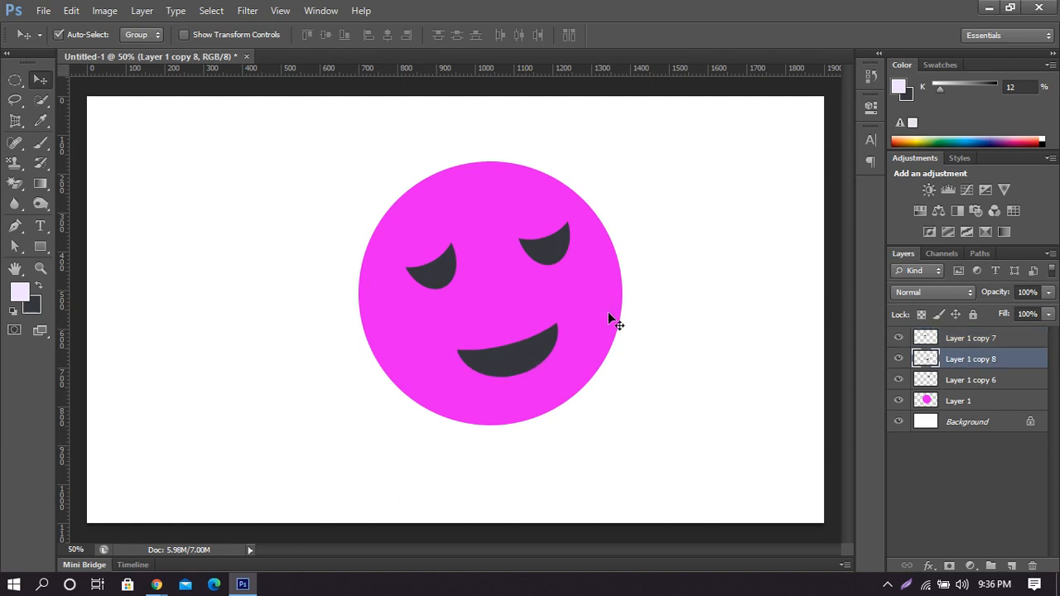
left_click(540, 247)
key("Delete")
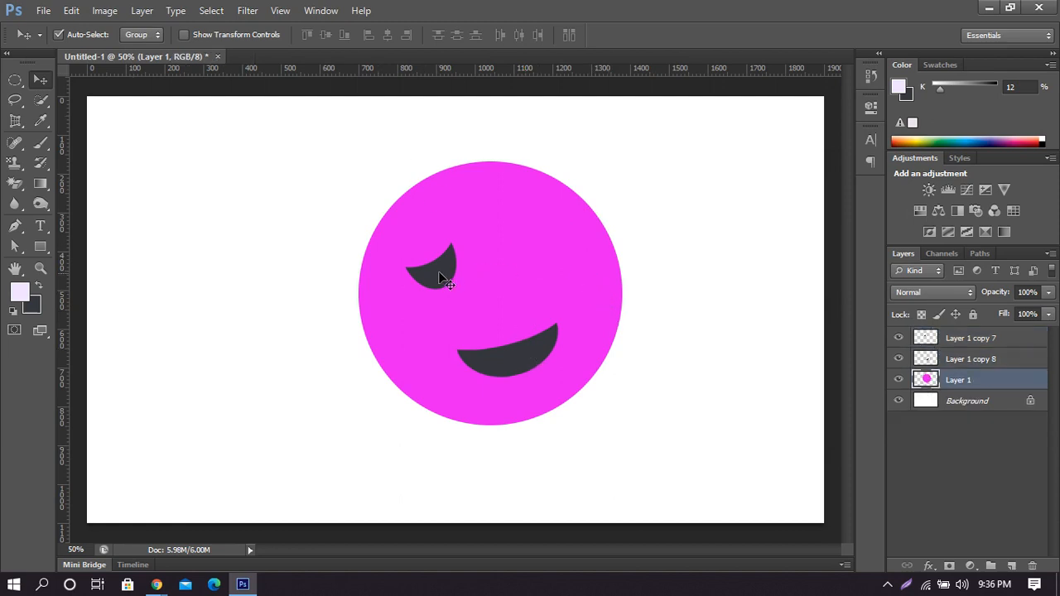
left_click(438, 271)
key("Delete")
key("Delete")
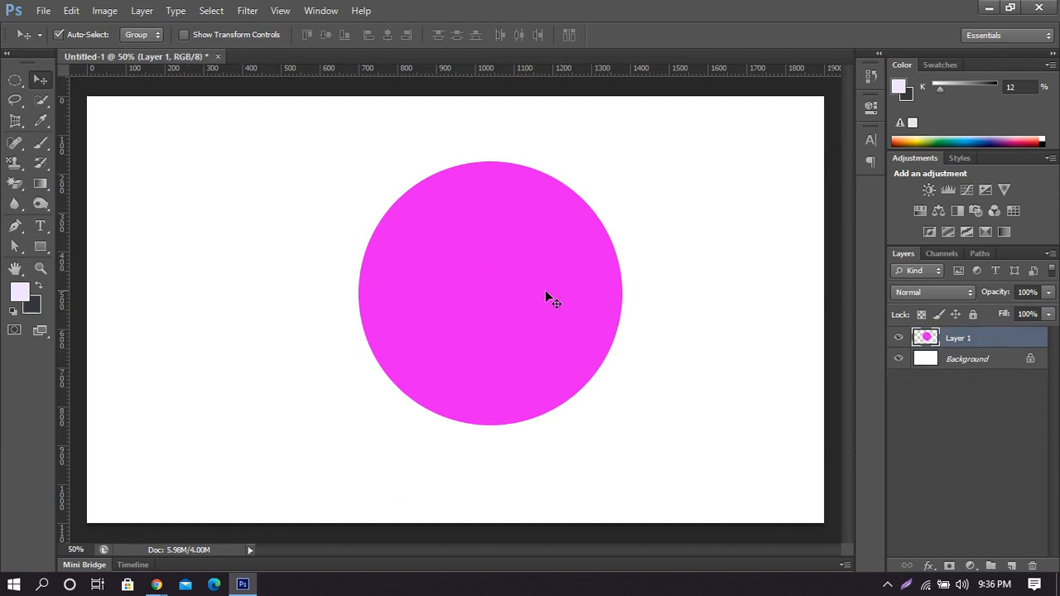
Duplicate the magenta circle and arrange the two circles side by side, with the copy on the left.
left_click_drag(546, 295, 480, 300)
left_click(14, 83)
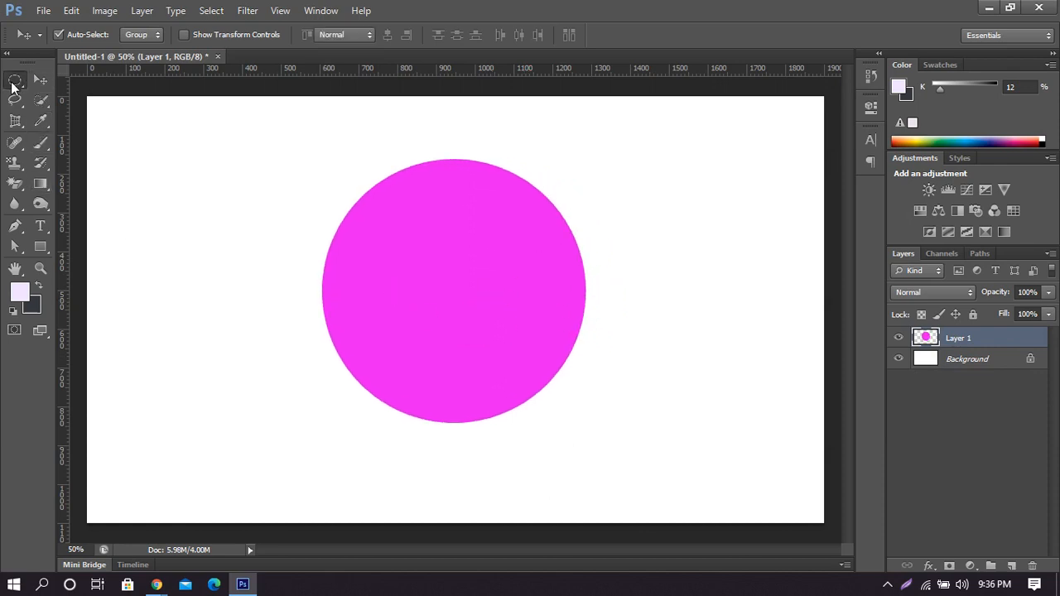
left_click(39, 80)
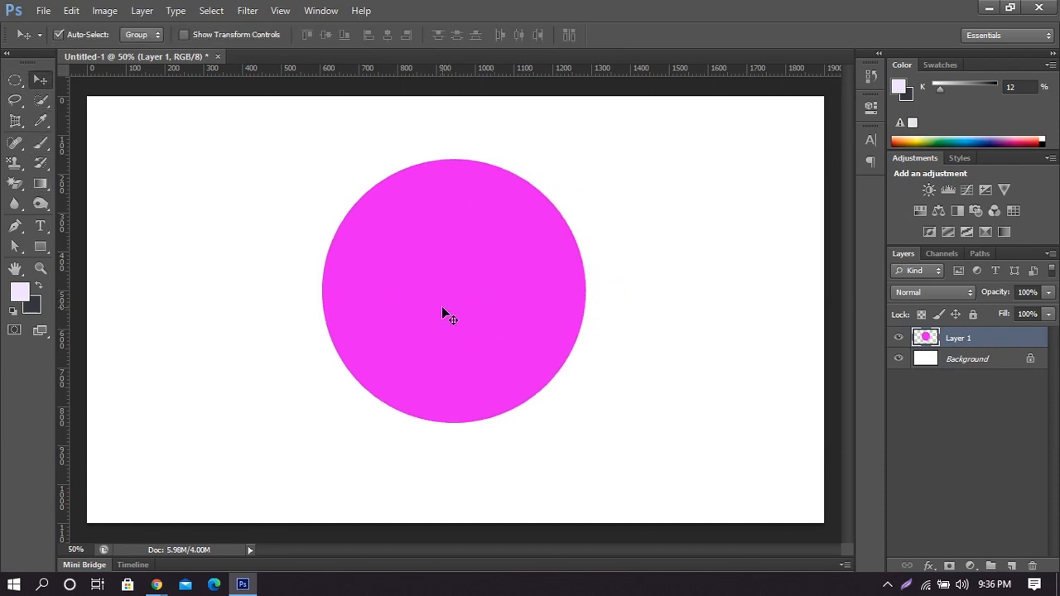
left_click_drag(442, 308, 267, 307)
left_click_drag(527, 294, 585, 296)
left_click_drag(301, 311, 303, 301)
Cut the left circle into a thin upward-curving crescent by deleting a large elliptical selection over its upper part, then deselect.
left_click(16, 80)
left_click(98, 34)
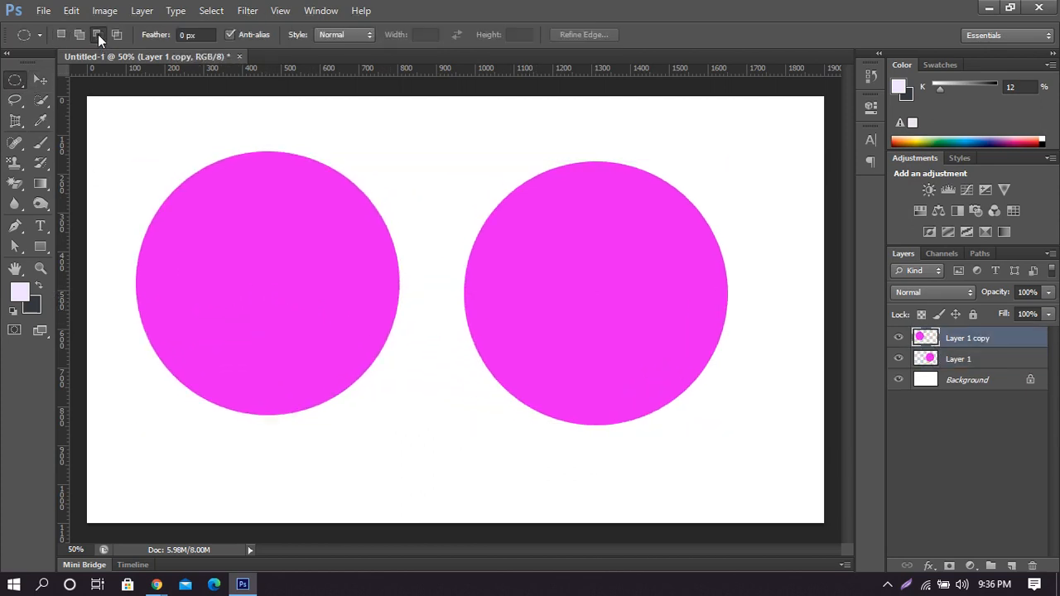
left_click_drag(132, 129, 417, 381)
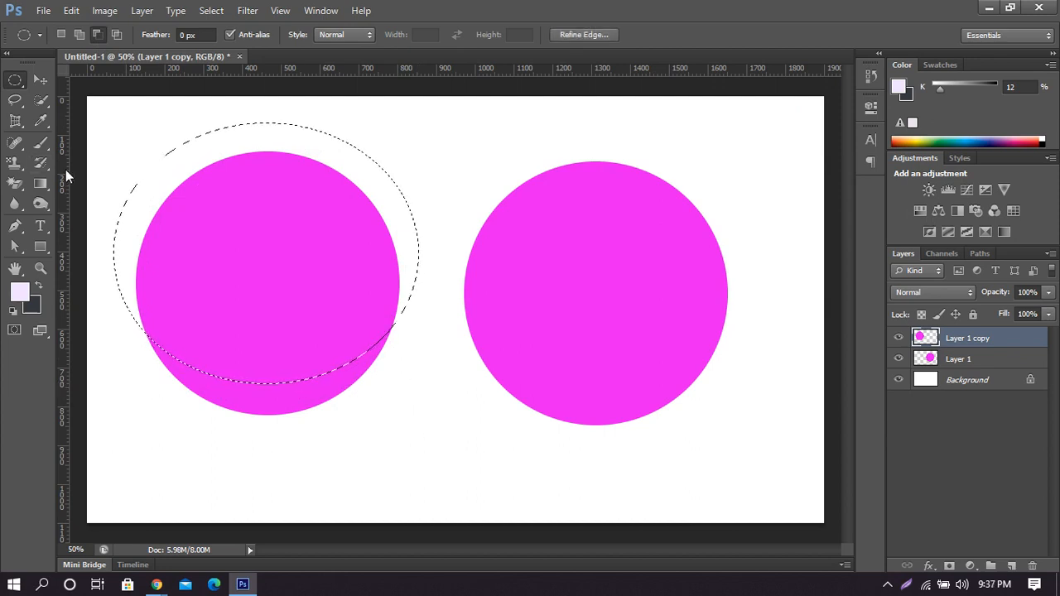
key("Delete")
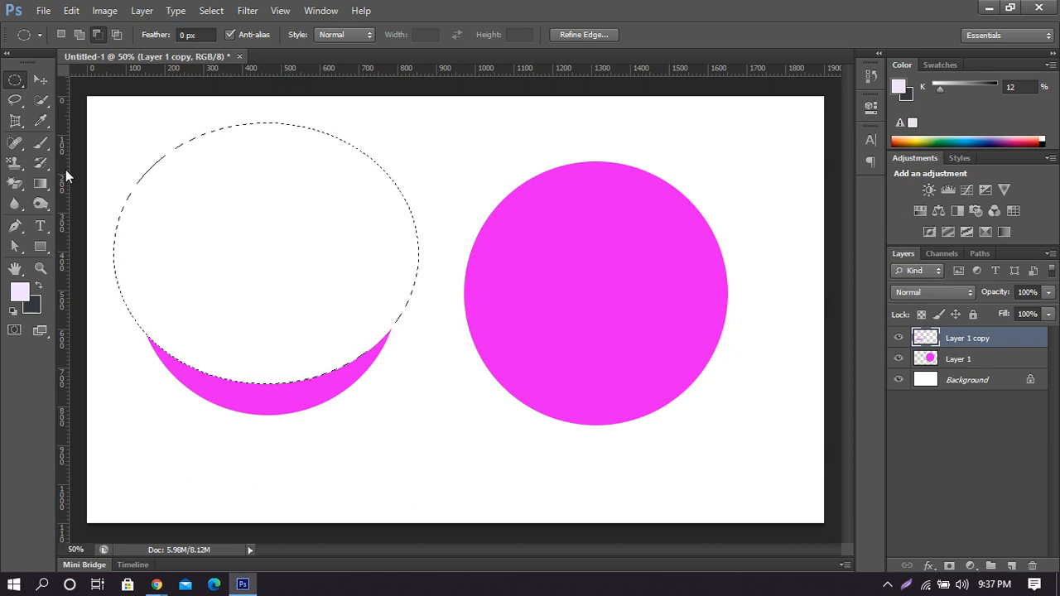
key("ctrl+d")
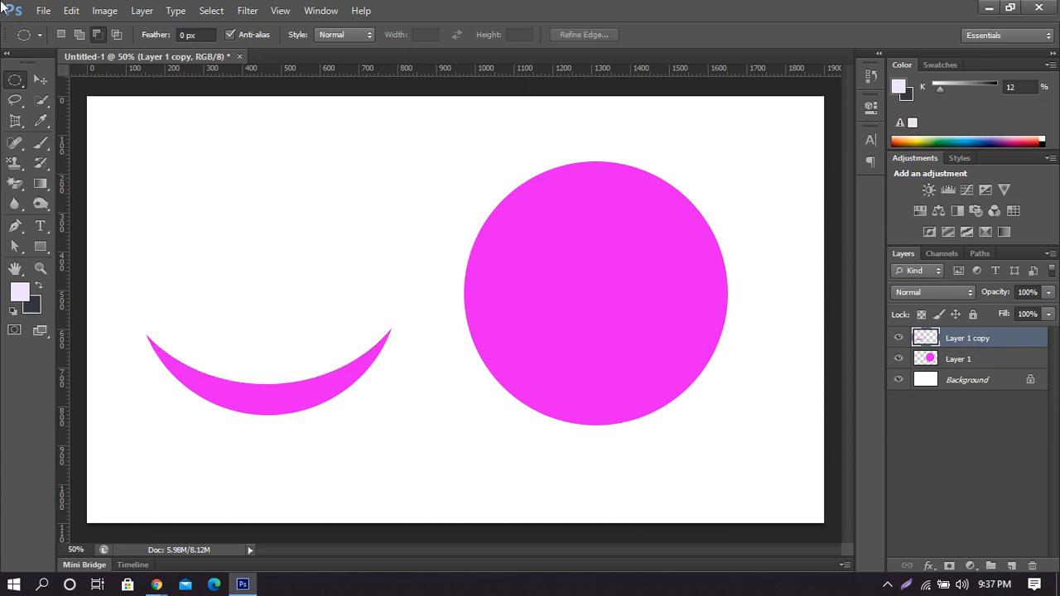
Move the crescent about 100 px right and 18 px up, and fill its shape with the dark background color.
left_click(40, 80)
left_click_drag(271, 402, 309, 395)
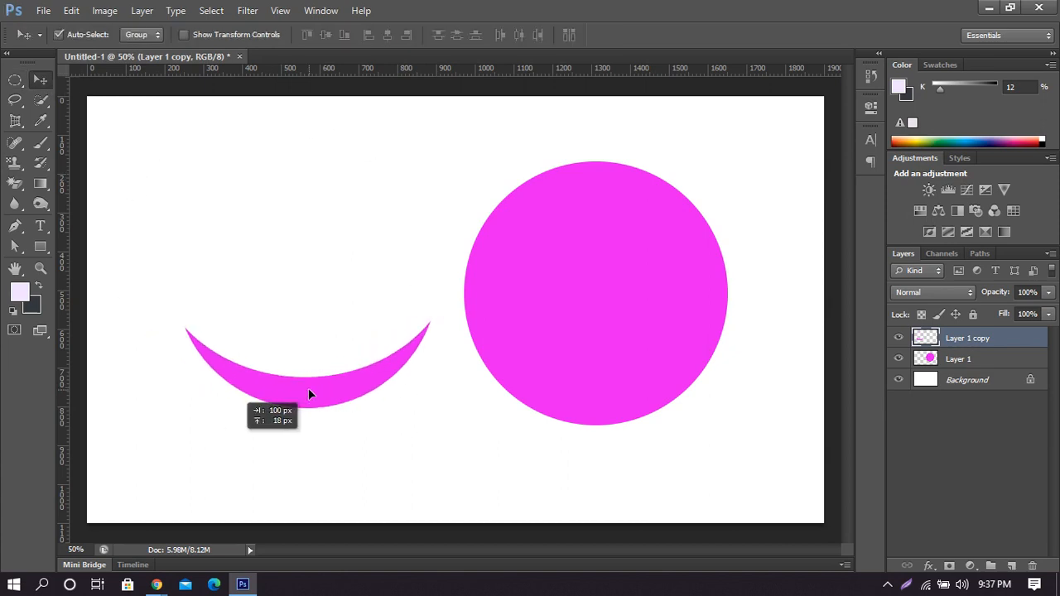
left_click(925, 338, "ctrl")
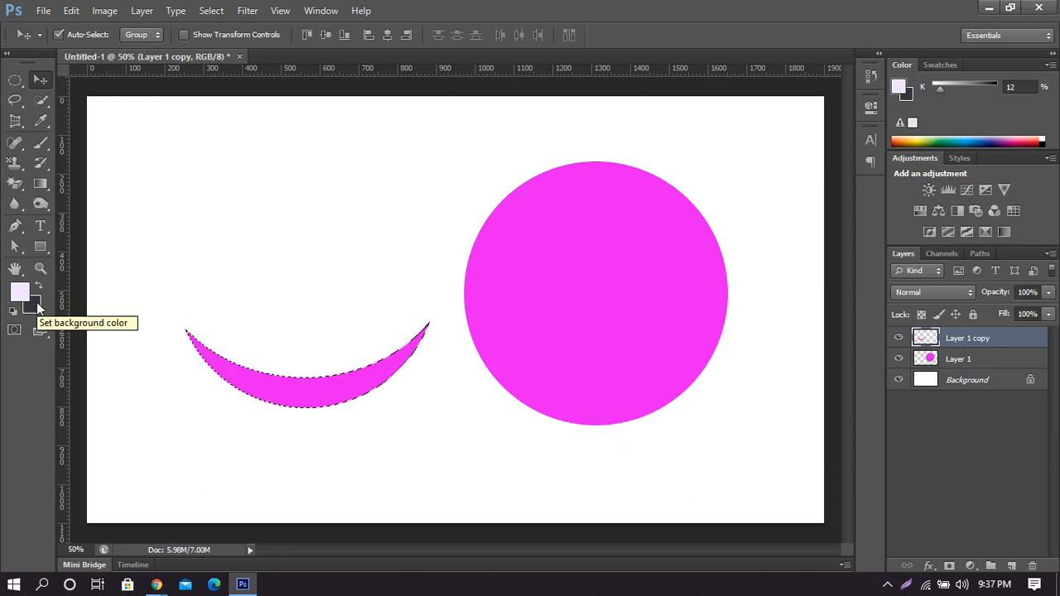
key("ctrl+BackSpace")
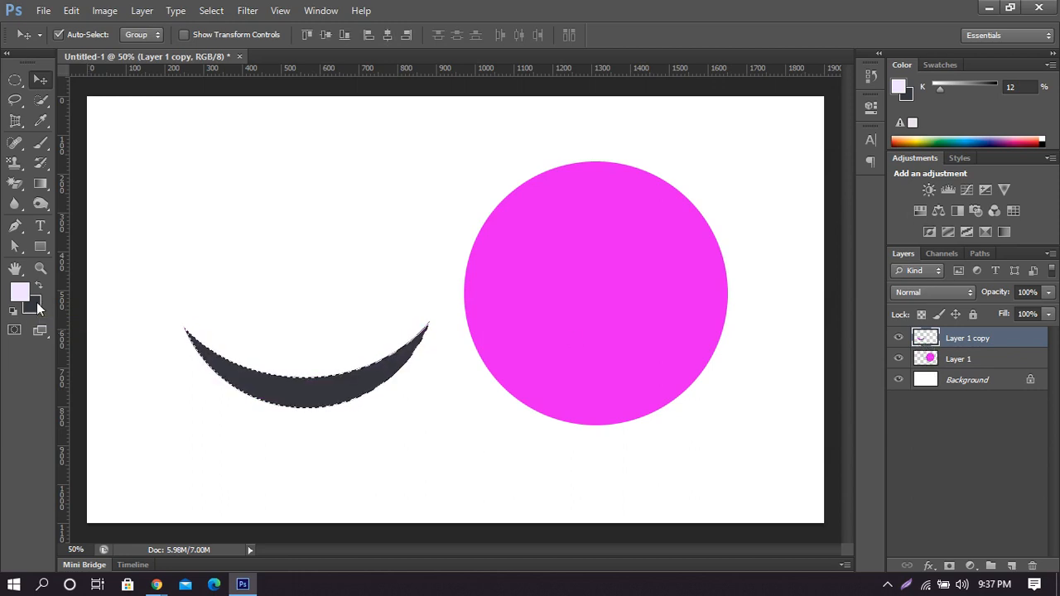
key("ctrl+d")
Move the magenta circle to the left of the canvas centre and place the dark crescent centrally over its lower half.
left_click_drag(291, 378, 561, 363)
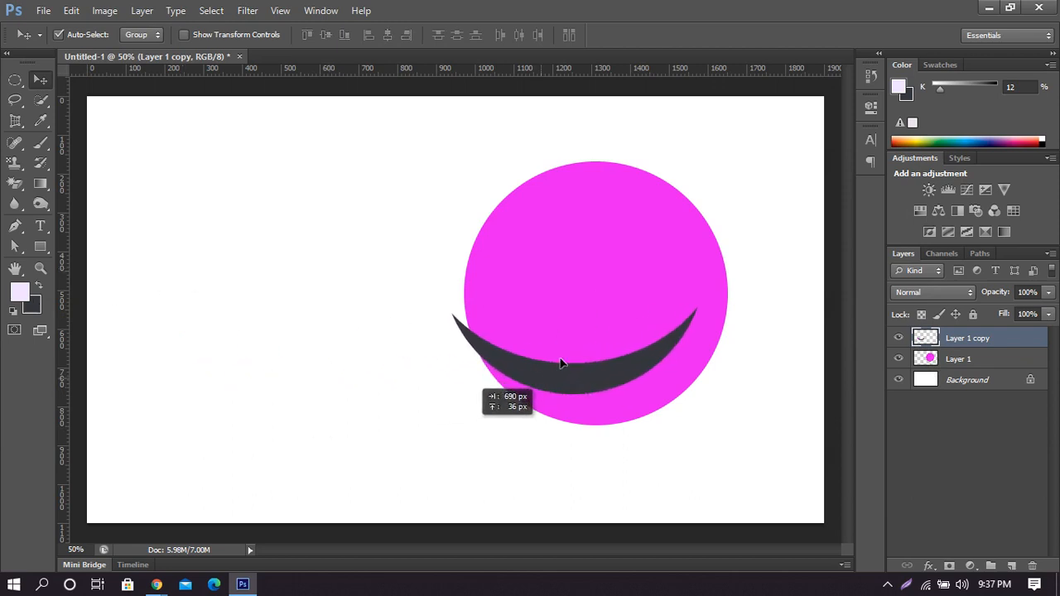
left_click_drag(580, 276, 361, 273)
left_click_drag(646, 351, 463, 382)
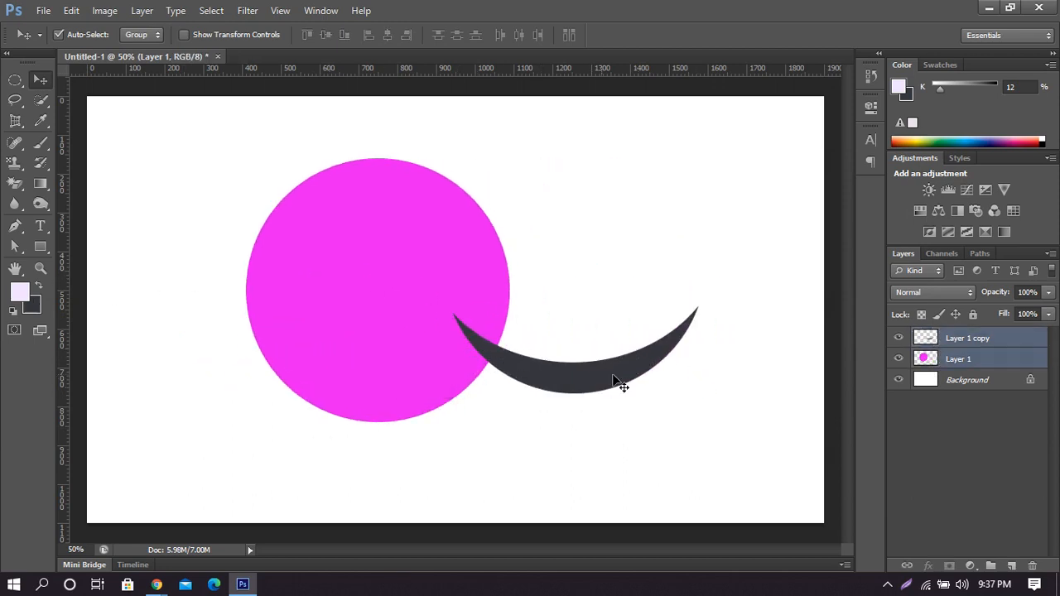
left_click_drag(618, 376, 404, 362)
left_click(694, 356)
Scale the crescent mouth to about 57%, rotate it about -5.7°, and position it low on the face.
key("ctrl+t")
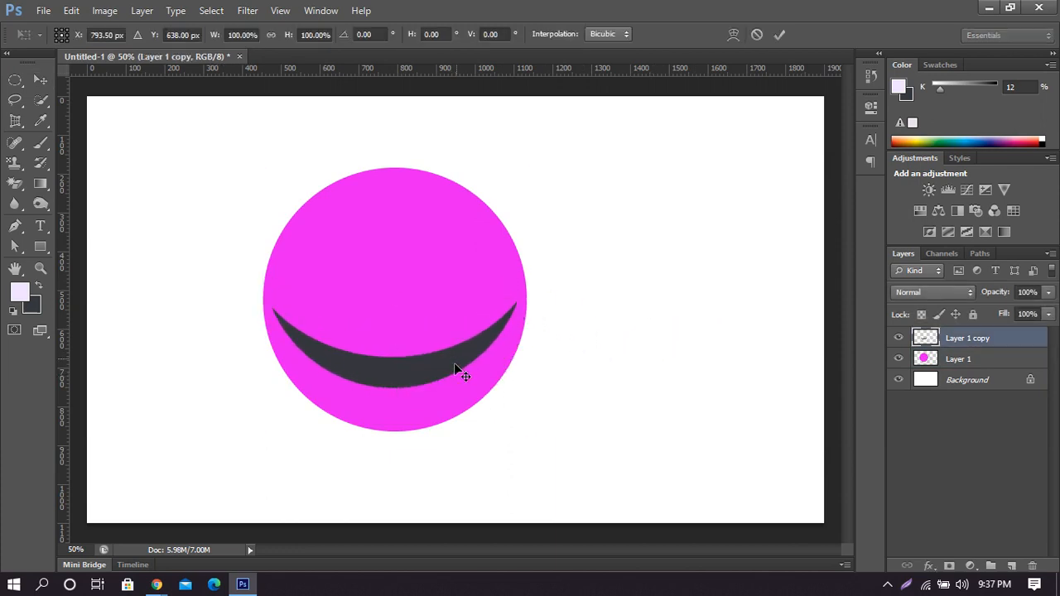
left_click_drag(522, 391, 445, 382)
mouse_move(492, 333)
left_mouse_down()
mouse_move(485, 312)
mouse_move(495, 322)
left_mouse_up()
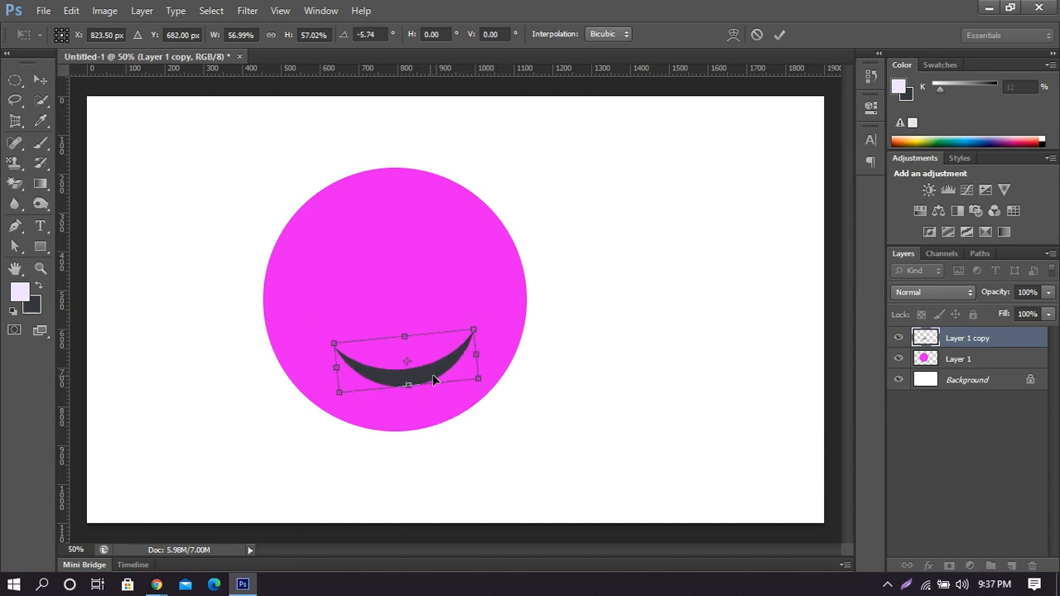
left_click_drag(430, 374, 433, 379)
key("Return")
left_click(623, 385)
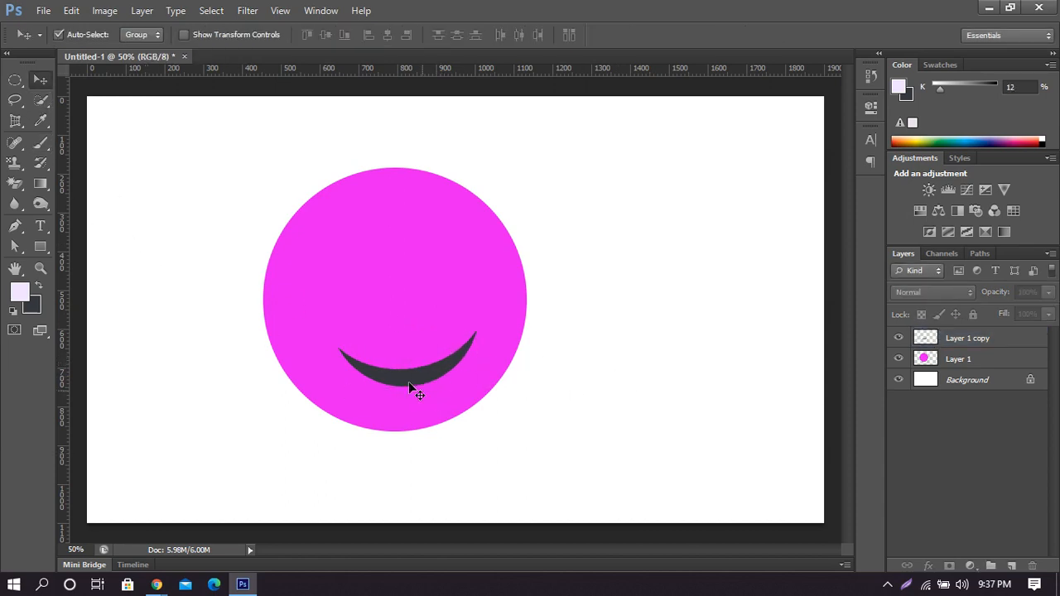
Add a dark upright oval for the right eye on a new layer using an elliptical selection filled with the background color.
left_click(16, 79)
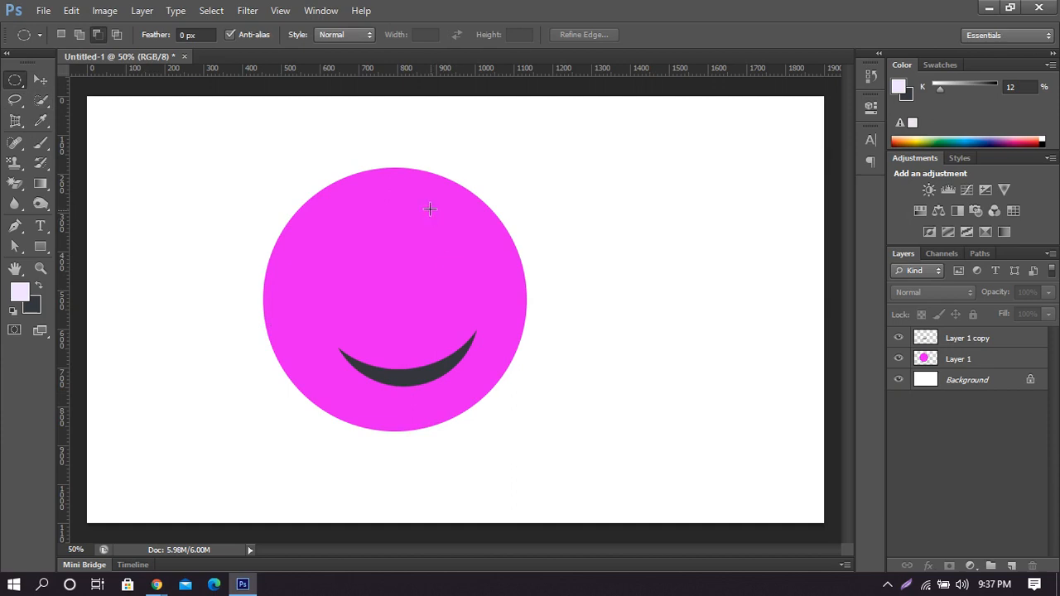
left_click_drag(426, 205, 471, 267)
left_click(1011, 566)
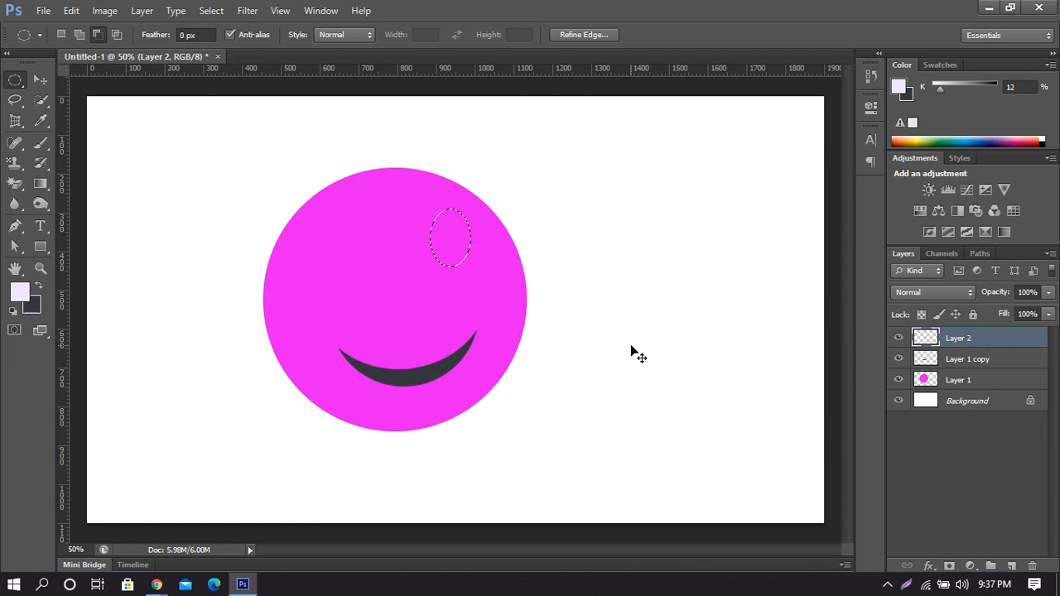
key("ctrl+BackSpace")
key("ctrl+d")
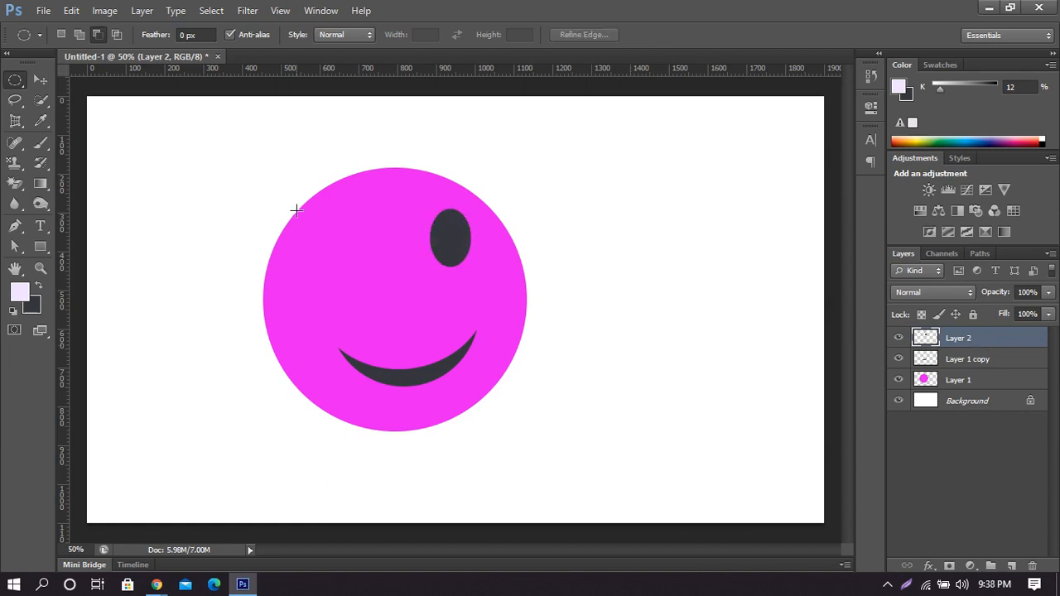
Reposition the oval right eye slightly to the left and scale it proportionally to about 114%.
left_click(37, 81)
left_click_drag(454, 243, 471, 282)
key("ctrl+t")
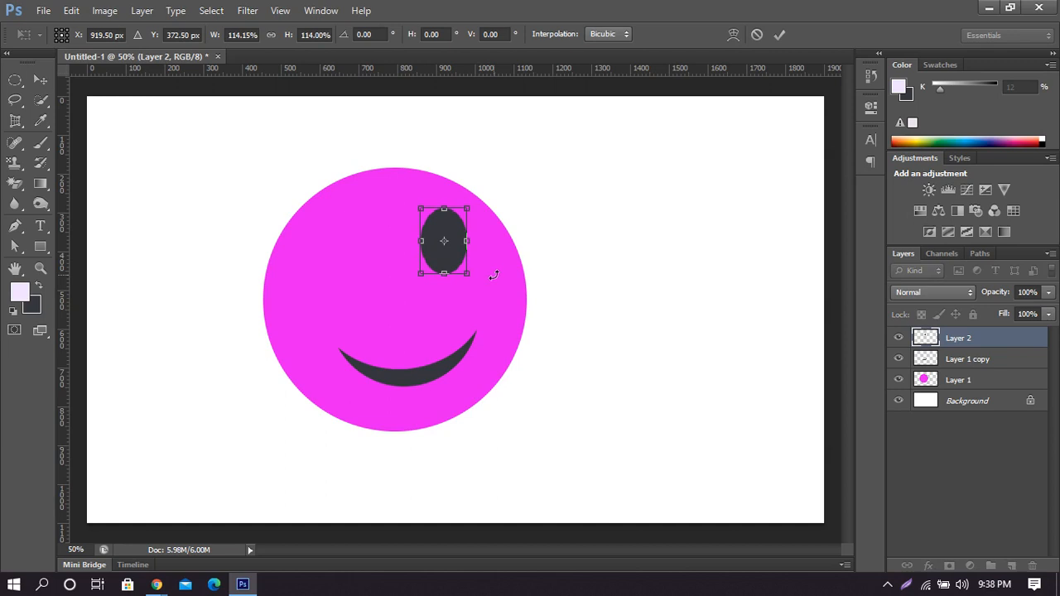
key("Return")
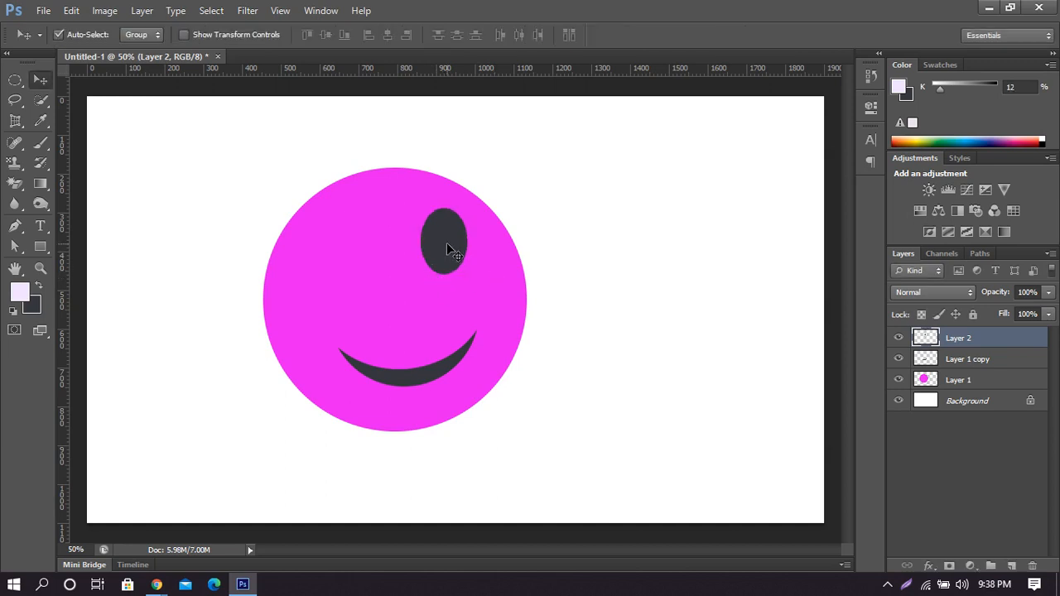
Duplicate the oval eye to the left side of the face, slightly lower, and nudge the smile up a little.
left_click_drag(446, 243, 344, 256)
left_click_drag(447, 367, 445, 364)
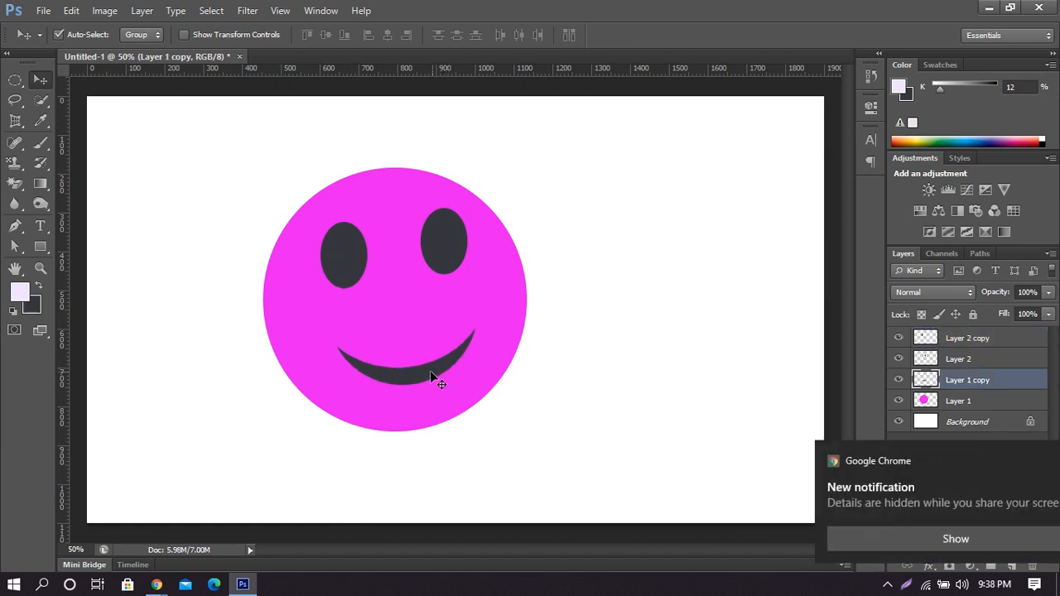
left_click(1026, 461)
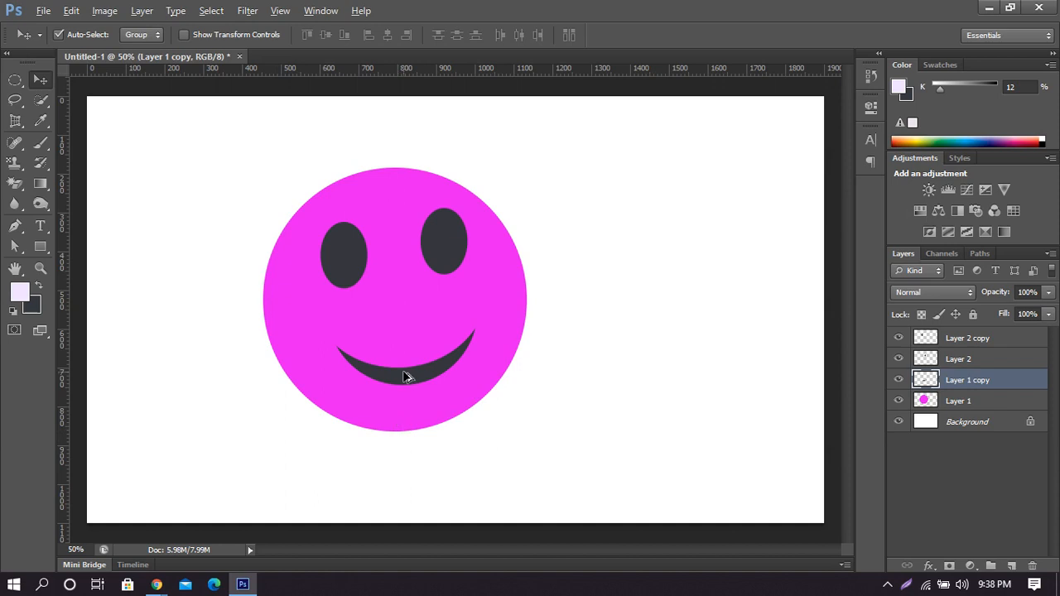
Duplicate the smile, scale the copy to about 30%, rotate it about -50°, and place it at the mouth's left corner as a dimple.
left_click_drag(405, 374, 409, 343)
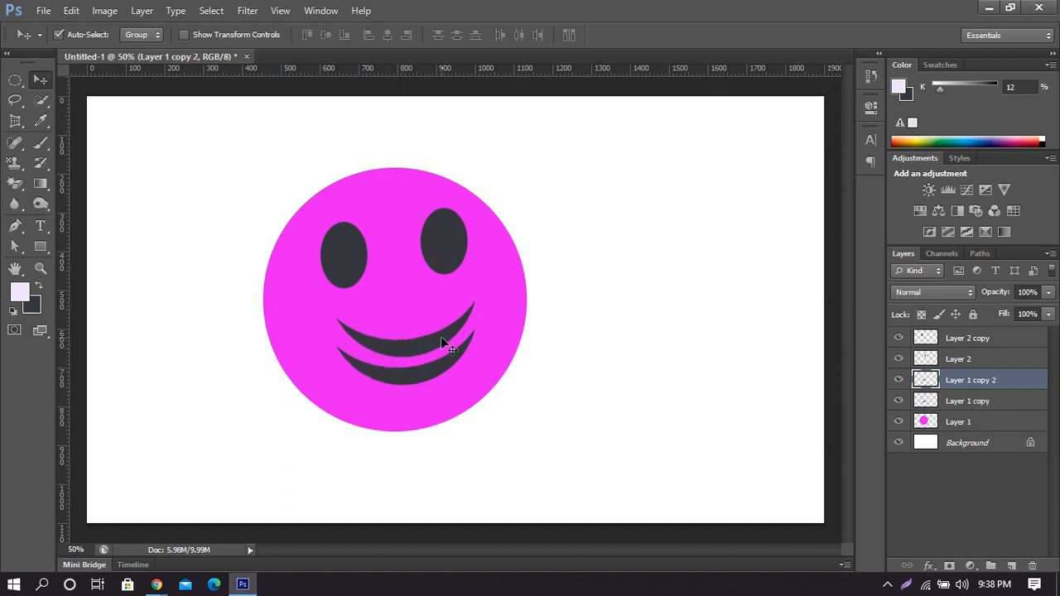
key("ctrl+t")
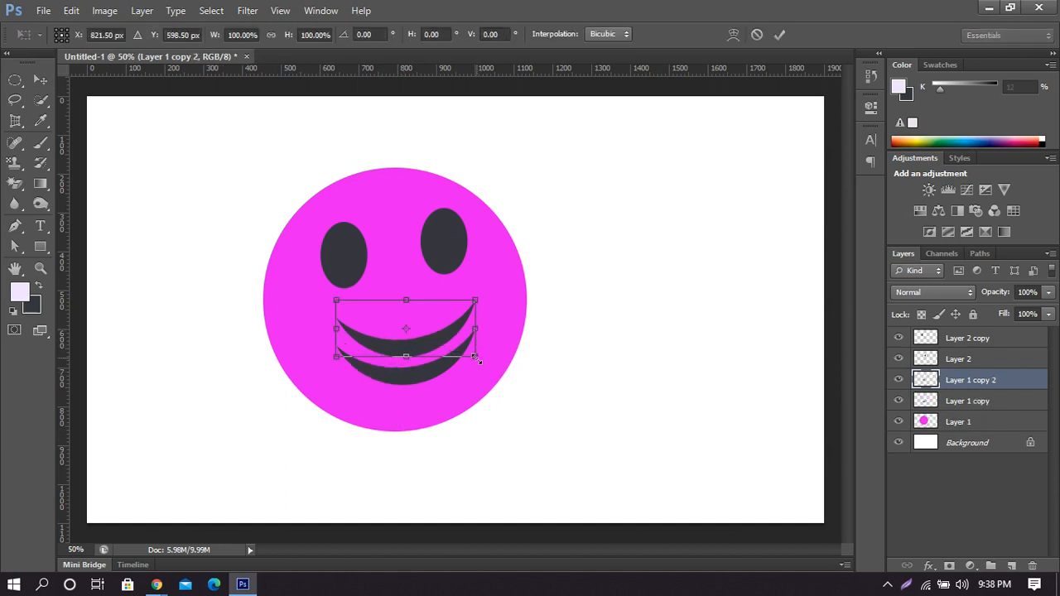
left_click_drag(478, 359, 412, 289)
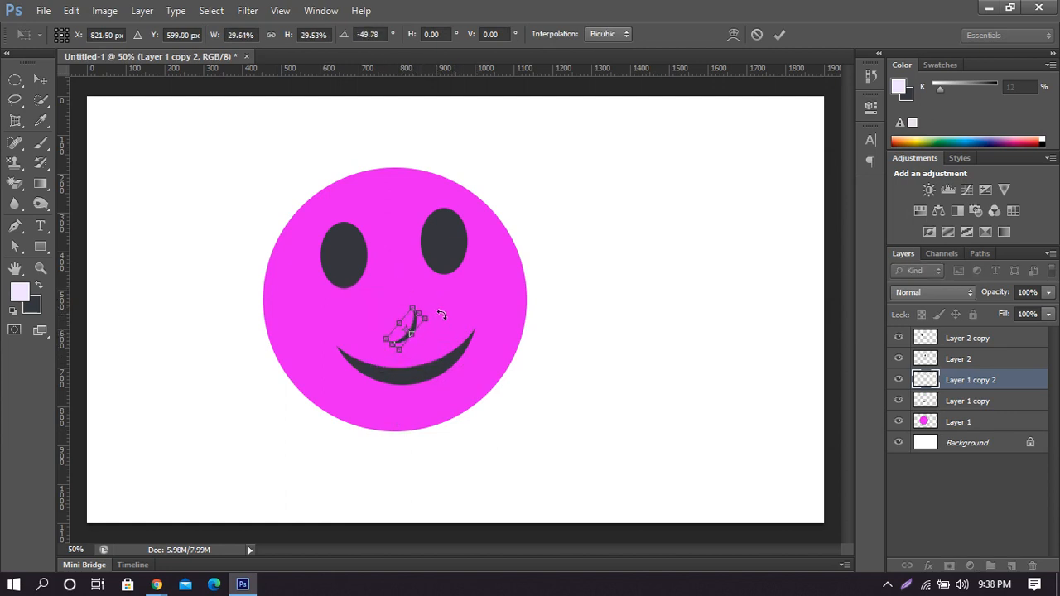
key("Return")
left_click_drag(405, 341, 331, 351)
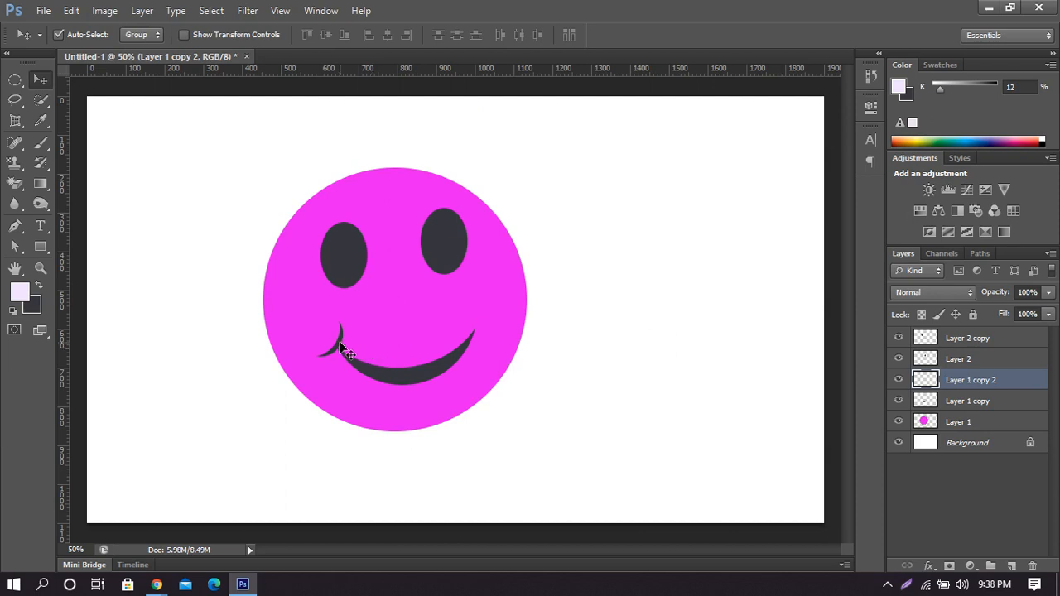
Duplicate the left dimple and place a mirrored copy at the mouth's right corner.
left_click_drag(339, 342, 354, 341)
key("ctrl+alt+z")
key("ctrl+shift+z")
mouse_move(417, 340)
left_mouse_down()
mouse_move(340, 348)
mouse_move(434, 335)
mouse_move(457, 320)
mouse_move(465, 345)
mouse_move(444, 329)
mouse_move(474, 329)
left_mouse_up()
key("ctrl+t")
key("Return")
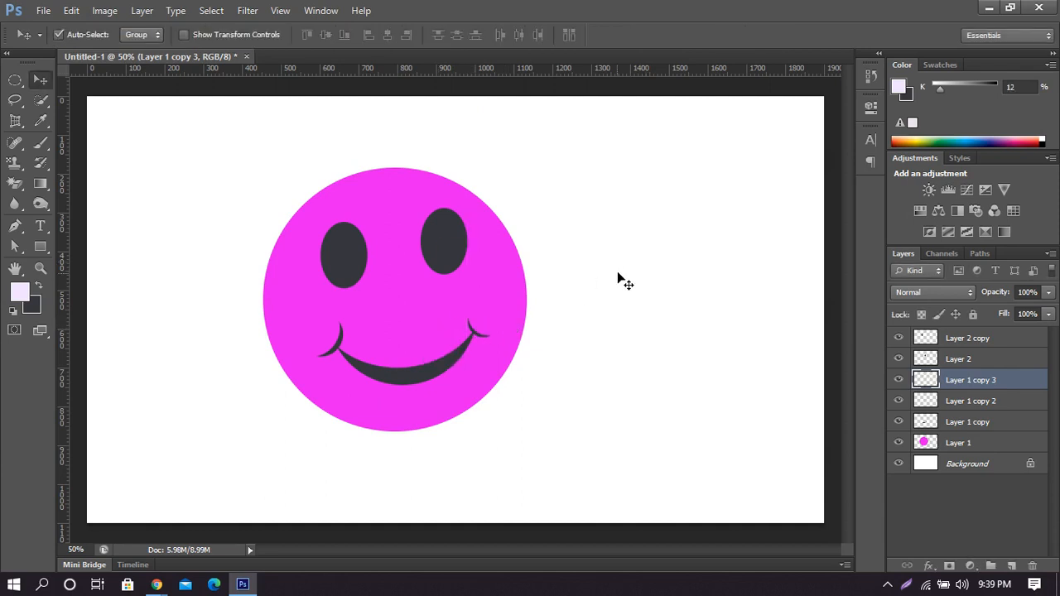
Nudge the right dimple a few pixels right and up to fit the mouth corner, then deselect its layer.
key("Right")
key("Right")
key("Right")
key("Right")
key("Right")
key("Up")
key("Up")
key("Up")
key("Up")
left_click(620, 275)
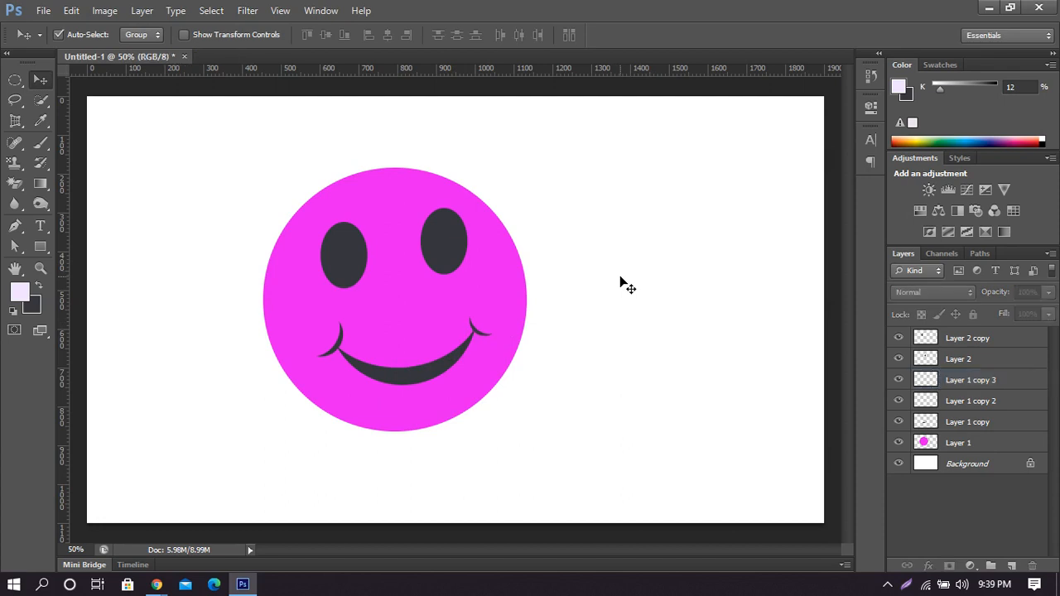
Cut off the right eye's lower end by deleting everything outside an elliptical selection over its upper part, and clear the selection.
left_click(448, 249)
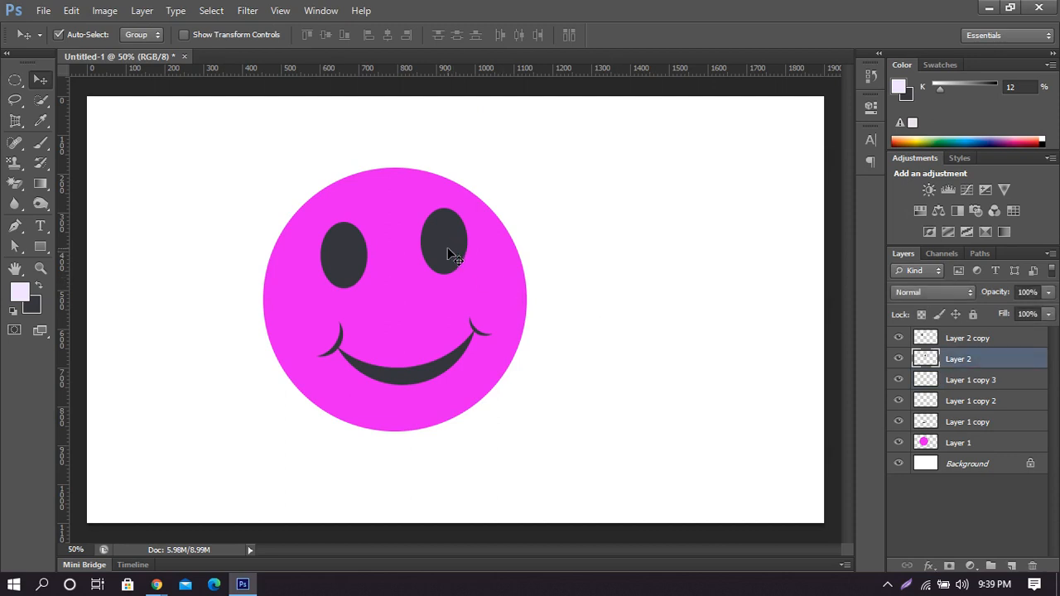
left_click(13, 81)
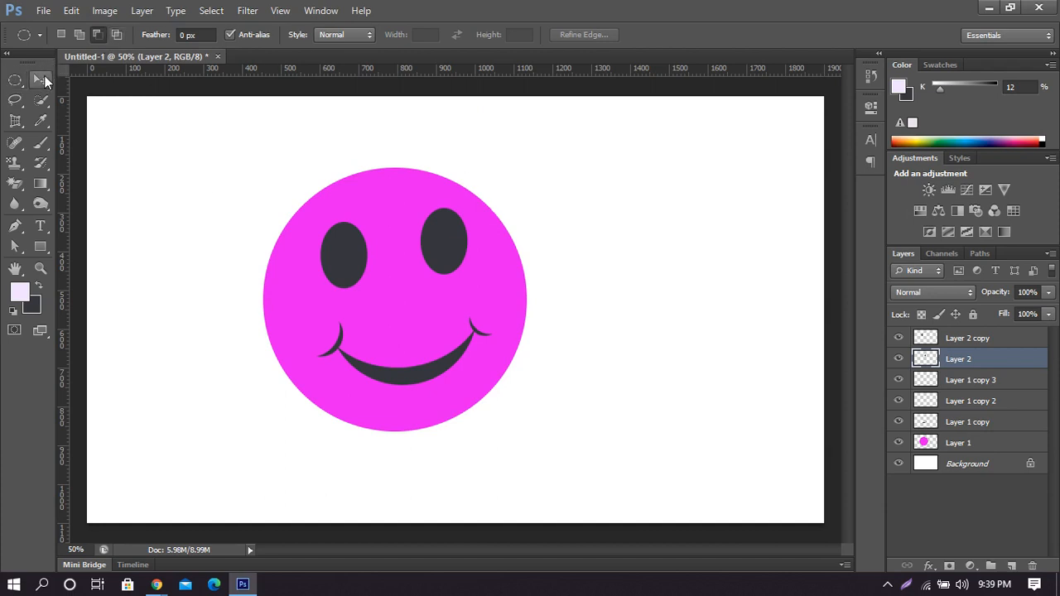
left_click(42, 81)
left_click(14, 80)
left_click_drag(395, 185, 481, 257)
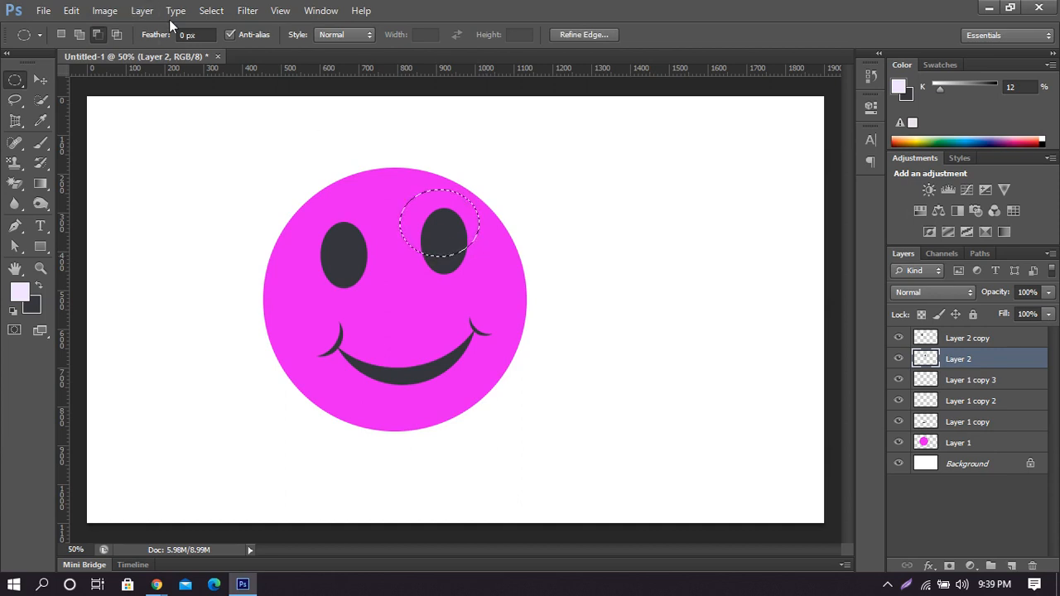
left_click(211, 11)
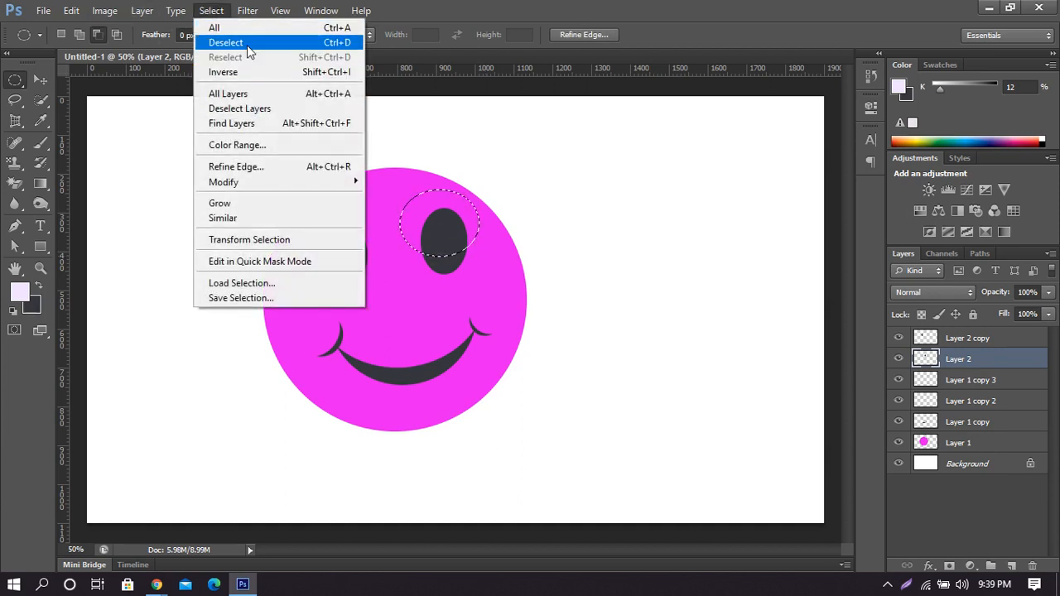
left_click(236, 73)
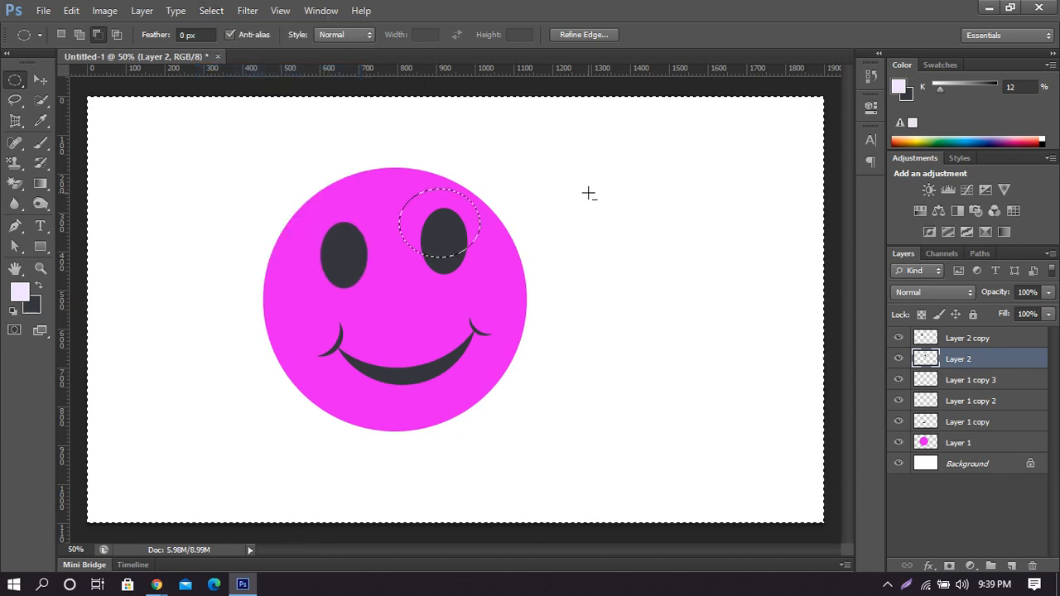
key("Delete")
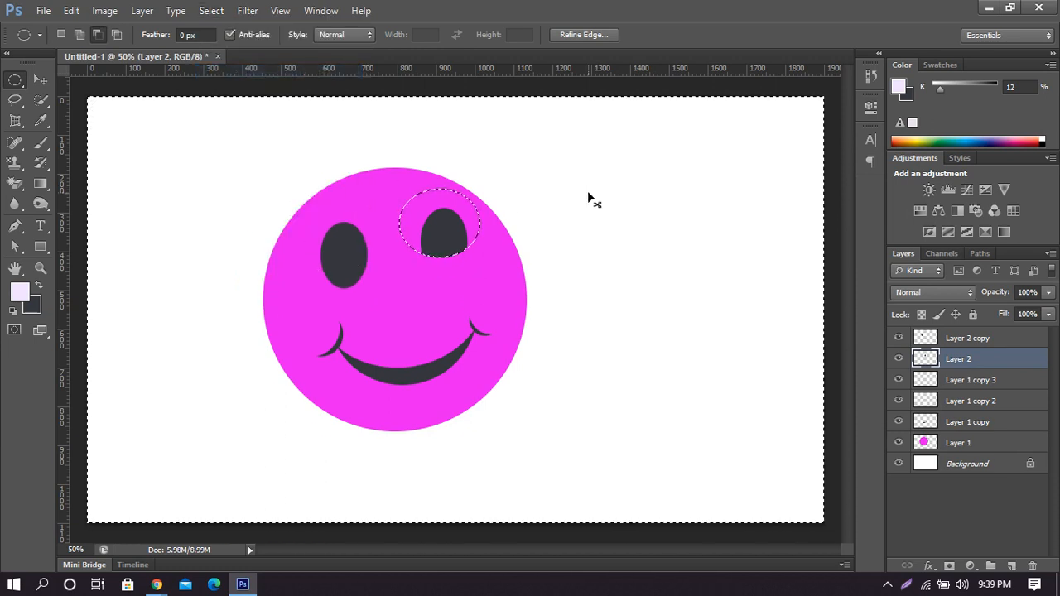
key("ctrl+d")
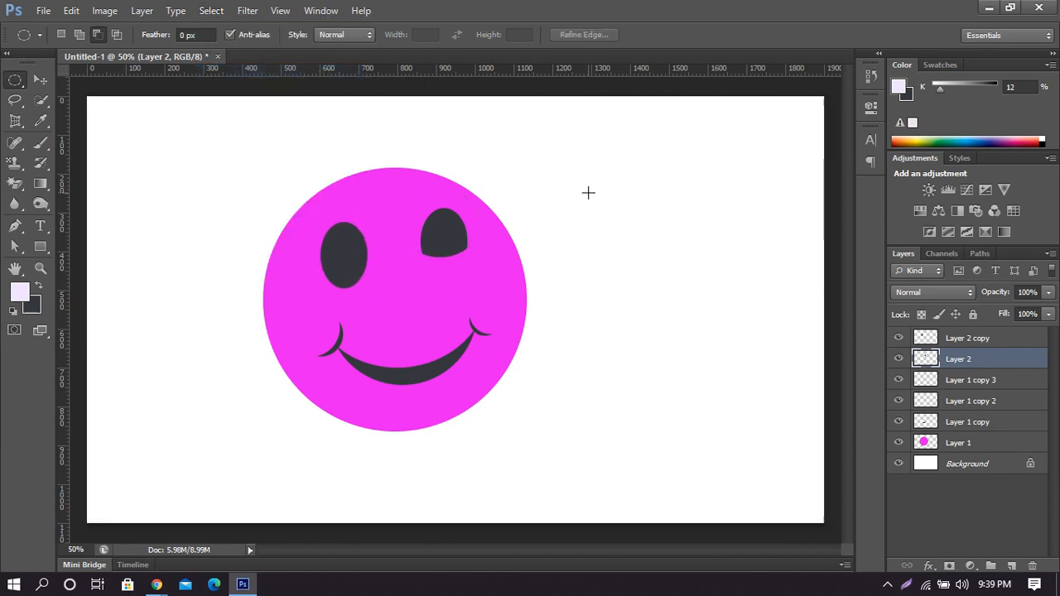
Replace the left eye with a duplicate of the trimmed right eye, and nudge the right eye slightly right and down.
left_click(41, 81)
left_click(355, 247)
key("Delete")
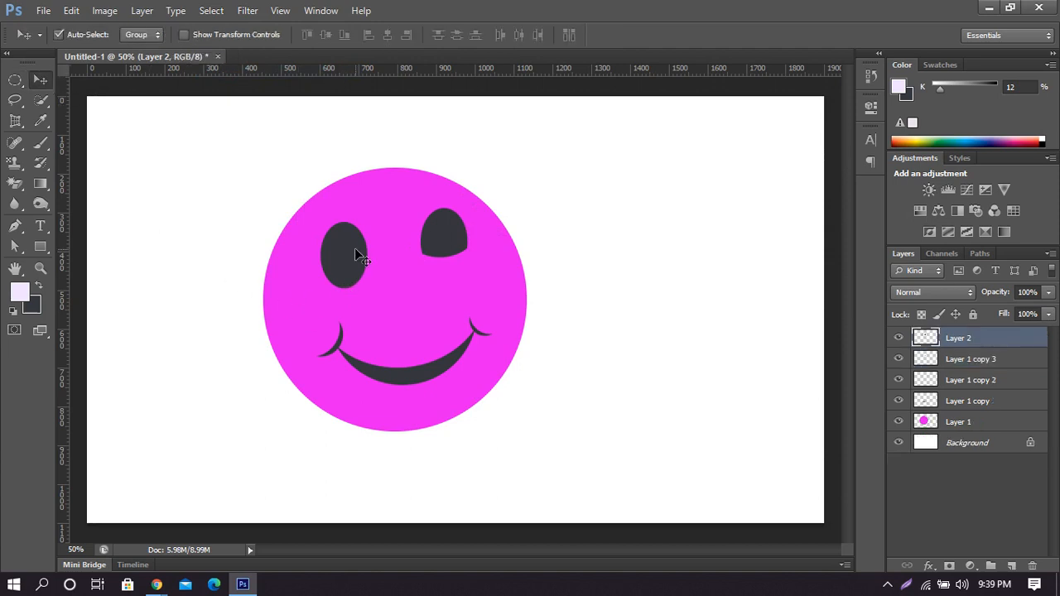
mouse_move(455, 239)
left_mouse_down()
mouse_move(367, 238)
mouse_move(350, 219)
mouse_move(353, 262)
mouse_move(456, 246)
left_mouse_up()
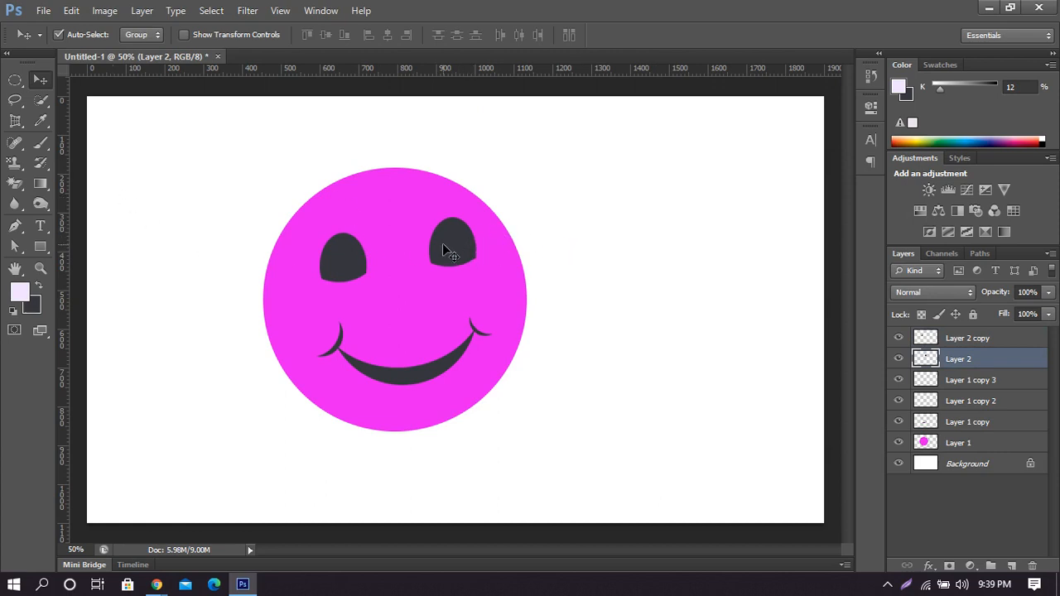
Move the whole face to the canvas's left side and place a duplicate of it beside it on the right.
left_click_drag(211, 177, 585, 406)
left_click_drag(491, 342, 357, 348)
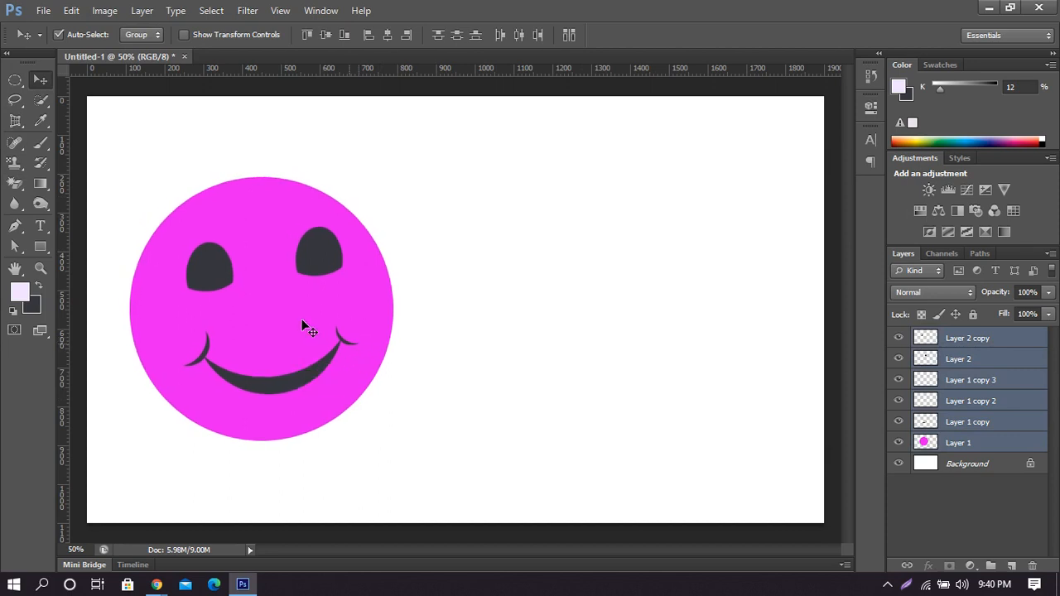
left_click_drag(123, 125, 437, 451)
left_click_drag(327, 309, 649, 306)
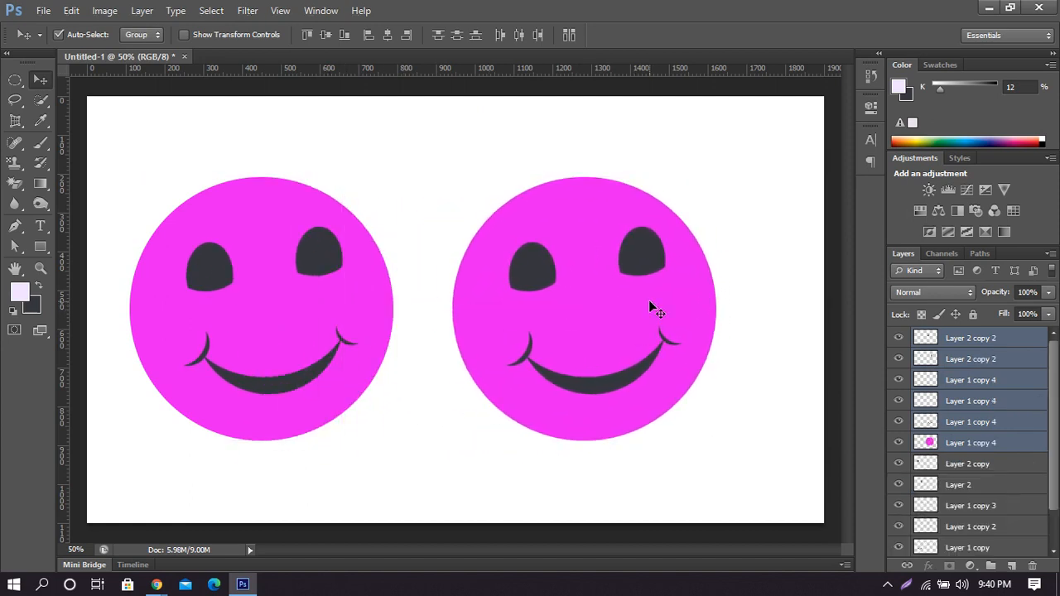
Cut the duplicate face's right eye into an arched crescent by deleting an elliptical selection over its lower part.
left_click(753, 258)
left_click(637, 245)
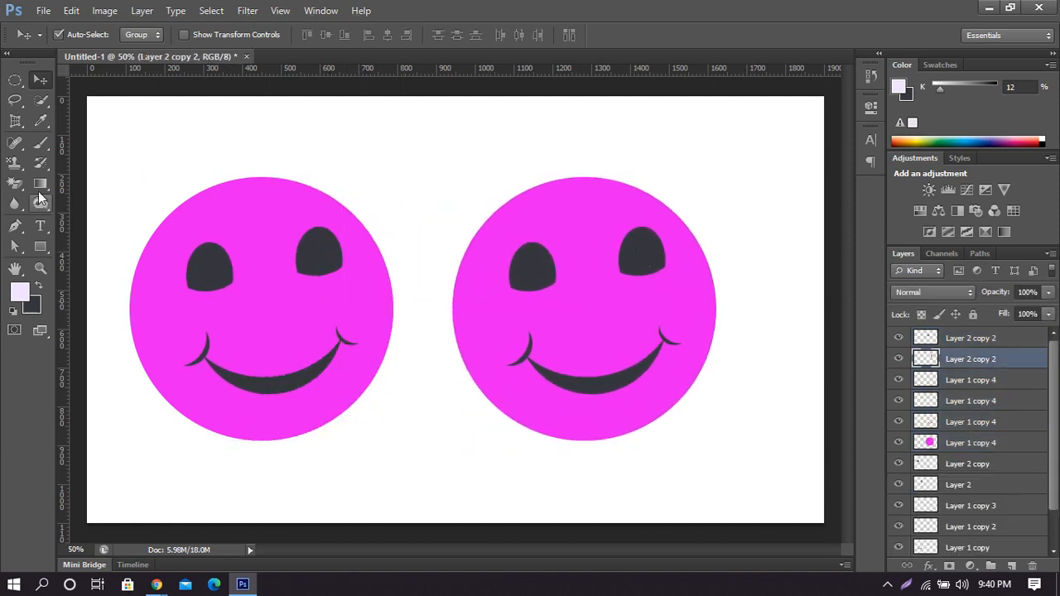
left_click(11, 82)
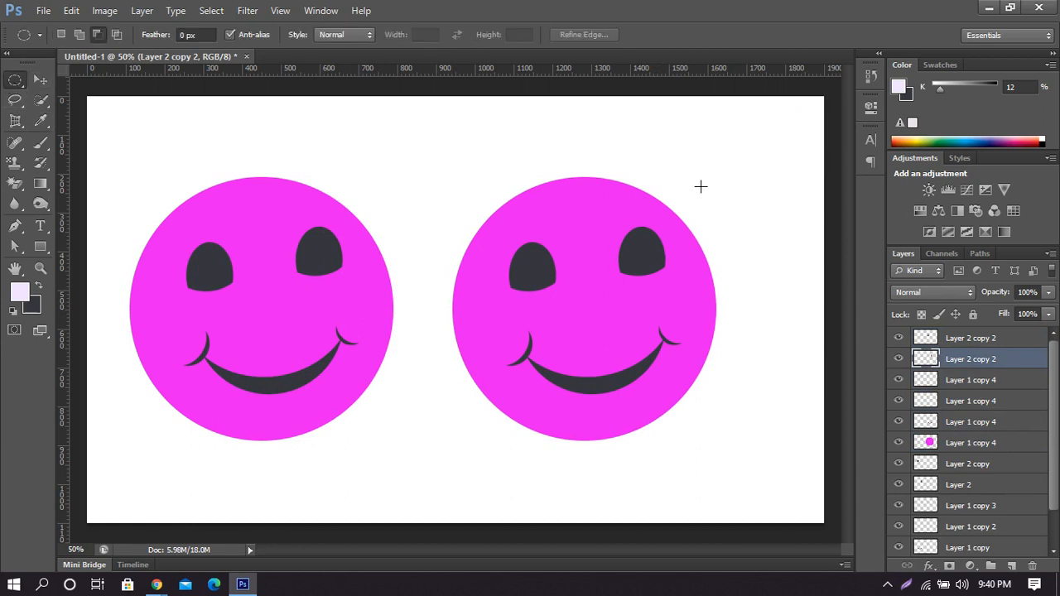
left_click_drag(612, 242, 679, 307)
key("Delete")
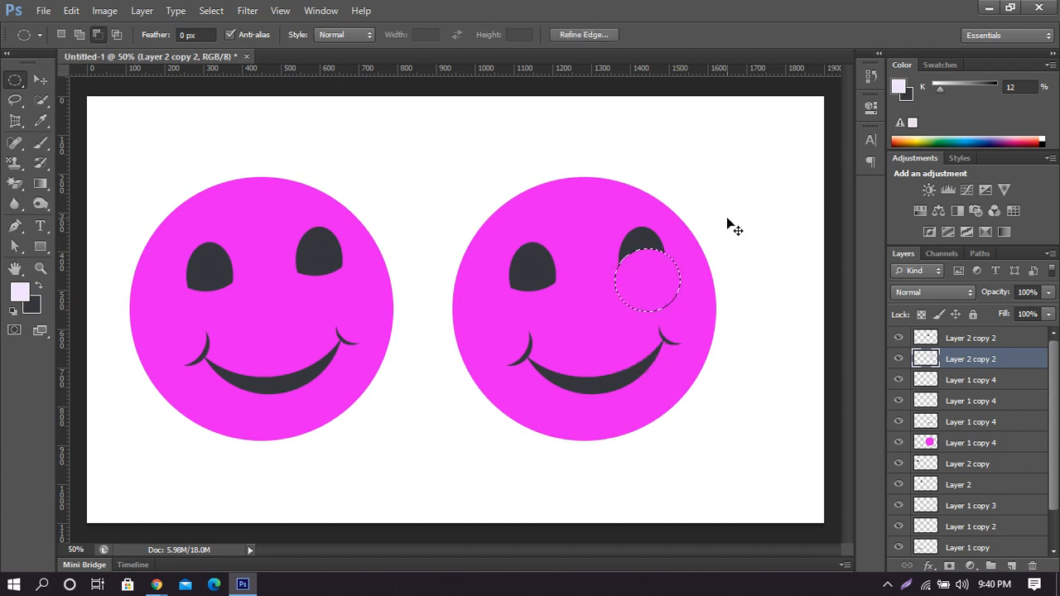
key("ctrl+d")
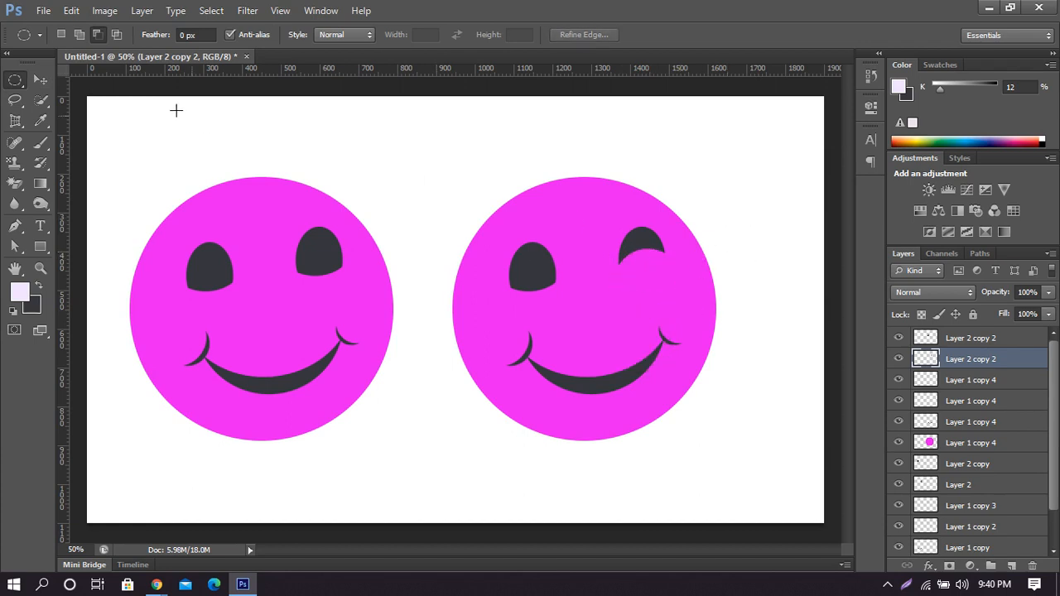
Replace the duplicate face's left eye with a copy of the arched crescent eye.
left_click(41, 80)
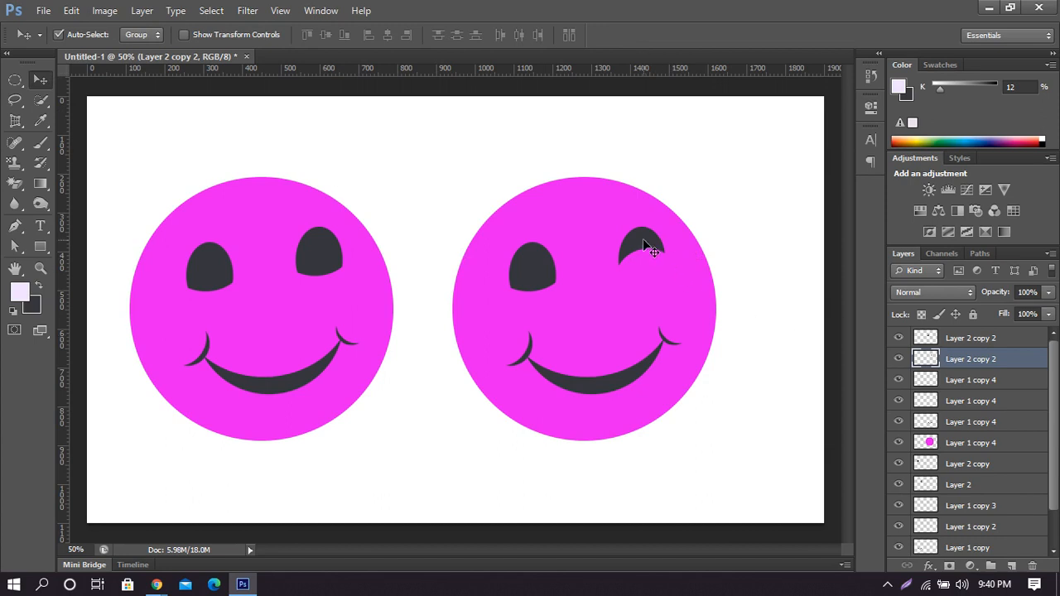
left_click(538, 263)
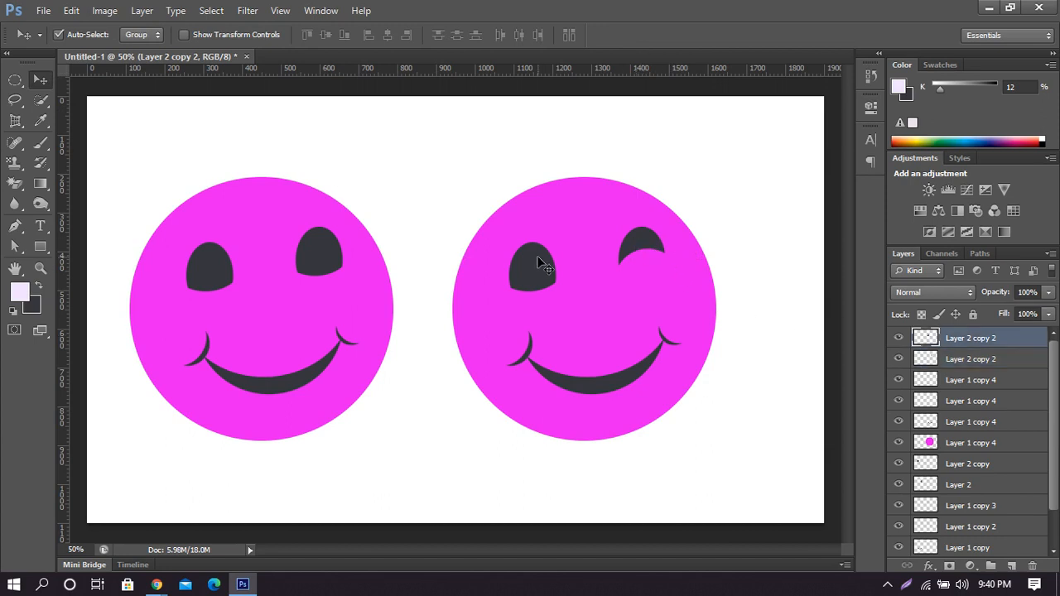
key("Delete")
left_click_drag(638, 240, 537, 259)
Enlarge the duplicate face's right crescent eye slightly around its centre.
left_click(643, 240)
key("ctrl+t")
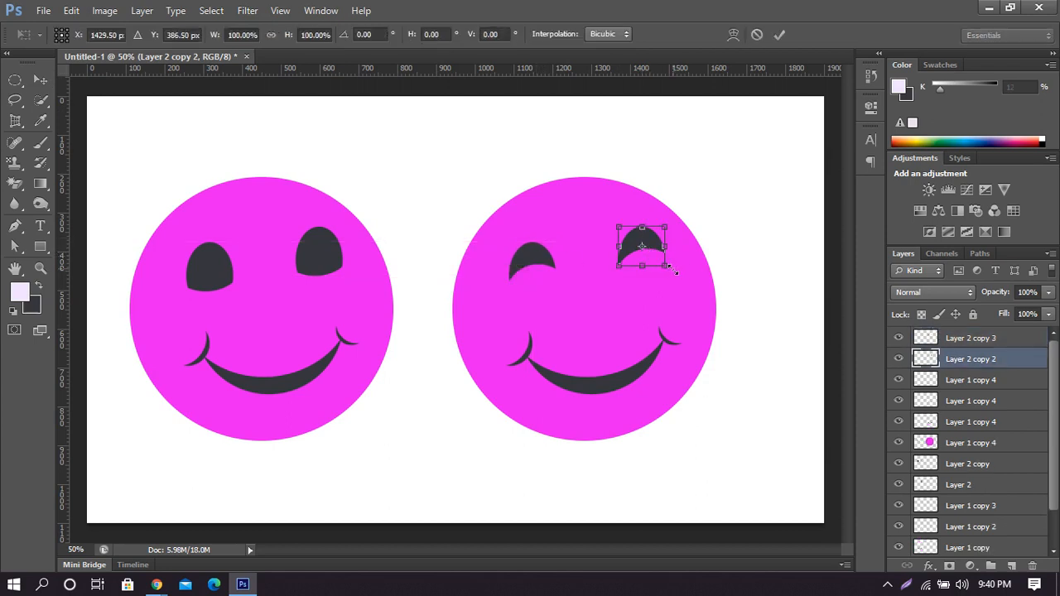
left_click_drag(666, 270, 672, 271)
key("Return")
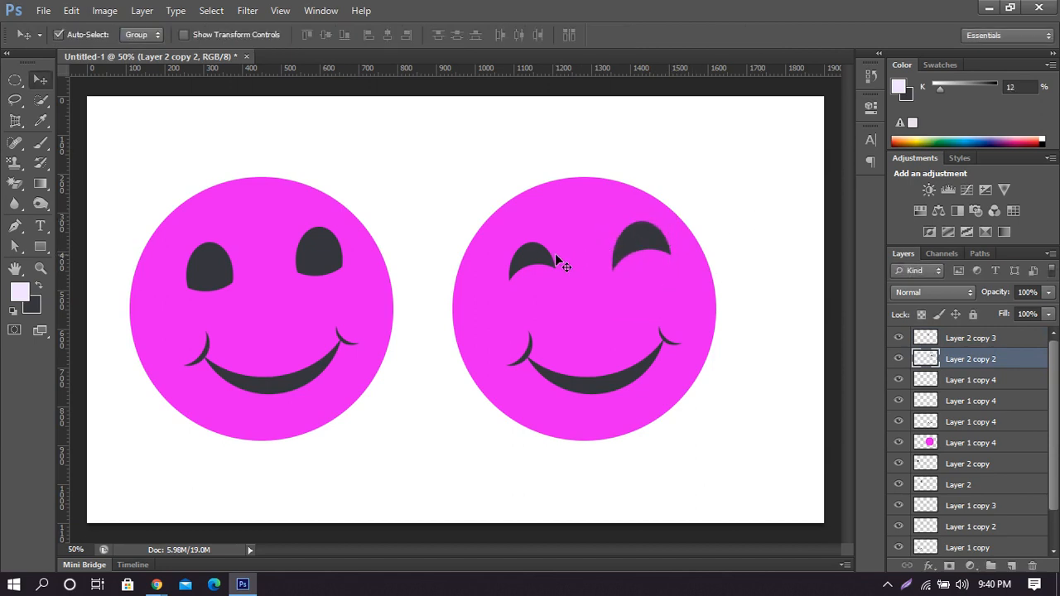
Replace the duplicate face's left crescent eye with a copy of the enlarged right one.
left_click(534, 255)
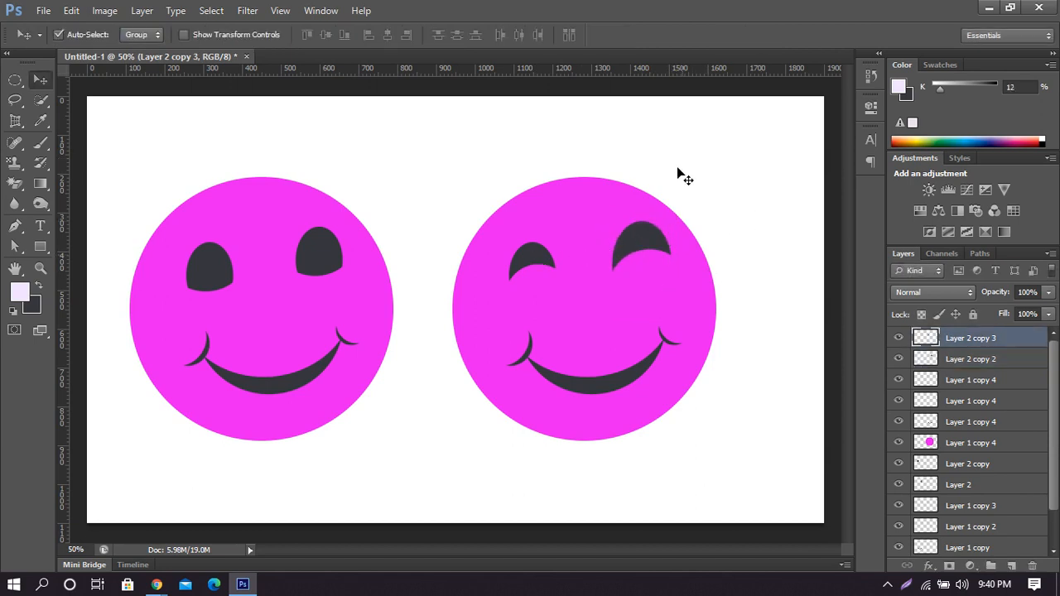
key("Delete")
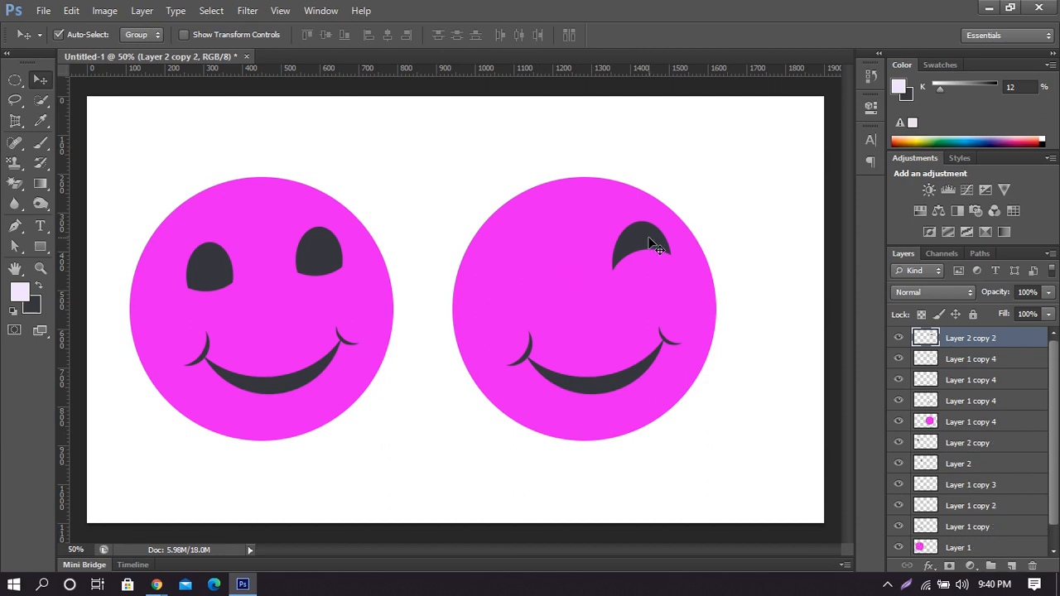
left_click_drag(648, 242, 540, 267)
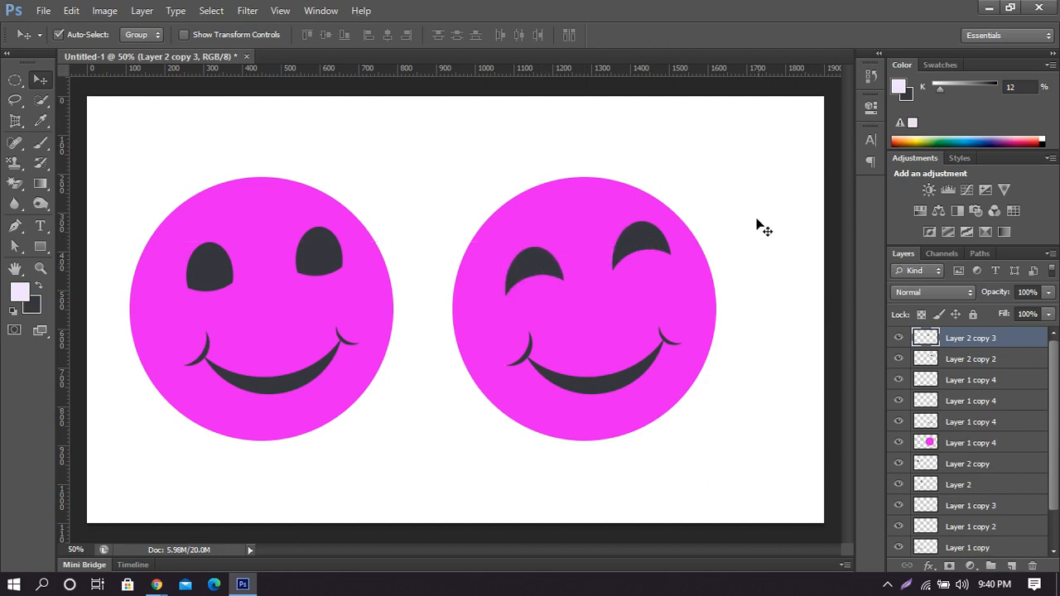
Rotate the duplicate face's right crescent eye about 172° so that it curves downward.
left_click(655, 236)
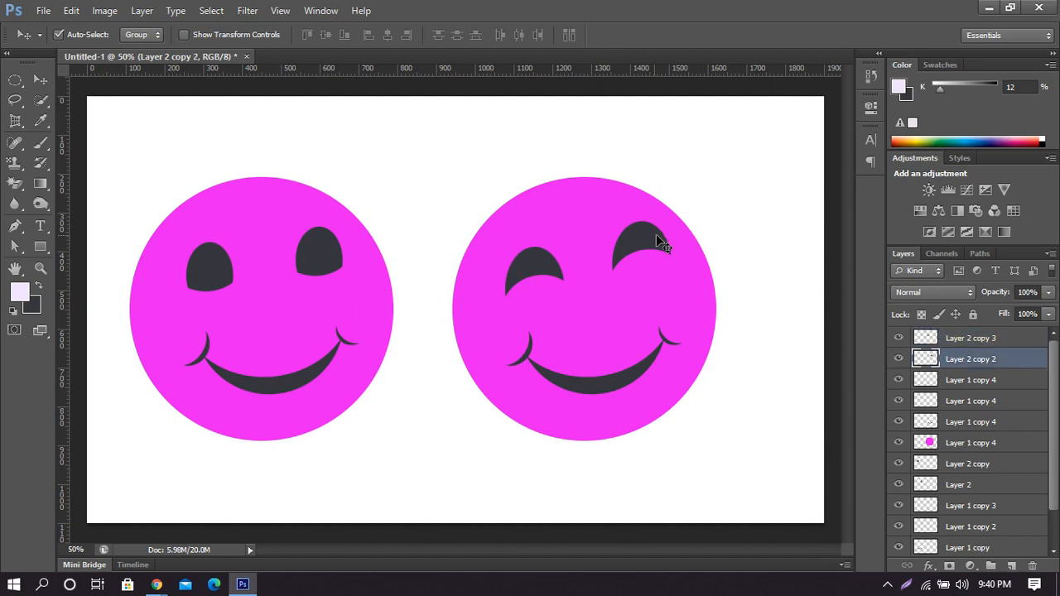
key("ctrl+t")
left_click_drag(689, 213, 614, 274)
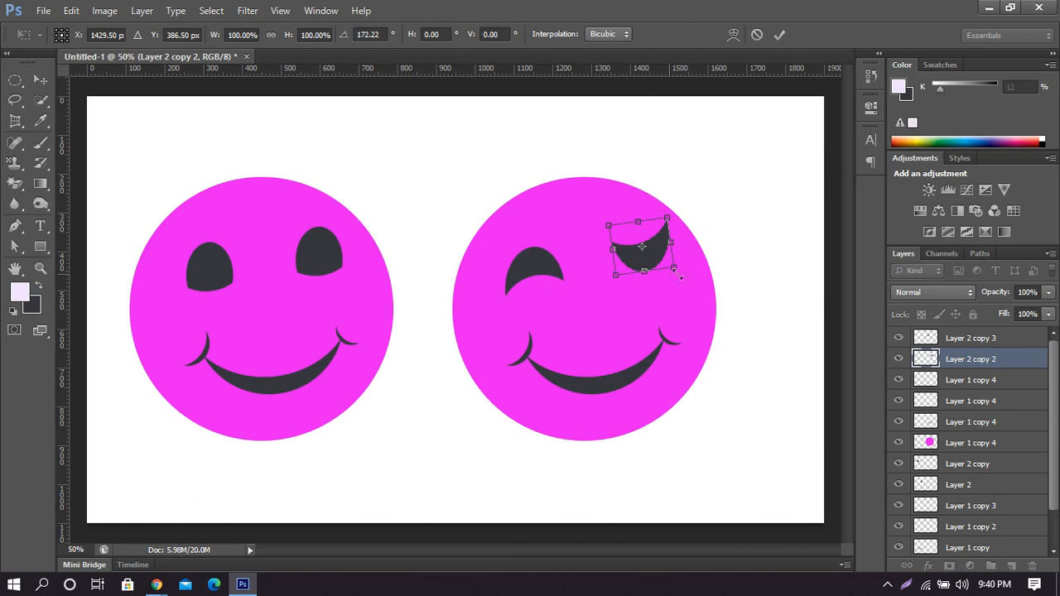
key("Return")
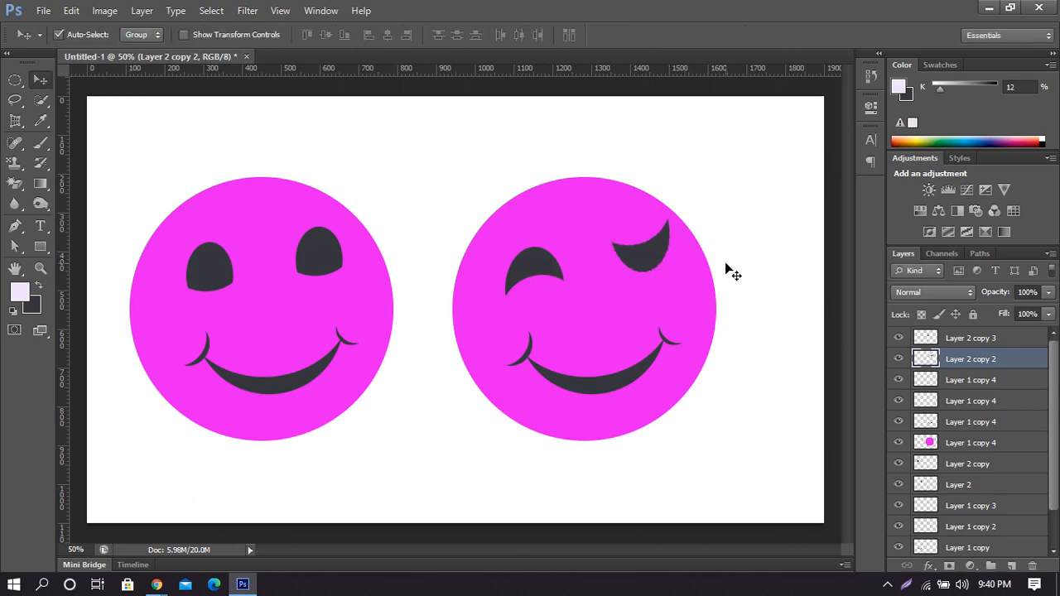
Replace the duplicate face's left crescent eye with a copy of the rotated right one.
left_click(536, 268)
key("Delete")
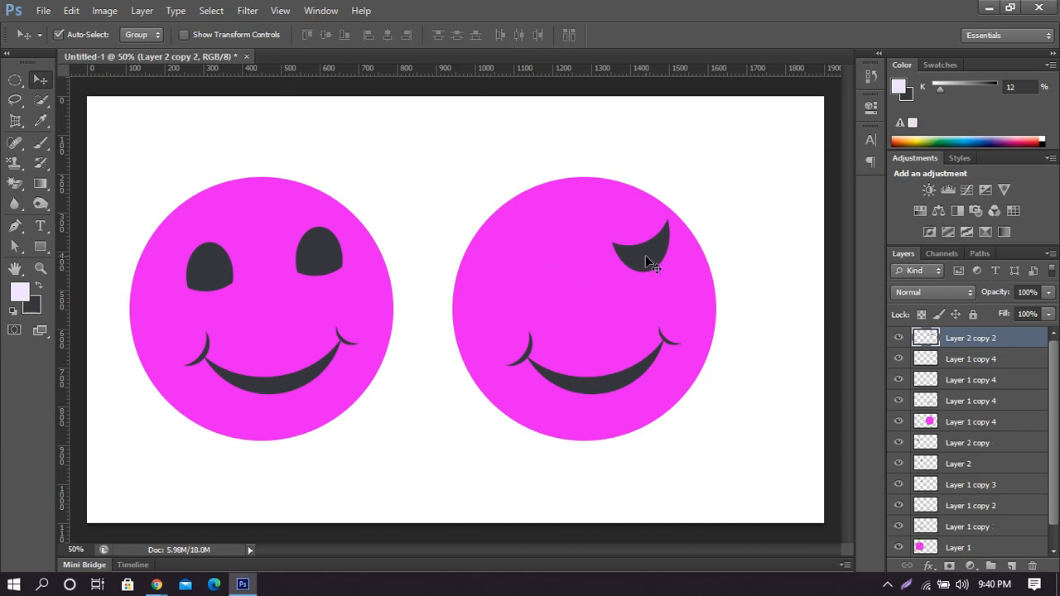
left_click_drag(646, 255, 538, 274)
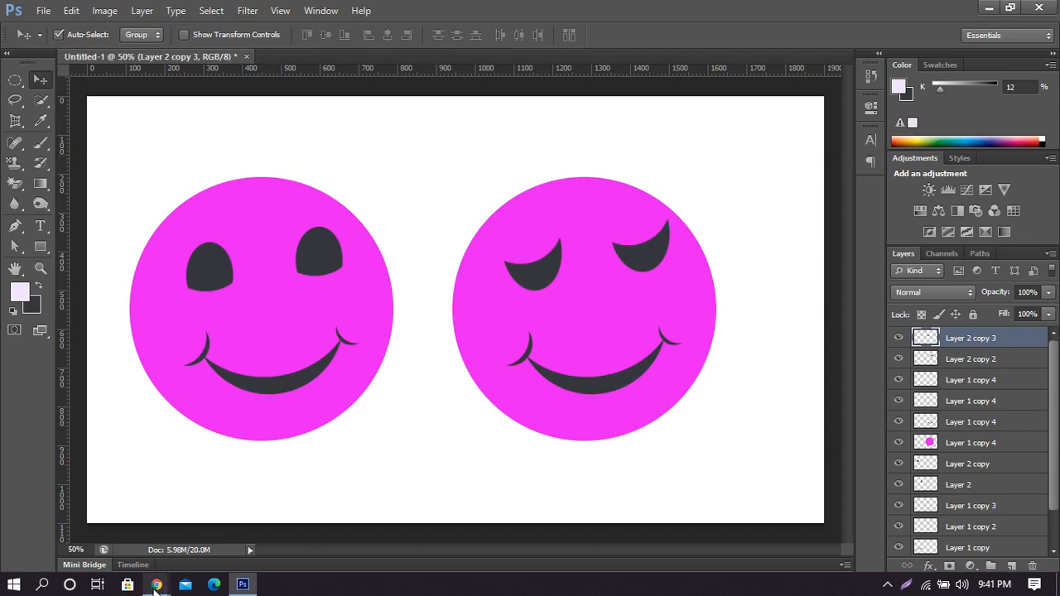
Switch to the Google Meet call in the browser to check it, and return to Photoshop.
mouse_move(155, 590)
left_click(69, 527)
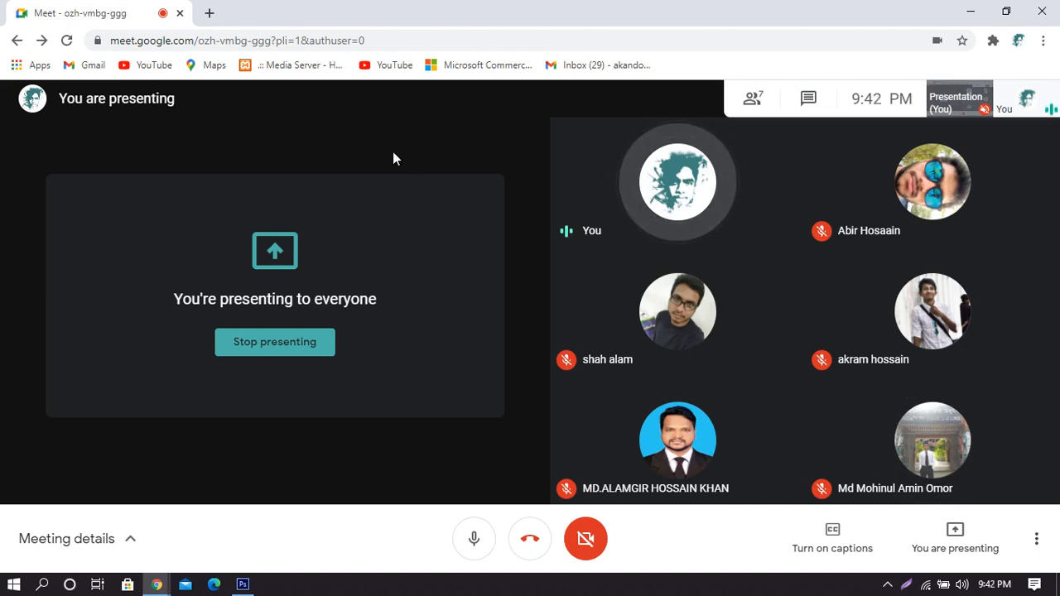
left_click(971, 11)
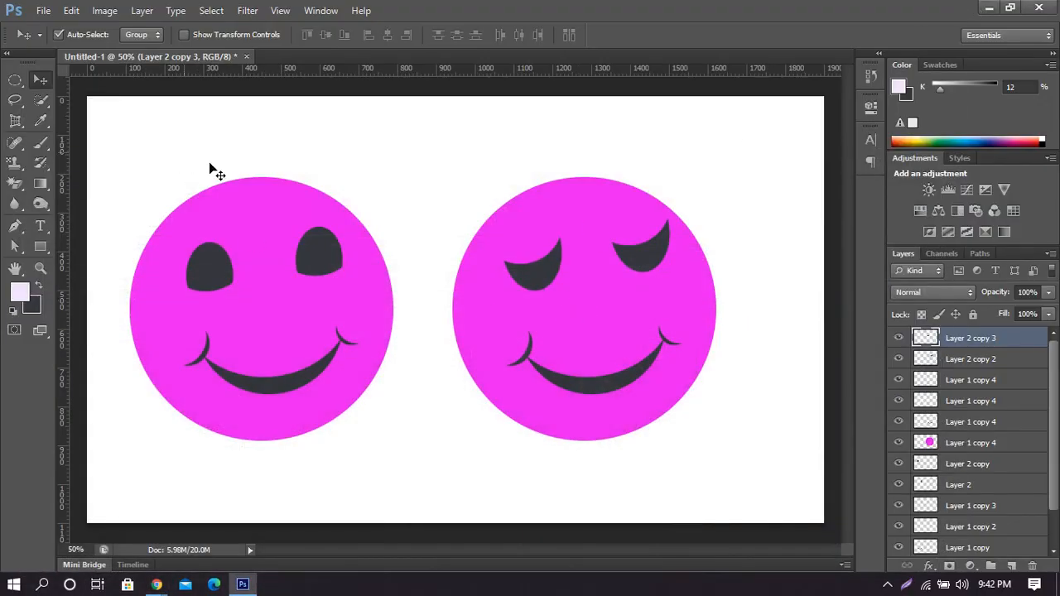
Delete all layers of both faces, leaving only the white background.
left_click_drag(186, 156, 748, 465)
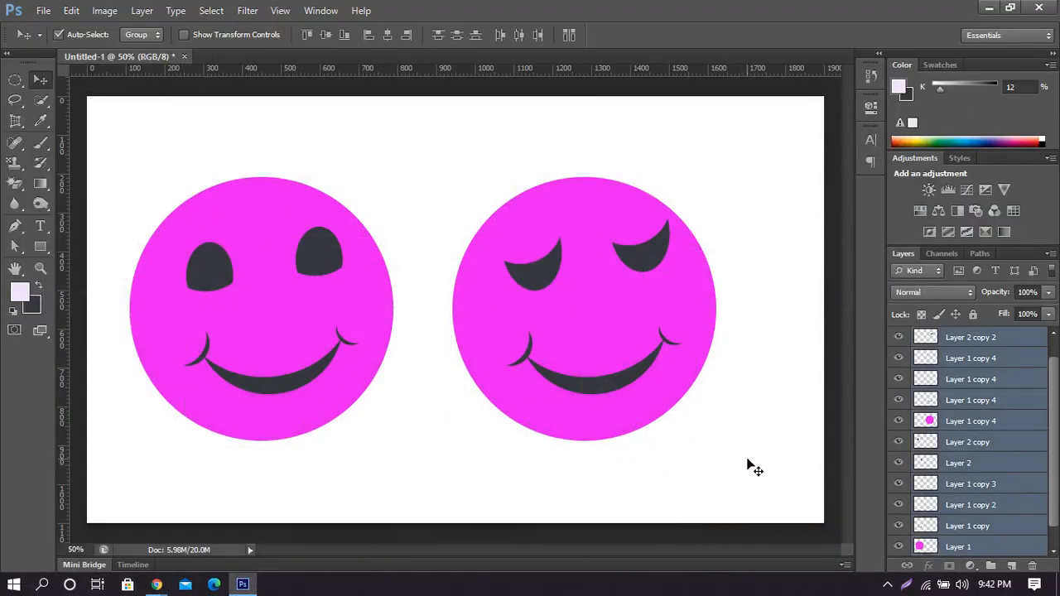
key("Delete")
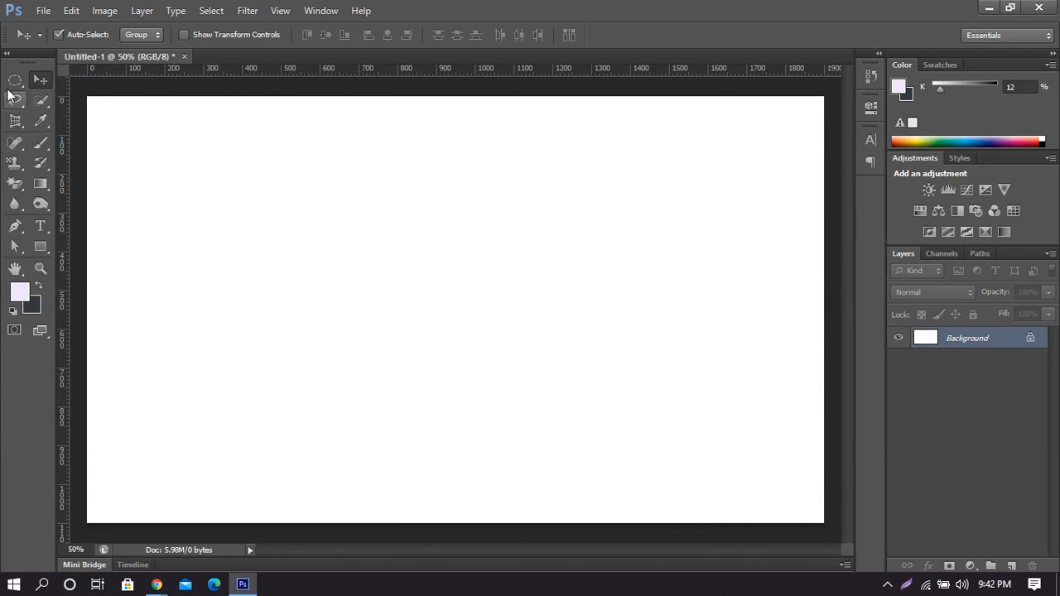
Make a rectangular marquee selection across the full canvas width near its top edge, about 150 px tall.
left_click_drag(15, 80, 856, 184)
left_click(82, 91)
left_click_drag(256, 161, 858, 169)
Look at the Google Meet call in the browser again and return to Photoshop.
mouse_move(157, 585)
left_click(124, 534)
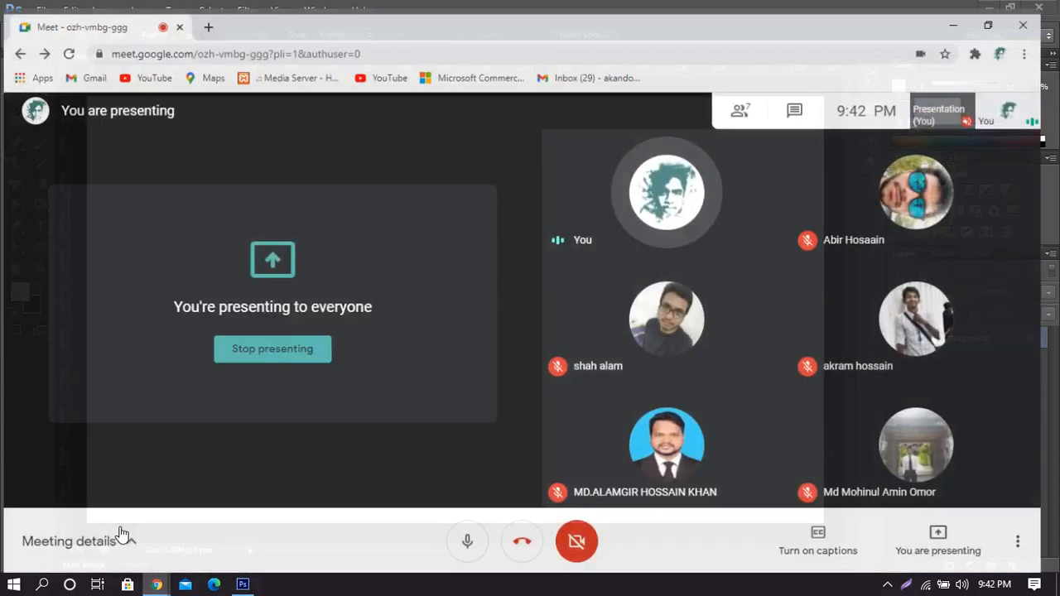
left_click(971, 10)
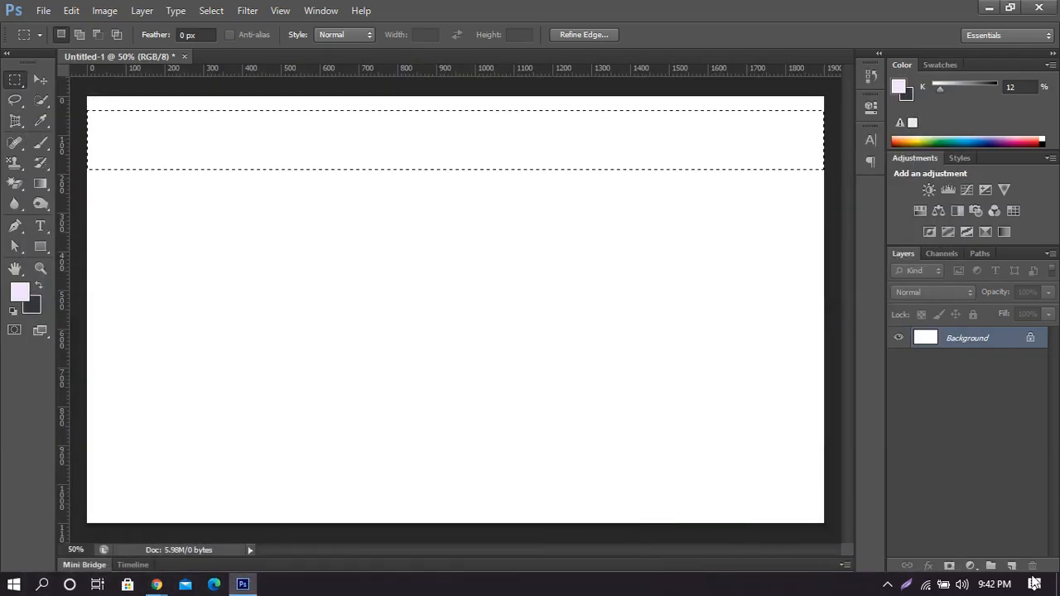
Fill the selected band with a strong blue foreground colour on a new layer, and clear the selection.
left_click(1014, 566)
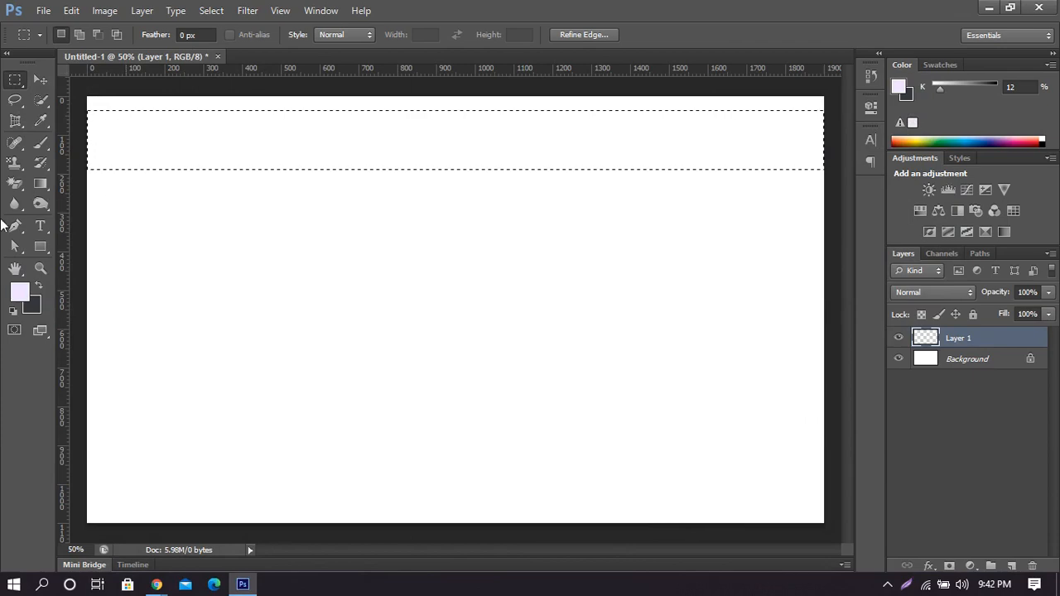
left_click(20, 293)
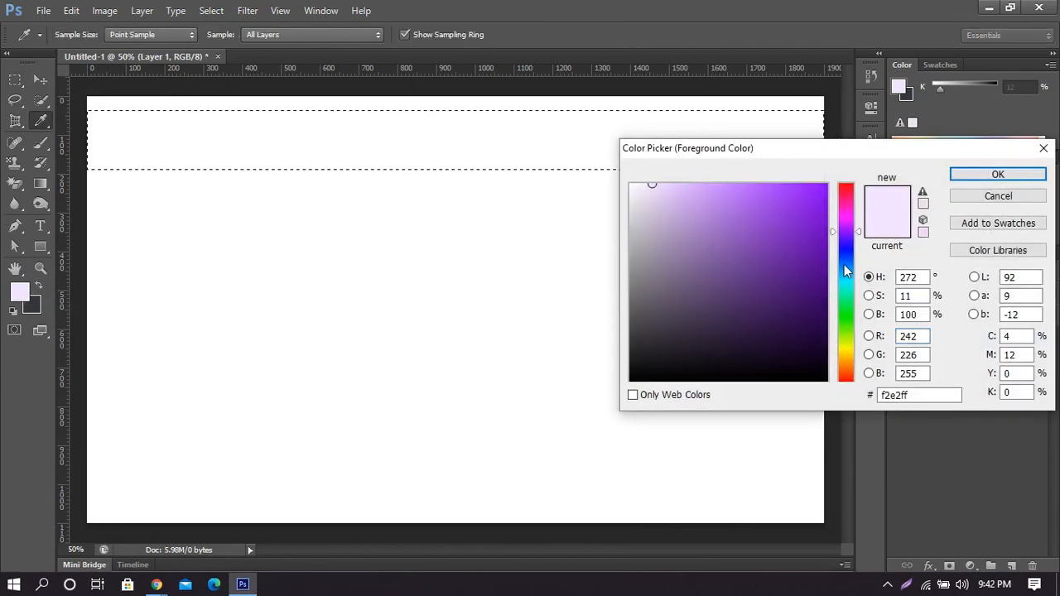
left_click(844, 262)
left_click(819, 224)
left_click(1000, 174)
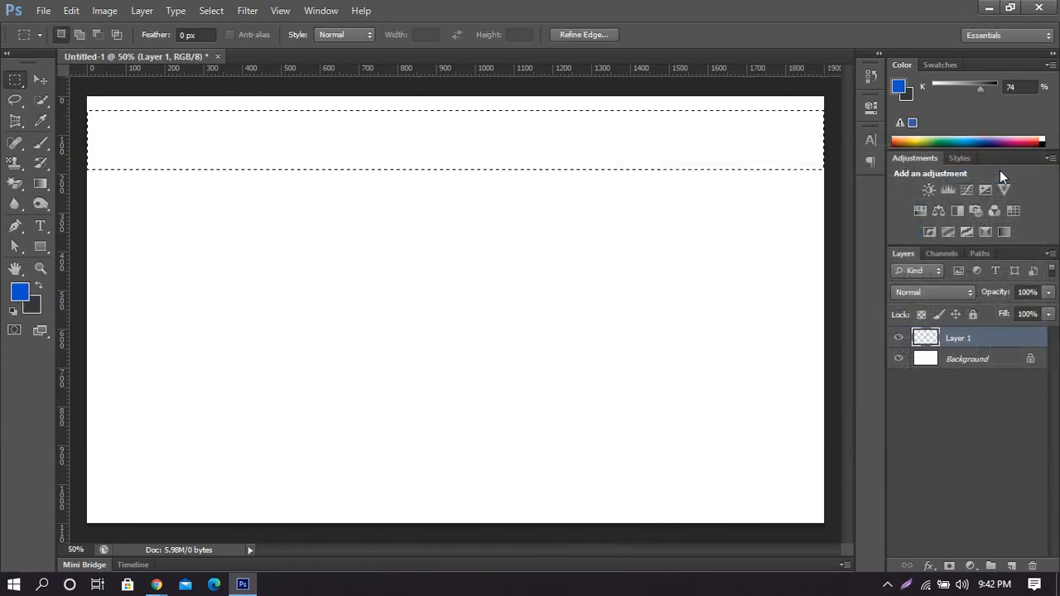
key("alt+BackSpace")
key("ctrl+d")
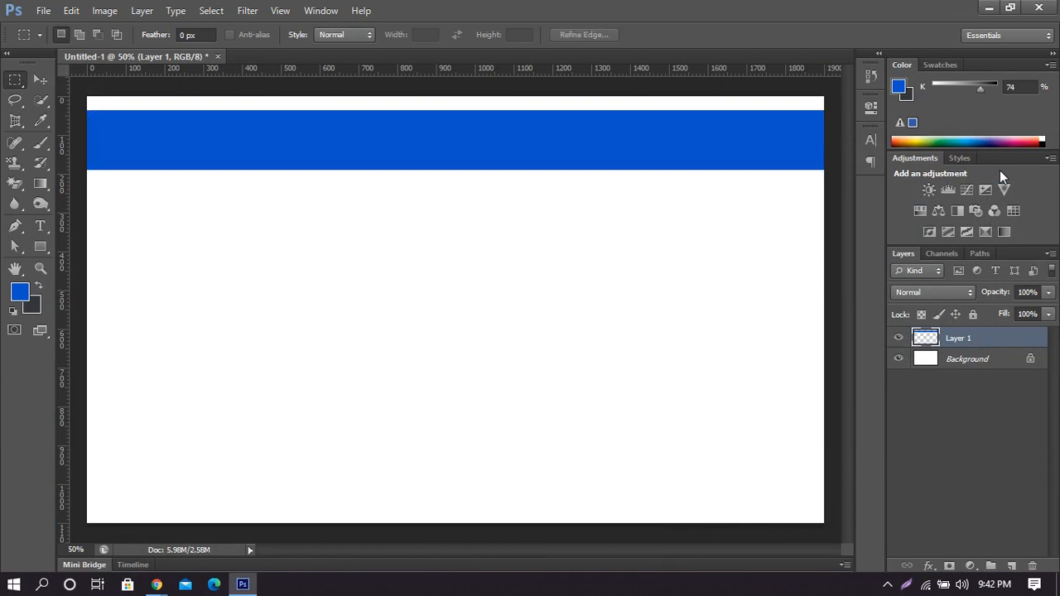
Duplicate the blue band three times down the canvas as roughly evenly spaced horizontal stripes, and shift the original slightly to even the gaps.
left_click(44, 80)
left_click_drag(373, 145, 442, 452)
left_click_drag(483, 184, 480, 165)
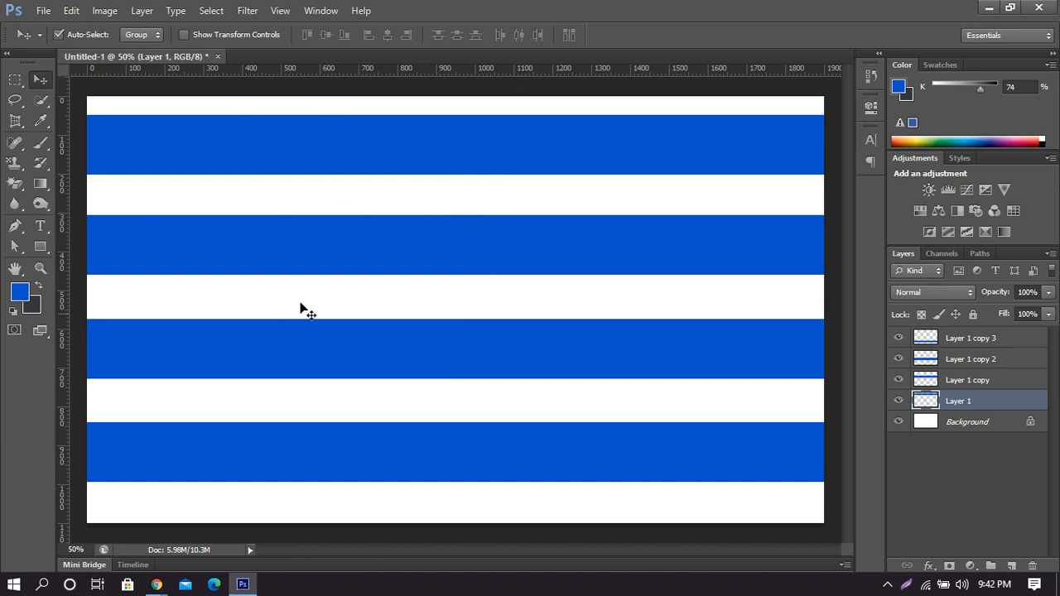
Delete all four blue stripe layers together, leaving only the white background.
left_click_drag(200, 101, 425, 505)
key("Delete")
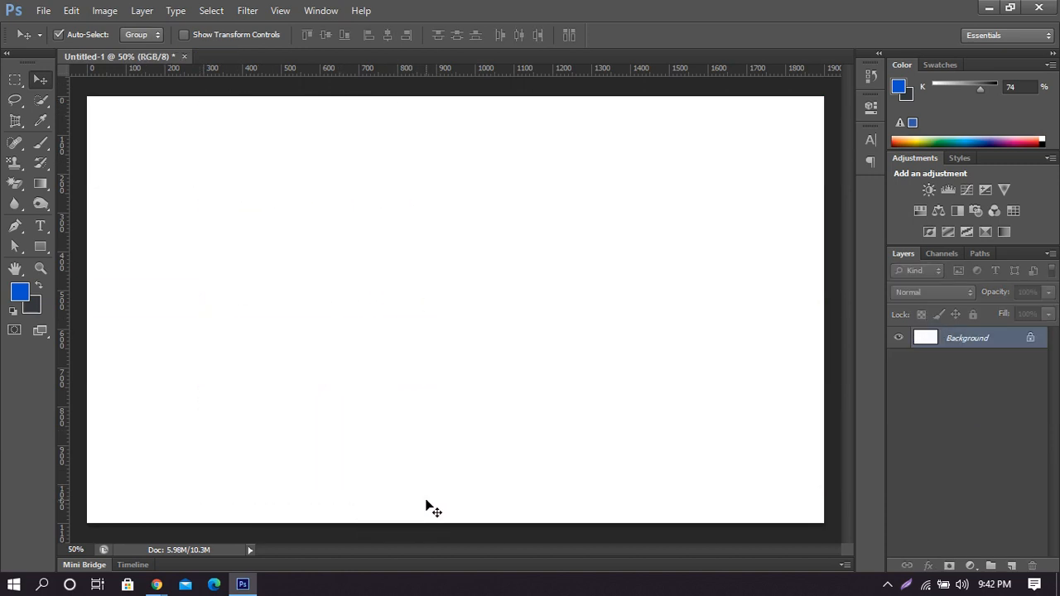
Add a new layer and make a rectangular marquee selection about 230 by 200 px in the canvas's upper-left area.
left_click(1011, 566)
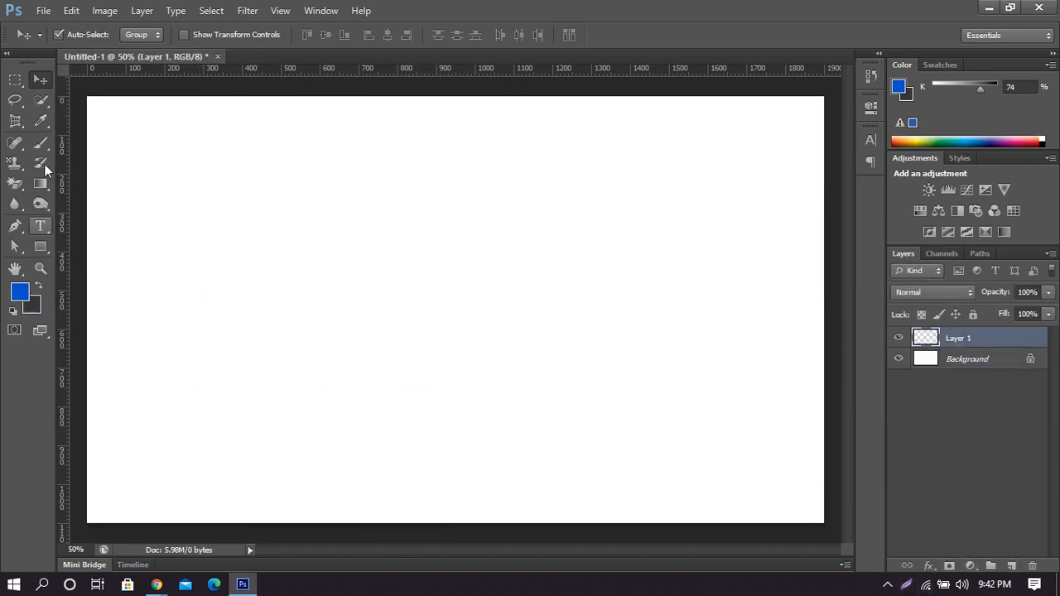
left_click(14, 80)
left_click_drag(154, 184, 244, 261)
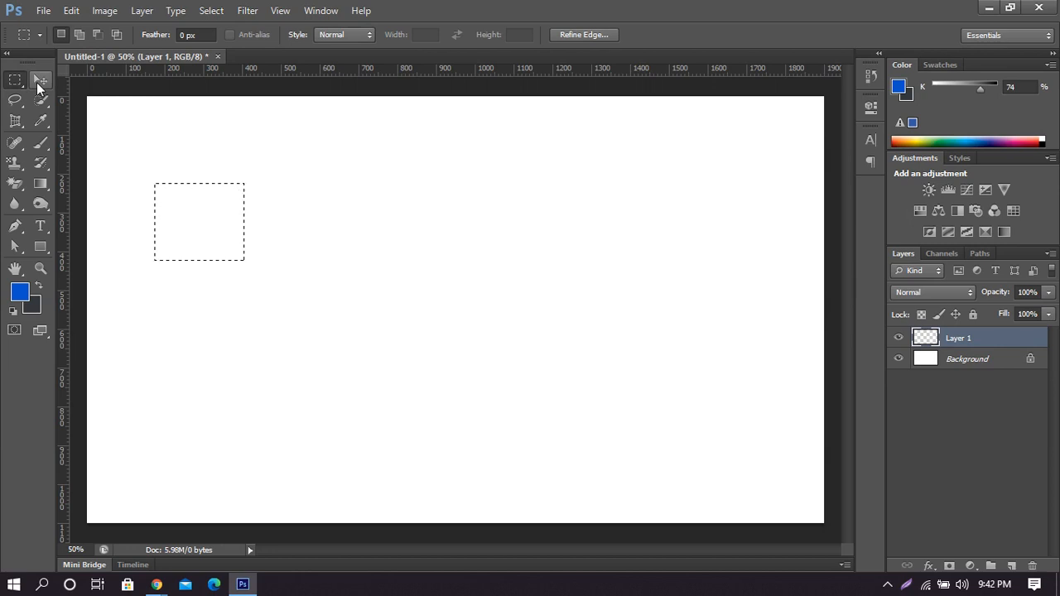
Fill the rectangular selection with blue, deselect it, and place a duplicate of the square to its right.
key("alt+BackSpace")
key("ctrl+d")
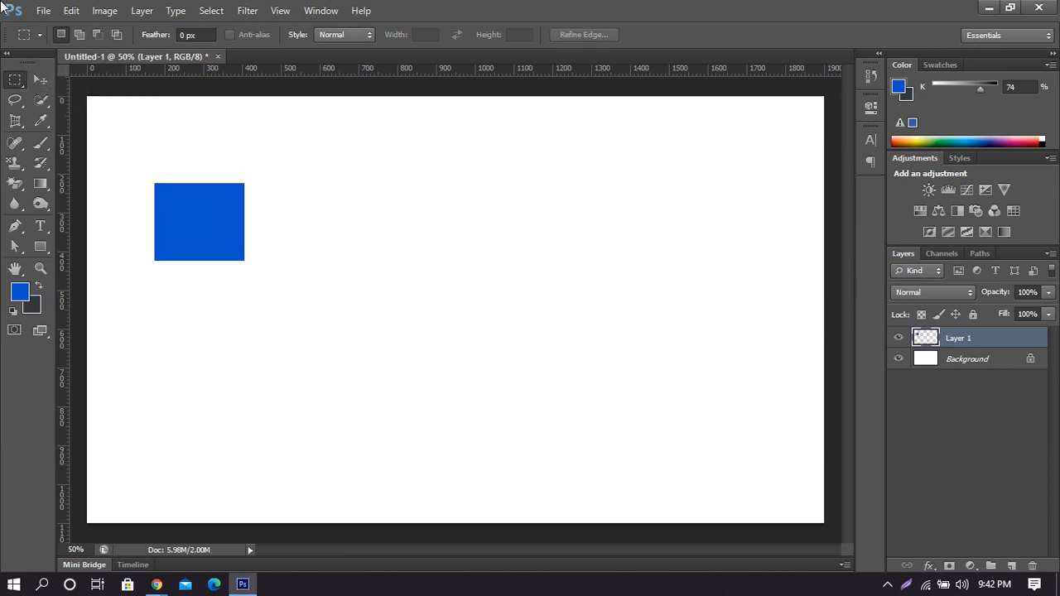
left_click(41, 80)
left_click_drag(200, 234, 367, 232)
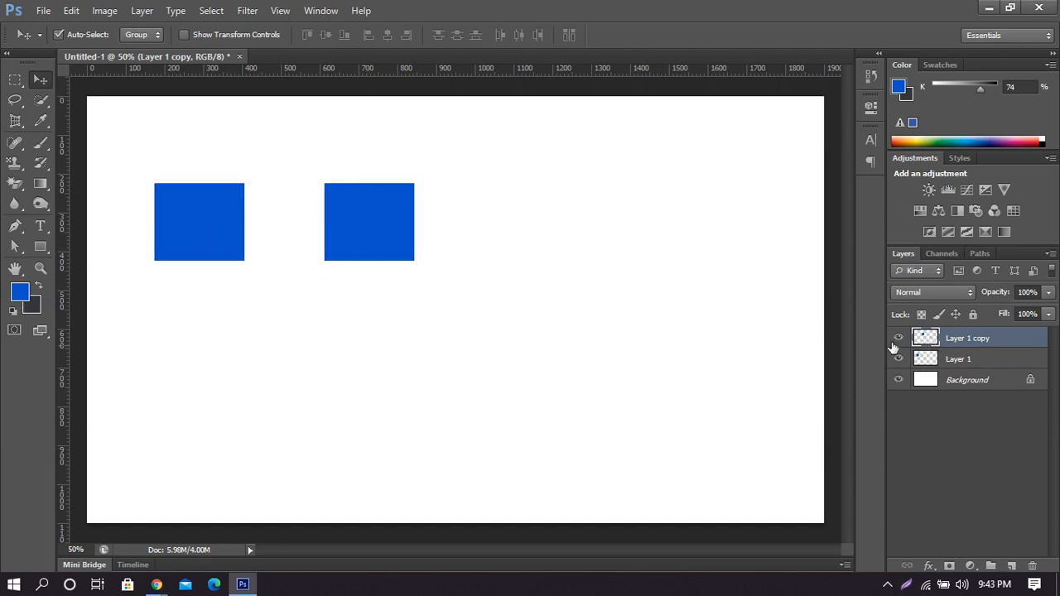
Recolour the duplicated square on Layer 1 copy magenta (#c80aca) by filling its outline, then deselect.
left_click(927, 343, "ctrl")
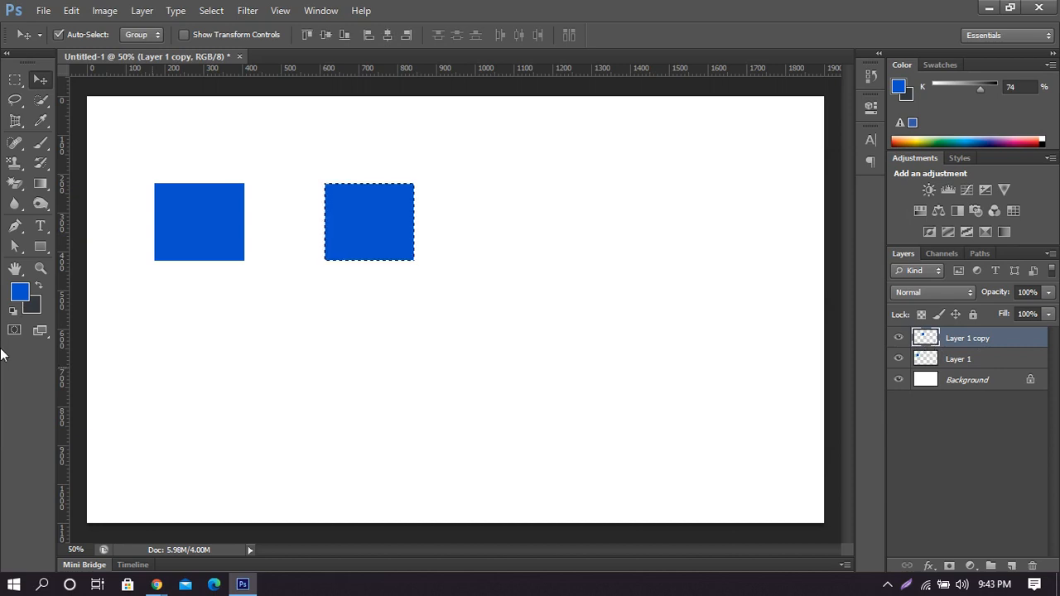
left_click(20, 292)
left_click(850, 298)
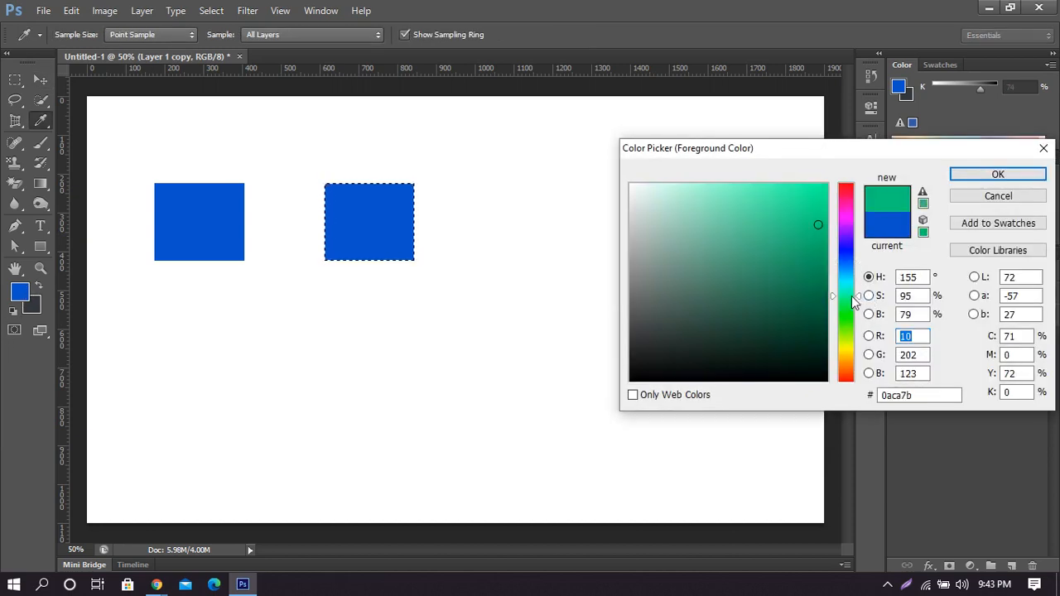
left_click(851, 217)
left_click(994, 176)
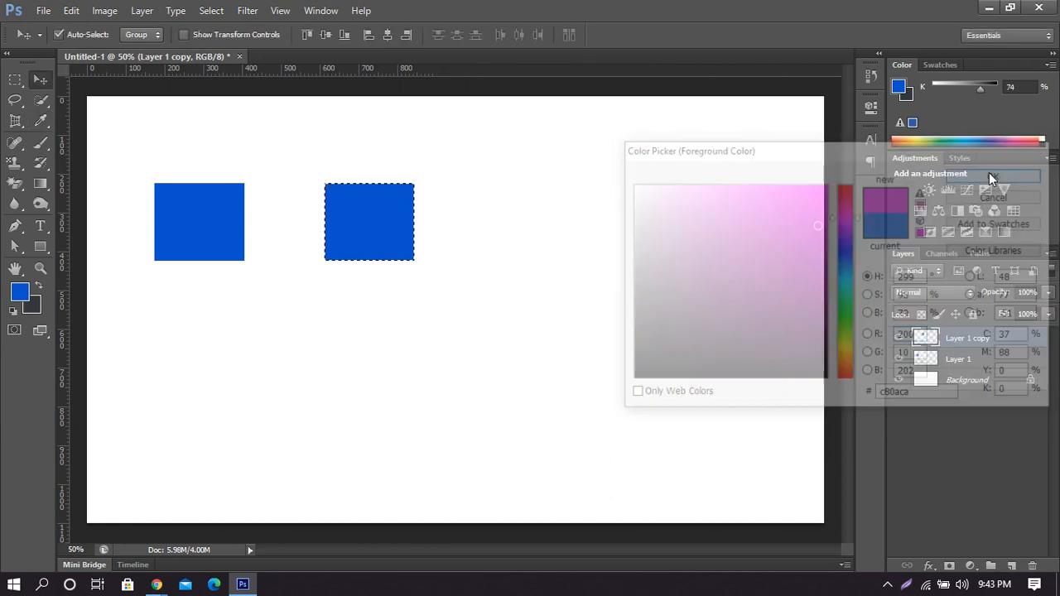
key("alt+BackSpace")
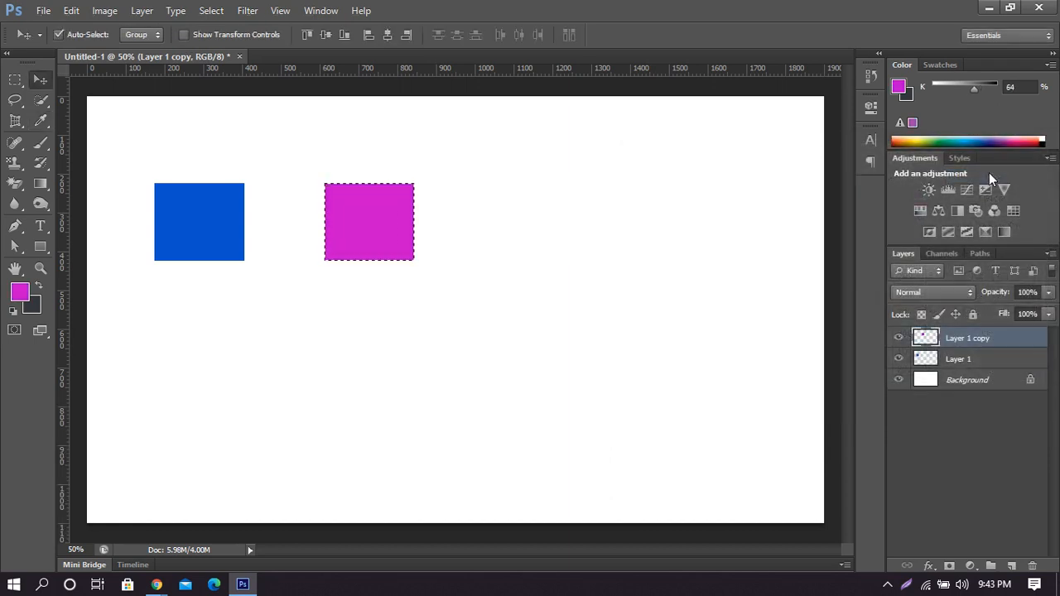
key("ctrl+d")
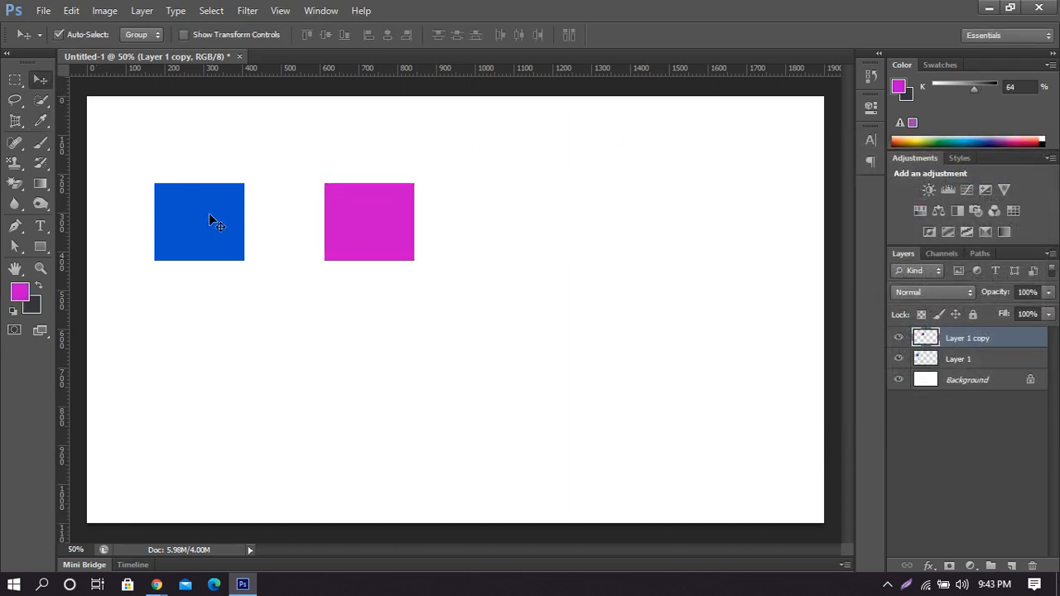
Move both squares toward the middle of the canvas, level with each other and with a gap between them.
left_click_drag(209, 221, 250, 248)
left_click_drag(368, 236, 596, 269)
left_click_drag(227, 251, 338, 274)
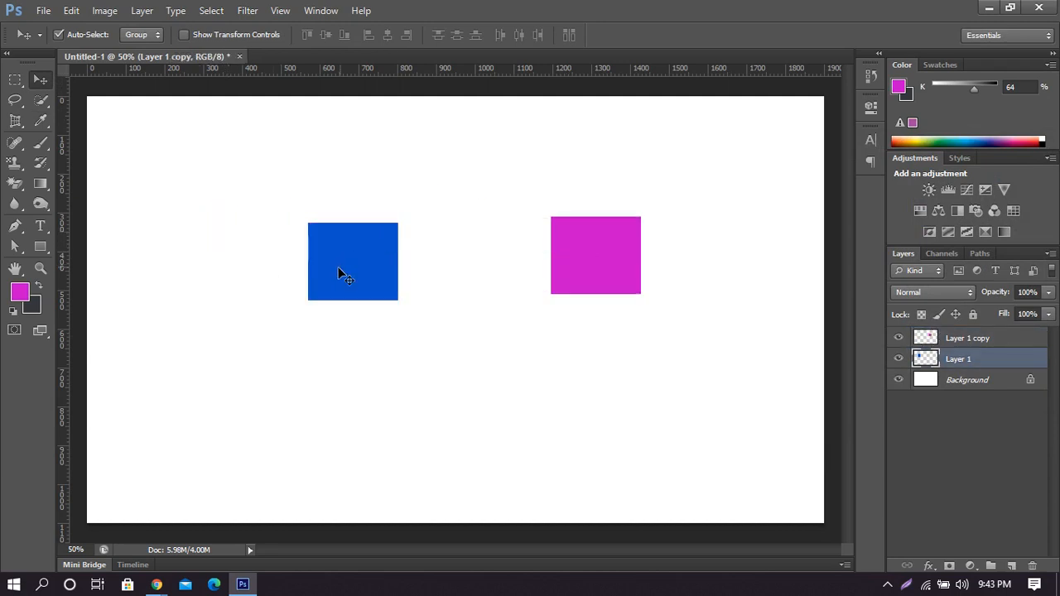
left_click_drag(561, 272, 519, 278)
Select the blue and magenta squares together on the canvas, adding one to the other and by enclosing both.
left_click(377, 166)
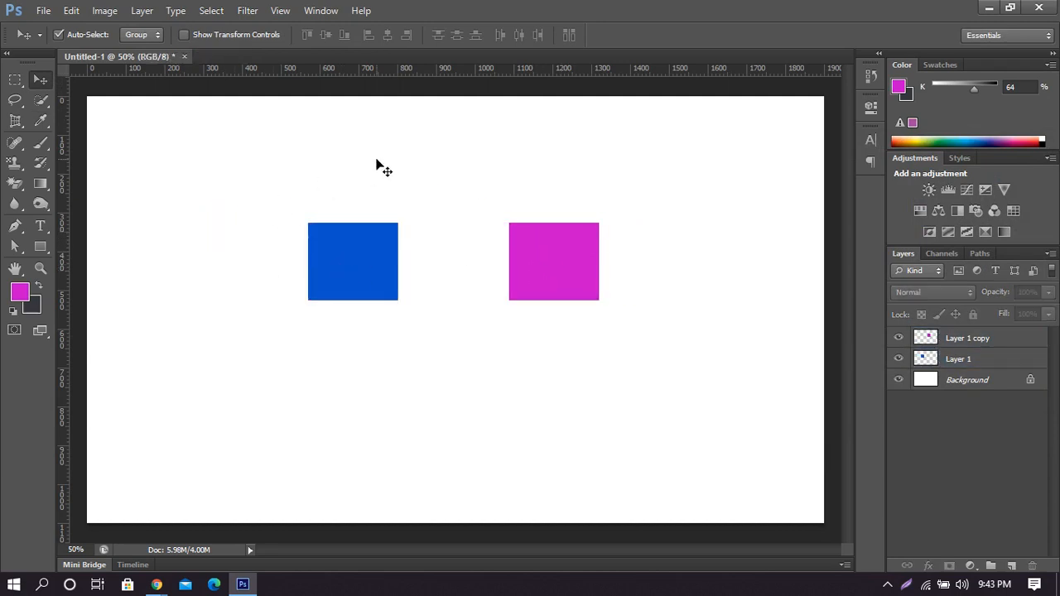
left_click(329, 263)
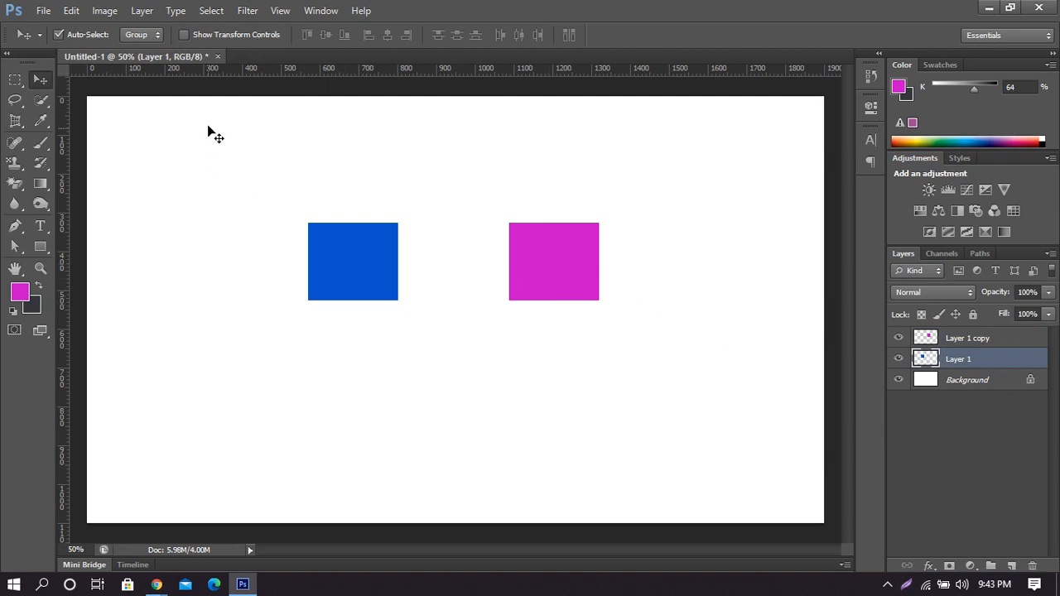
left_click(513, 294, "shift")
left_click(634, 151)
left_click(372, 268)
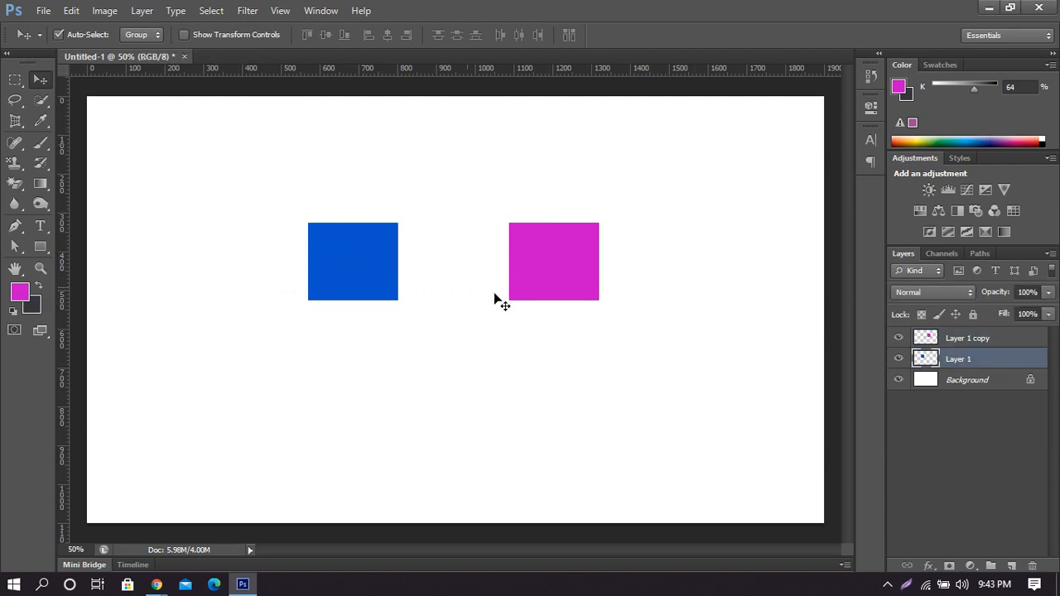
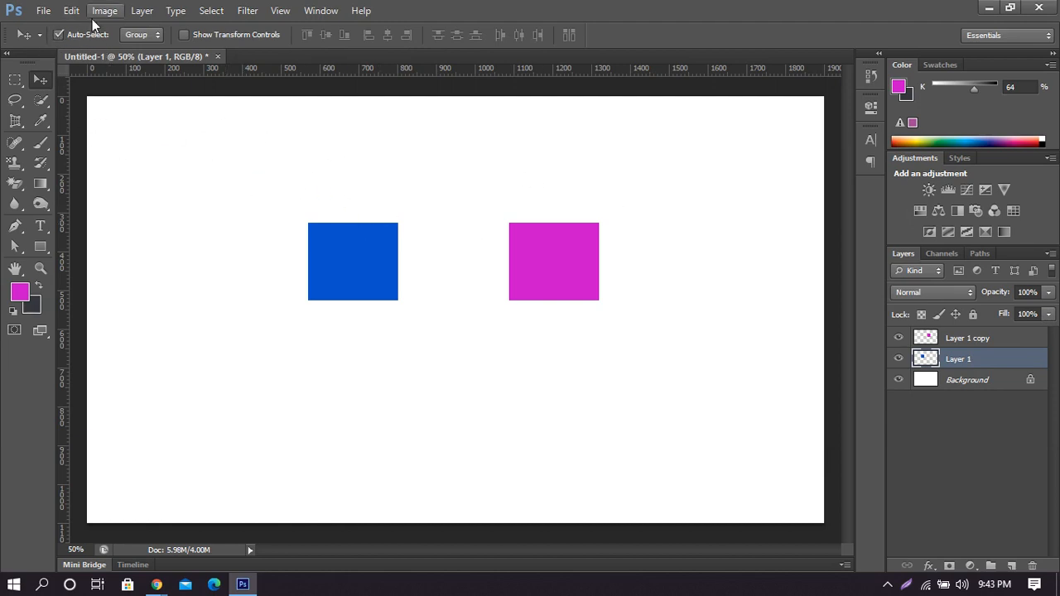
left_click_drag(238, 140, 751, 407)
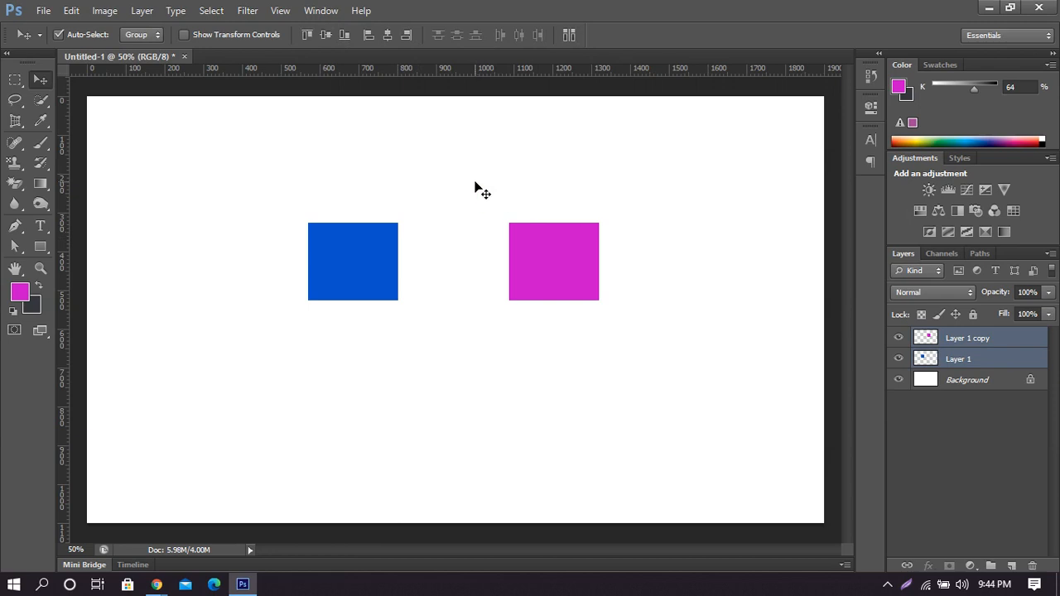
Stagger the squares by moving the blue one up and left and the magenta one down, then select both.
left_click(466, 265)
left_click_drag(367, 270, 322, 193)
left_click_drag(551, 260, 523, 326)
left_click_drag(194, 130, 670, 437)
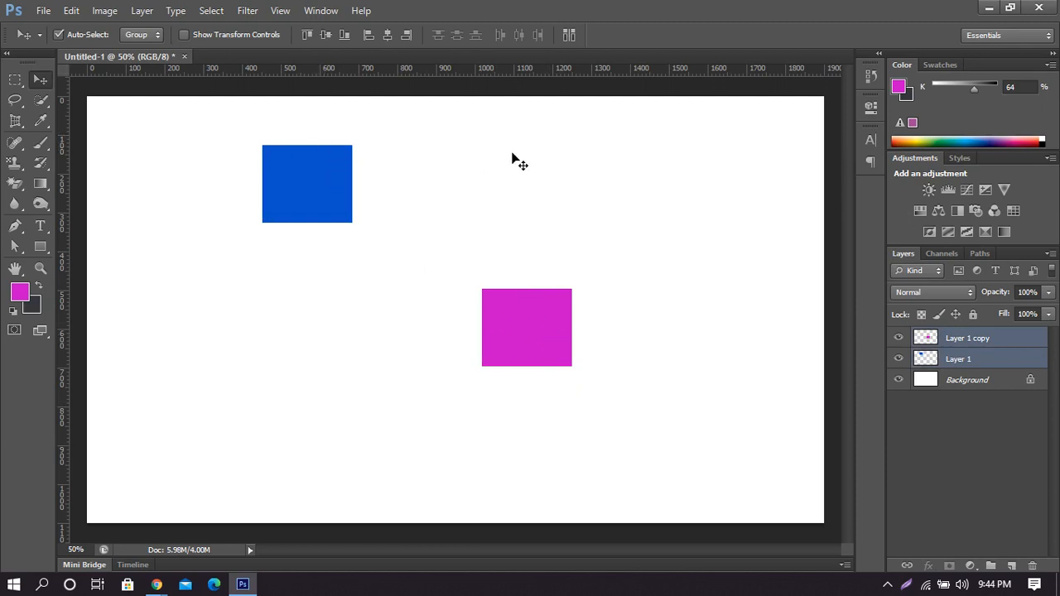
Try levelling the magenta square by hand, lower it again, select both squares and align their top edges.
left_click_drag(534, 294, 524, 198)
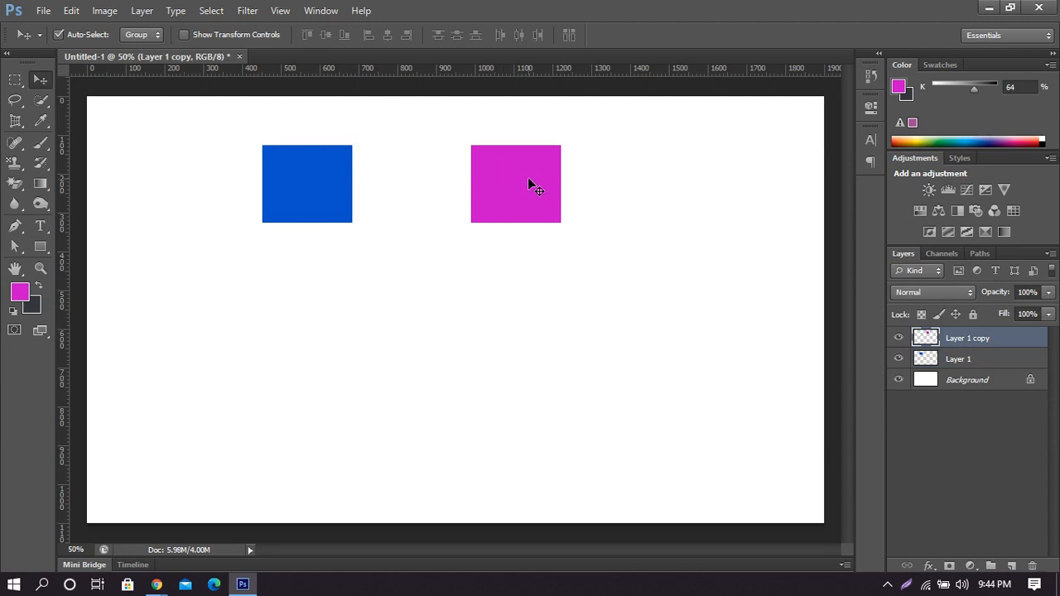
left_click_drag(530, 182, 519, 348)
left_click_drag(241, 109, 656, 461)
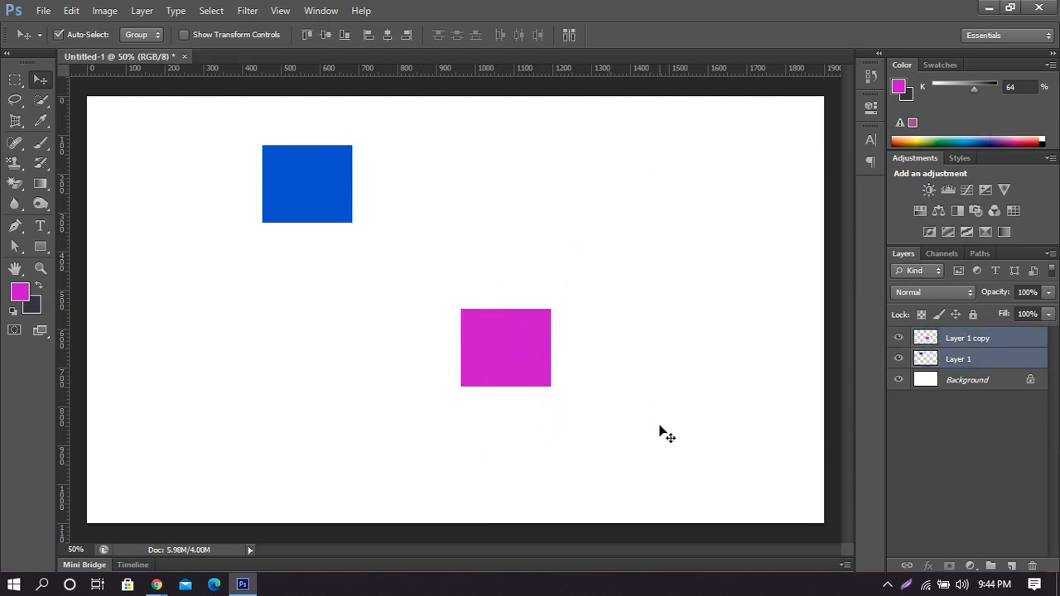
left_click(305, 35)
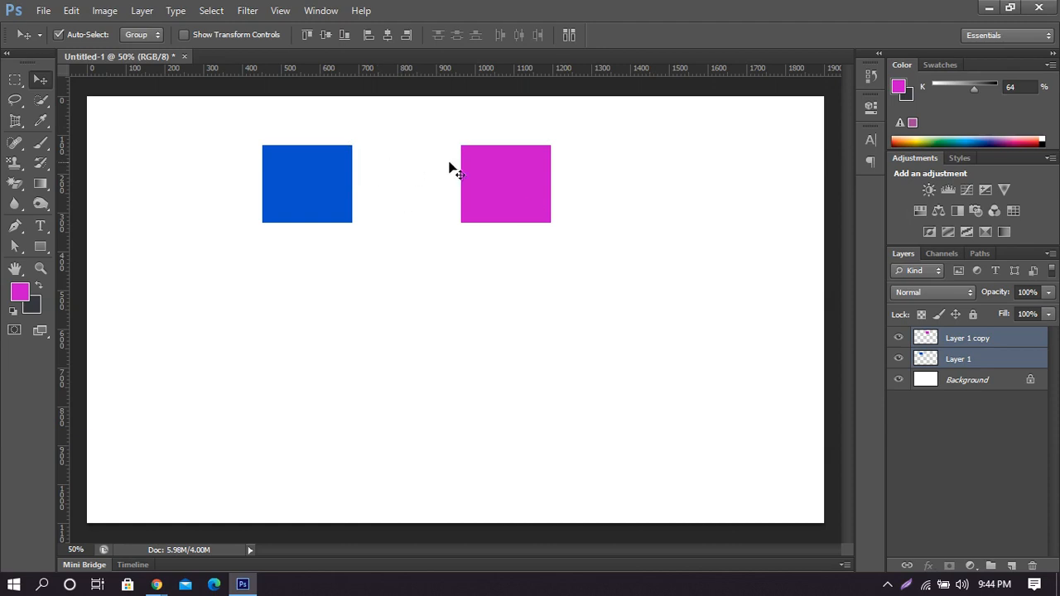
Offset the two squares vertically with the magenta one far lower, select both and align their top edges again.
left_click_drag(511, 185, 541, 391)
left_click(545, 358)
left_click_drag(240, 107, 657, 479)
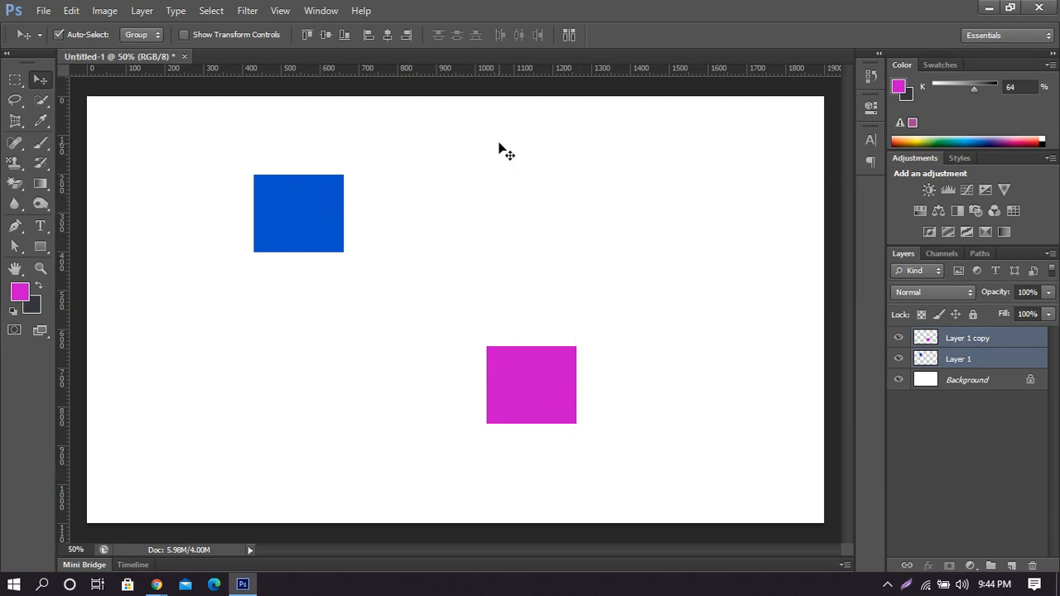
left_click(309, 34)
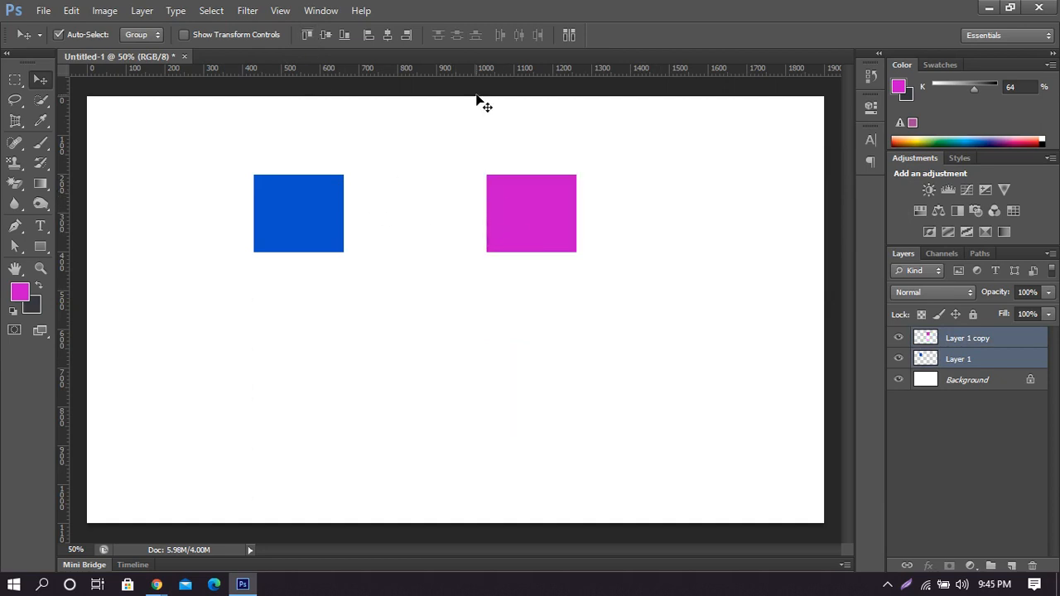
Make two more magenta copies stepping diagonally down to the right, select all four squares and align their top edges.
left_click_drag(538, 227, 735, 450)
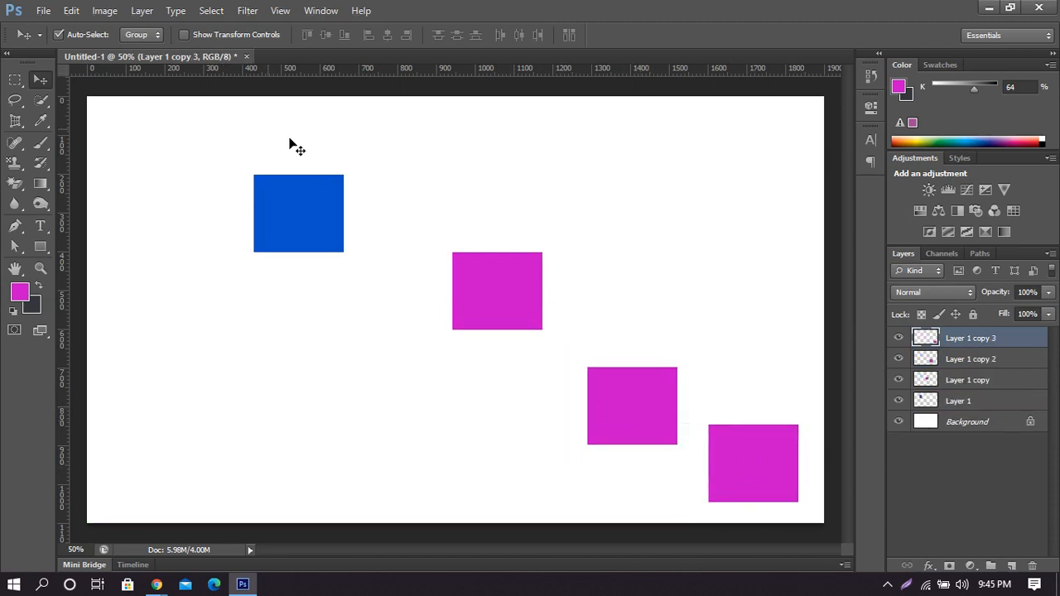
left_click_drag(267, 129, 764, 476)
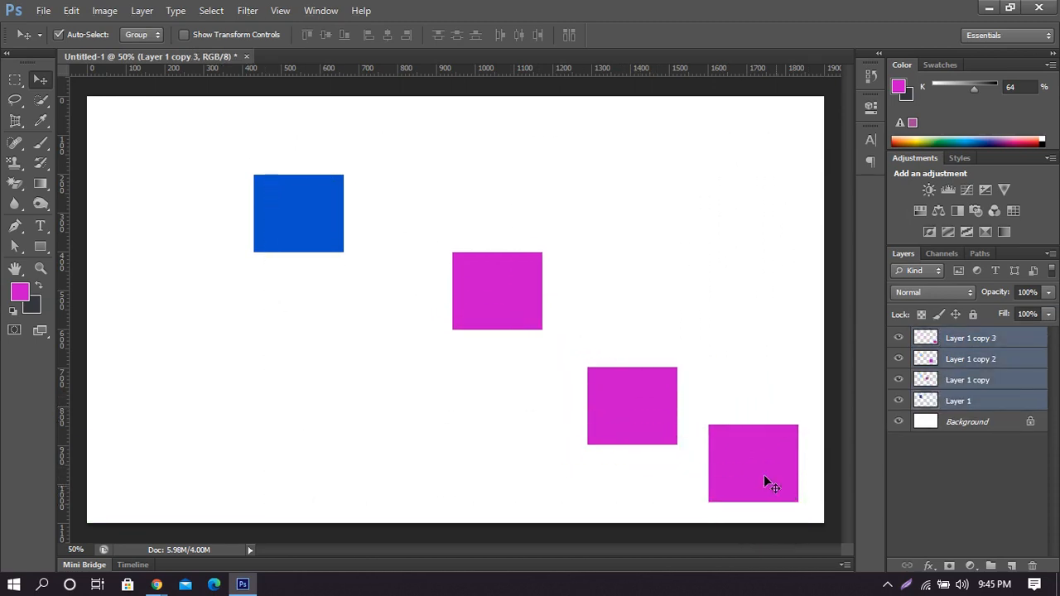
left_click(309, 33)
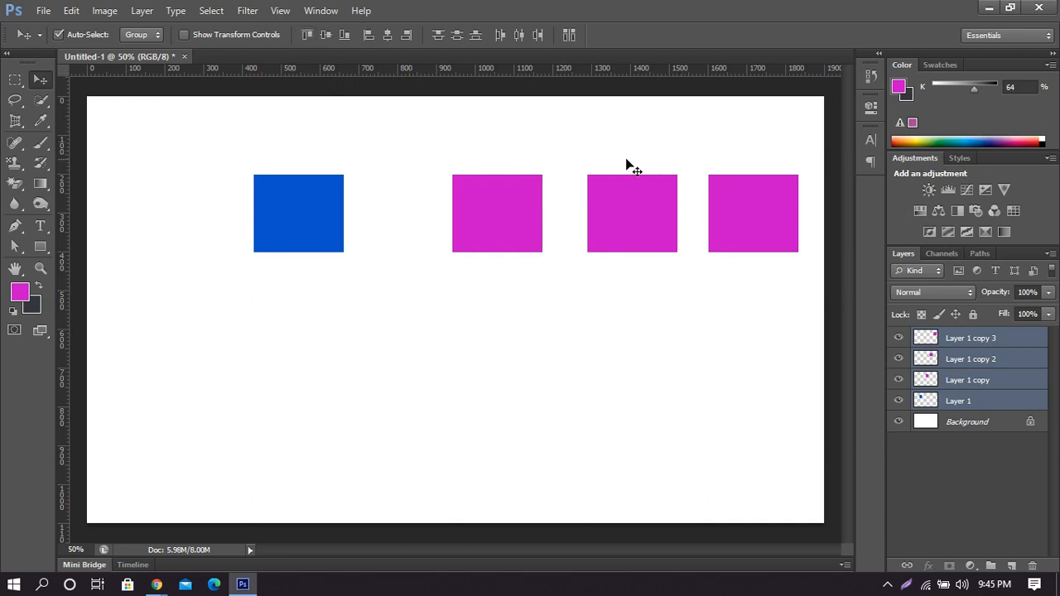
Delete the two rightmost magenta squares.
left_click(703, 134)
left_click_drag(640, 131, 804, 300)
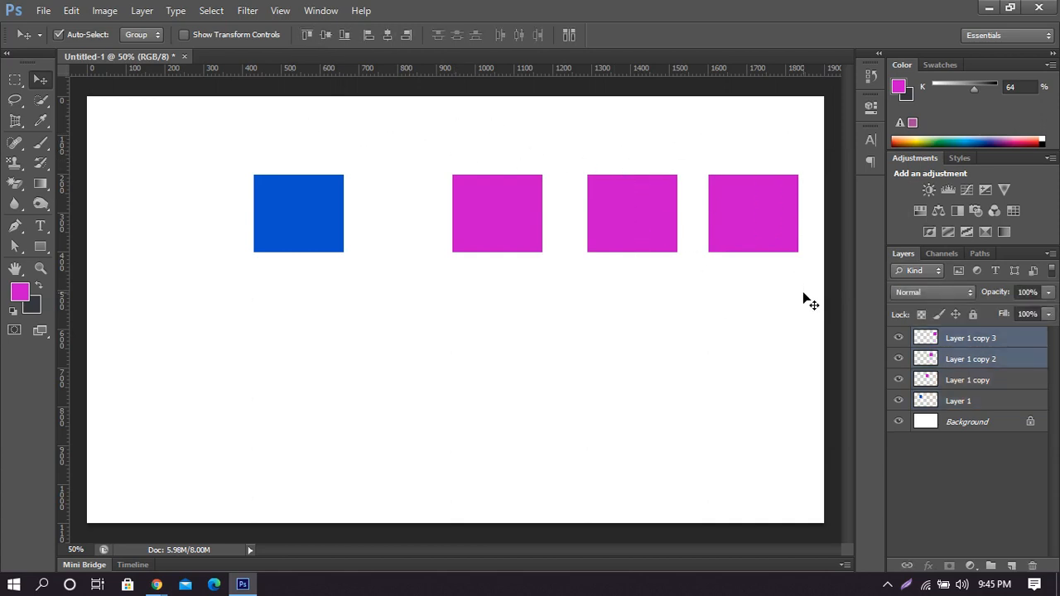
key("Delete")
Move the magenta square well below the blue one and free-transform the blue square into a wider, much taller rectangle.
left_click_drag(495, 240, 525, 400)
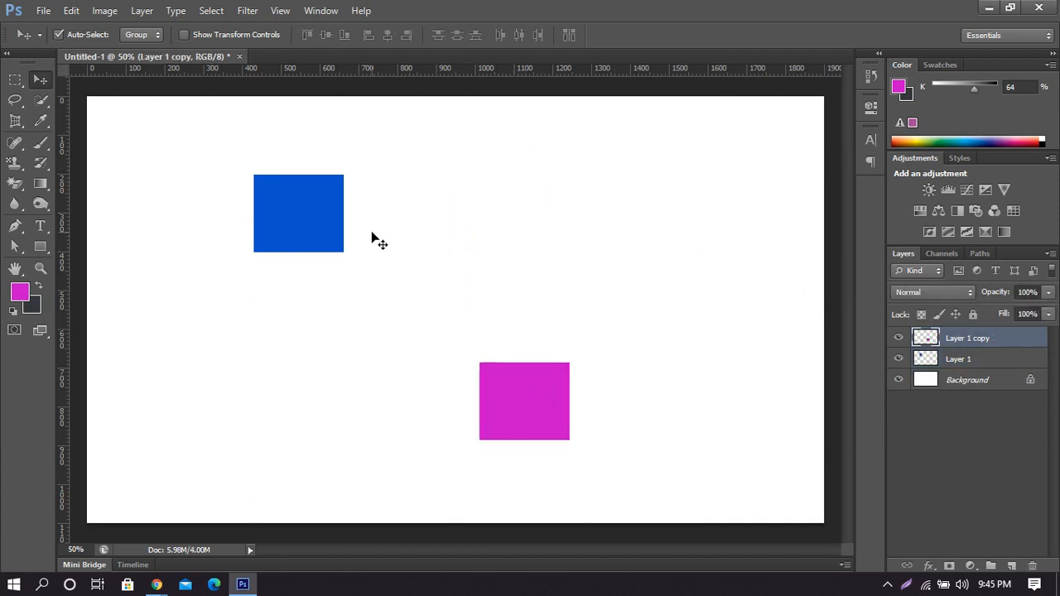
left_click_drag(325, 207, 327, 246)
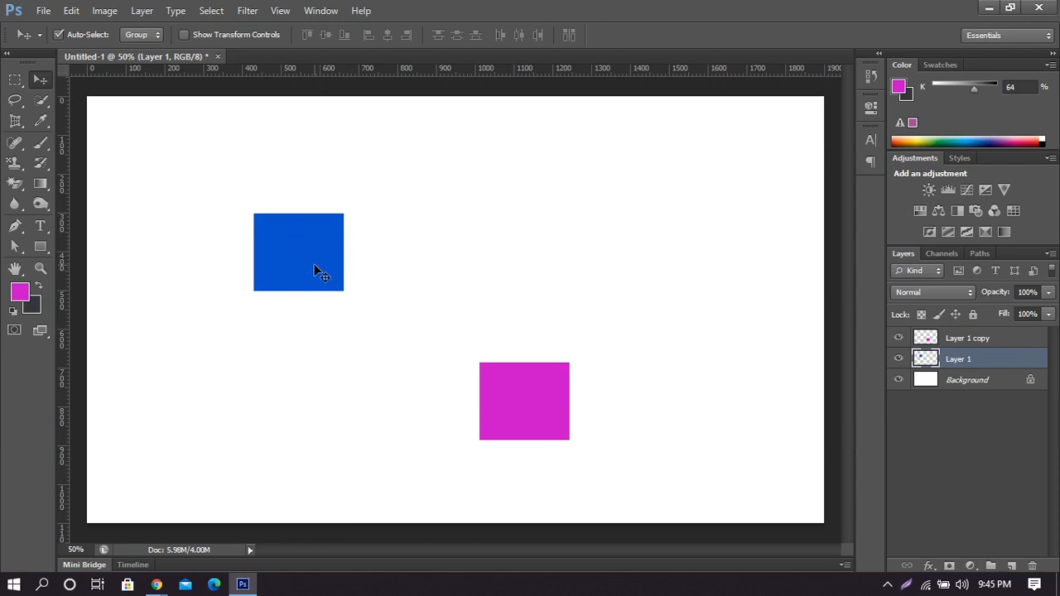
key("ctrl+t")
left_click_drag(299, 290, 300, 363)
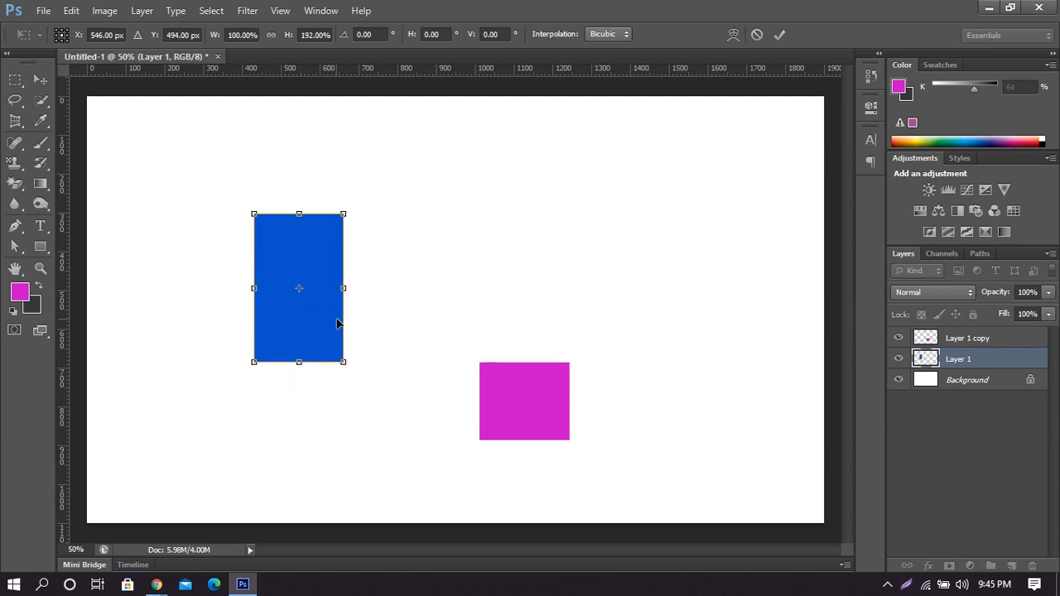
left_click_drag(345, 290, 362, 289)
left_click_drag(308, 362, 307, 354)
key("Return")
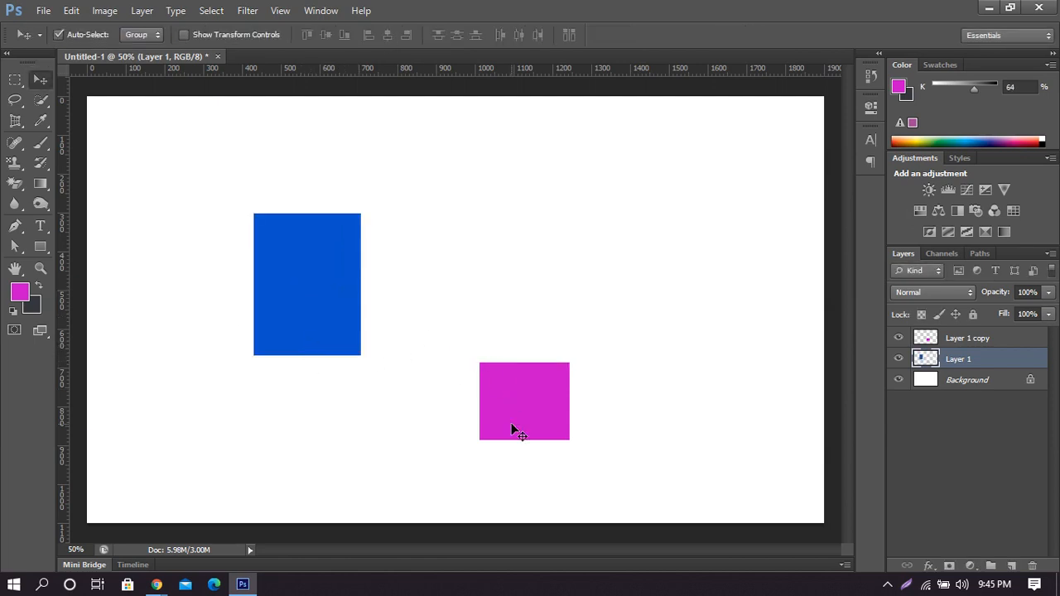
Set the blue rectangle higher than the magenta square, select both and align their vertical centres.
left_click_drag(514, 431, 394, 313)
left_click_drag(417, 279, 550, 396)
left_click_drag(275, 278, 278, 219)
left_click_drag(194, 147, 685, 499)
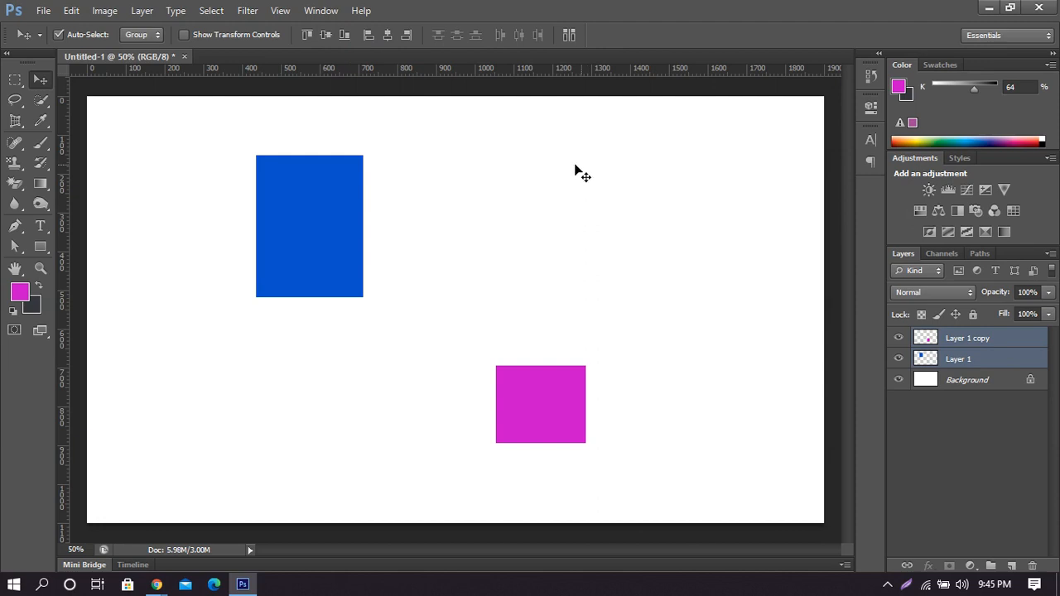
left_click_drag(237, 140, 718, 496)
left_click(326, 34)
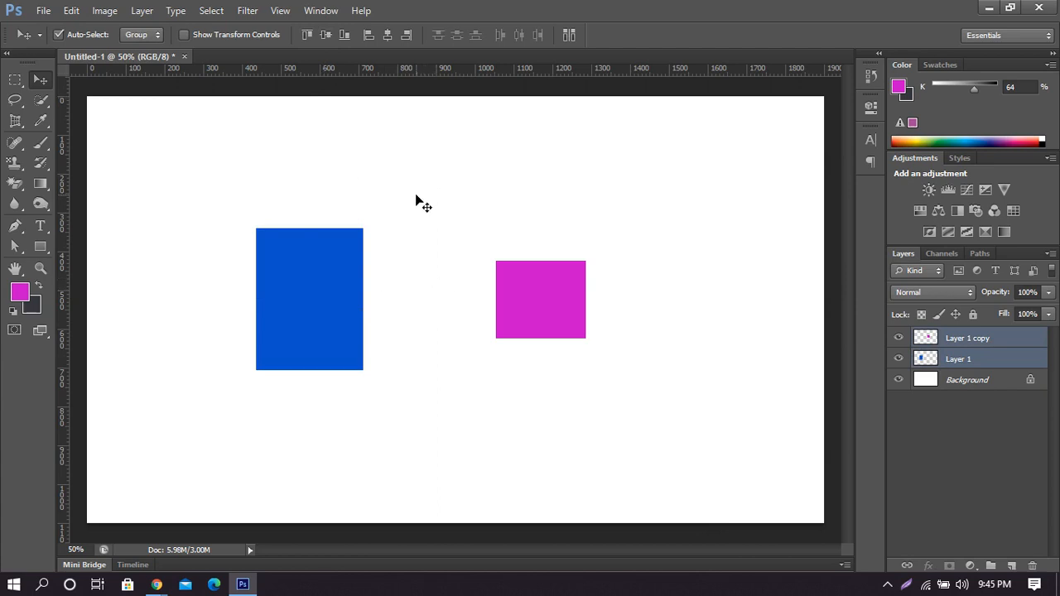
Shift both shapes up and left, nudge the magenta square left onto the blue rectangle's centre, then move it back out to the right.
left_click_drag(282, 153, 539, 313)
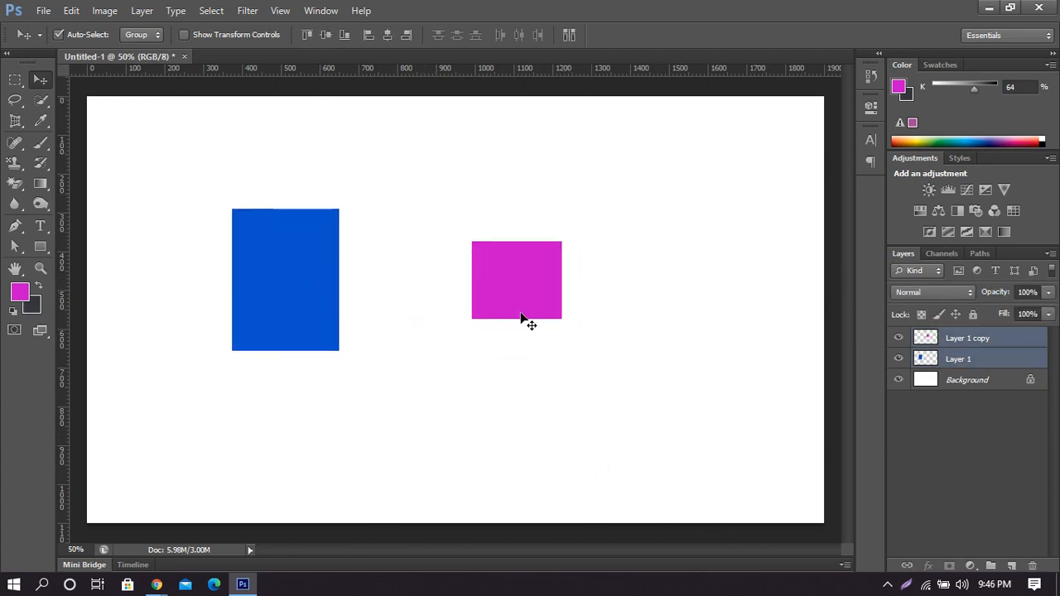
left_click(539, 307)
key("Left")
key("Left")
key("Left")
key("Left")
key("Left")
key("Left")
key("Left")
key("Left")
key("Left")
key("Left")
key("Left")
key("Left")
key("Left")
key("Left")
key("Left")
key("Left")
key("Left")
key("Left")
key("Left")
key("Left")
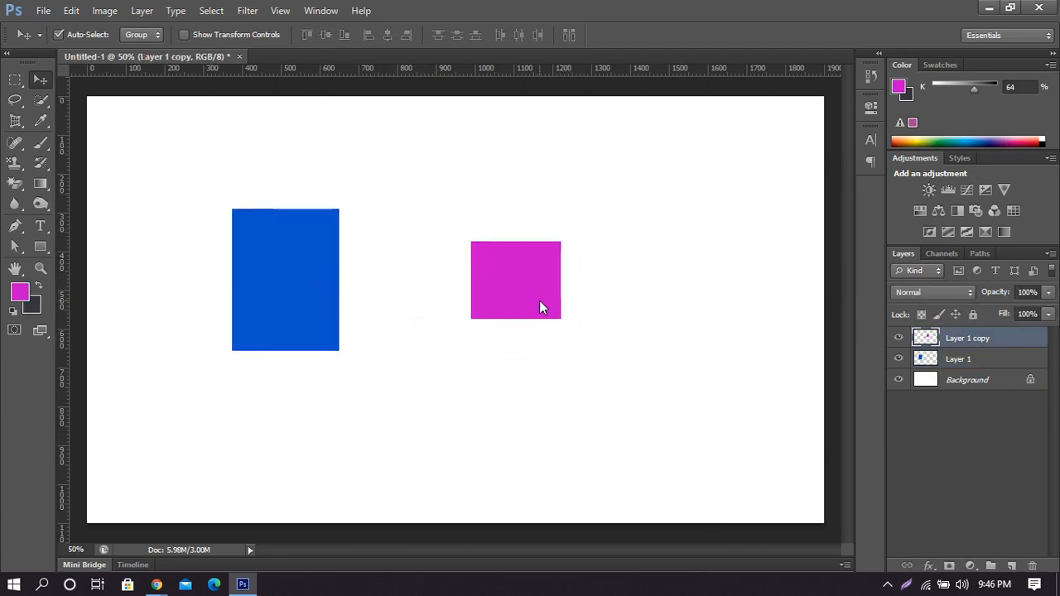
key("Left")
key("Left")
key("Left")
key("Left")
key("Left")
key("Left")
key("Left")
key("Left")
key("Left")
key("Left")
key("Left")
key("Left")
key("Left")
key("Left")
key("Left")
key("Left")
key("Left")
key("Left")
key("Left")
key("Left")
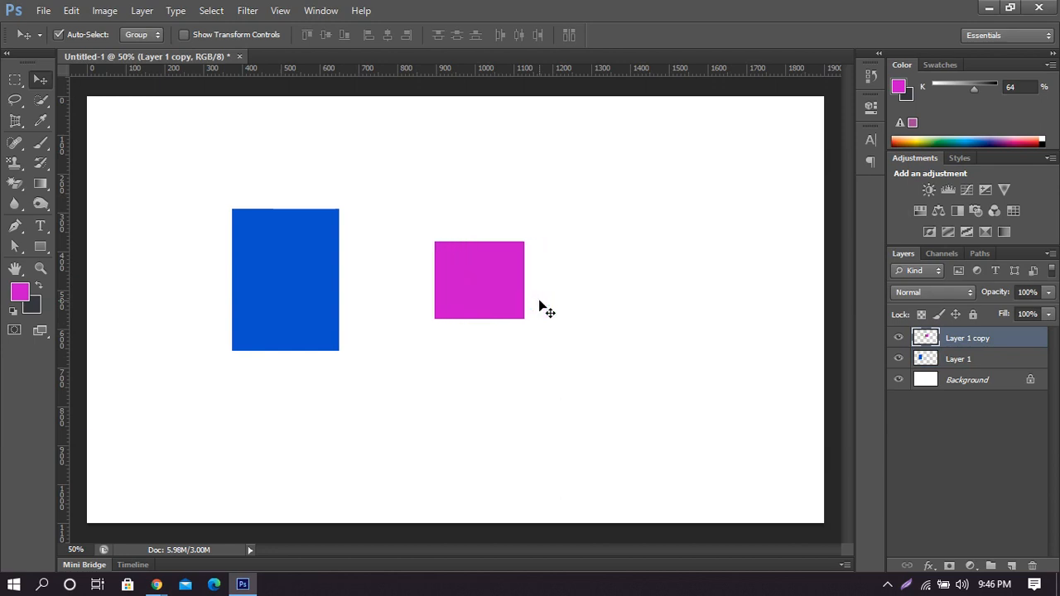
key("Left")
key("Left")
key("Left")
key("Left")
key("Left")
key("Left")
key("Left")
key("Left")
key("Left")
key("Left")
key("Left")
key("Left")
key("Left")
key("Left")
key("Left")
key("Left")
key("Left")
key("Left")
key("Left")
key("Left")
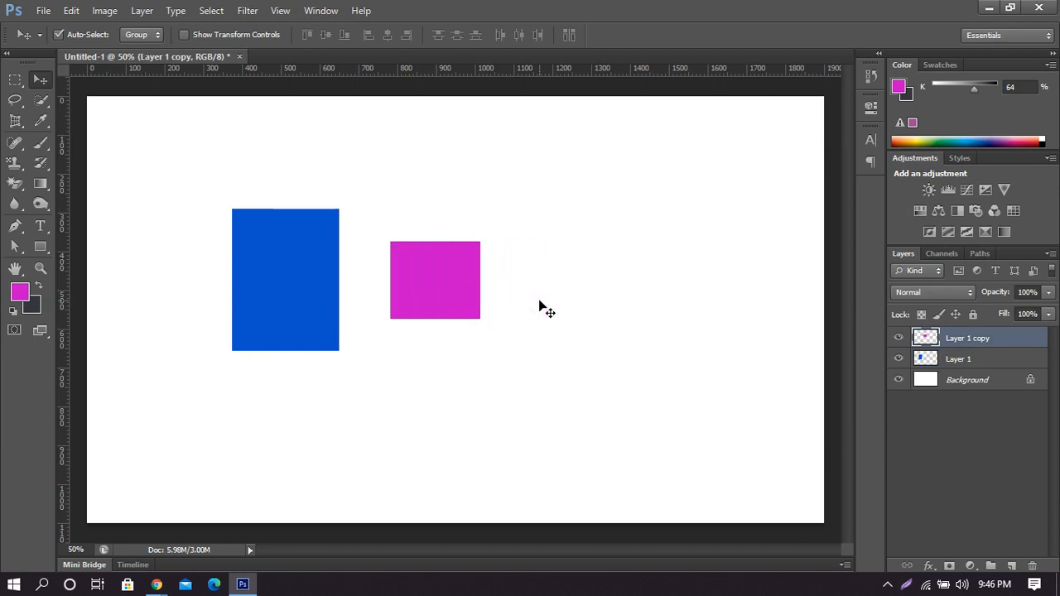
key("Left")
key("Left")
key("Left")
key("Left")
key("Left")
key("Left")
key("Left")
key("Left")
key("Left")
key("Left")
key("Left")
key("Left")
key("Left")
key("Left")
key("Left")
key("Left")
key("Left")
key("Left")
key("Left")
key("Left")
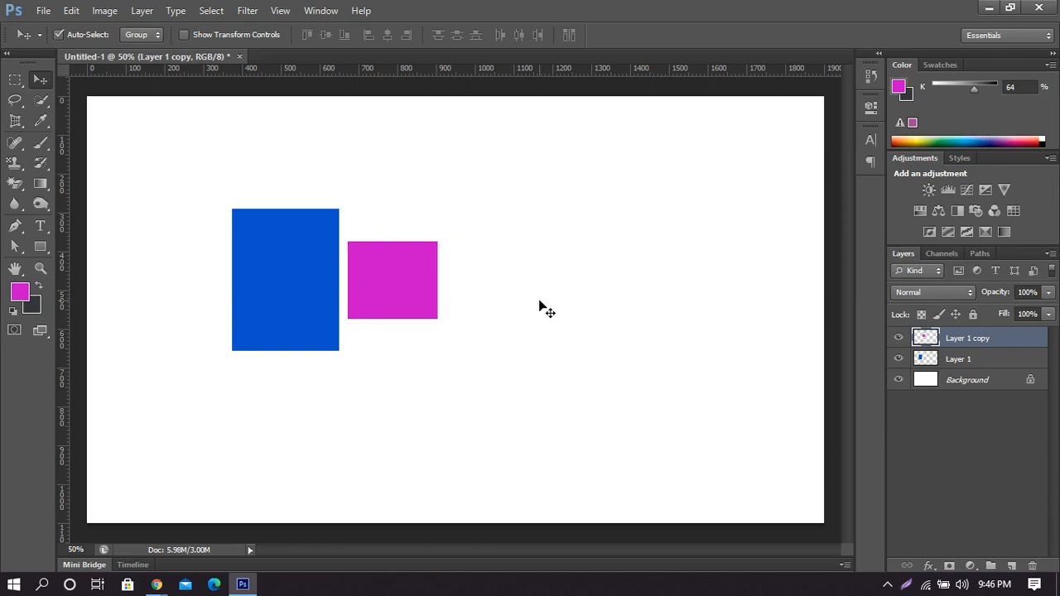
key("Left")
key("Left")
key("Left")
key("Left")
key("Left")
key("Left")
key("Left")
key("Left")
key("Left")
key("Left")
key("Left")
key("Left")
key("Left")
key("Left")
key("Left")
key("Left")
key("Left")
key("Left")
key("Left")
key("Left")
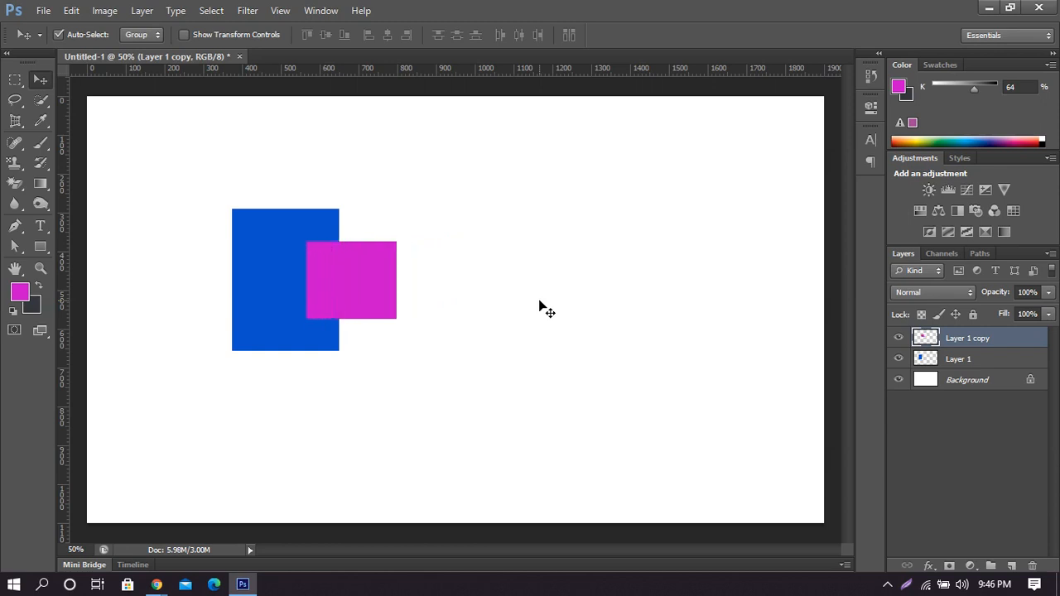
key("Left")
key("Left")
key("Left")
key("Left")
key("Left")
key("Left")
key("Left")
key("Left")
key("Left")
key("Left")
key("Left")
key("Left")
key("Left")
key("Left")
key("Left")
key("Left")
key("Left")
key("Left")
key("Left")
key("Left")
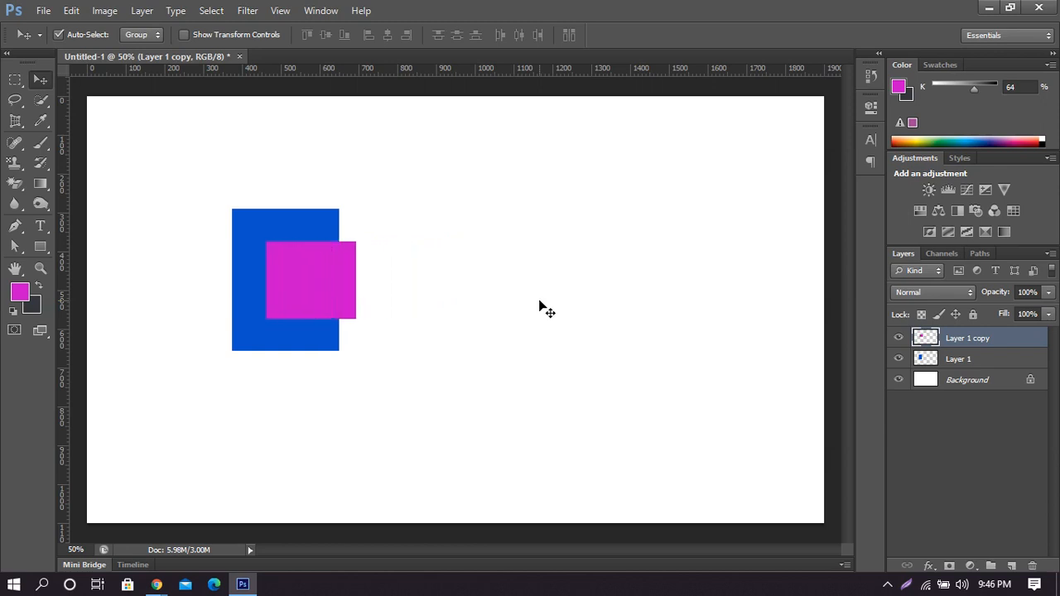
key("Left")
key("Left")
key("Left")
key("Left")
key("Left")
key("Left")
key("Left")
key("Left")
key("Left")
key("Left")
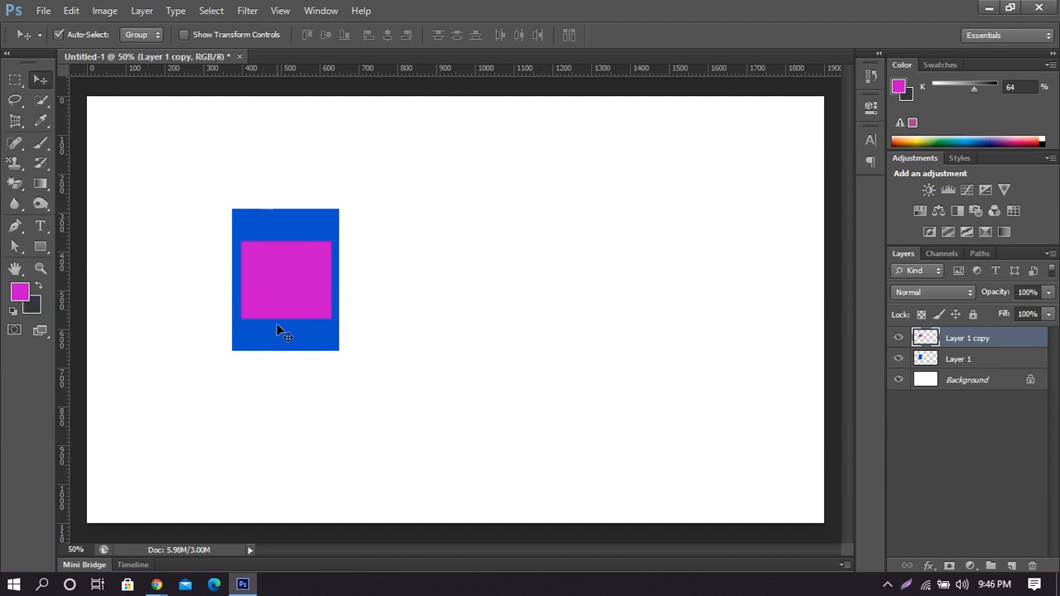
left_click(361, 280)
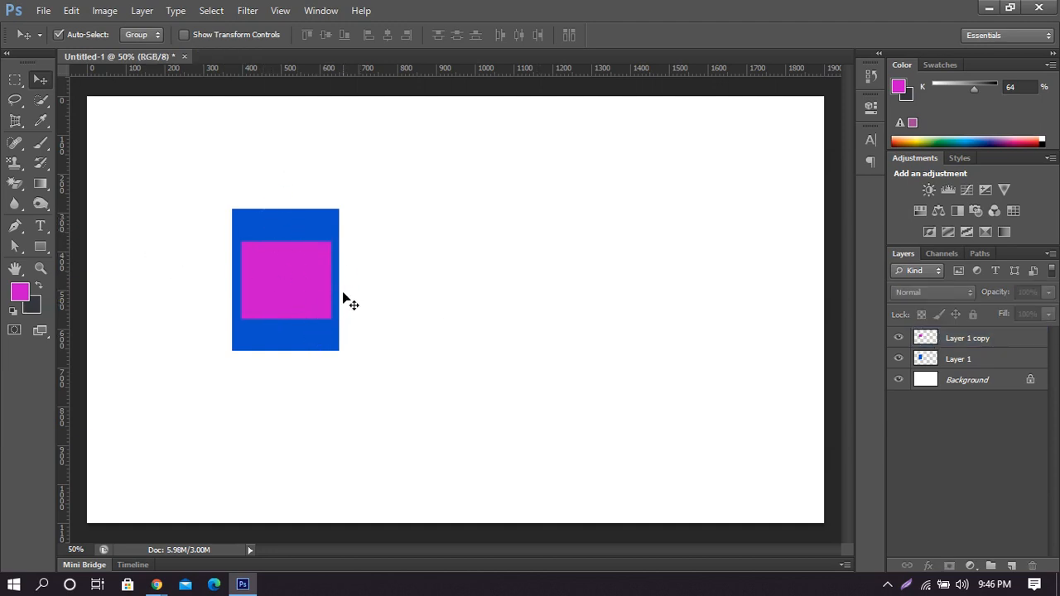
left_click_drag(319, 284, 678, 322)
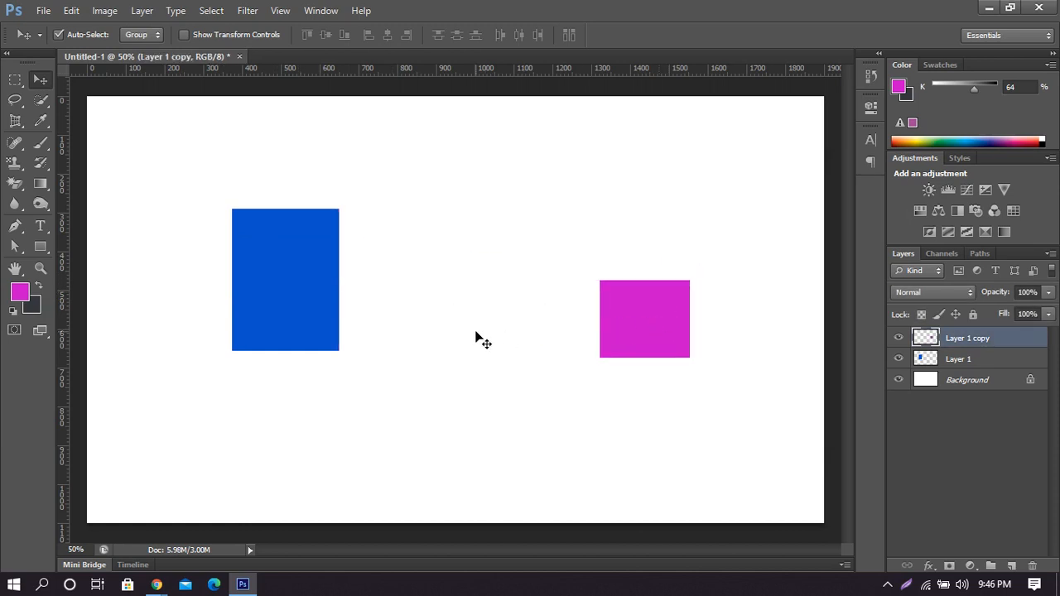
Undo the recent moves, the vertical-centre alignment and the free transform until the blue shape is a small square again.
key("ctrl+z")
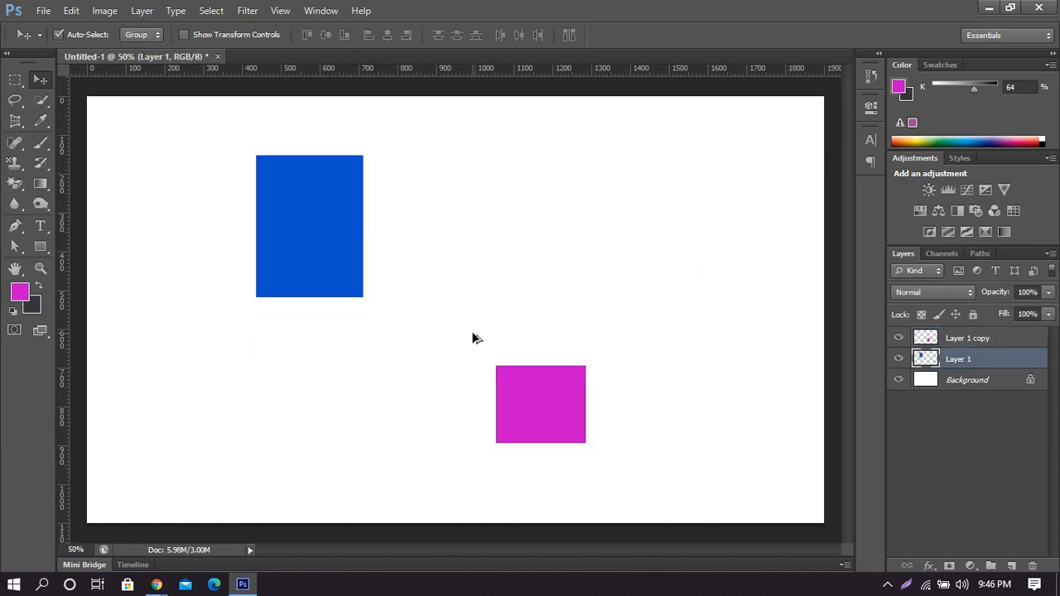
key("ctrl+alt+z")
key("ctrl+alt+z")
key("ctrl+alt+z")
Reposition the two squares so the blue one sits upper left and the magenta one well below it to the right.
left_click_drag(497, 377, 541, 351)
left_click(464, 248)
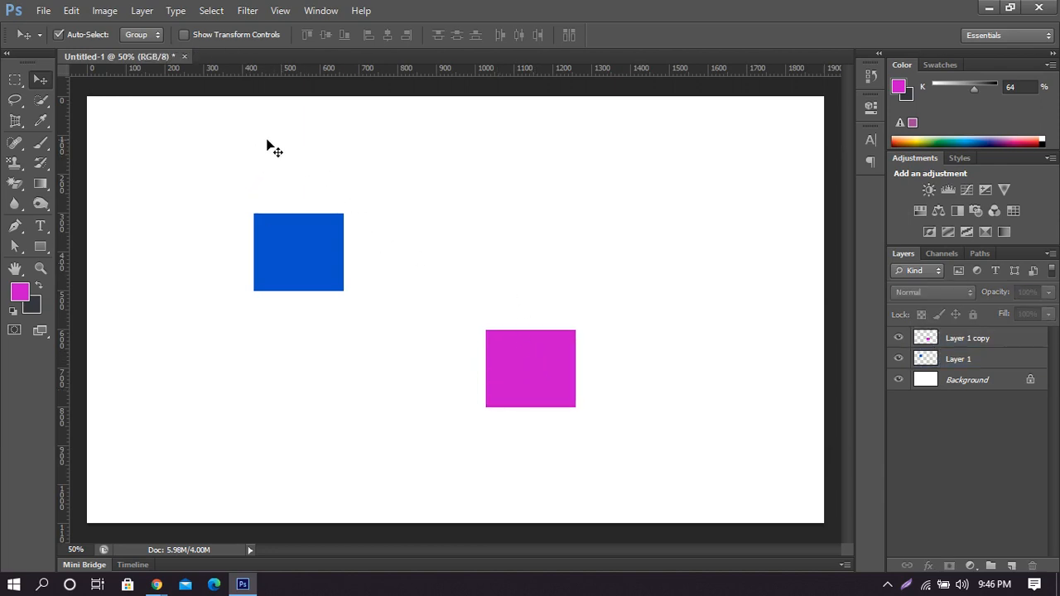
left_click_drag(531, 332, 525, 191)
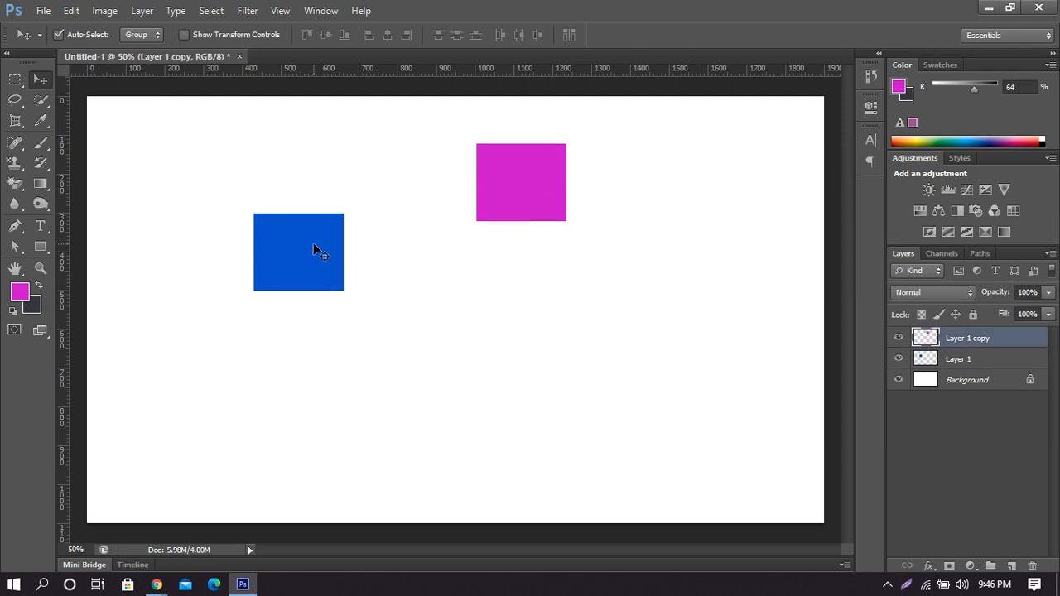
mouse_move(313, 242)
left_mouse_down()
mouse_move(313, 322)
mouse_move(319, 225)
left_mouse_up()
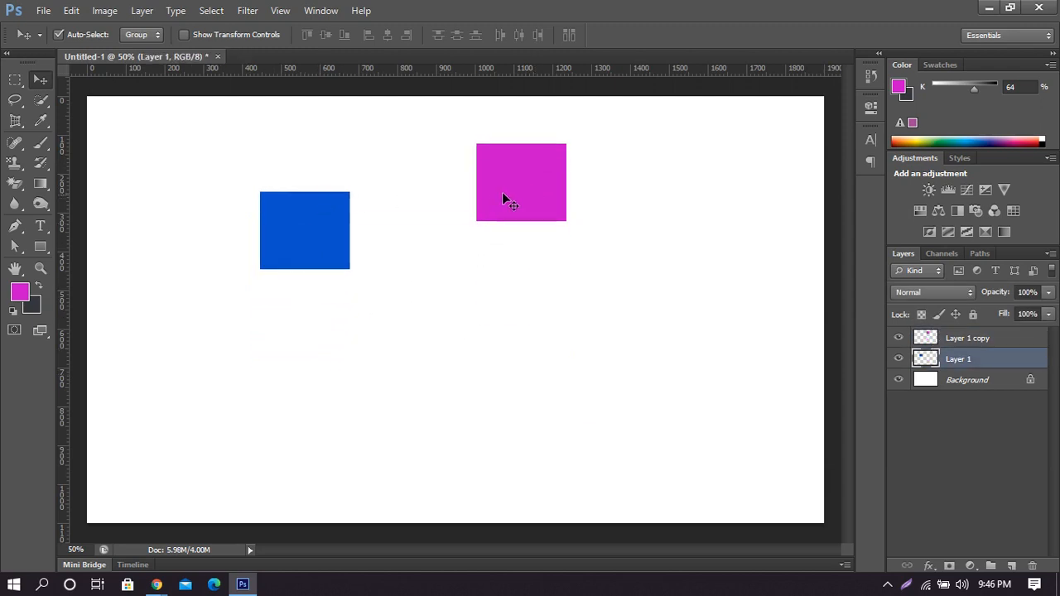
left_click_drag(505, 193, 532, 390)
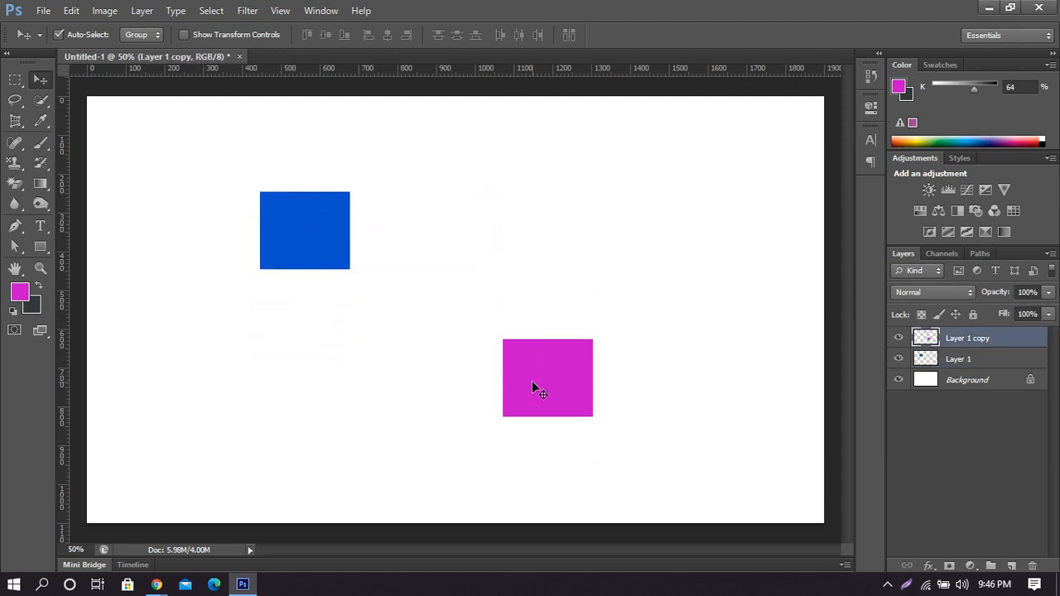
left_click_drag(323, 253, 332, 252)
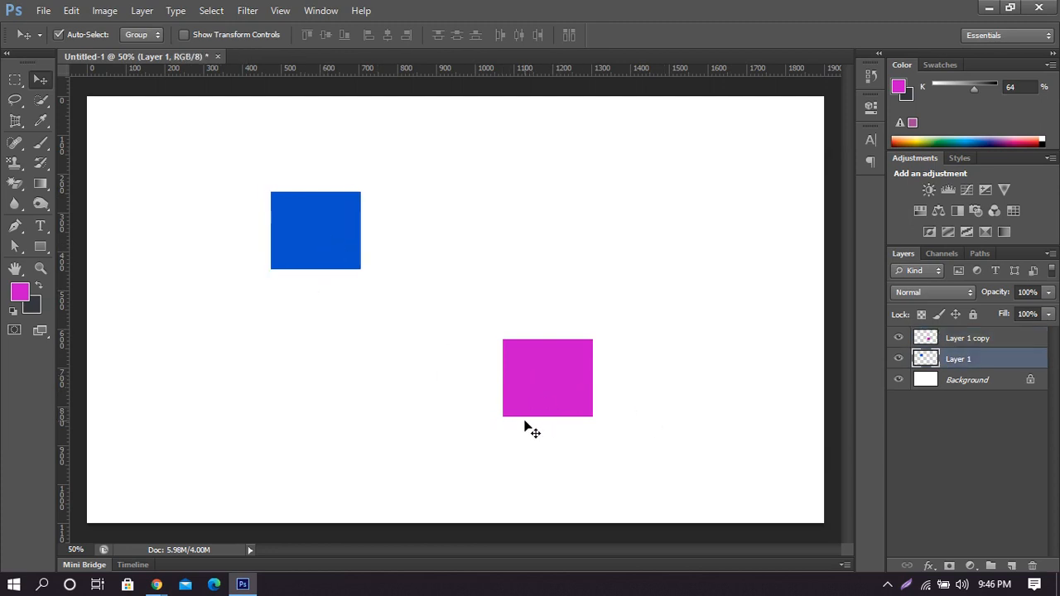
Place a horizontal guide at the magenta square's bottom edge and fit the square against it.
left_click_drag(508, 71, 571, 416)
left_click_drag(492, 417, 495, 419)
left_click_drag(569, 355, 571, 362)
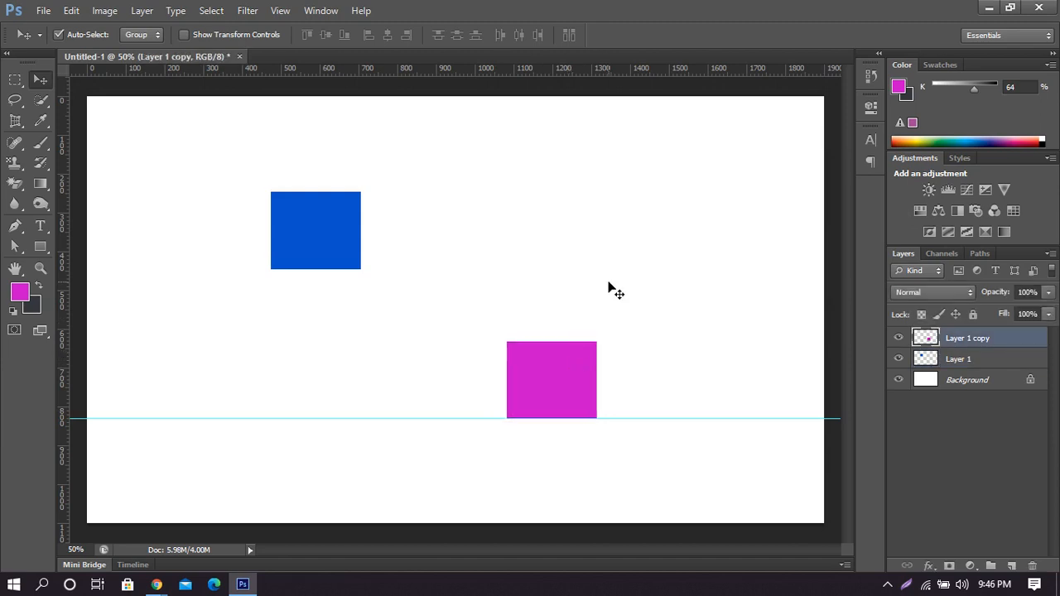
left_click(609, 284)
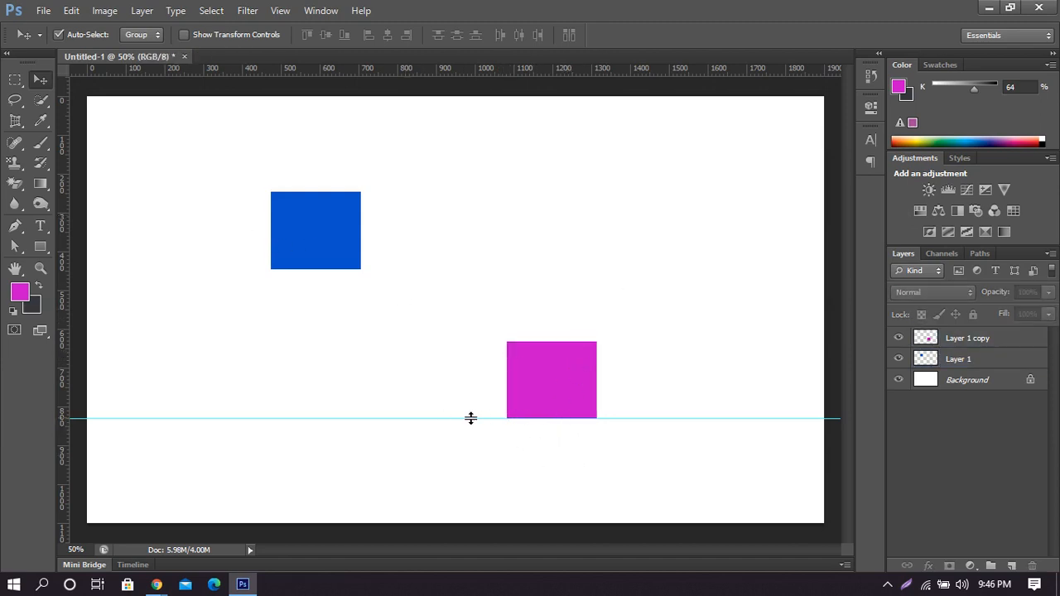
Remove the horizontal guide and align the bottom edges of the blue and magenta squares.
left_click_drag(440, 419, 483, 75)
left_click_drag(270, 151, 673, 433)
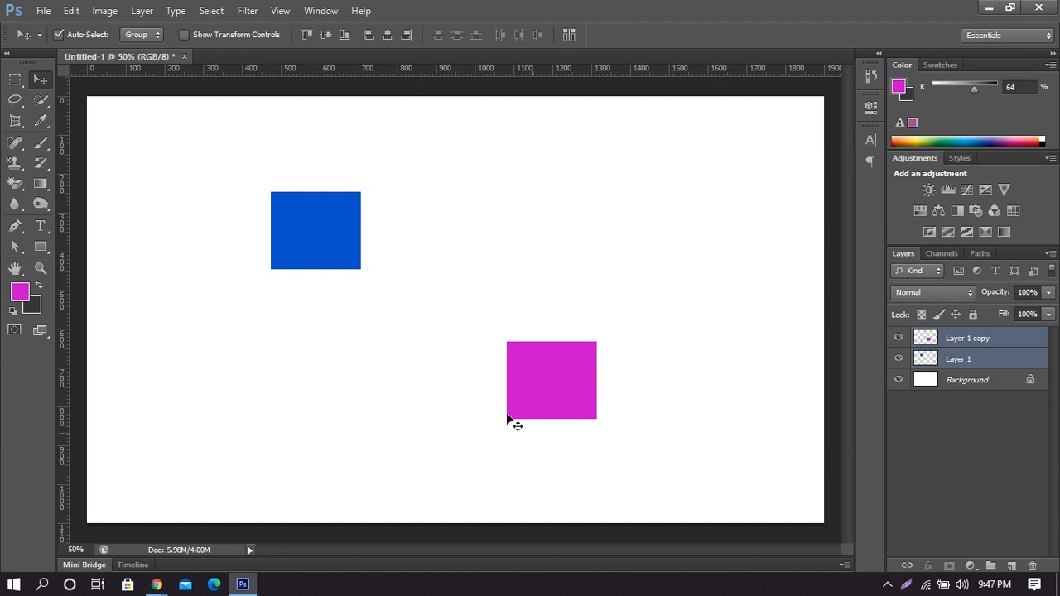
left_click(345, 38)
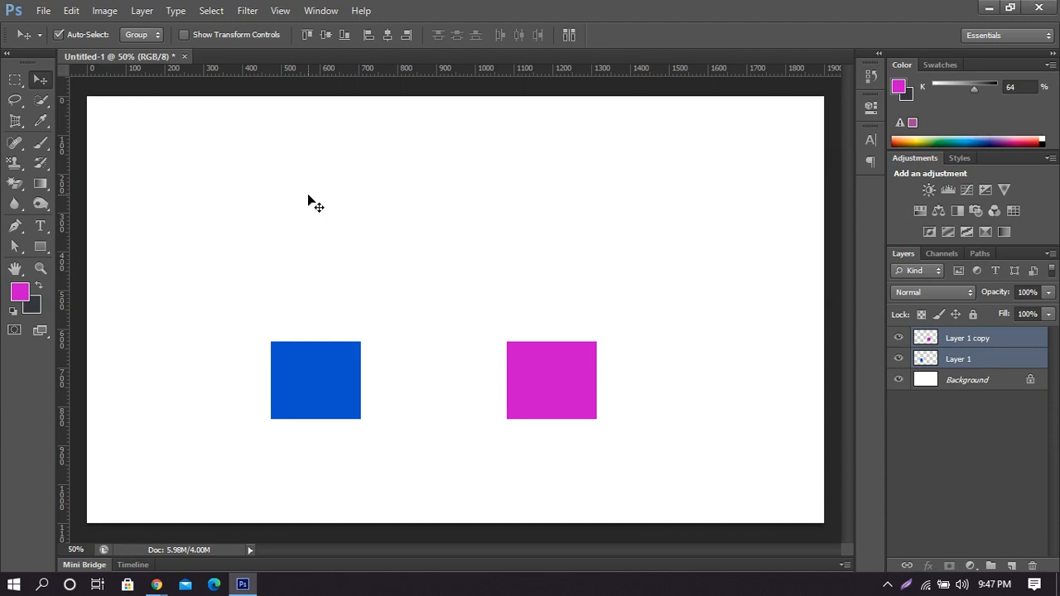
Move the blue square slightly right and bring both squares up the canvas, with the magenta one slightly higher than the blue one.
left_click(349, 201)
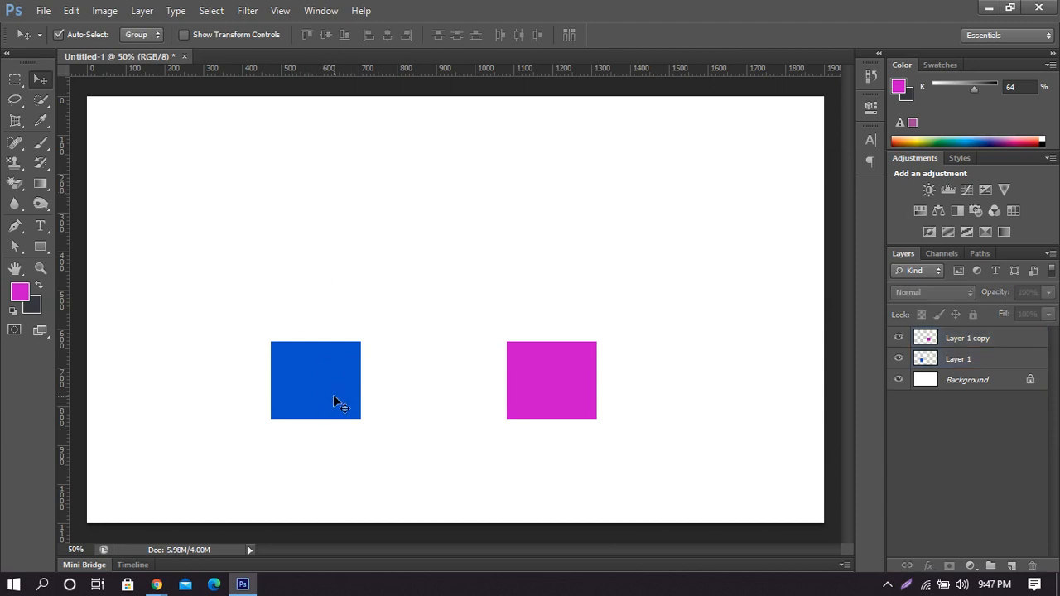
left_click_drag(339, 388, 361, 396)
left_click(530, 386, "shift")
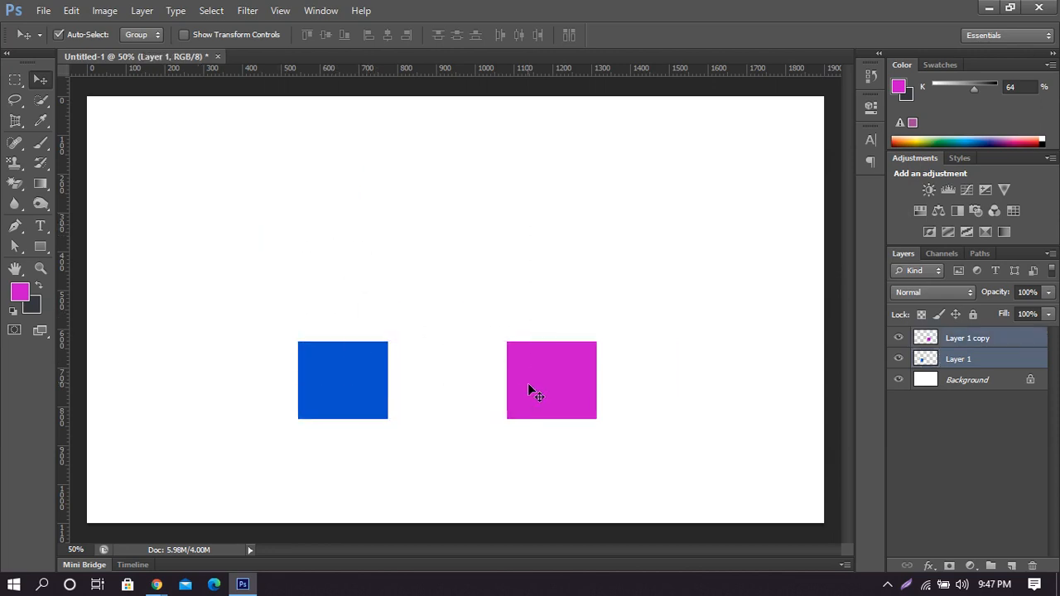
left_click_drag(530, 386, 521, 218)
left_click(474, 365)
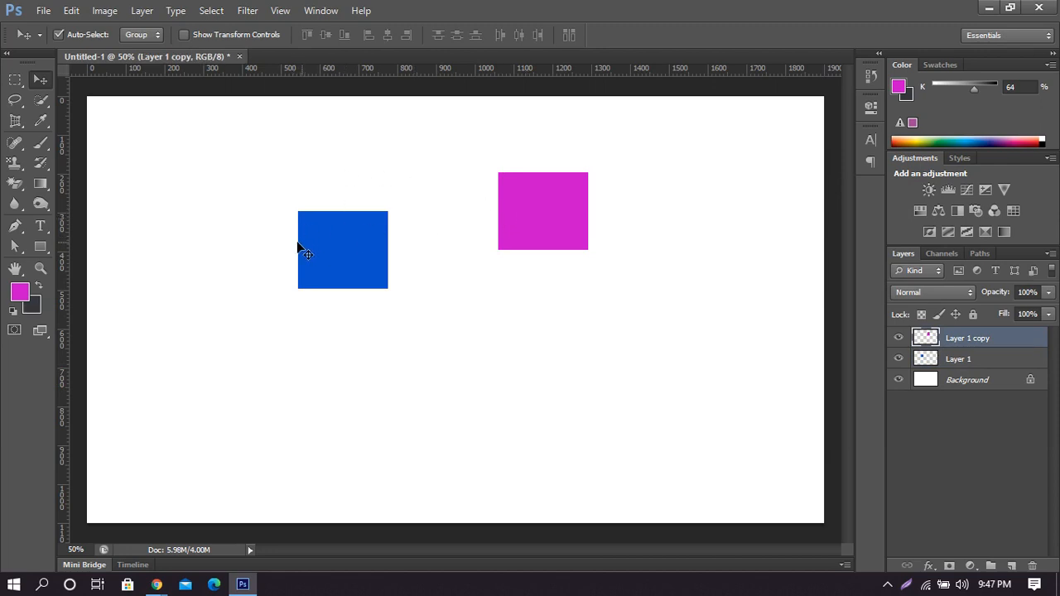
Mark the blue square's left edge with a vertical guide, then remove the guide.
left_click_drag(66, 269, 296, 296)
left_click(393, 192)
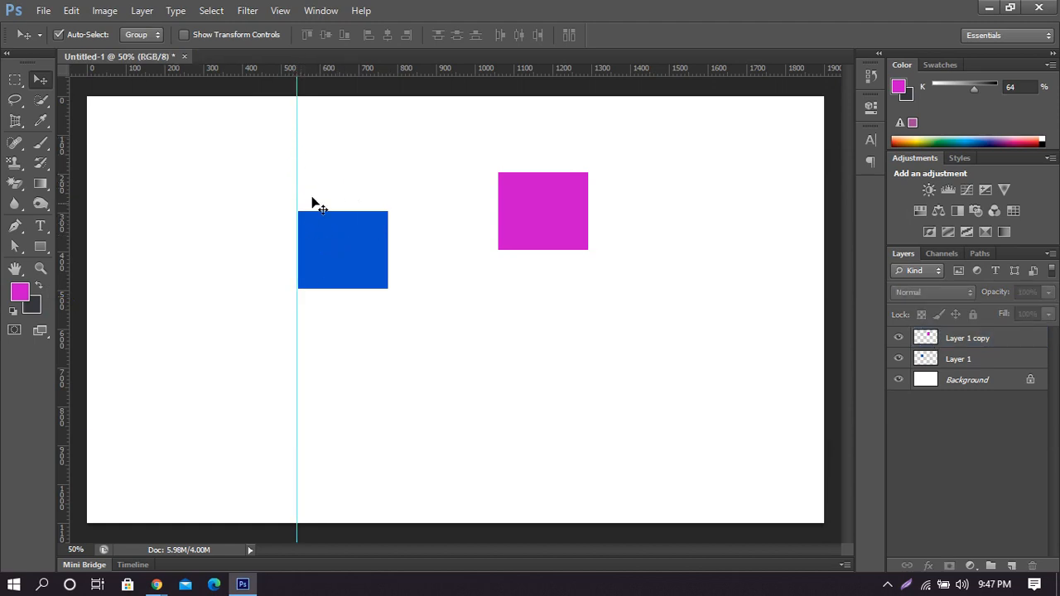
left_click_drag(298, 173, 67, 199)
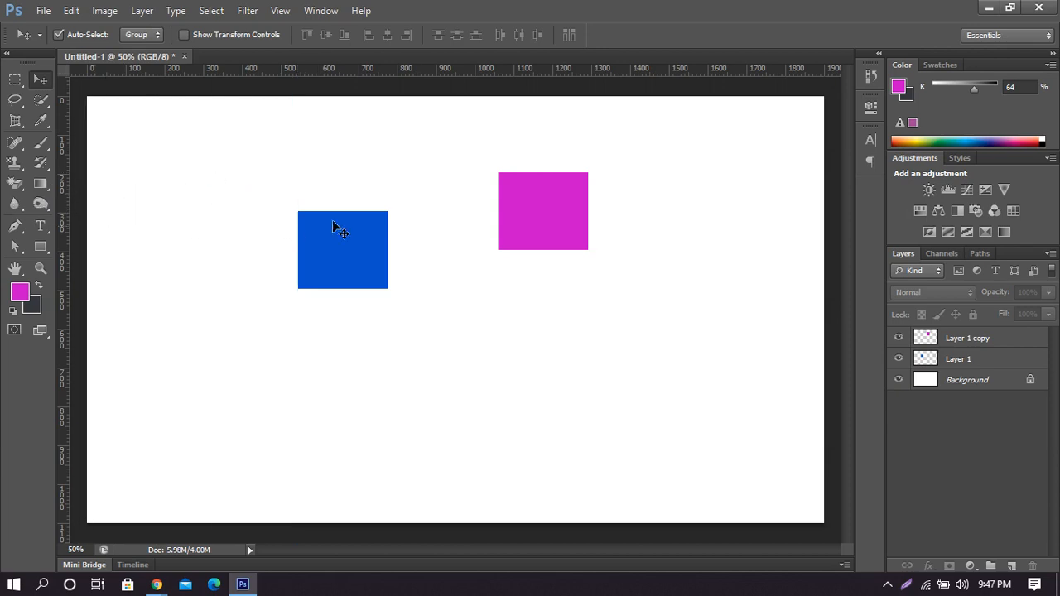
Align the left edges of the blue and magenta squares.
left_click_drag(308, 131, 613, 365)
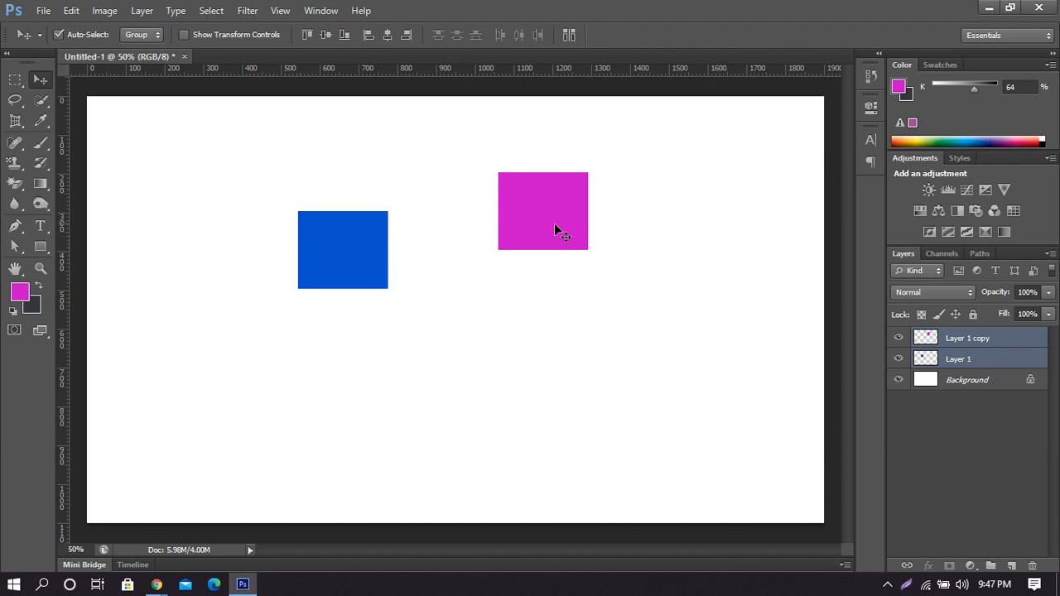
left_click_drag(194, 109, 691, 400)
left_click(368, 35)
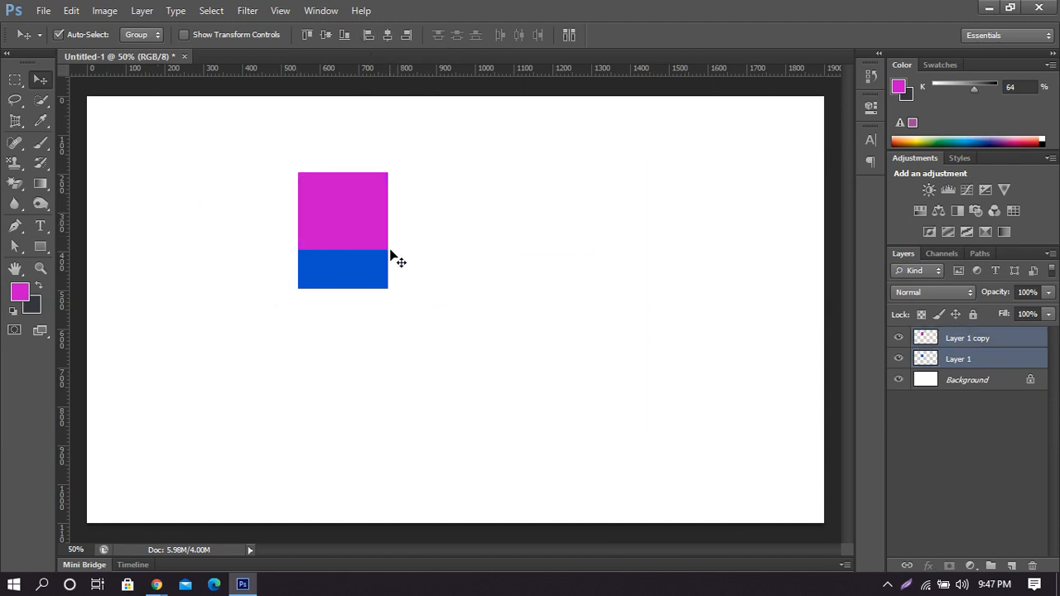
left_click(408, 292)
Spread the squares apart, with the magenta one up at the right and the blue one lower near the canvas centre.
left_click_drag(364, 279, 370, 331)
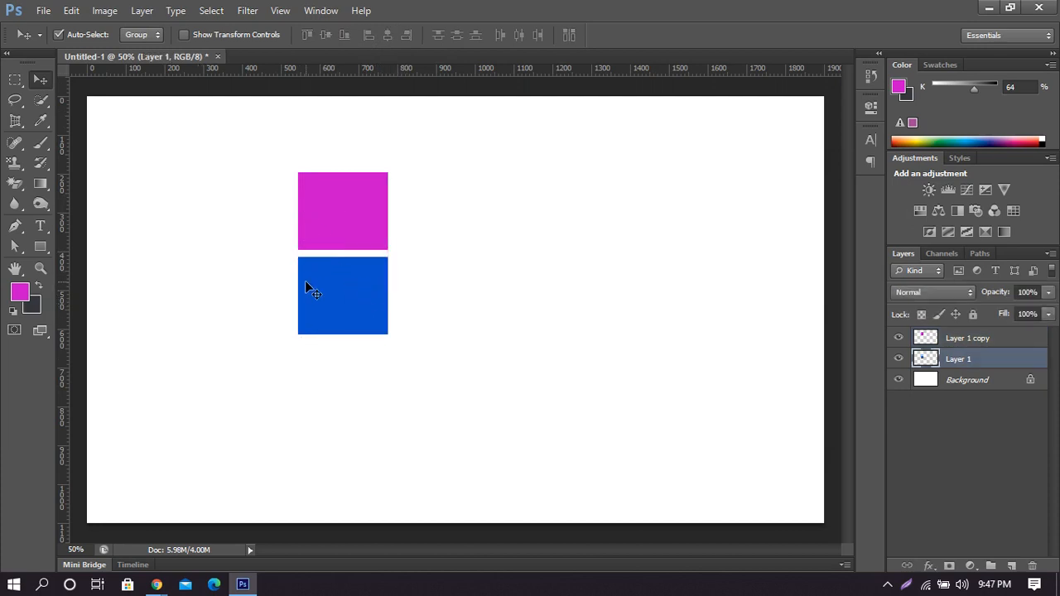
left_click_drag(354, 234, 569, 217)
left_click(421, 199)
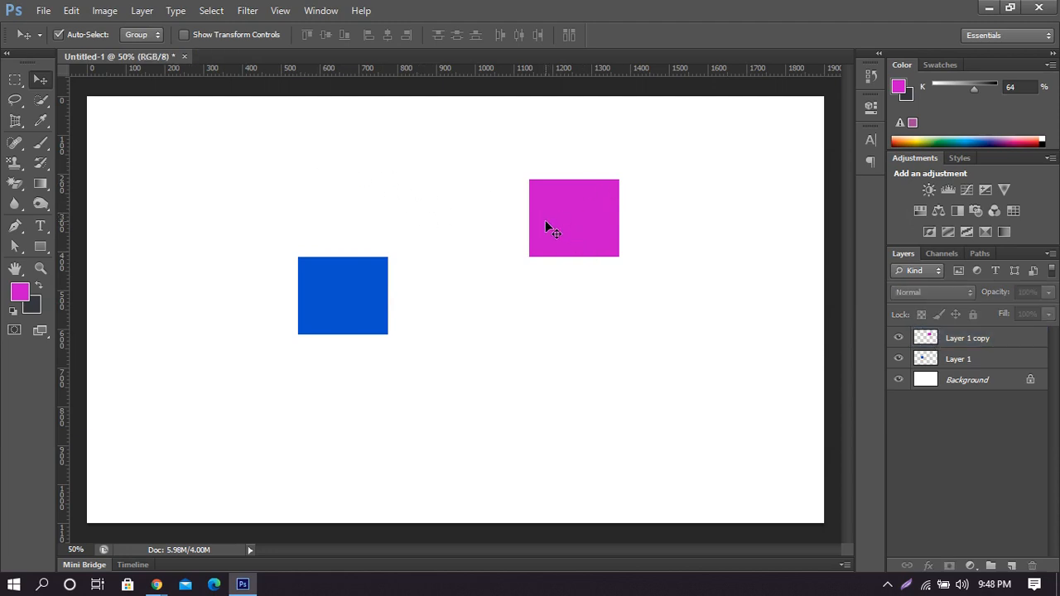
left_click_drag(370, 285, 459, 304)
left_click_drag(590, 232, 623, 236)
left_click_drag(426, 330, 425, 308)
Align the horizontal centres of the blue and magenta squares and move both together to the left.
left_click_drag(351, 142, 710, 405)
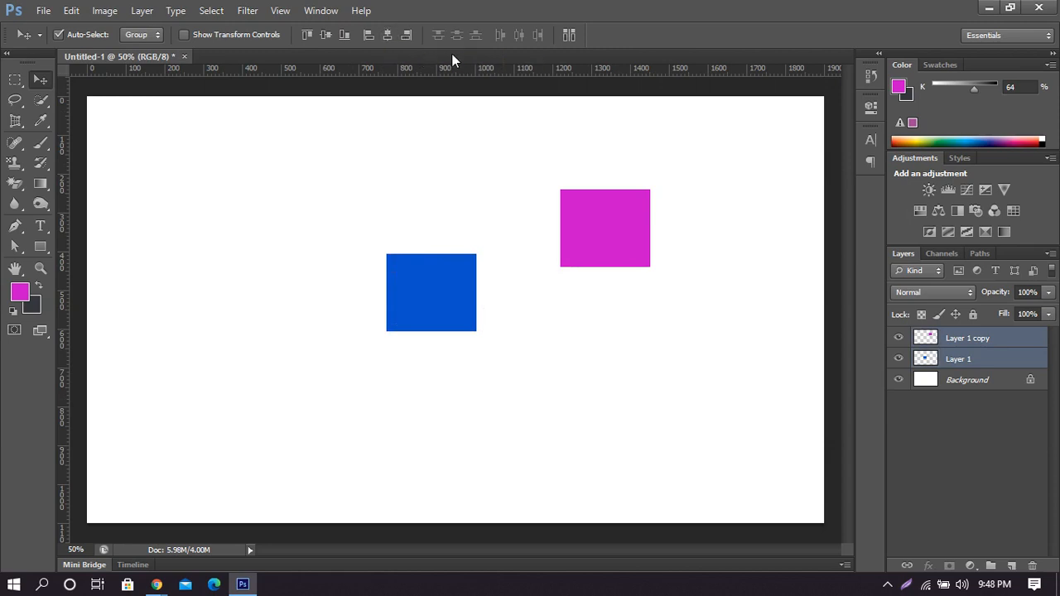
left_click(386, 36)
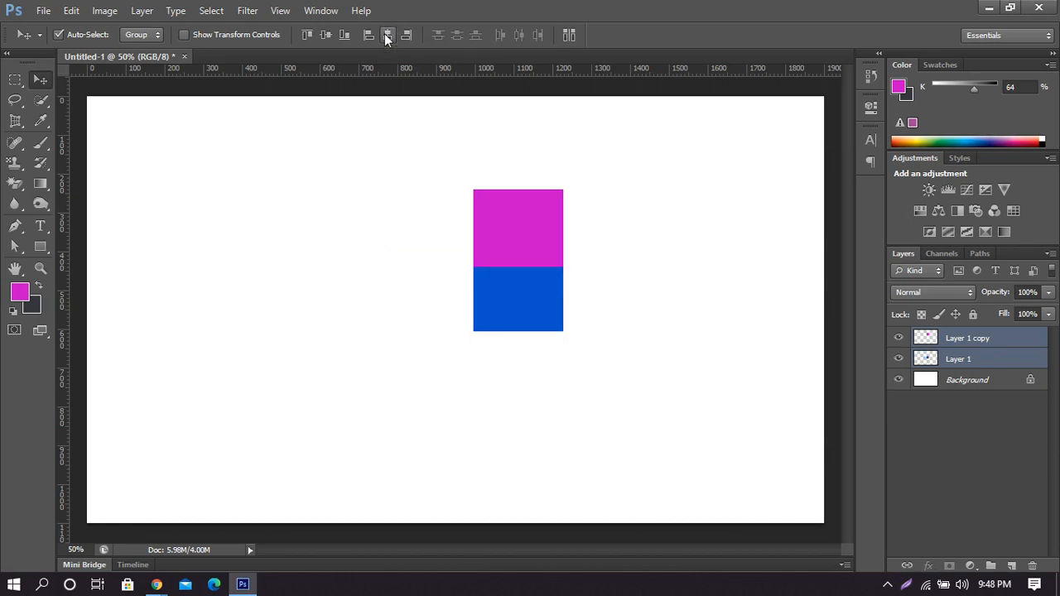
left_click_drag(490, 156, 598, 332)
left_click_drag(537, 290, 451, 286)
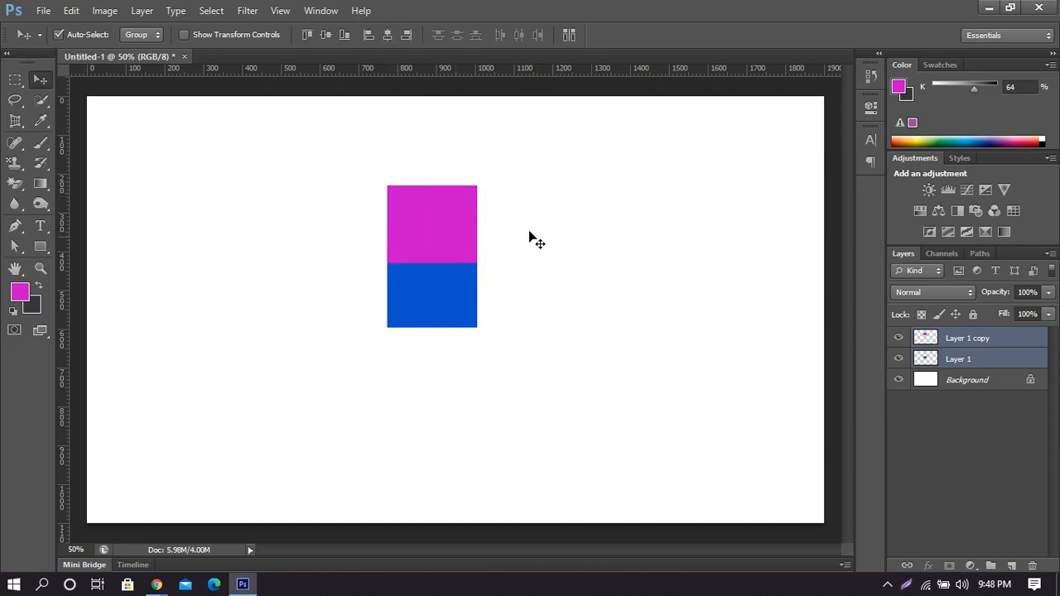
Separate the squares by moving the magenta one right and the blue one left.
left_click_drag(449, 233, 597, 228)
left_click(607, 233)
left_click_drag(449, 289, 329, 292)
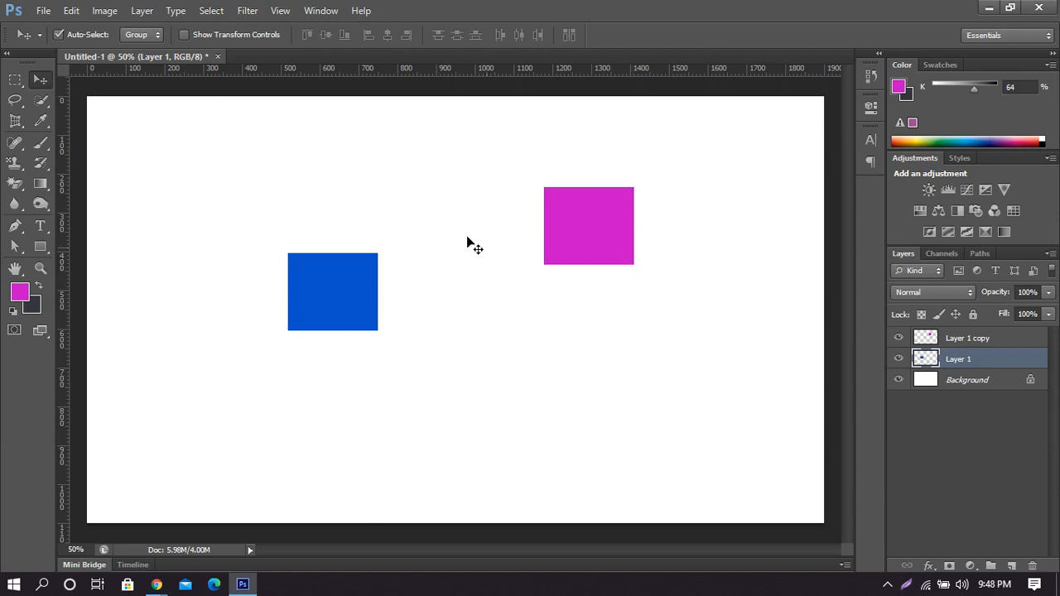
Align the right edges of both squares and lower the blue square until it sits directly beneath the magenta one.
left_click_drag(279, 149, 745, 427)
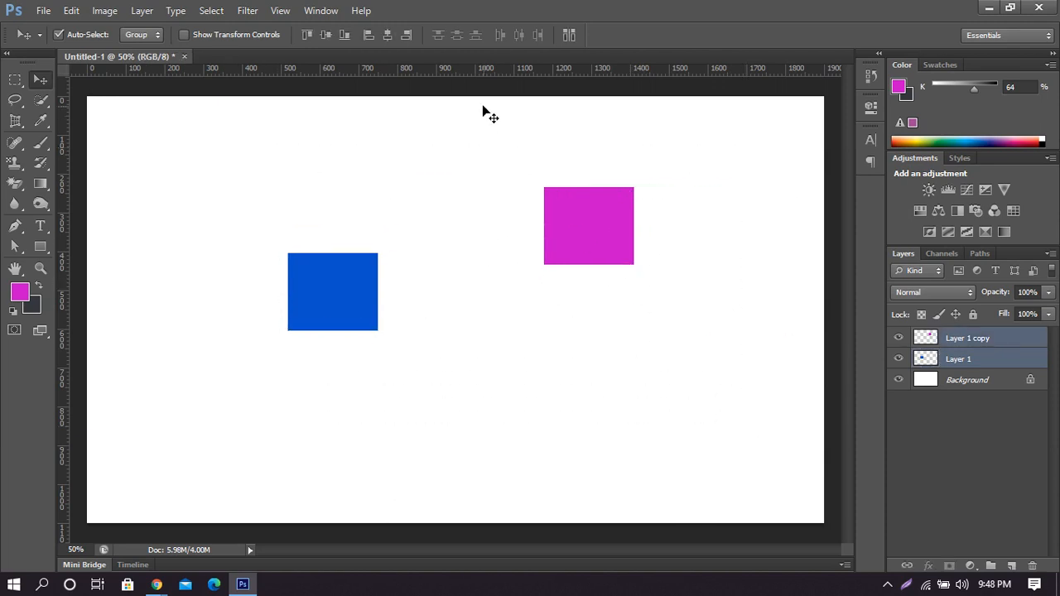
left_click(406, 36)
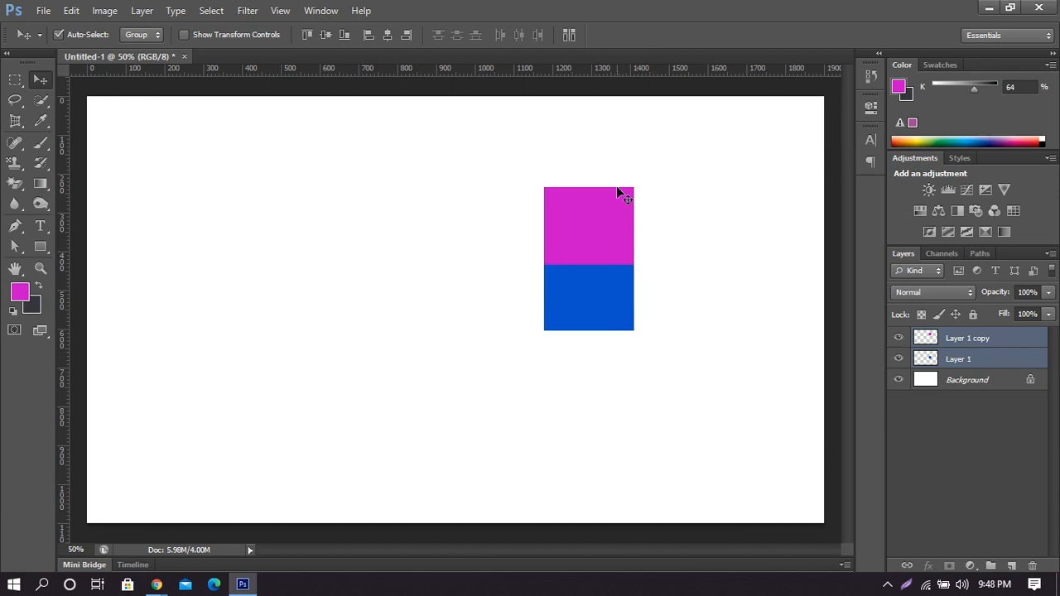
left_click_drag(589, 315, 589, 328)
left_click(585, 227)
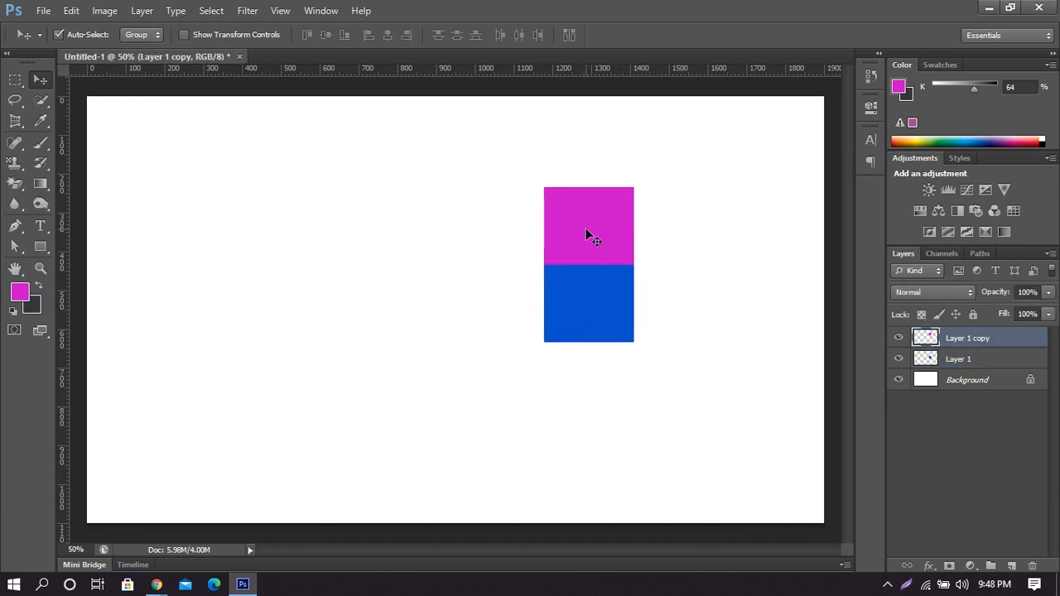
Narrow the magenta square evenly from both sides with Free Transform and move the blue square left.
key("ctrl+t")
left_click_drag(544, 225, 595, 241)
key("Return")
left_click_drag(610, 300, 361, 271)
Align the right edges of the blue square and the narrowed magenta shape.
left_click_drag(288, 159, 580, 364)
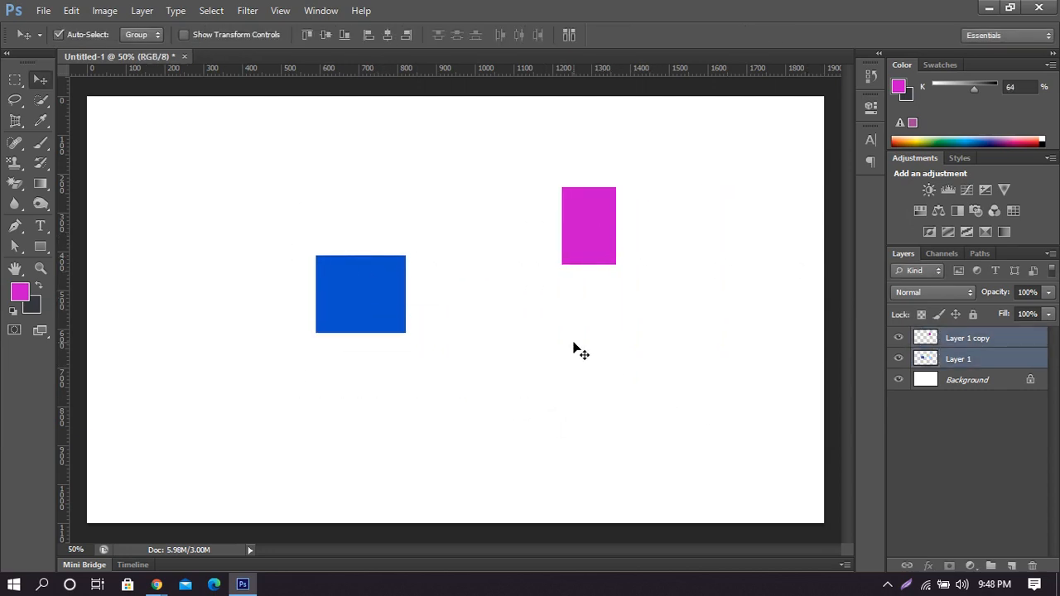
left_click(407, 37)
left_click(465, 190)
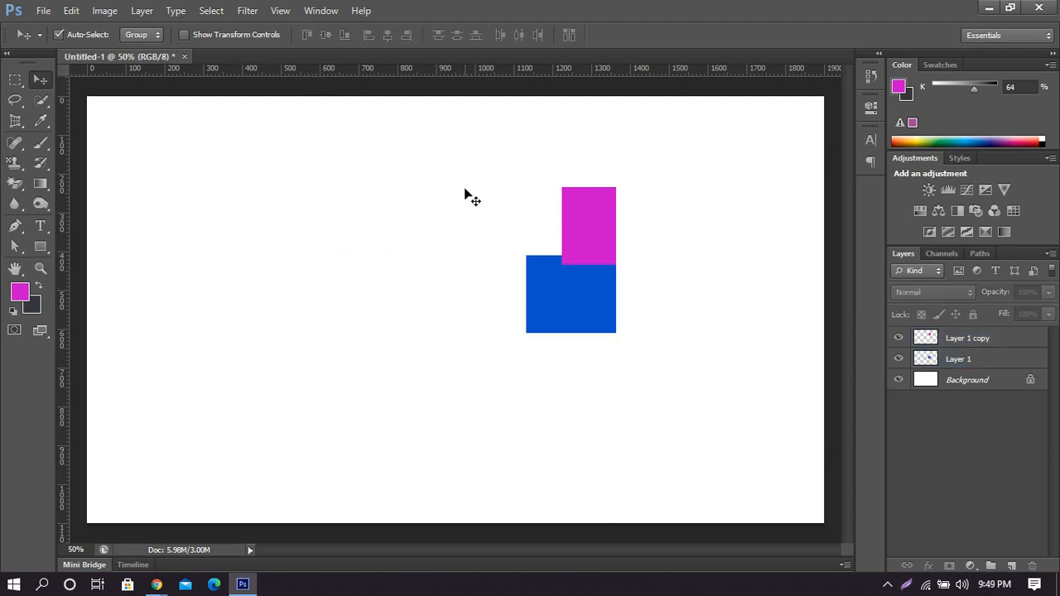
Move the blue square down and left, clear of the magenta shape, and align their right edges again.
left_click_drag(609, 300, 491, 331)
key("ctrl+alt+a")
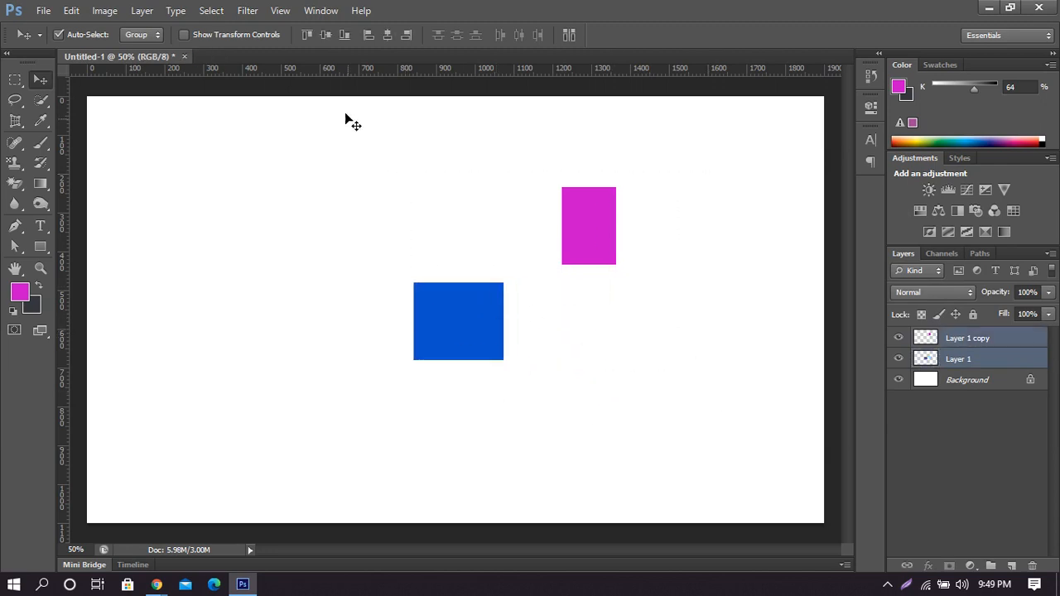
left_click(406, 35)
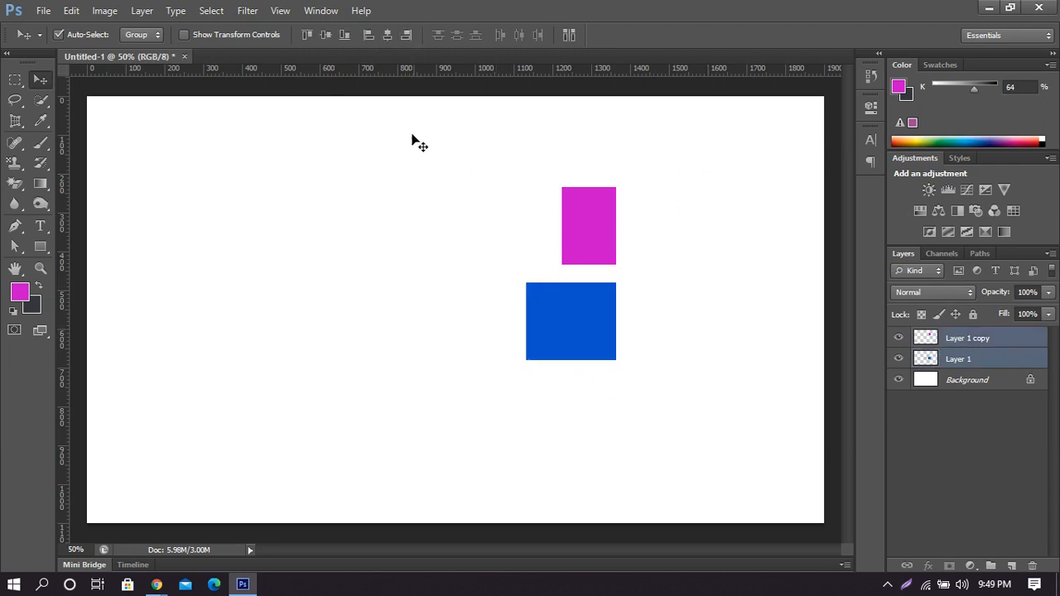
left_click(708, 351)
Check the shared right edge with a vertical guide, remove the guide, and try moving both shapes left.
left_click_drag(65, 269, 616, 289)
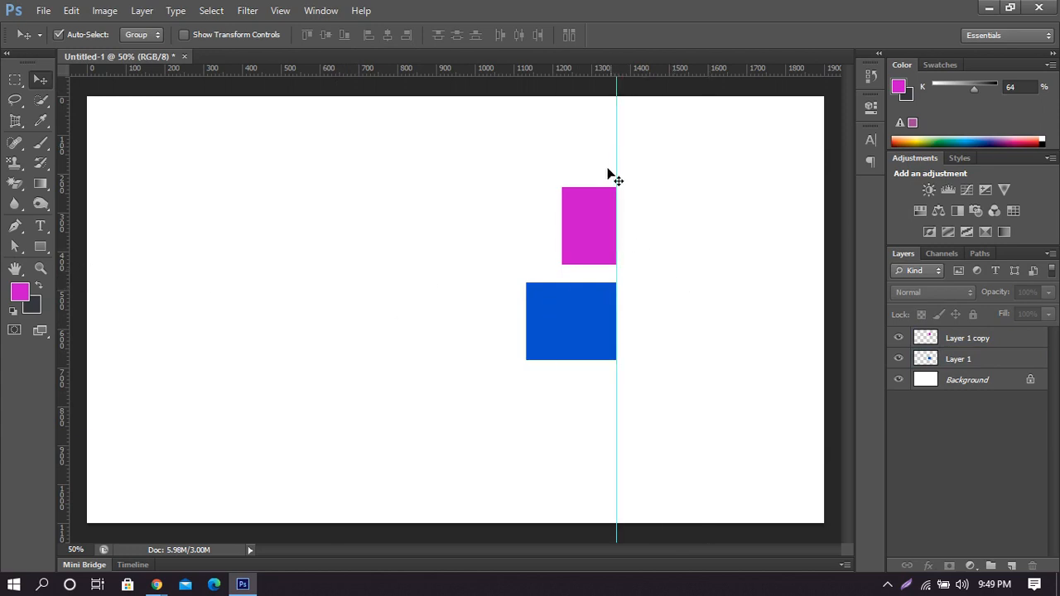
left_click_drag(617, 141, 67, 191)
left_click_drag(492, 160, 713, 374)
left_click_drag(606, 327, 405, 312)
Undo the recent moves, alignments and narrowing, back to the full-width magenta square directly above the blue one.
key("ctrl+alt+z")
key("ctrl+alt+z")
key("ctrl+alt+z")
key("ctrl+alt+z")
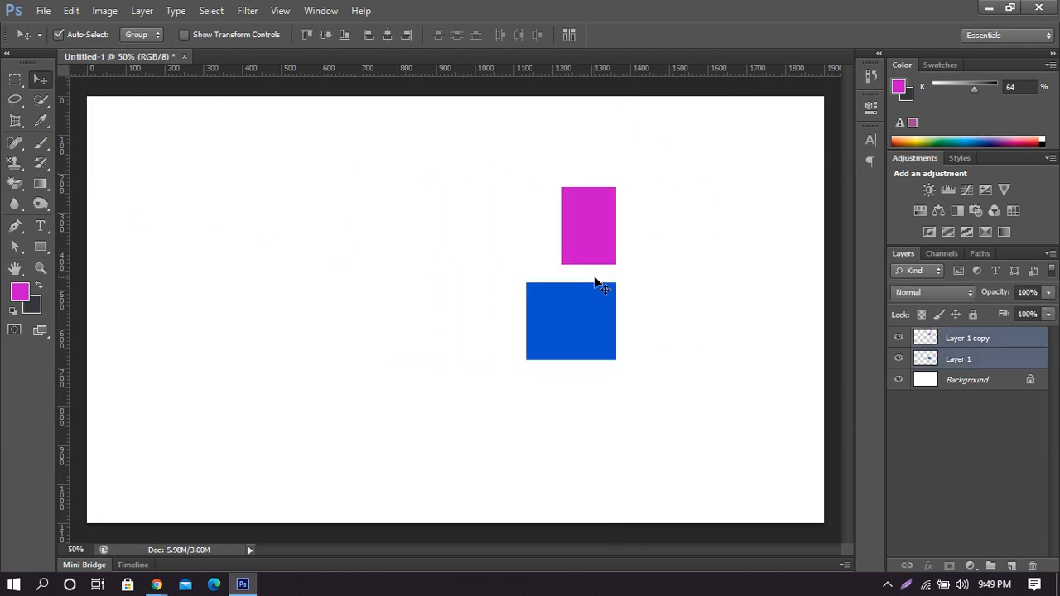
key("ctrl+alt+z")
key("ctrl+alt+z")
key("ctrl+alt+z")
key("ctrl+alt+z")
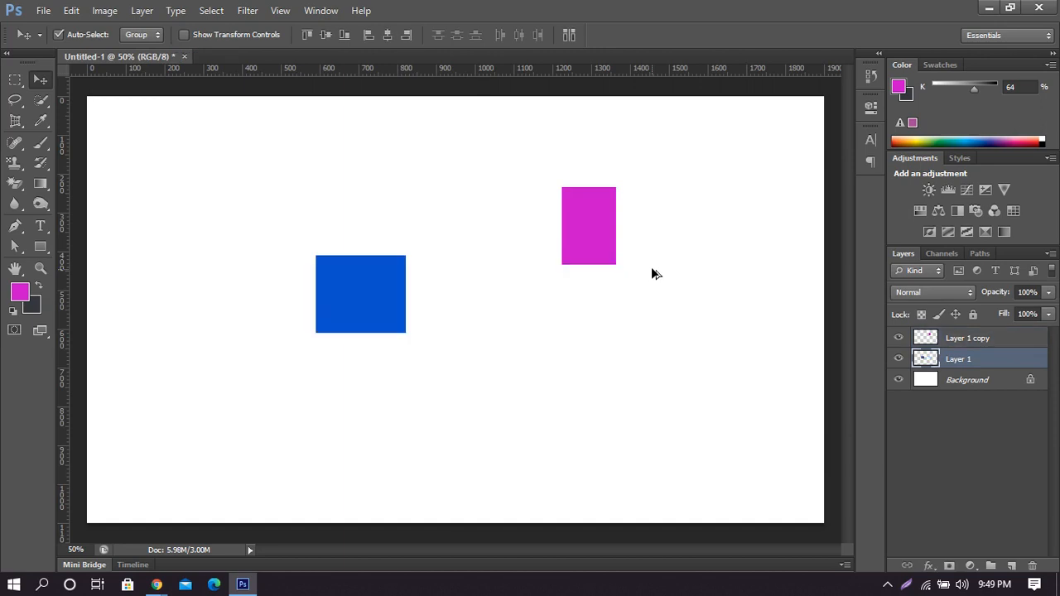
key("ctrl+alt+z")
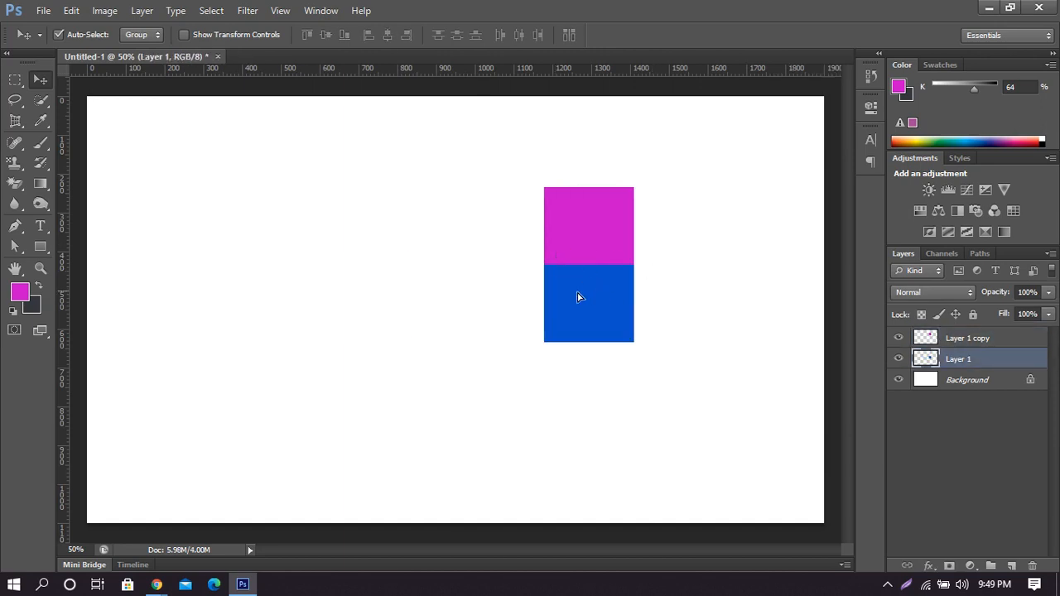
Move the blue and magenta squares left and apart, and place a duplicate of the blue square below the magenta one.
left_click_drag(578, 296, 393, 302)
left_click_drag(611, 228, 546, 206)
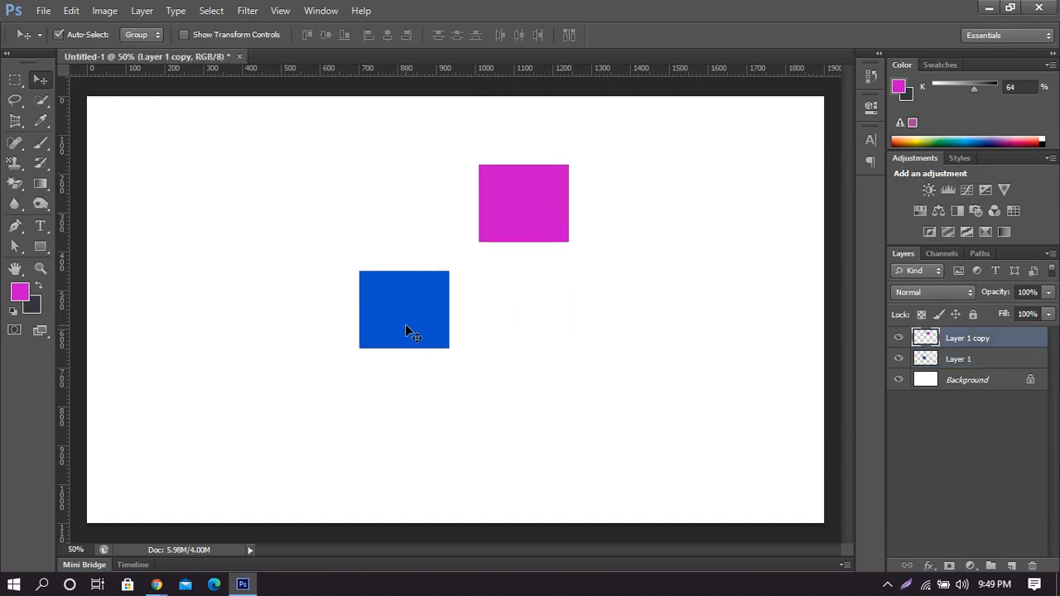
left_click_drag(405, 326, 521, 419)
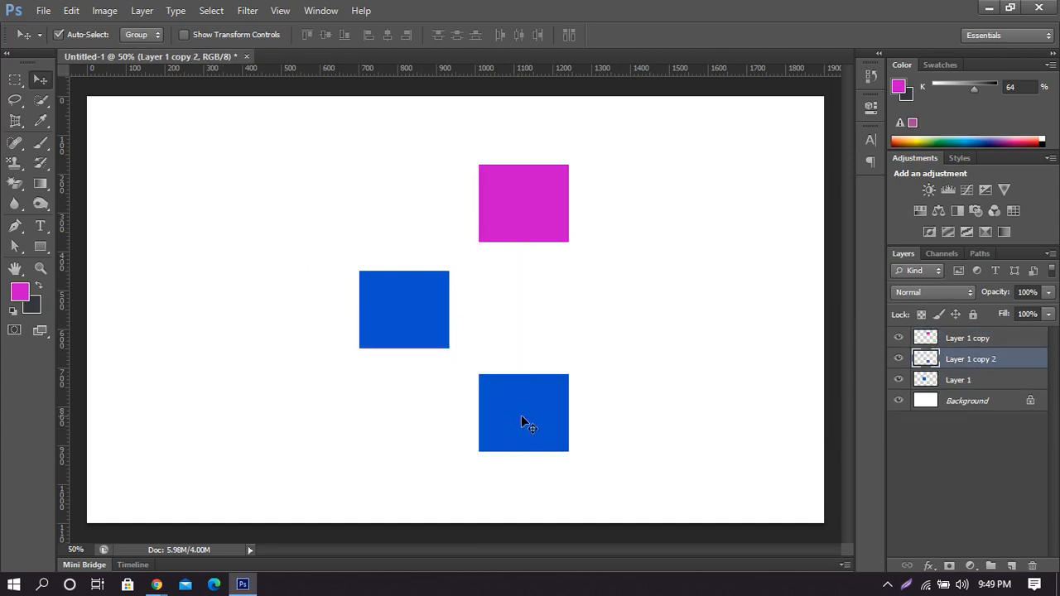
Recolour the duplicated square with a red foreground colour and clear the selection.
left_click(926, 360, "ctrl")
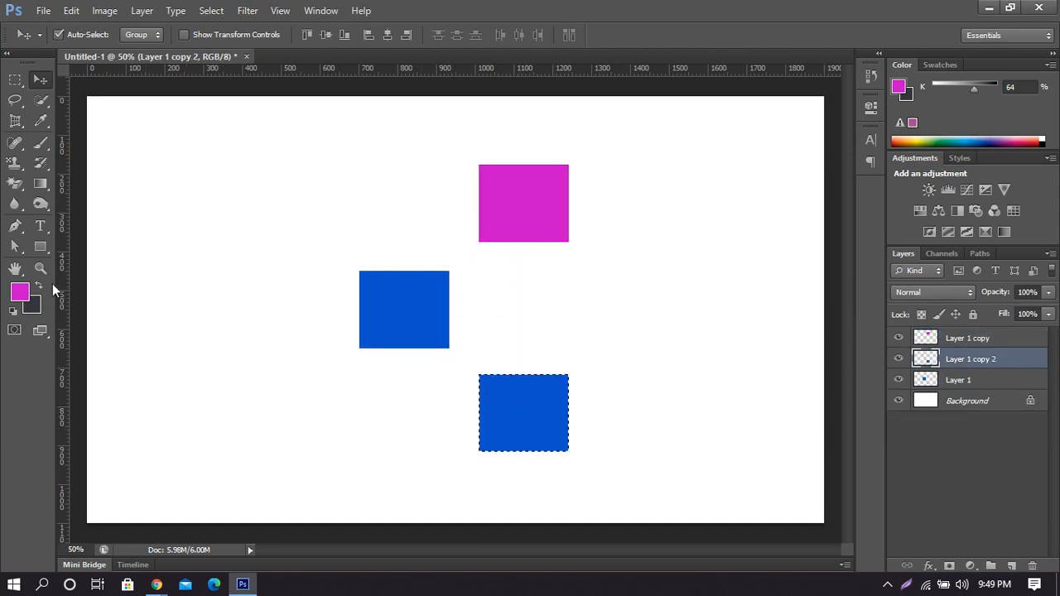
left_click(20, 291)
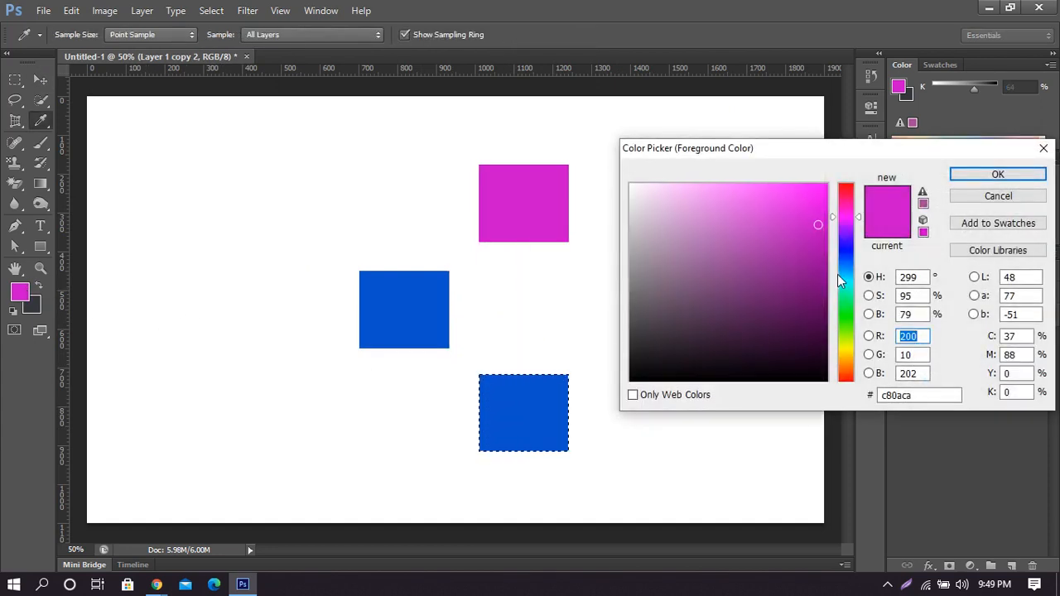
left_click(846, 192)
left_click(999, 175)
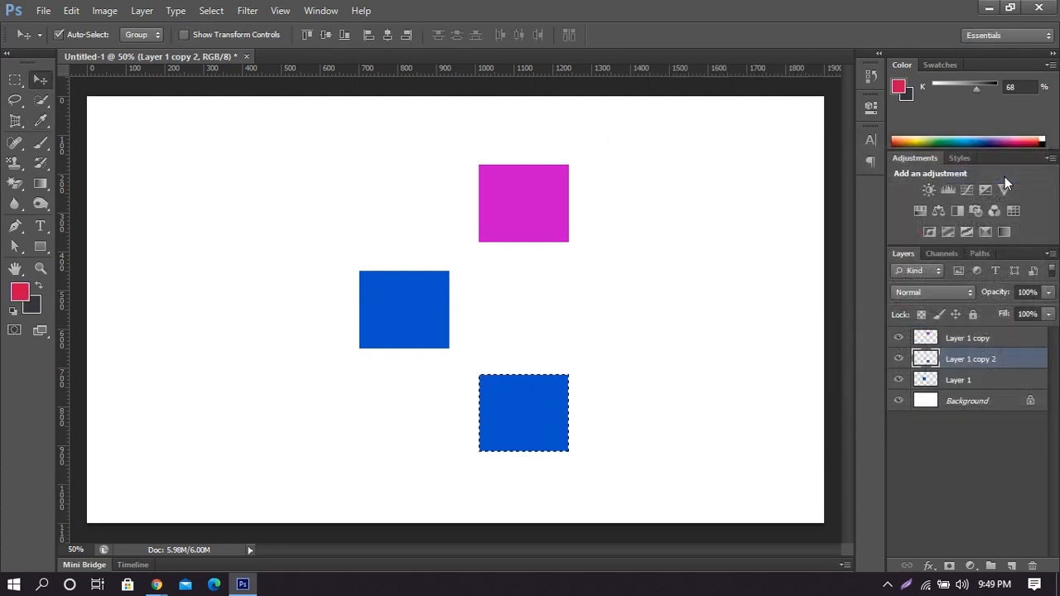
key("ctrl+d")
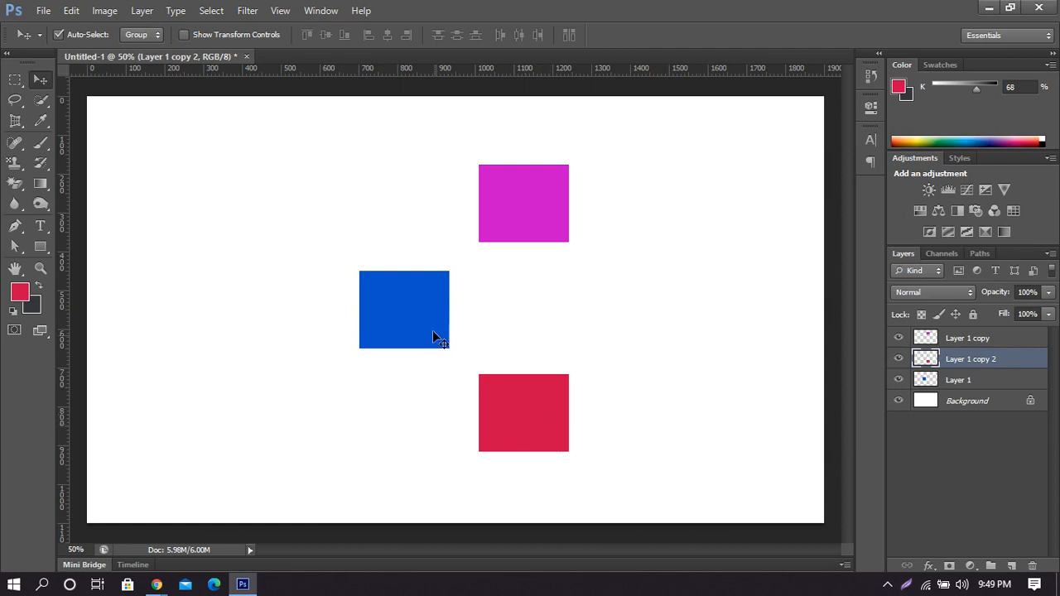
Arrange the squares with blue at the left and magenta and red stacked near the centre, moving all three leftward.
left_click_drag(418, 330, 421, 323)
left_click_drag(554, 222, 546, 212)
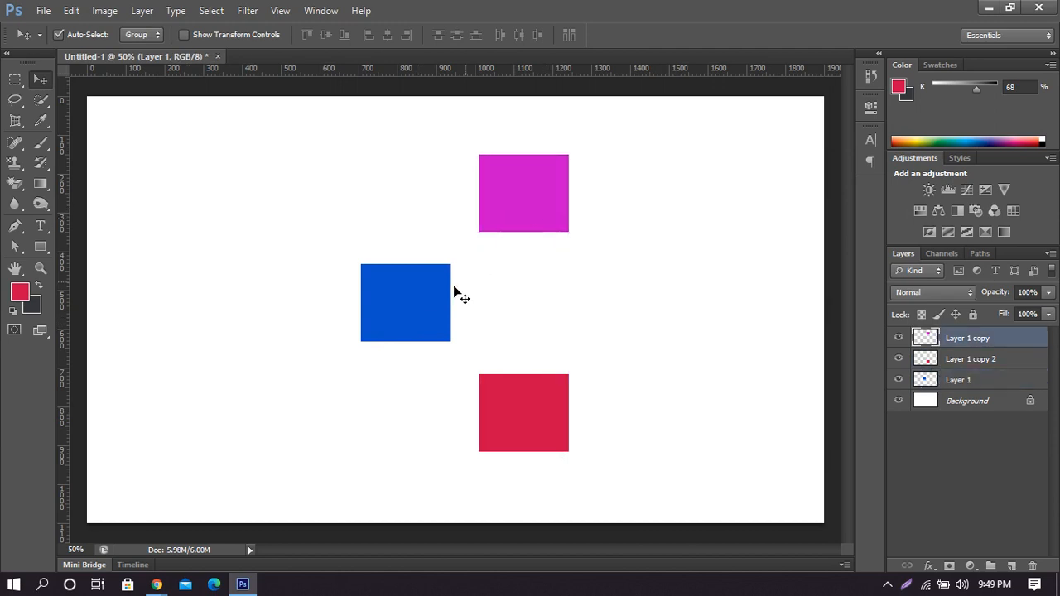
left_click_drag(435, 292, 440, 295)
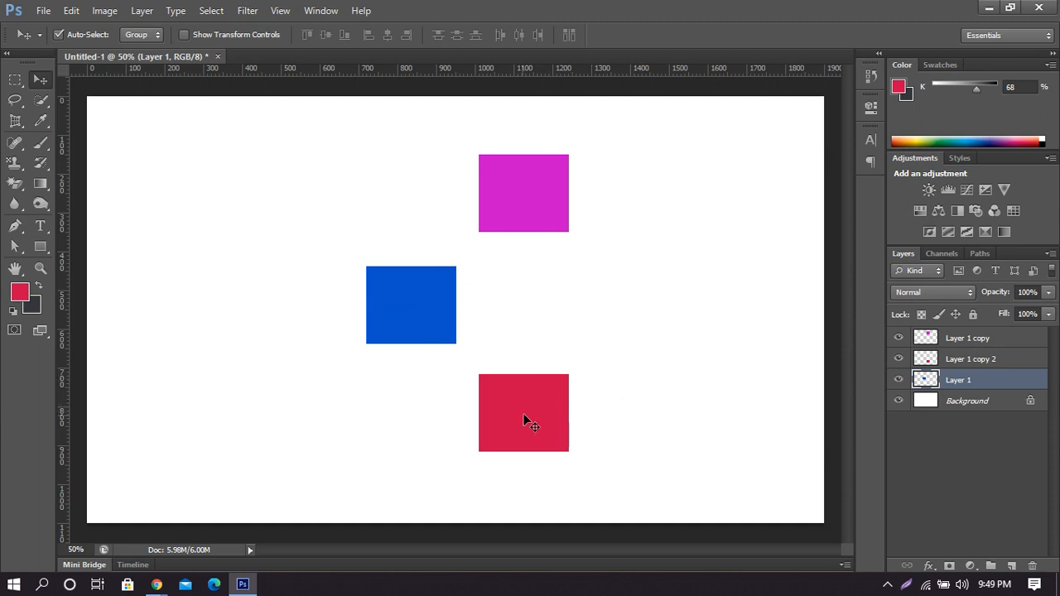
left_click_drag(415, 321, 338, 300)
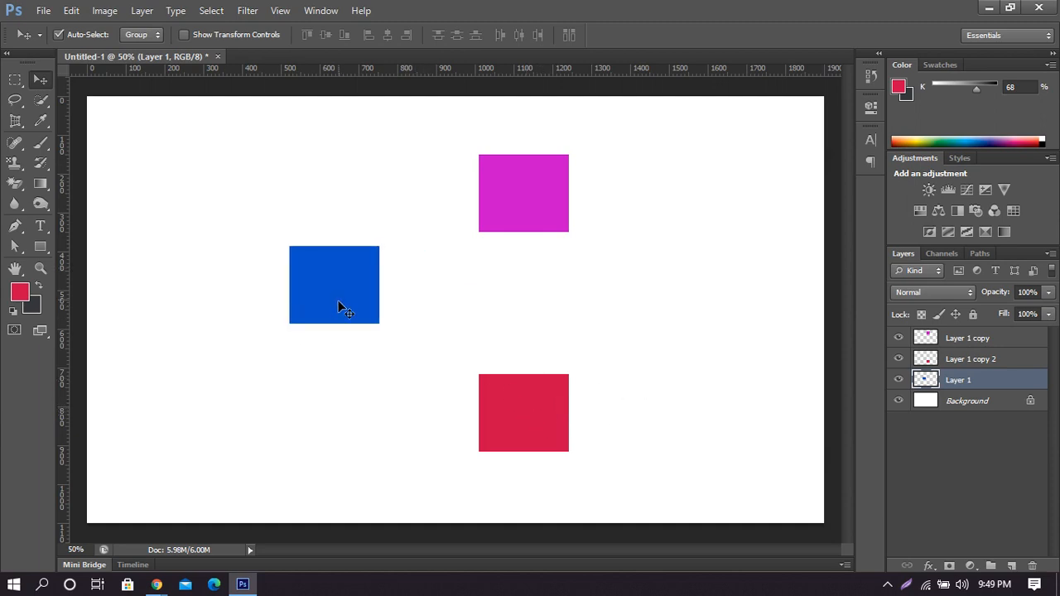
left_click_drag(529, 405, 469, 400)
left_click_drag(528, 211, 468, 211)
Compare the available align and distribute options with only the magenta and red squares selected and with all three selected.
left_click_drag(251, 149, 613, 473)
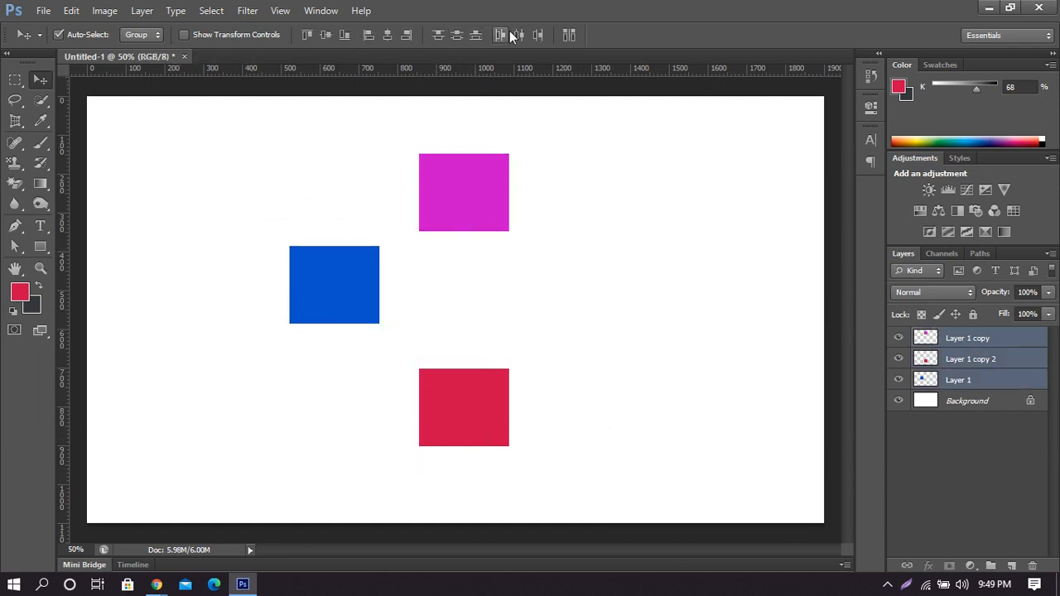
left_click(448, 141)
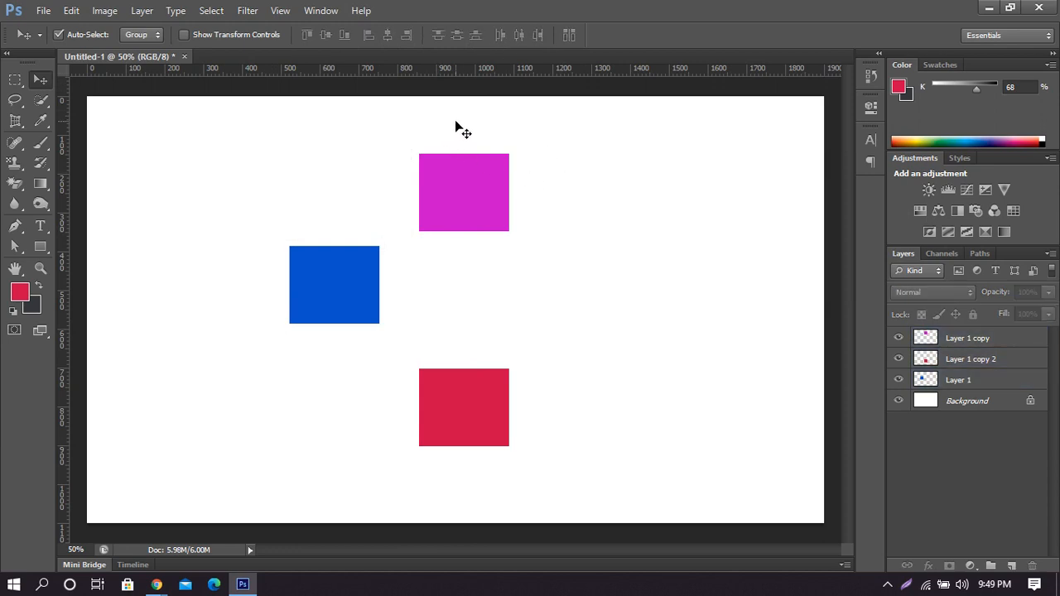
left_click_drag(456, 125, 563, 421)
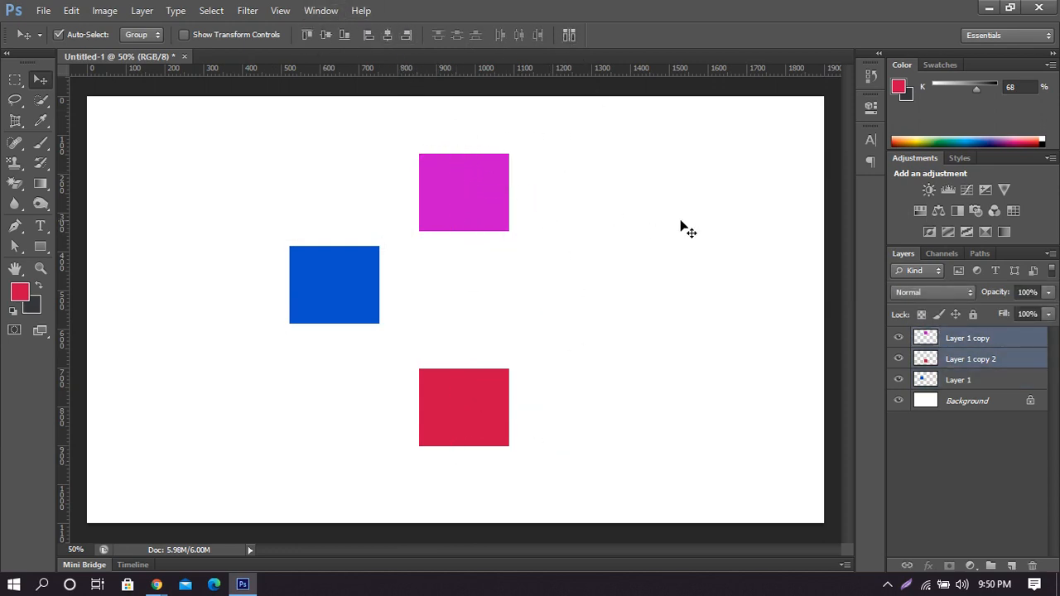
left_click(644, 204)
left_click_drag(227, 127, 621, 512)
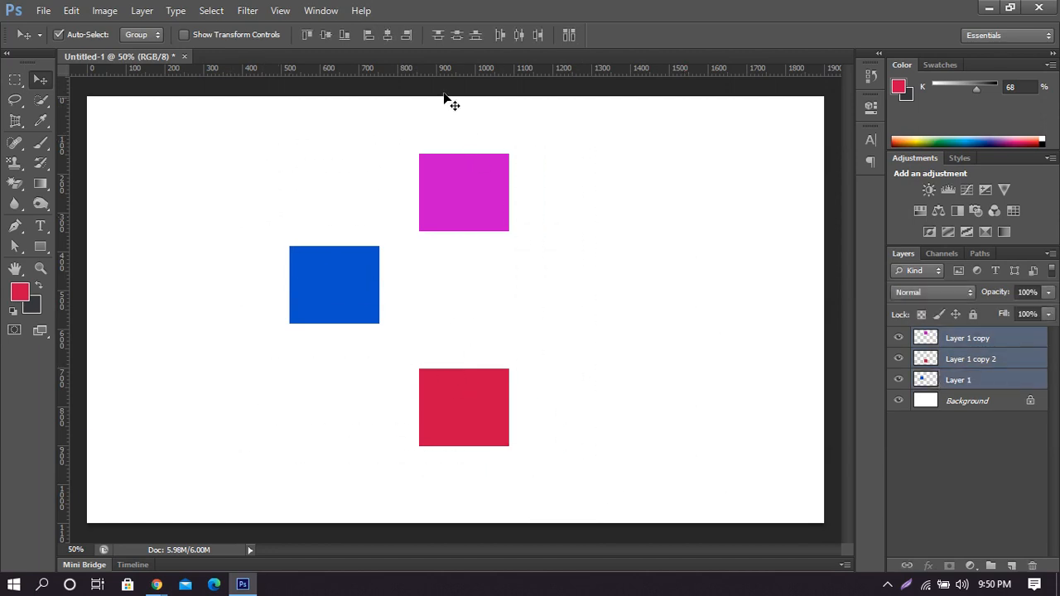
left_click(585, 128)
left_click_drag(470, 129, 571, 460)
left_click_drag(580, 343, 580, 343)
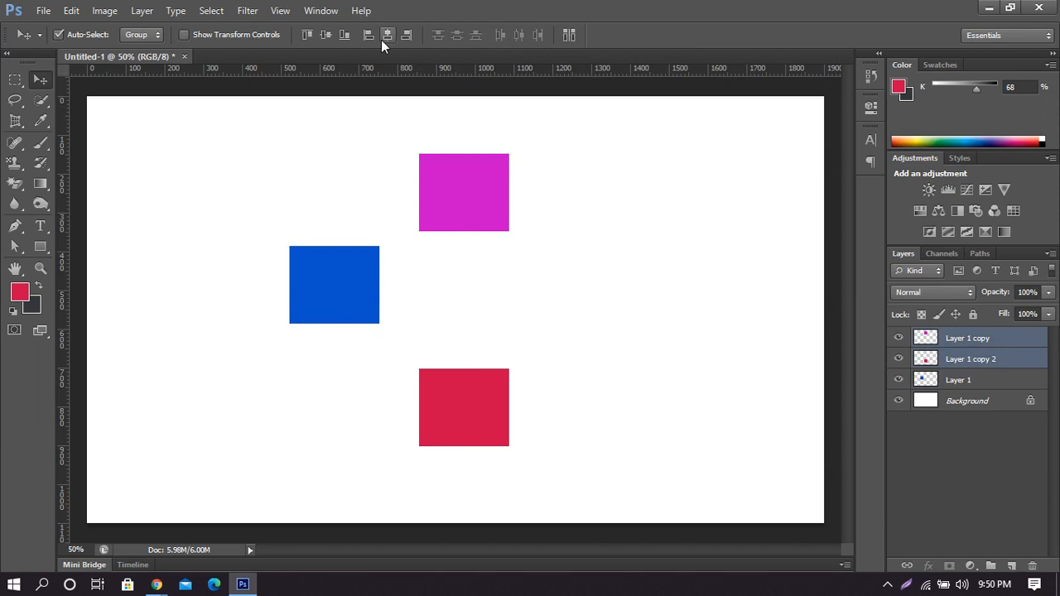
left_click_drag(279, 104, 542, 477)
left_click(651, 205)
left_click_drag(301, 157, 580, 476)
left_click(613, 207)
left_click(487, 186)
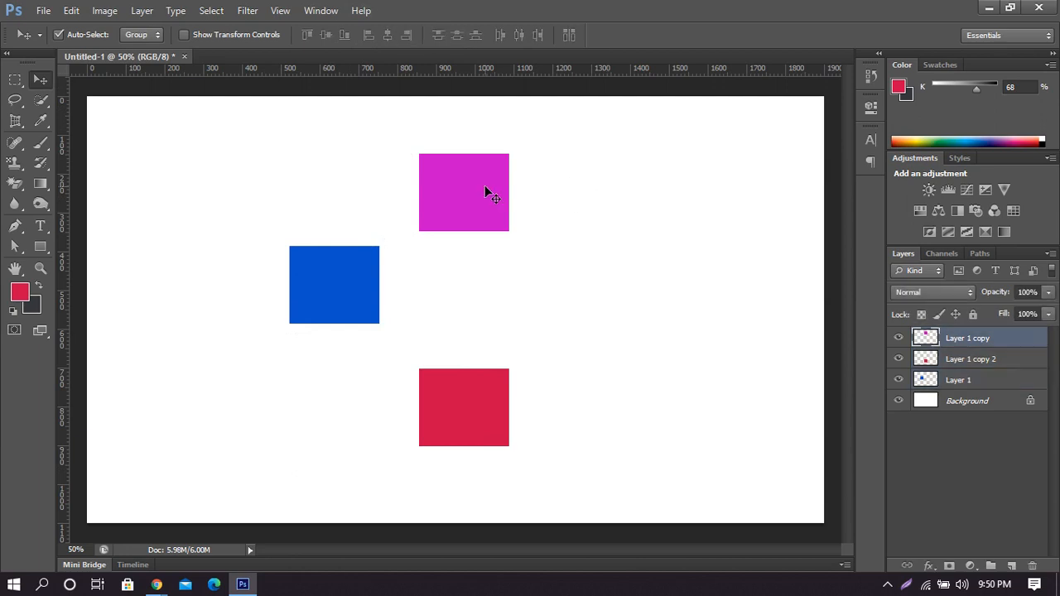
left_click(527, 153)
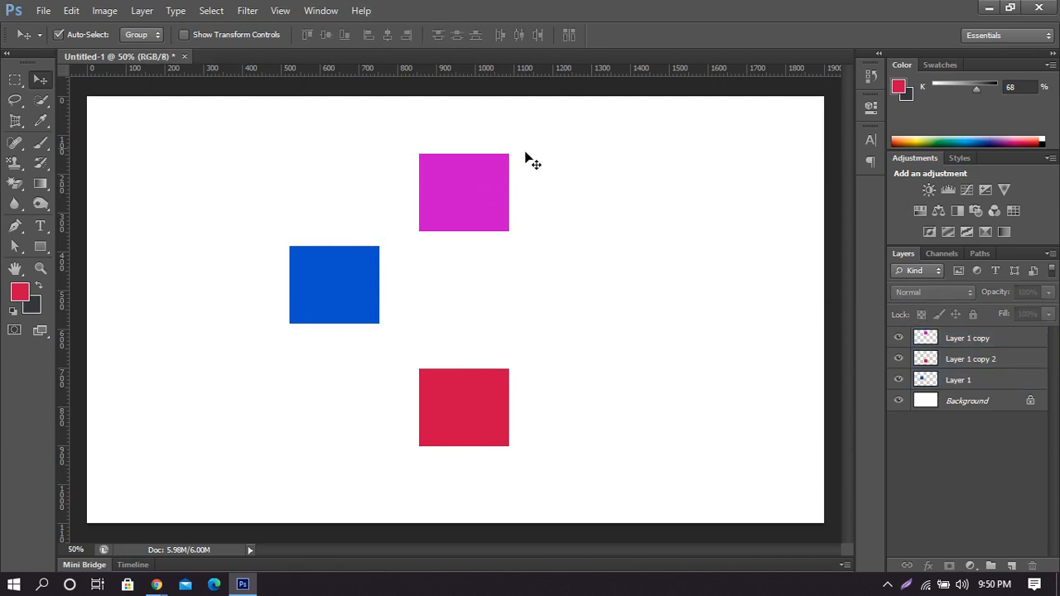
Shift the magenta and red squares rightward by different amounts and align their right edges.
left_click(501, 186)
left_click_drag(474, 169, 510, 197)
left_click_drag(459, 117, 572, 454)
left_click_drag(484, 422, 500, 421)
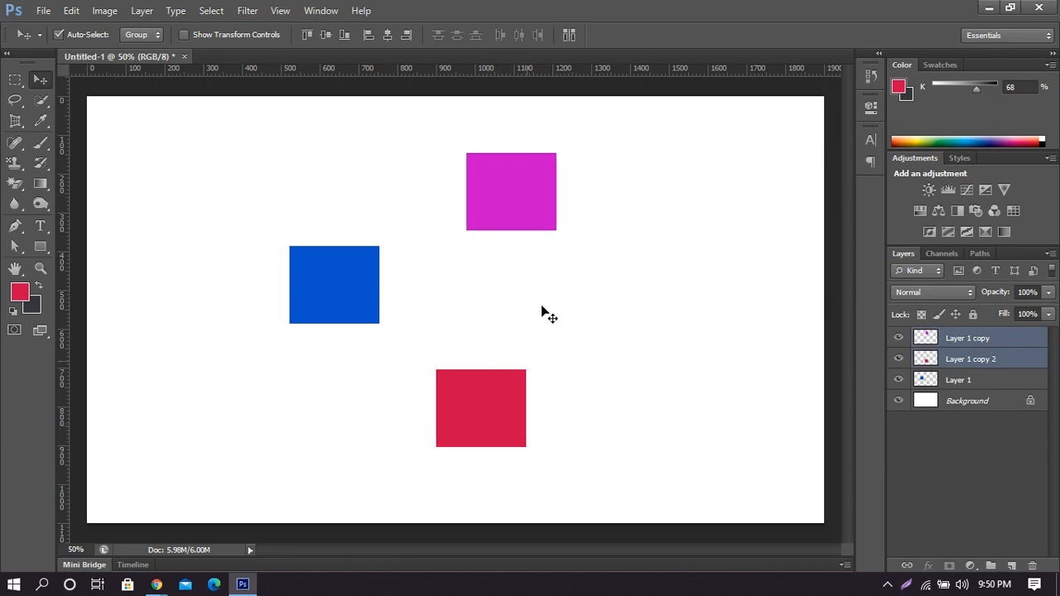
left_click(406, 35)
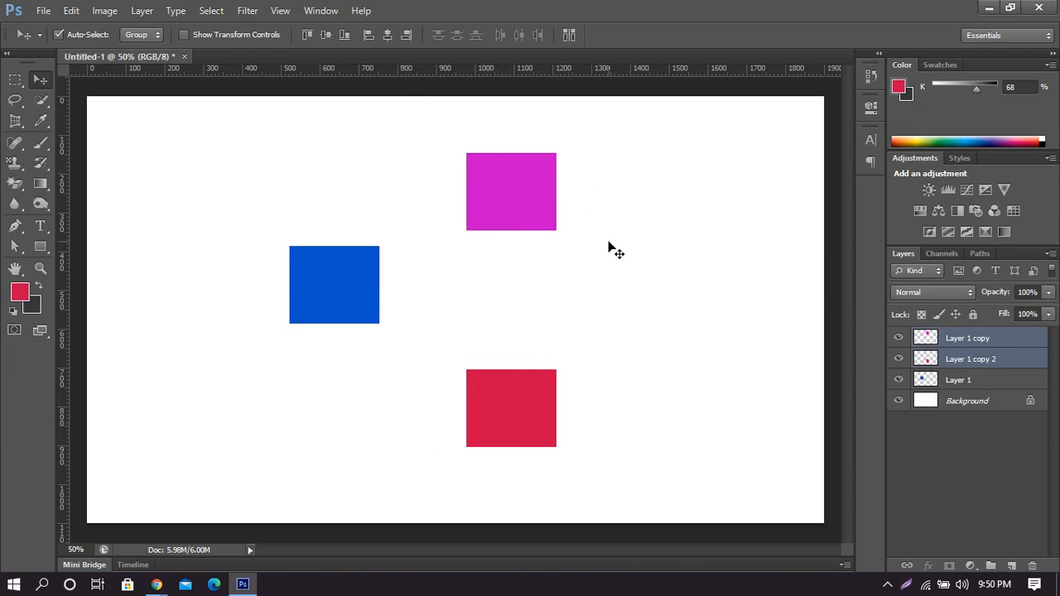
Move the red square left, out of line with the magenta one, and select all three squares.
left_click(605, 275)
left_click_drag(471, 424, 426, 421)
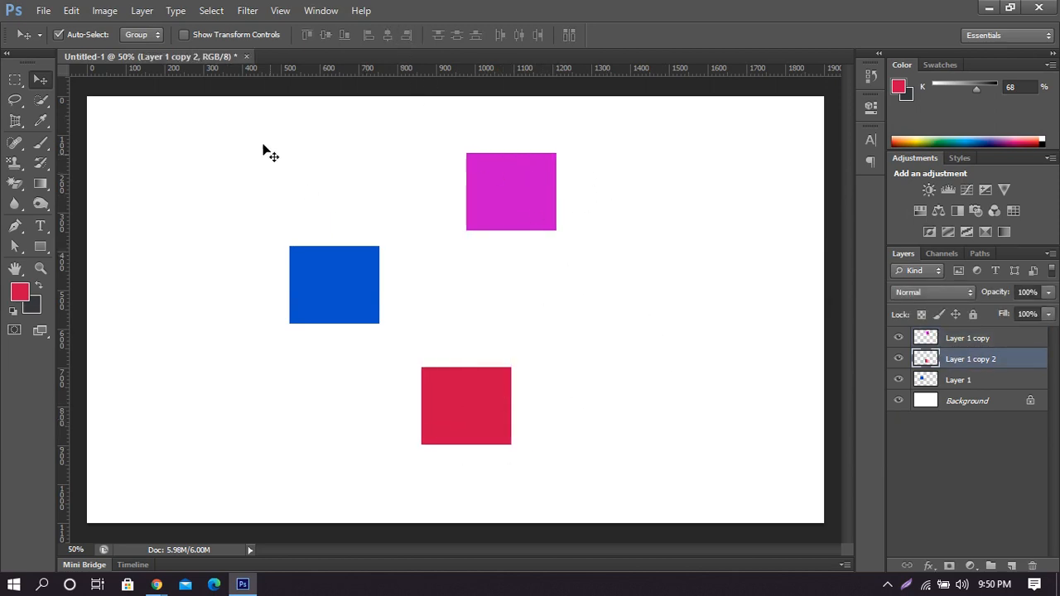
left_click_drag(243, 121, 621, 463)
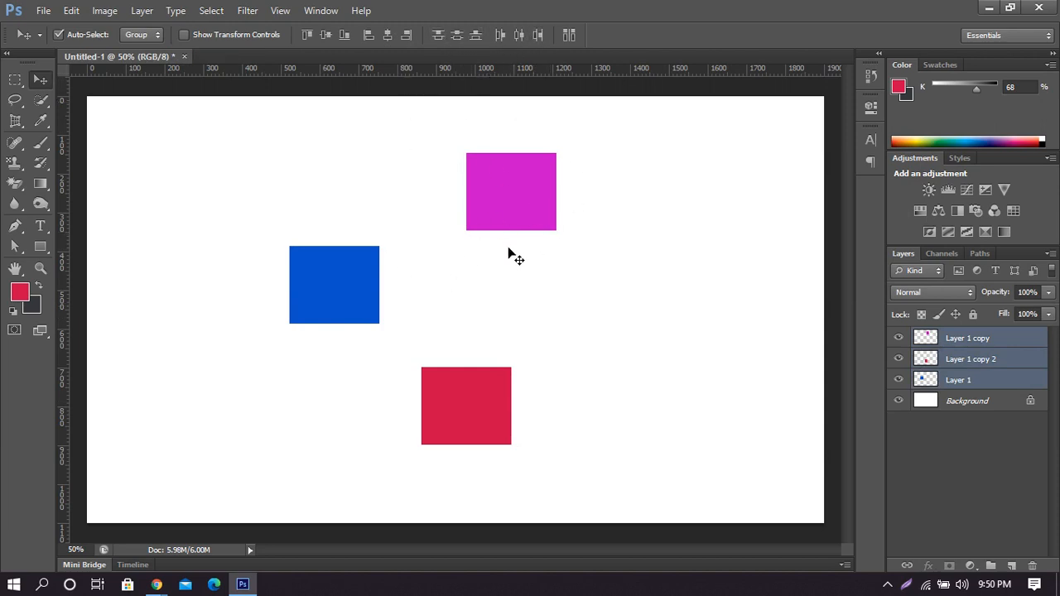
Shift the magenta and blue squares up and left, move the red one down and right, and select all three.
left_click(580, 262)
left_click_drag(476, 428, 476, 453)
left_click_drag(340, 284, 338, 309)
left_click(501, 203)
left_click_drag(501, 203, 456, 169)
left_click_drag(346, 317, 291, 261)
left_click_drag(492, 420, 559, 445)
left_click_drag(237, 108, 656, 491)
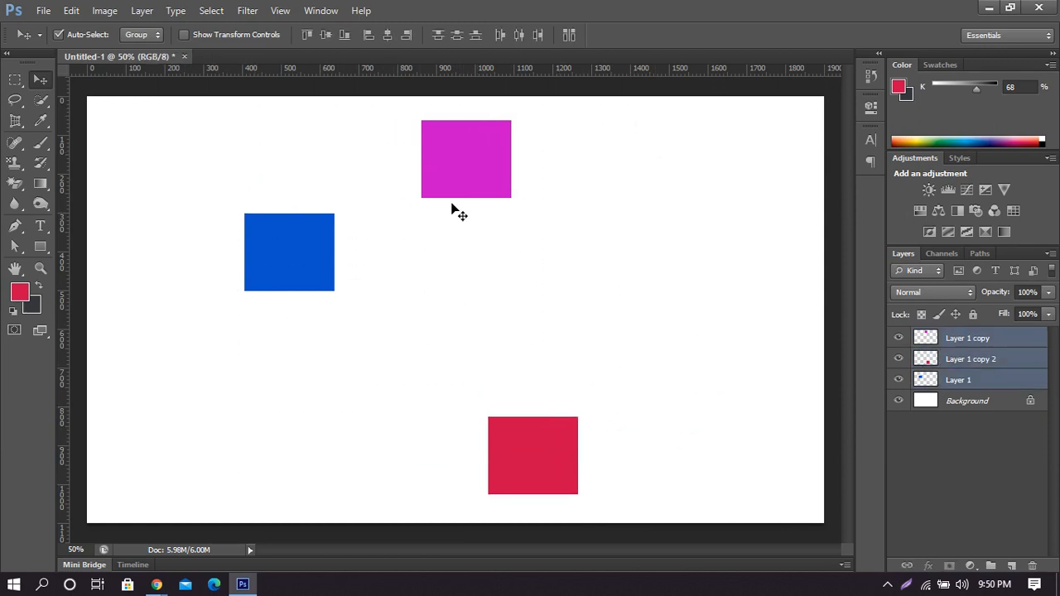
Distribute the three squares by their vertical centers and clear the selection.
left_click(534, 316)
left_click_drag(375, 97, 623, 491)
left_click_drag(261, 99, 619, 465)
left_click_drag(199, 111, 620, 510)
left_click(459, 34)
left_click(615, 287)
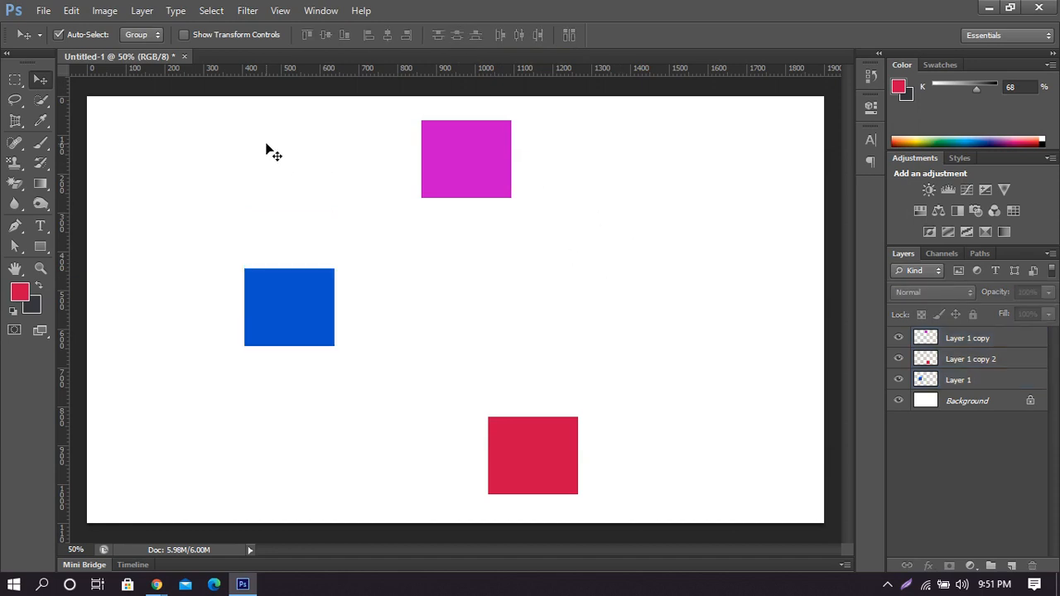
Line up the red and blue squares in a column under the magenta one and distribute all three by vertical centers.
left_click_drag(263, 136, 624, 466)
left_click_drag(521, 467, 450, 469)
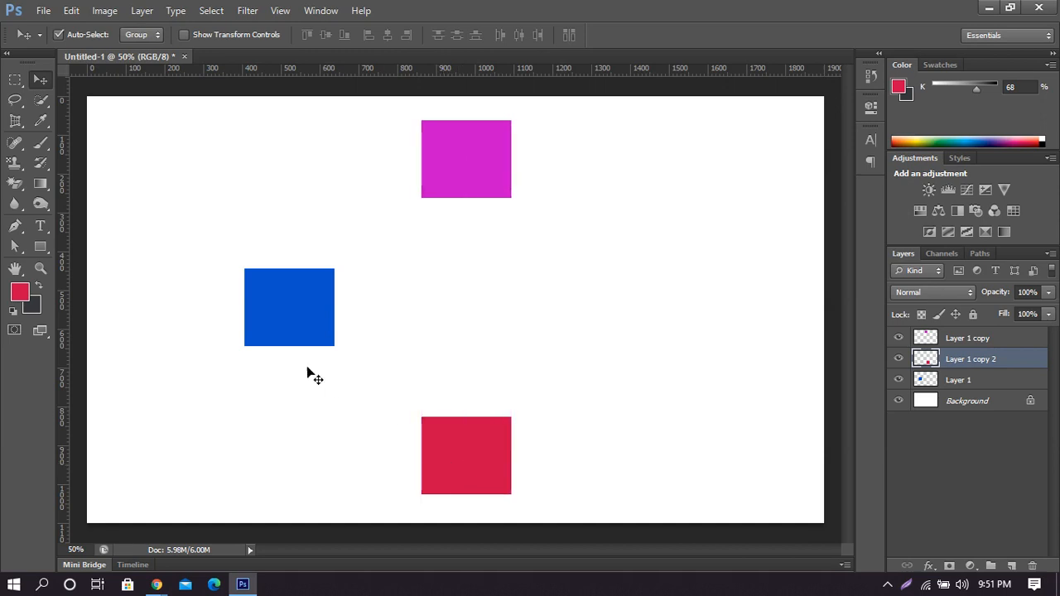
left_click_drag(286, 308, 456, 255)
left_click_drag(379, 136, 575, 507)
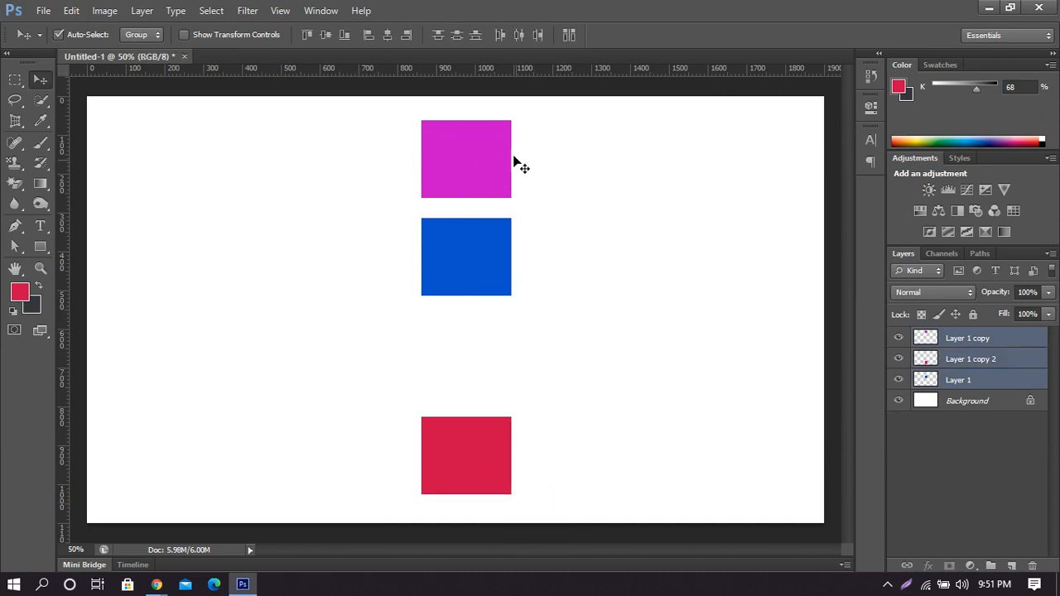
left_click(454, 34)
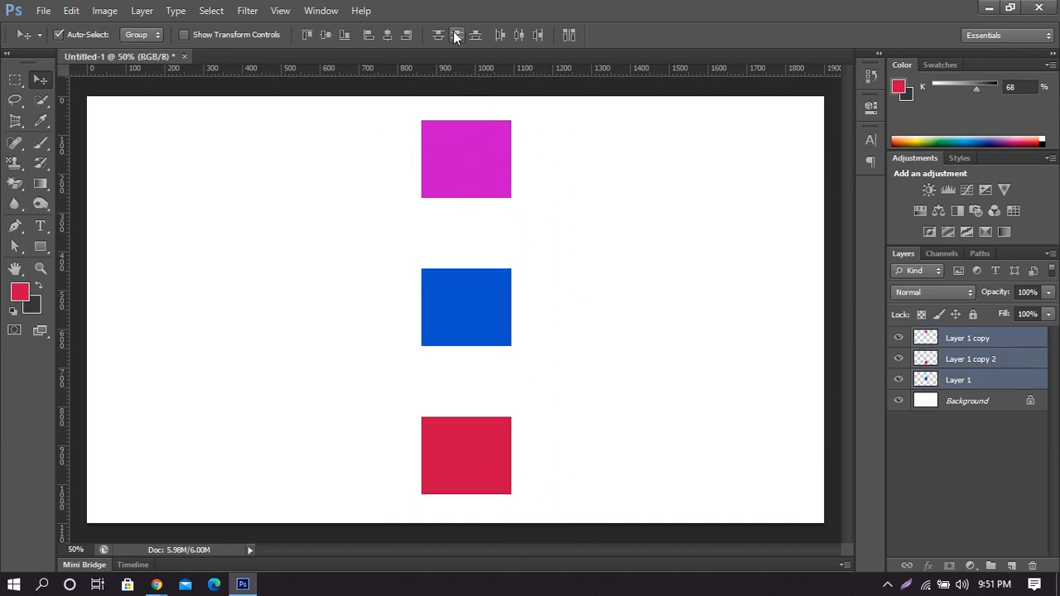
Move the blue square down close to the red one and distribute the three squares by vertical centers again.
left_click(483, 214)
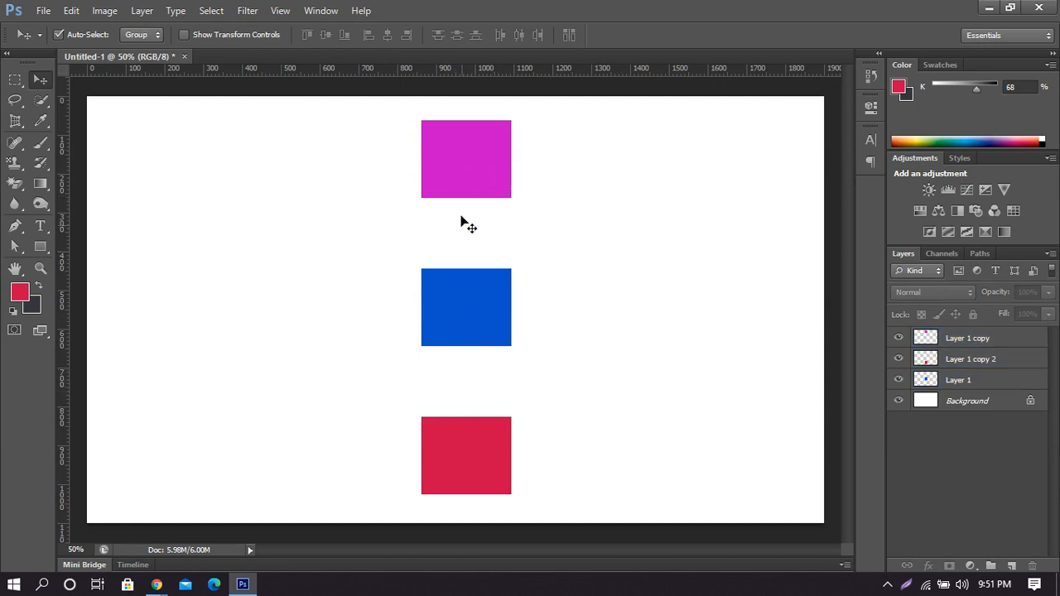
left_click_drag(476, 326, 478, 396)
left_click(545, 334)
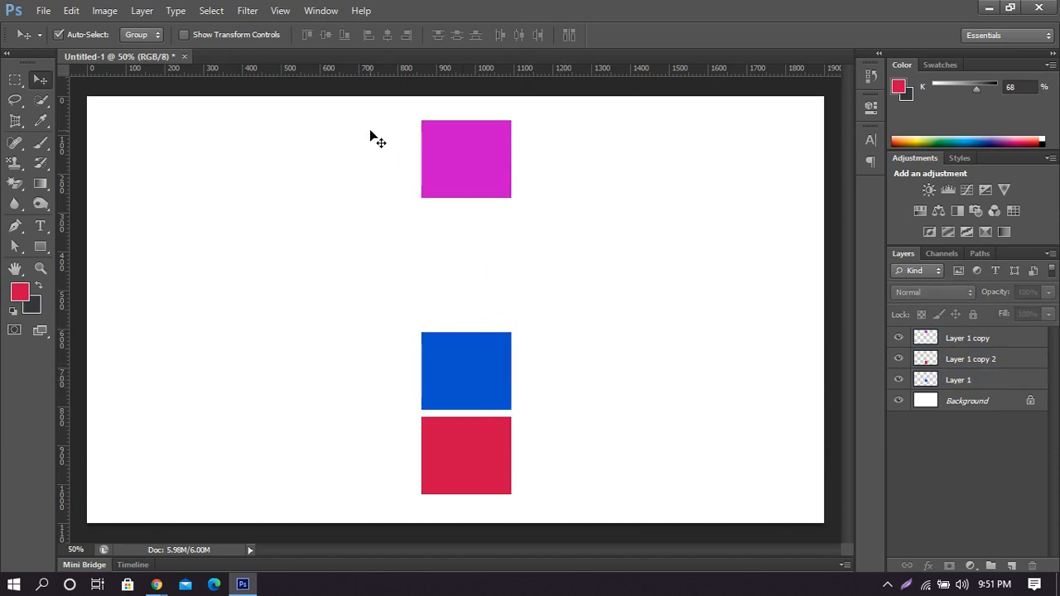
left_click_drag(371, 137, 564, 484)
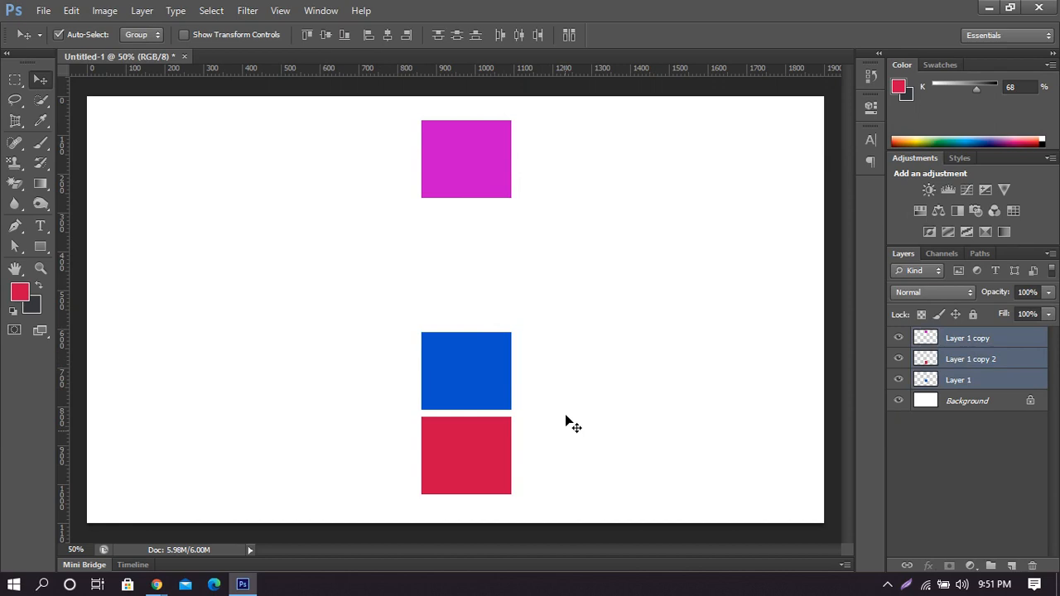
left_click(455, 33)
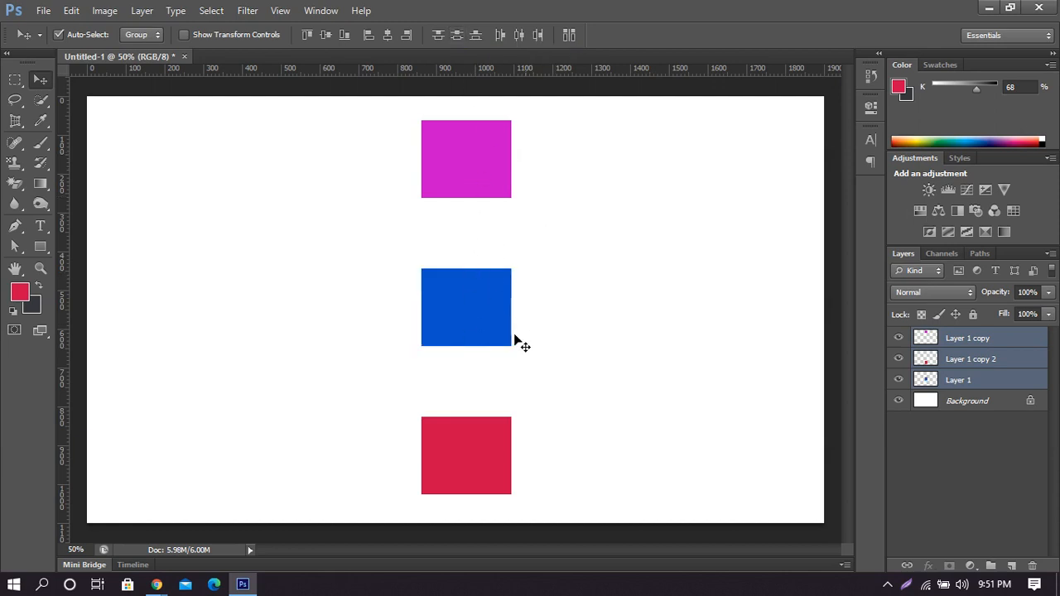
left_click(610, 199)
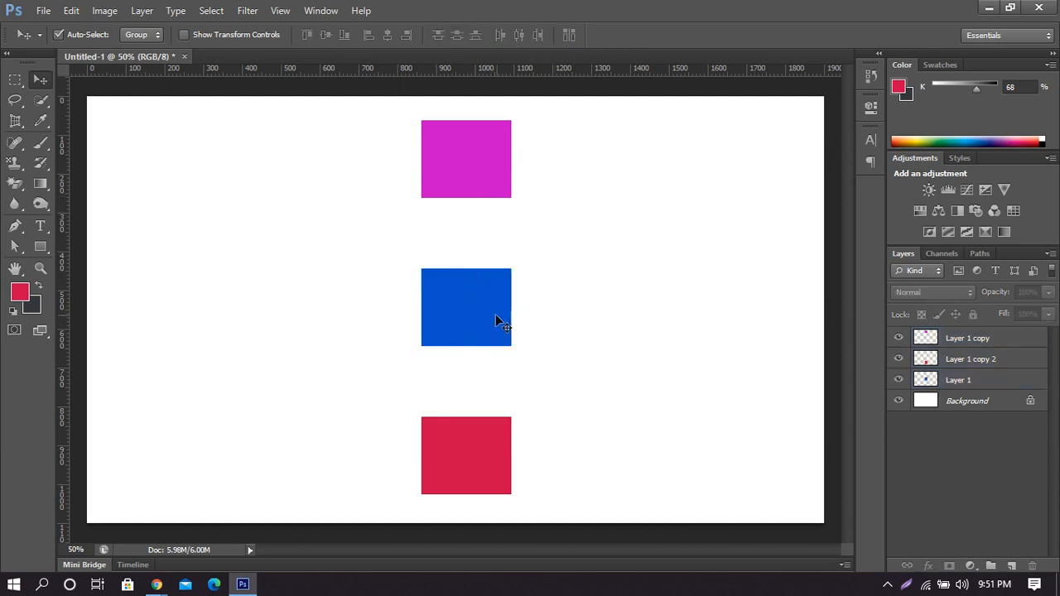
Place a duplicate of the blue square between the original and the red one, and distribute all four by vertical centers.
left_click_drag(485, 306, 486, 406)
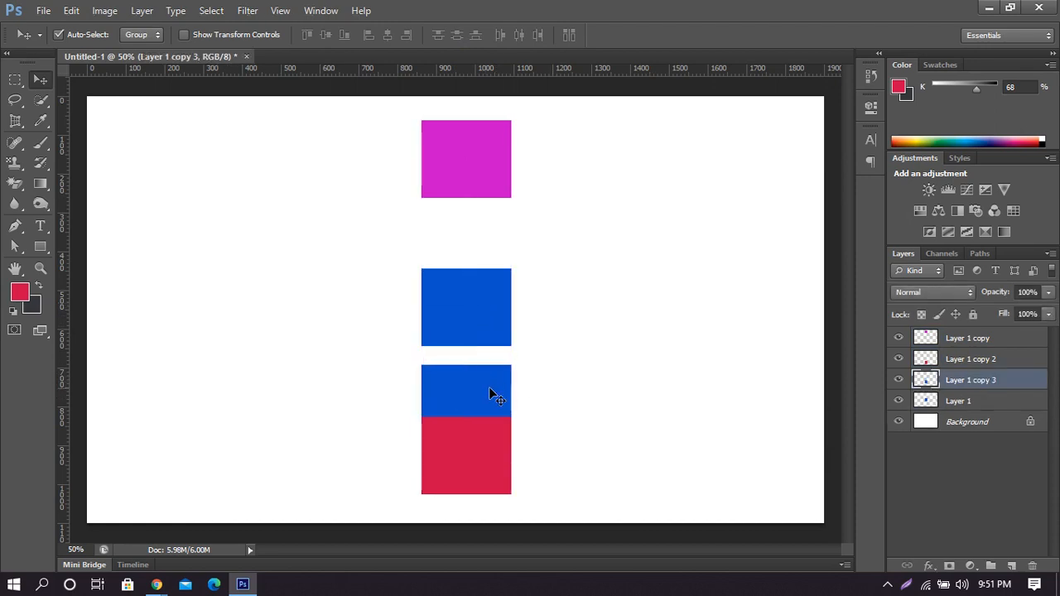
left_click_drag(367, 106, 593, 464)
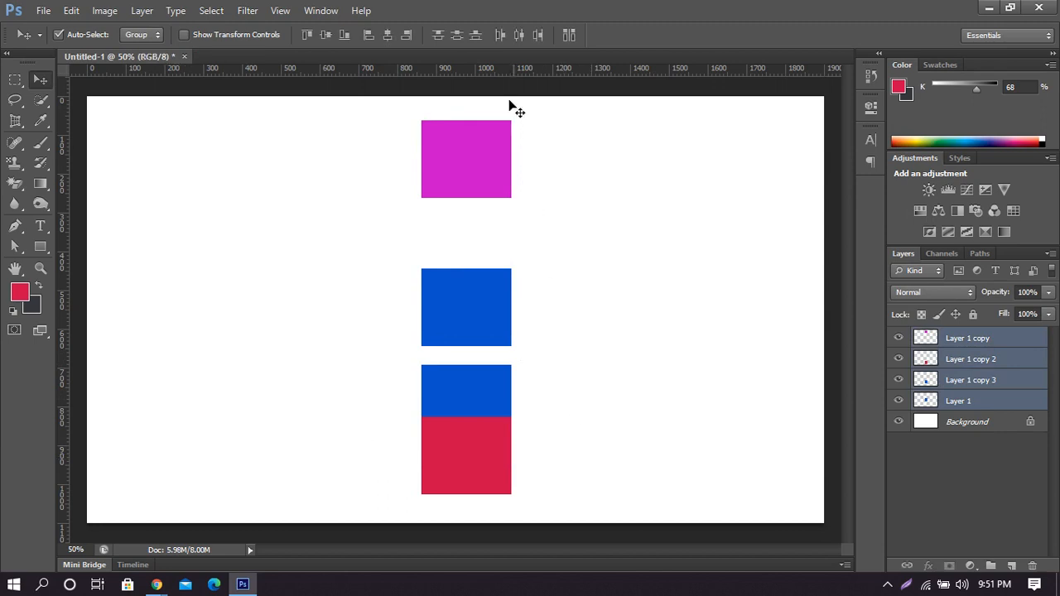
left_click(458, 36)
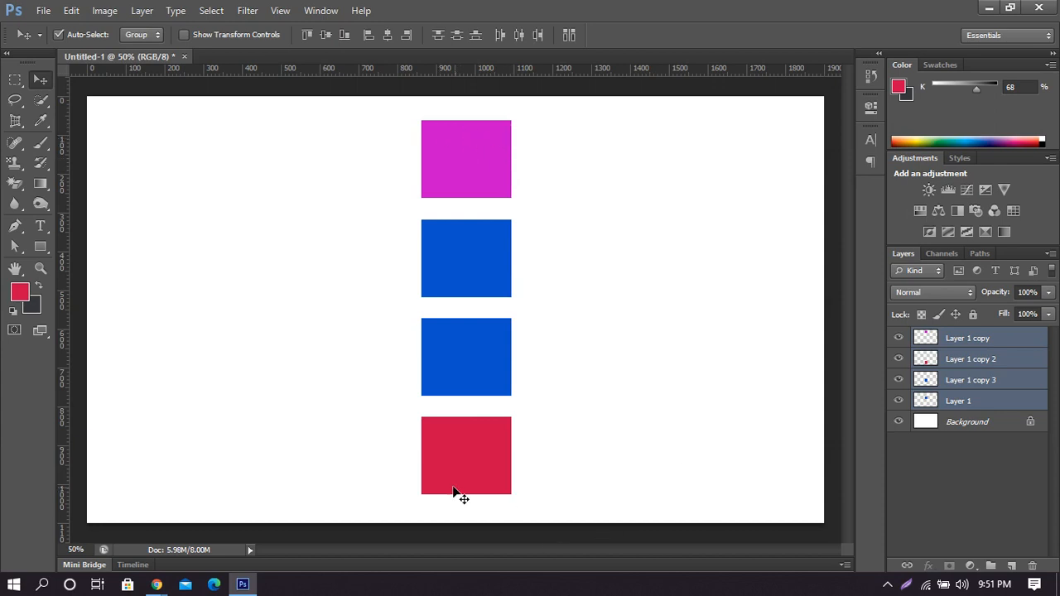
Delete the duplicated blue square above the red one.
left_click(579, 274)
left_click(452, 373)
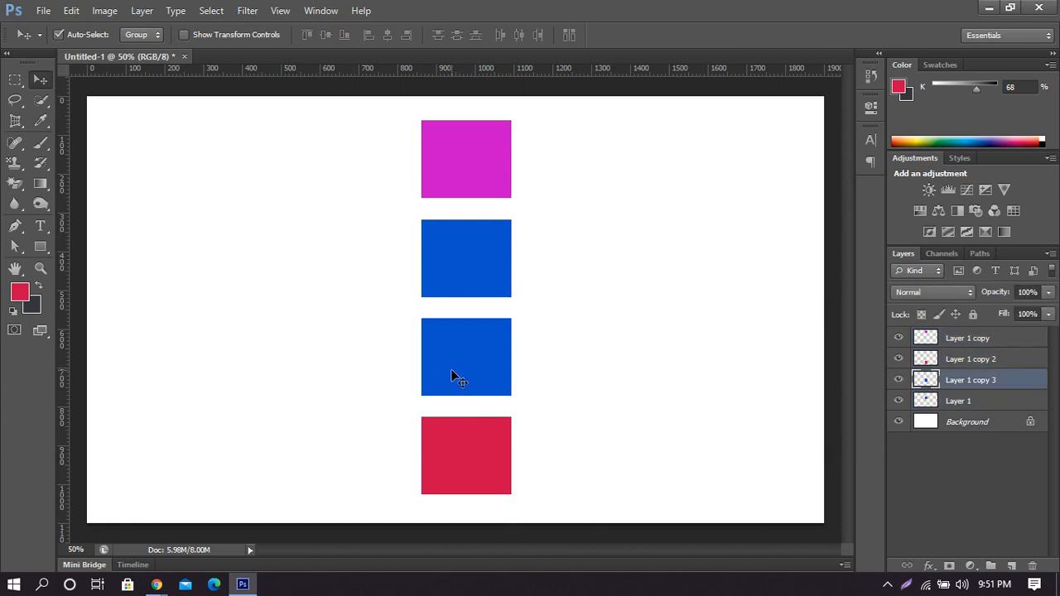
key("Delete")
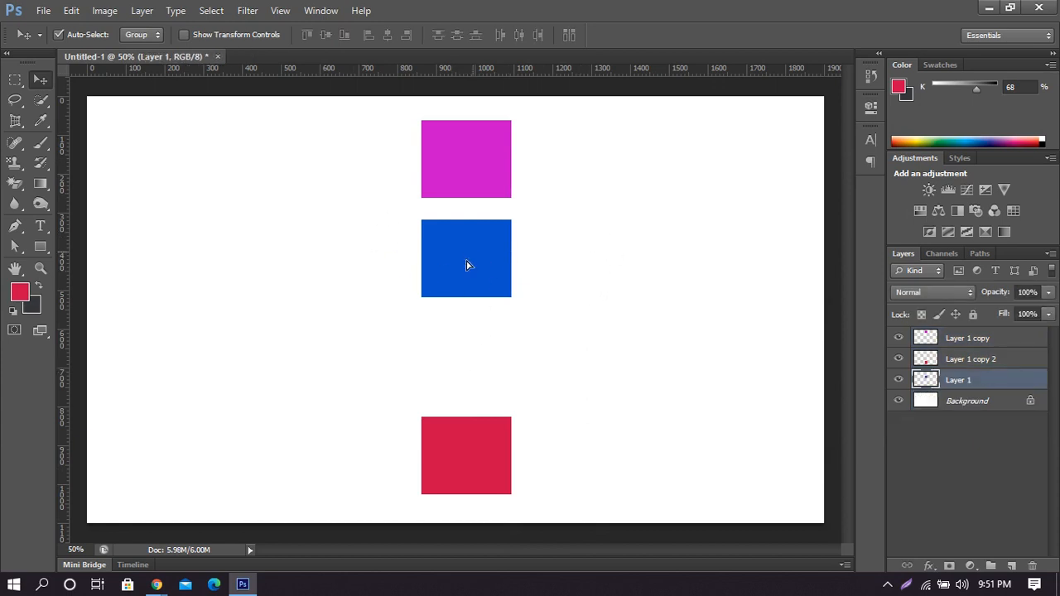
Arrange the blue, magenta and red squares in a horizontal row with uneven gaps and distribute them by horizontal centers.
left_click_drag(466, 265, 293, 292)
left_click_drag(472, 448, 762, 286)
left_click_drag(469, 186, 413, 308)
left_click_drag(274, 295, 233, 292)
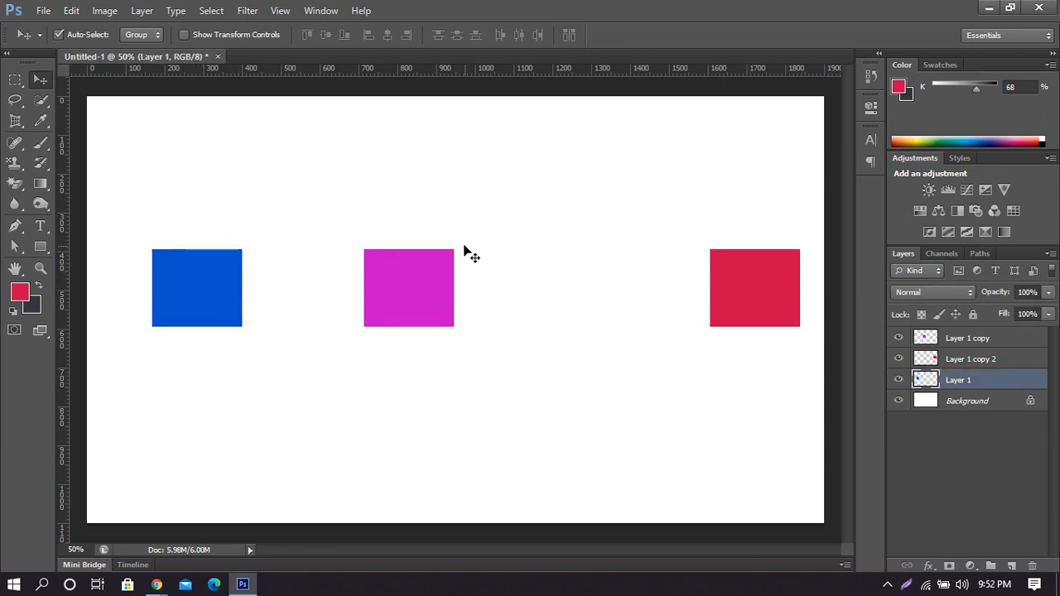
left_click_drag(438, 276, 386, 276)
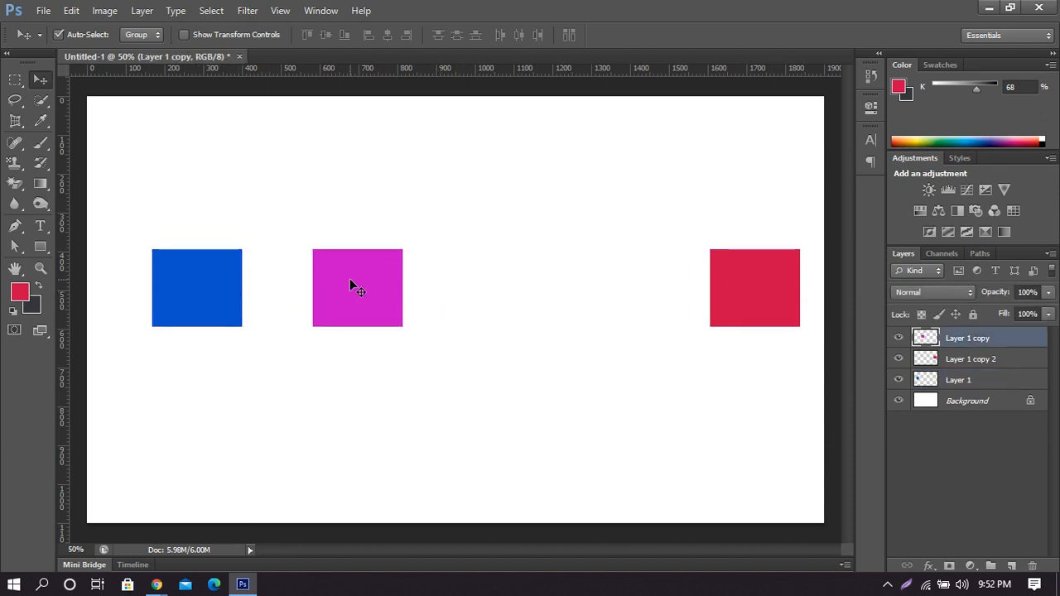
left_click_drag(173, 176, 778, 420)
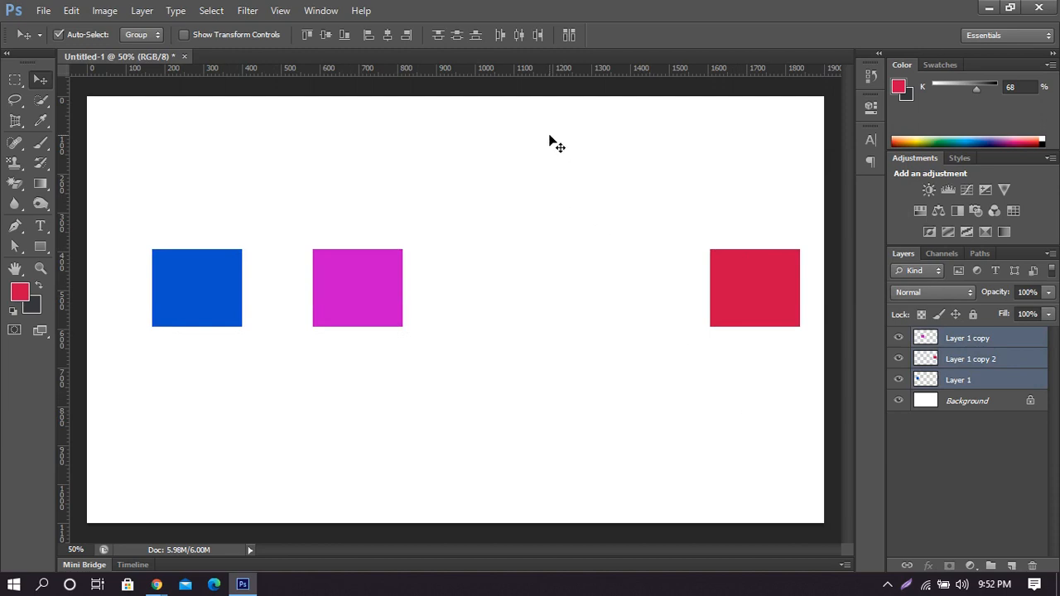
left_click(519, 35)
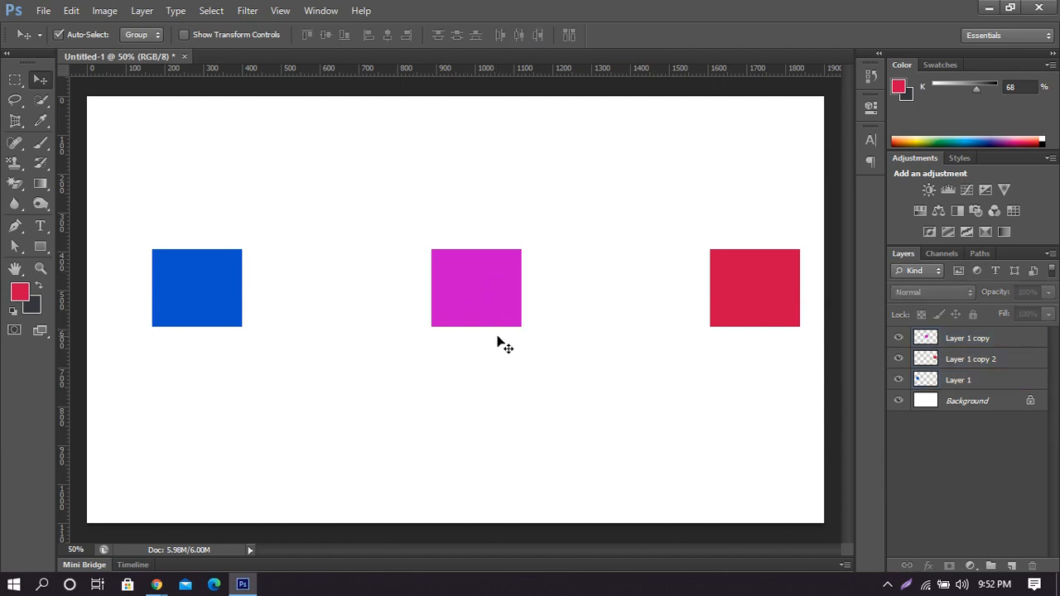
Duplicate the magenta and red squares to the left of their originals, offsetting the magenta copy downward and the red copy upward.
left_click_drag(482, 284, 359, 285)
left_click_drag(731, 301, 631, 301)
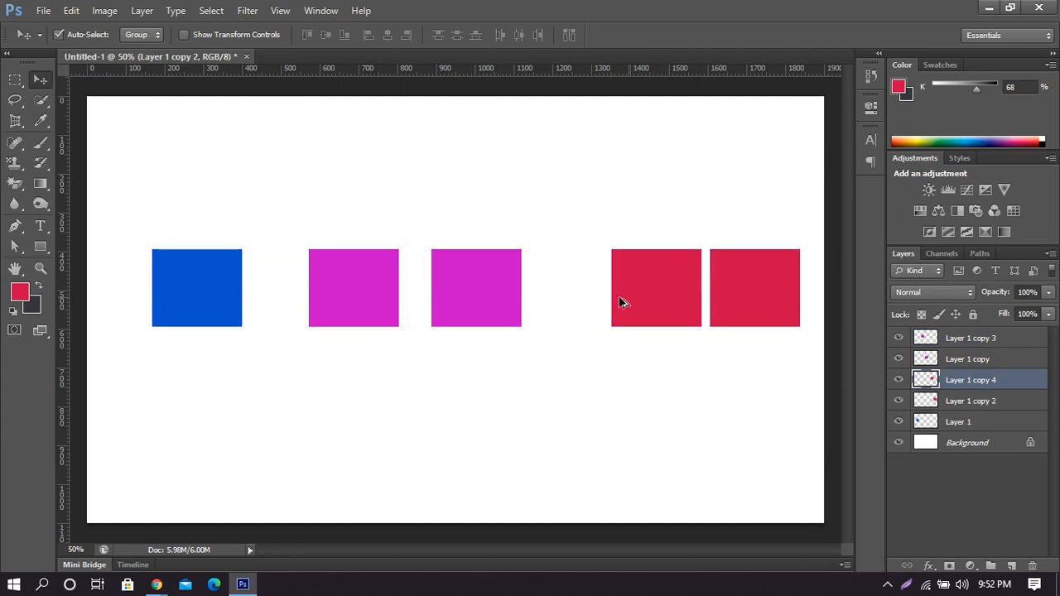
left_click_drag(381, 293, 395, 327)
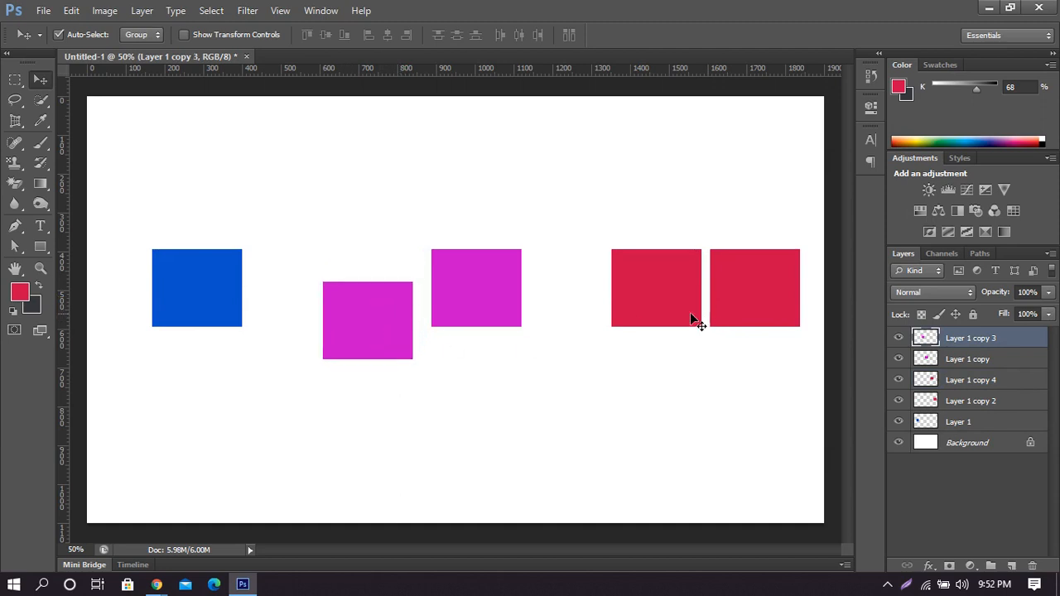
left_click_drag(667, 314, 660, 251)
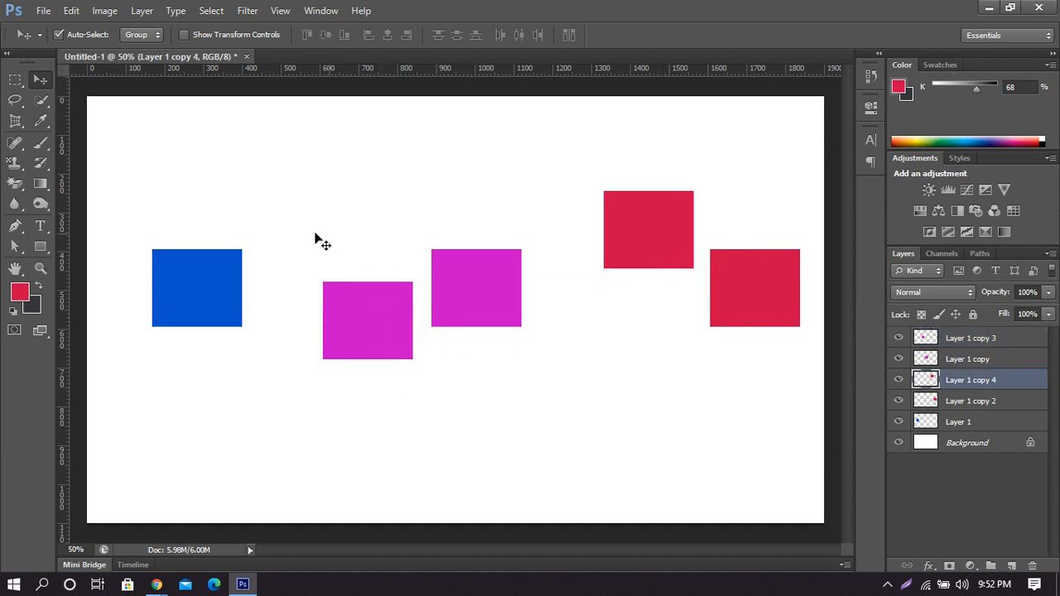
Distribute all five squares by horizontal centers and align their vertical centers.
left_click_drag(182, 135, 781, 458)
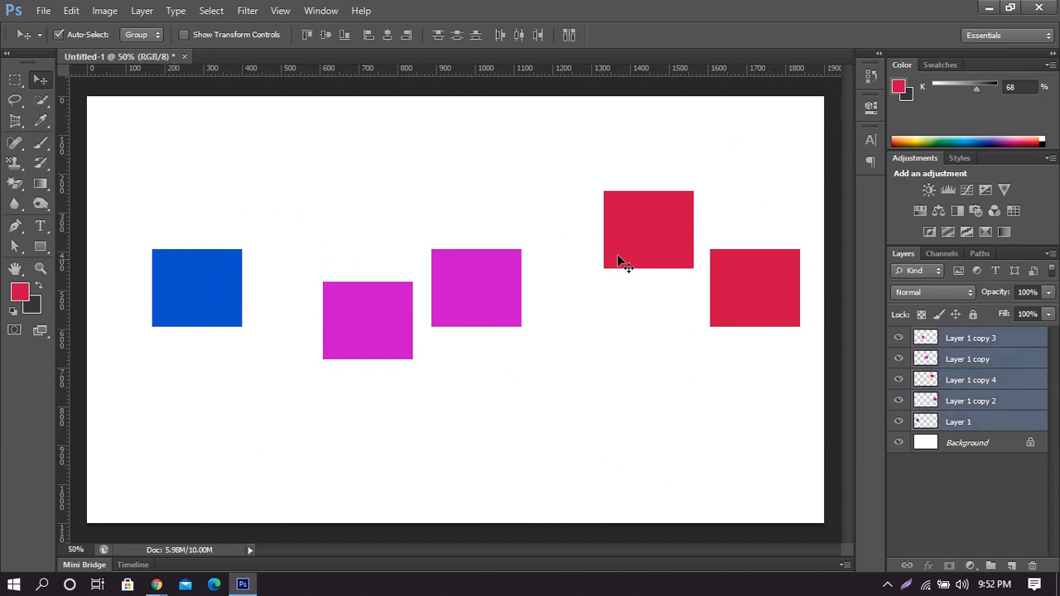
left_click(521, 35)
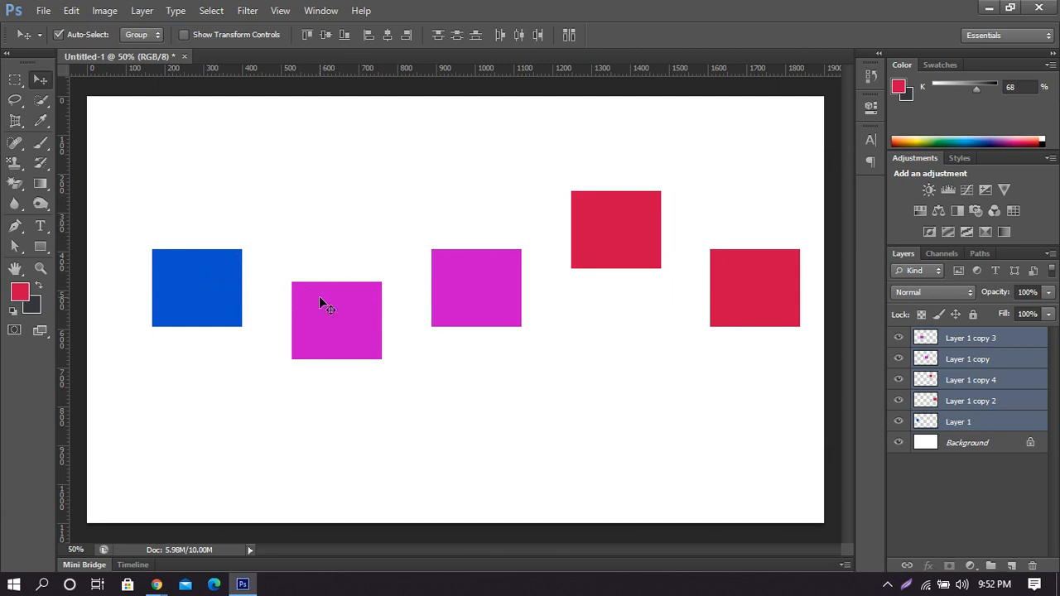
left_click(326, 34)
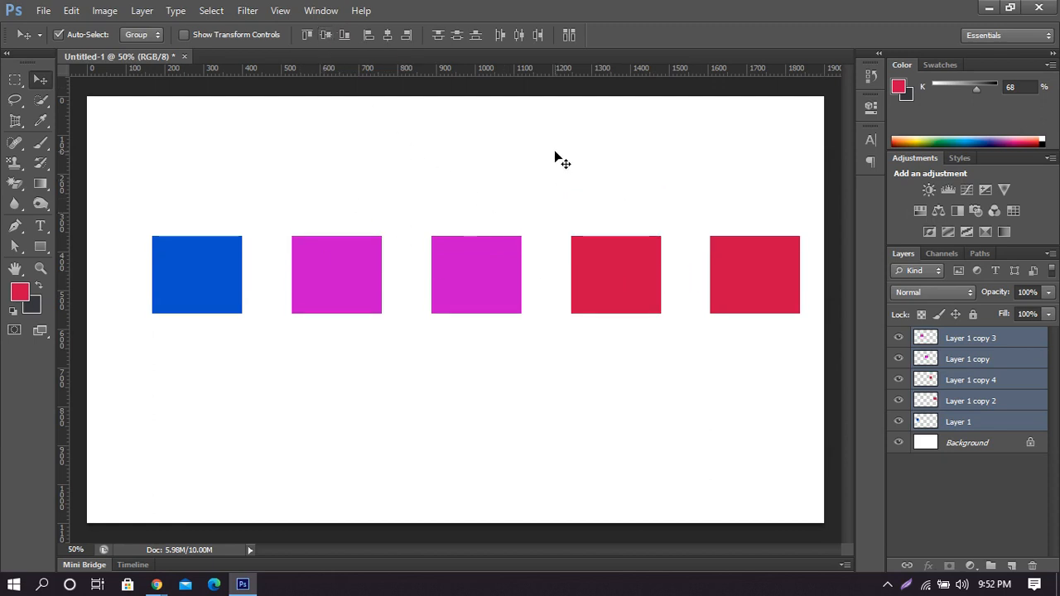
Move the row of five squares about 30 px left and 32 px down, and clear the selection.
mouse_move(475, 282)
left_mouse_down()
mouse_move(460, 304)
mouse_move(462, 288)
left_mouse_up()
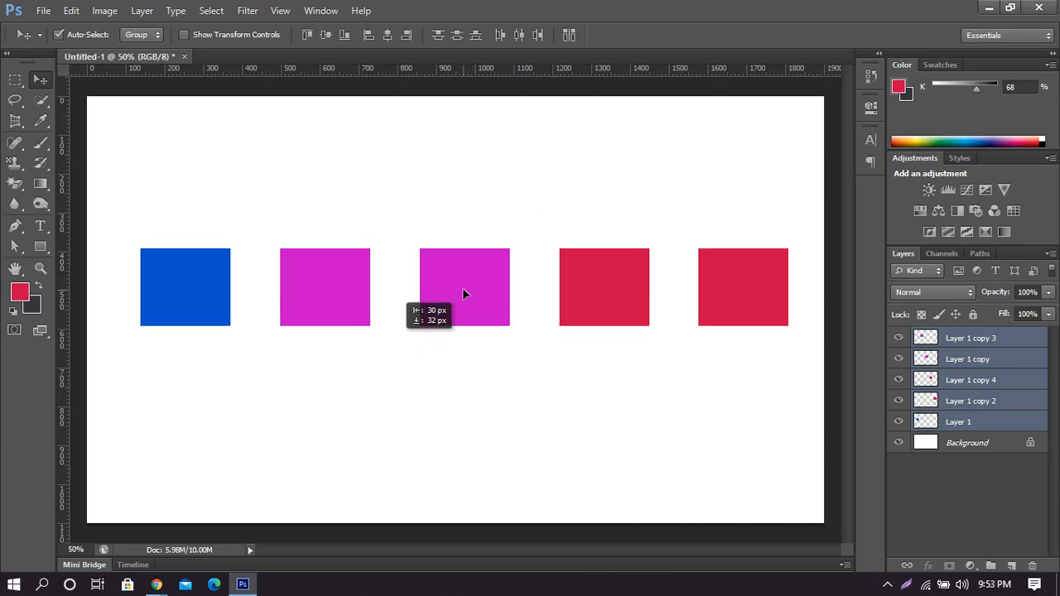
left_click(491, 184)
Switch to the Google Meet window in Chrome to check the call, and return to Photoshop.
mouse_move(157, 585)
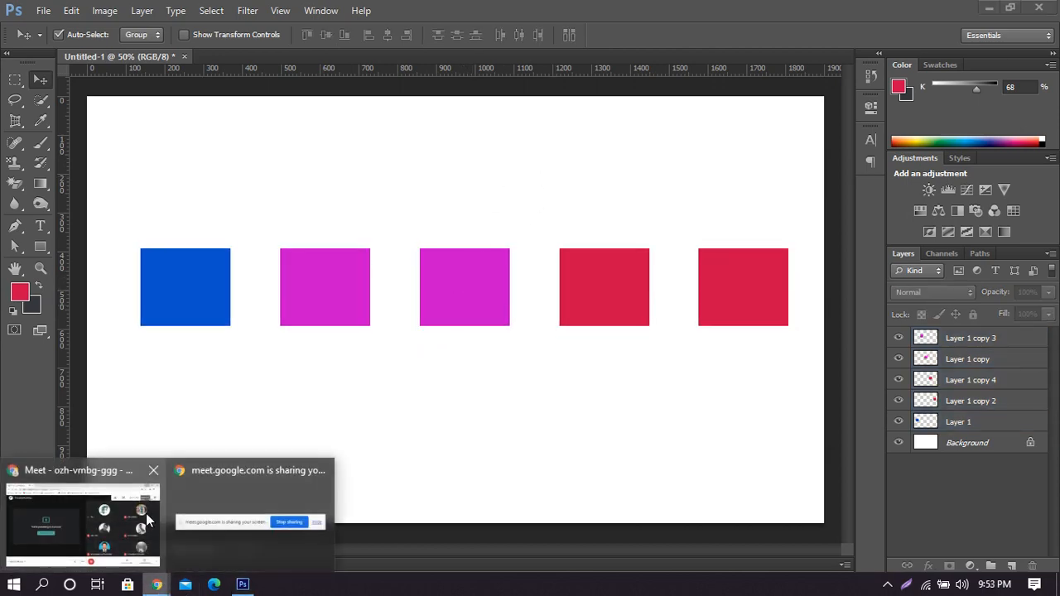
left_click(146, 514)
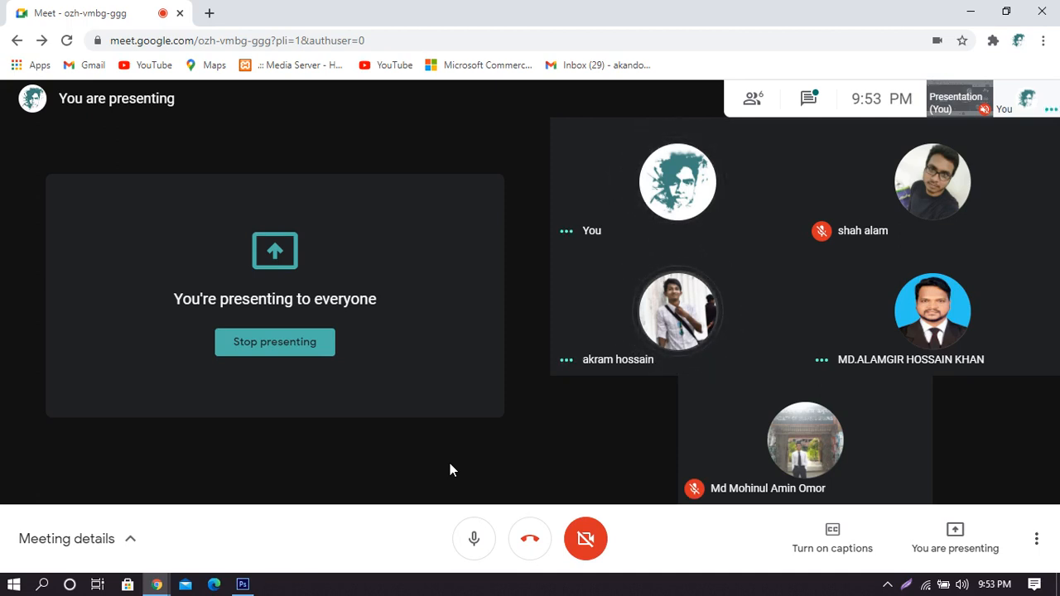
left_click(971, 9)
Delete the duplicated magenta and red squares, keeping one blue, one magenta and one red square in the row.
left_click(338, 308)
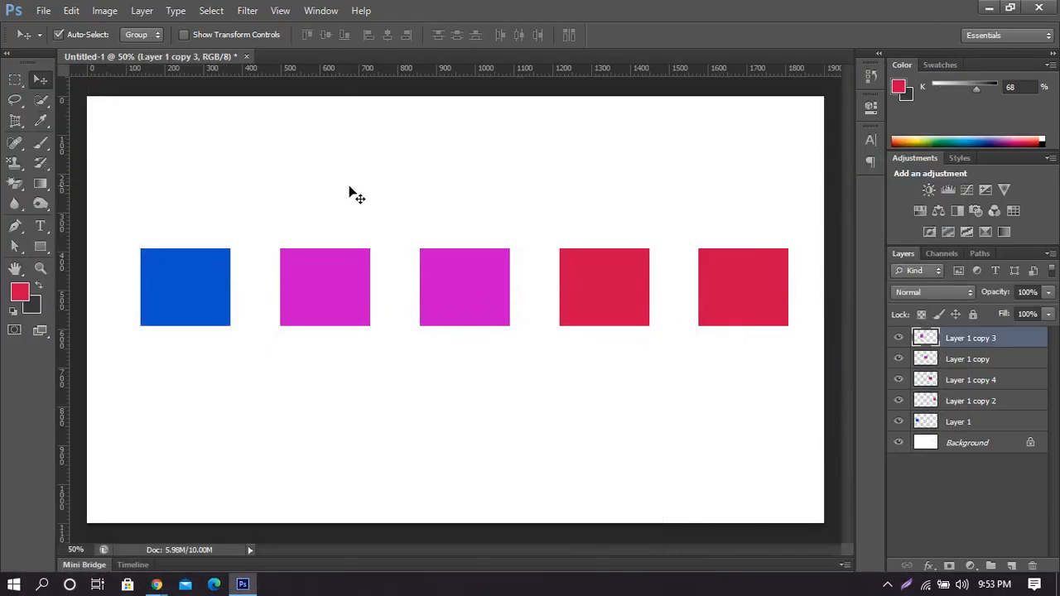
left_click_drag(328, 185, 379, 316)
key("Delete")
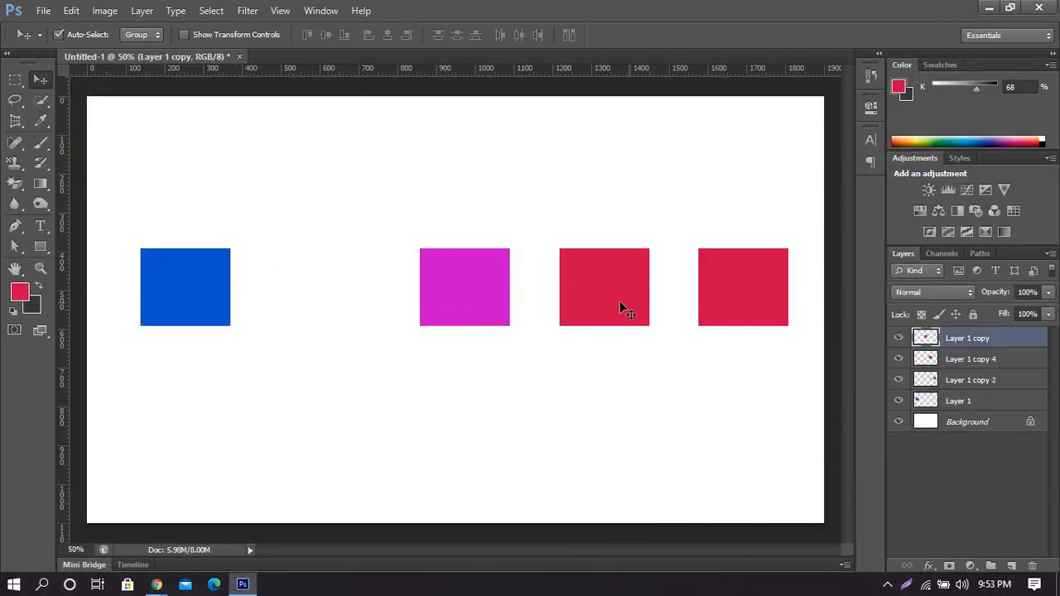
left_click(617, 304)
key("Delete")
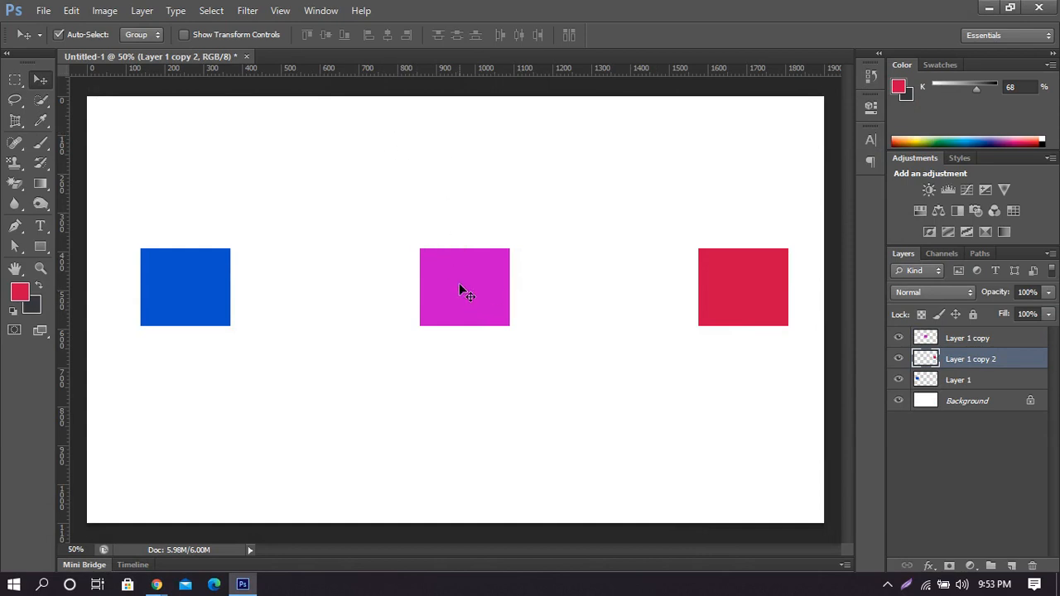
Arrange the three squares in one vertical column with magenta above, blue in the middle and red near the canvas's lower edge.
left_click_drag(464, 292, 462, 222)
left_click_drag(204, 310, 475, 346)
left_click_drag(478, 227, 484, 166)
left_click_drag(484, 310, 490, 254)
left_click_drag(740, 298, 470, 463)
Distribute the magenta, blue and red squares by vertical centers and clear the selection.
left_click_drag(332, 154, 522, 490)
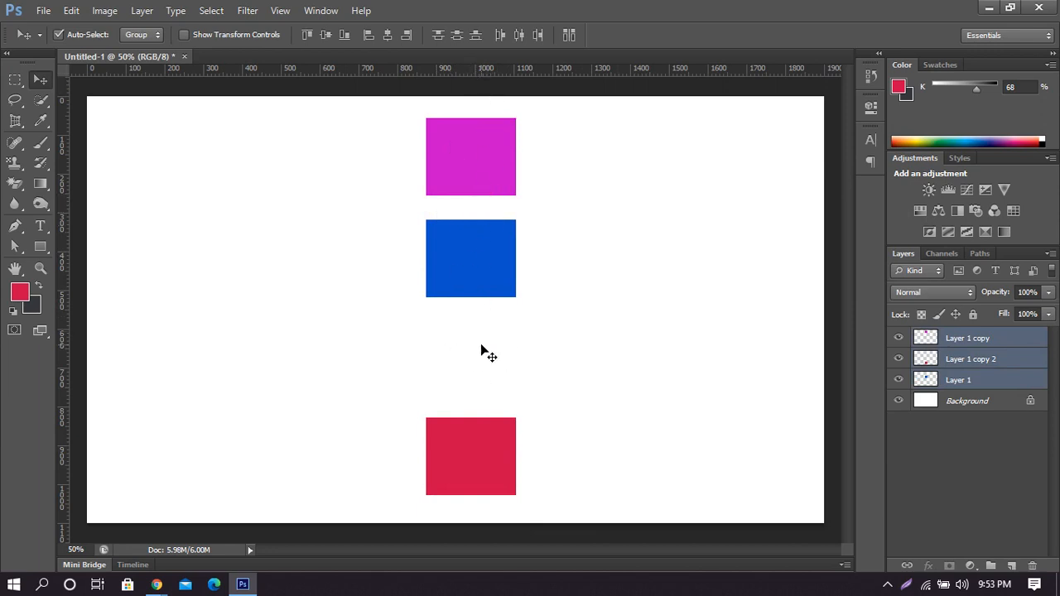
left_click_drag(362, 134, 564, 495)
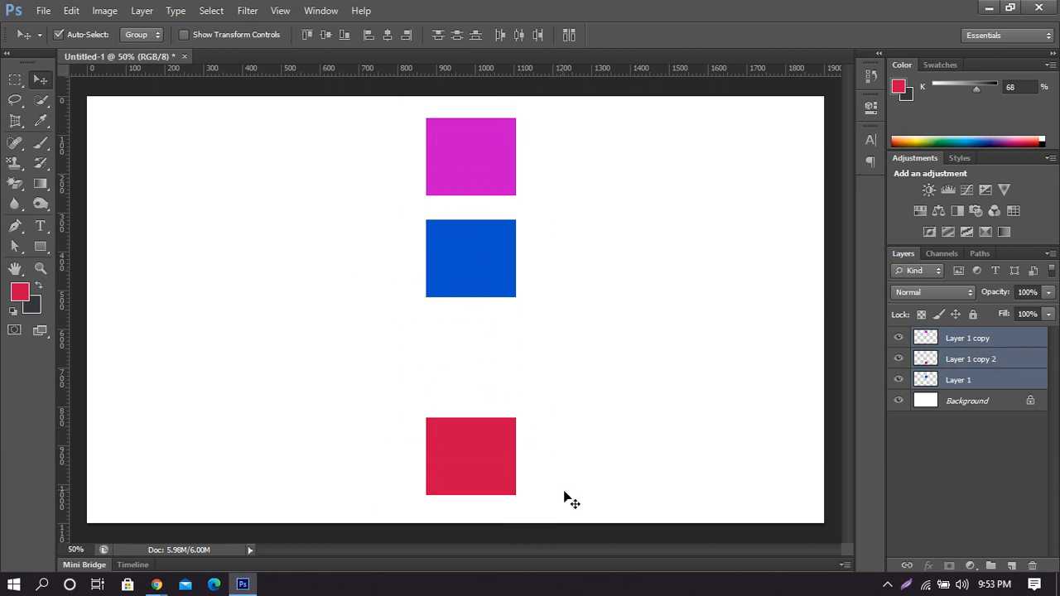
left_click(456, 37)
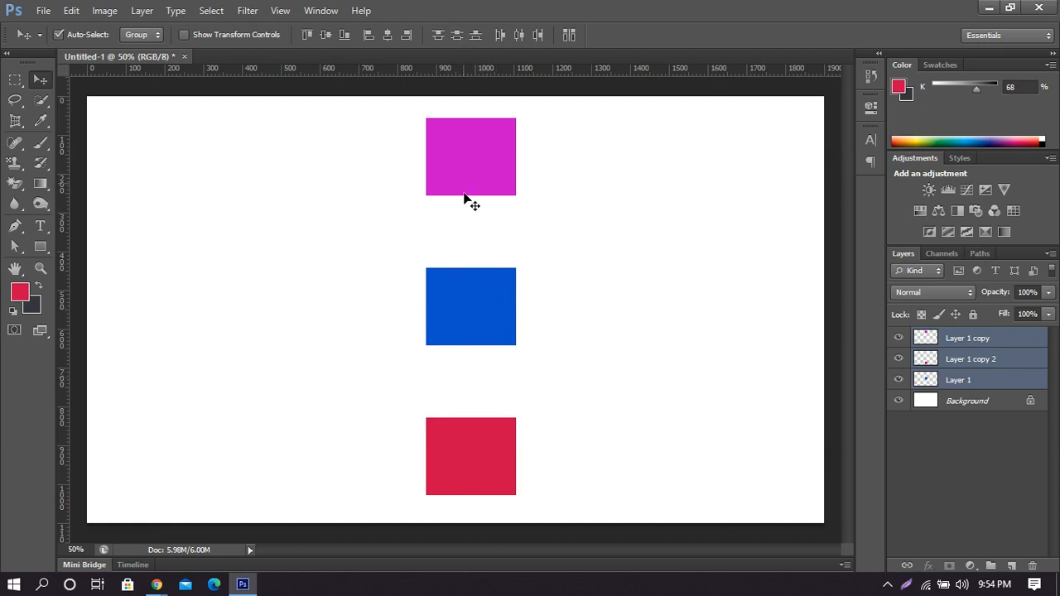
left_click(546, 345)
Duplicate the blue square within the column and distribute all four squares by vertical centers.
left_click_drag(465, 313, 483, 385)
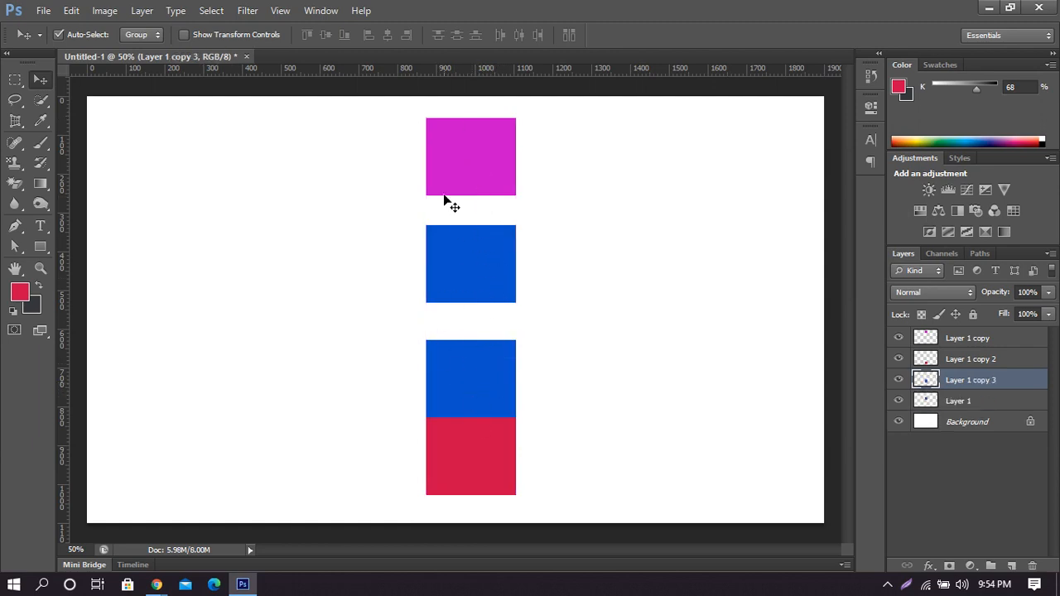
left_click_drag(355, 128, 570, 478)
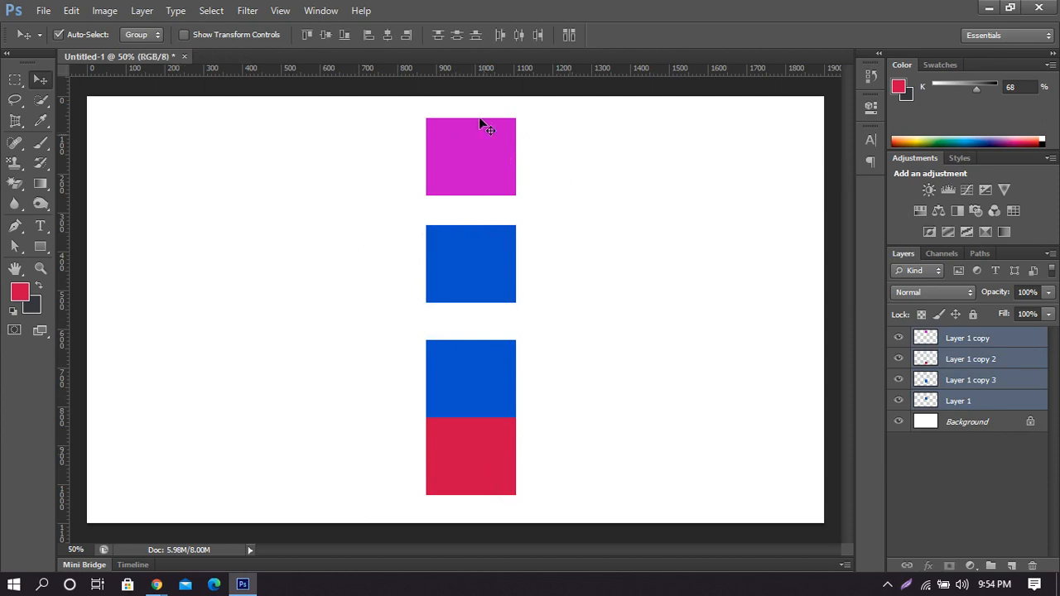
left_click(456, 38)
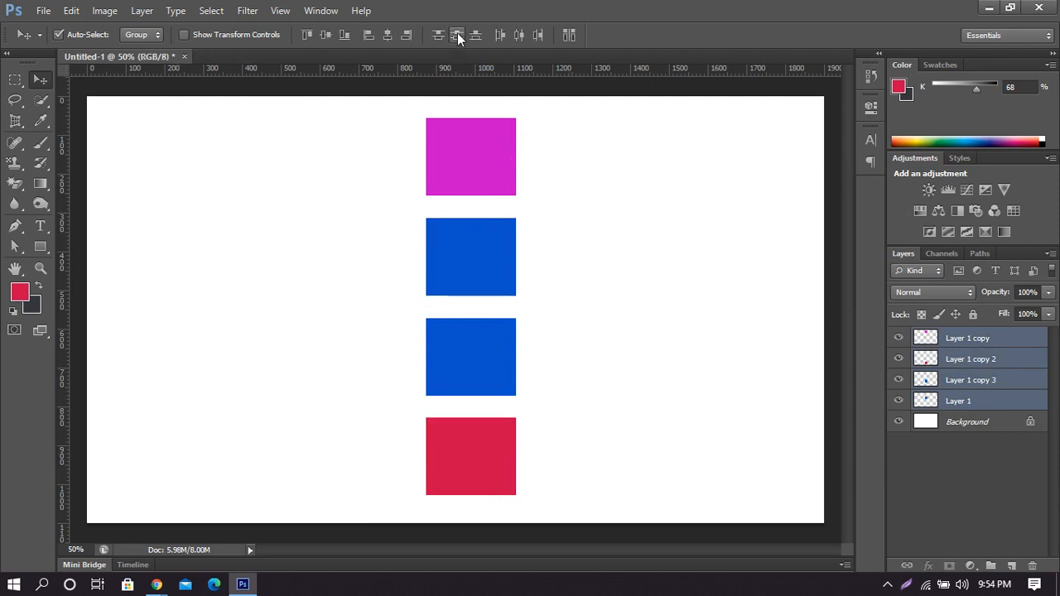
left_click(663, 330)
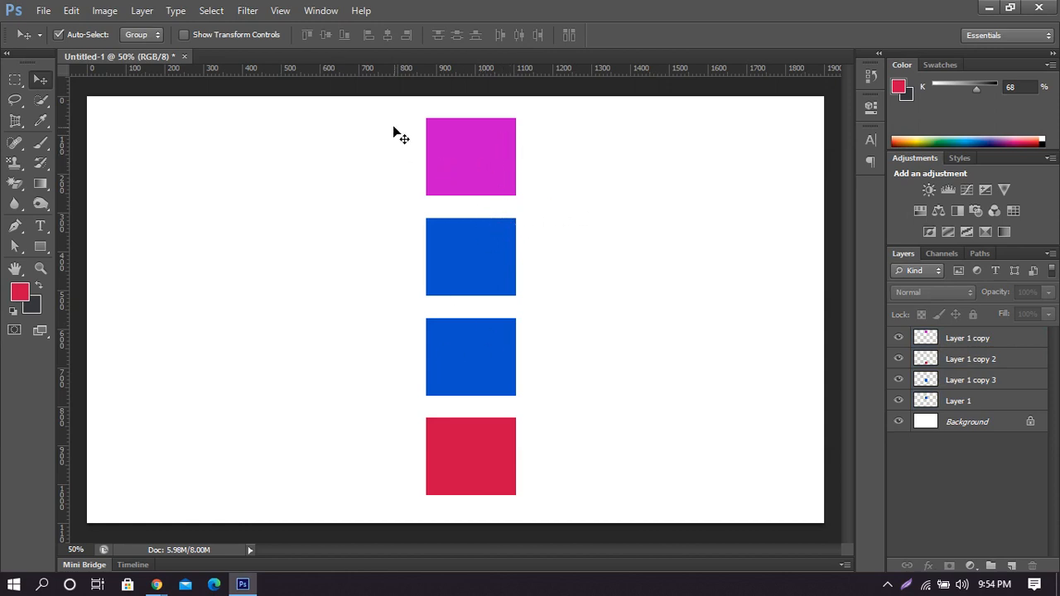
Delete the upper blue square and arrange the magenta, blue and red squares in an unevenly spaced horizontal row.
left_click_drag(398, 130, 408, 139)
left_click(492, 291)
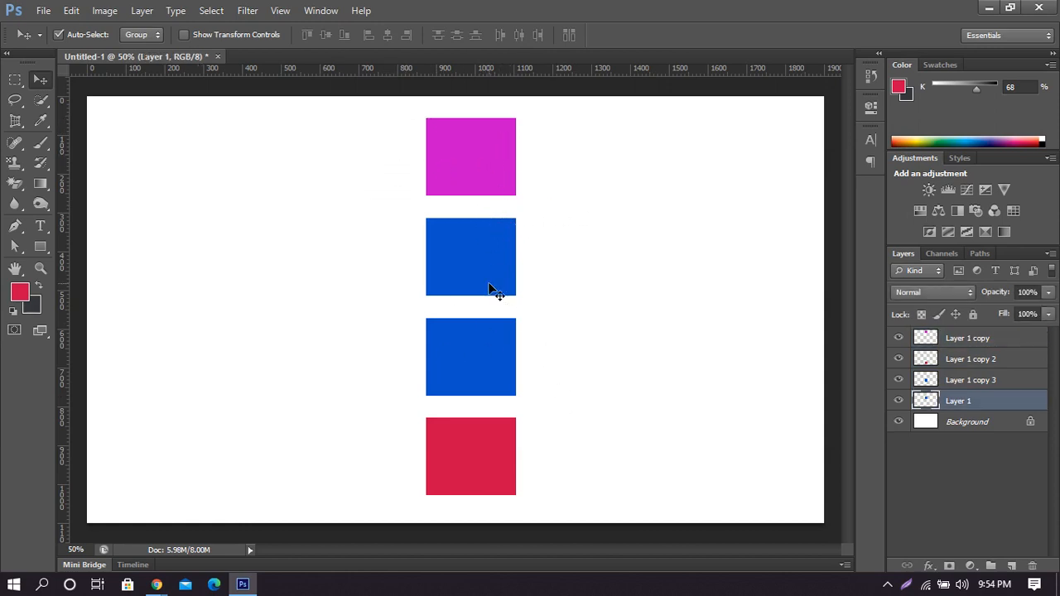
key("Delete")
left_click_drag(461, 180, 243, 341)
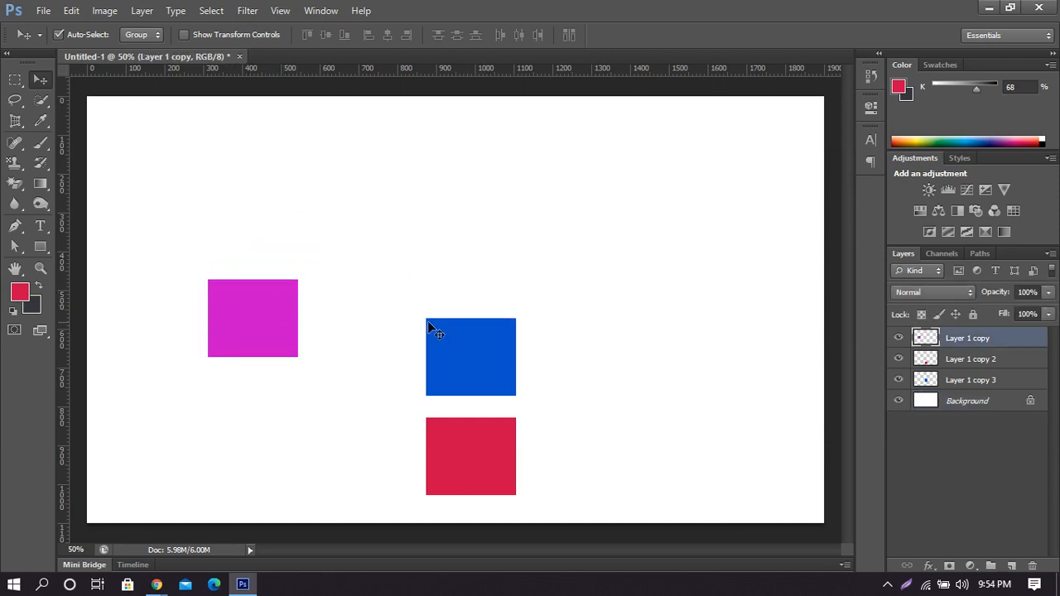
left_click_drag(478, 329, 371, 290)
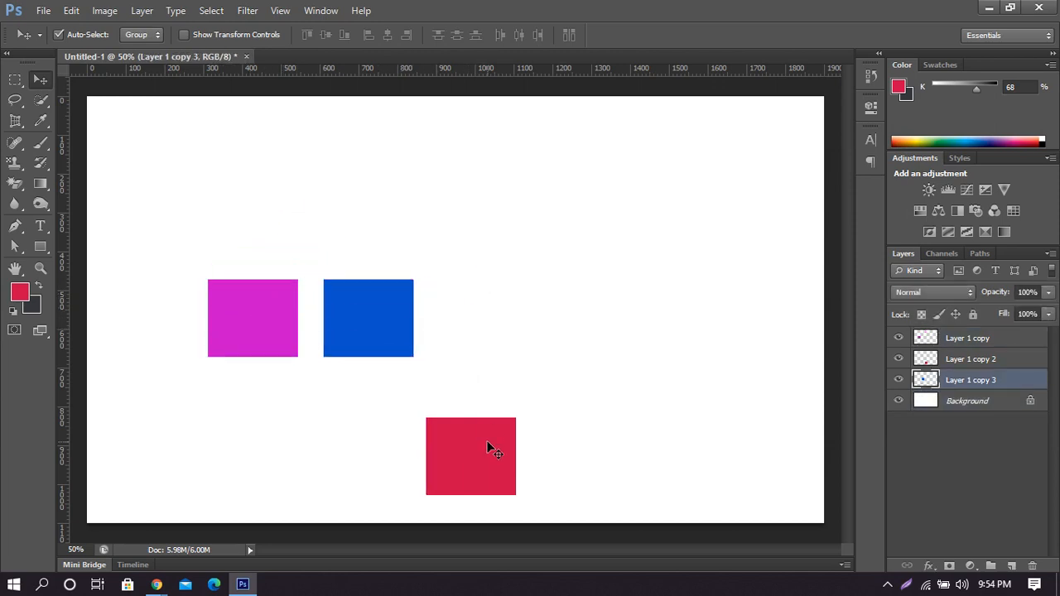
left_click_drag(487, 441, 785, 305)
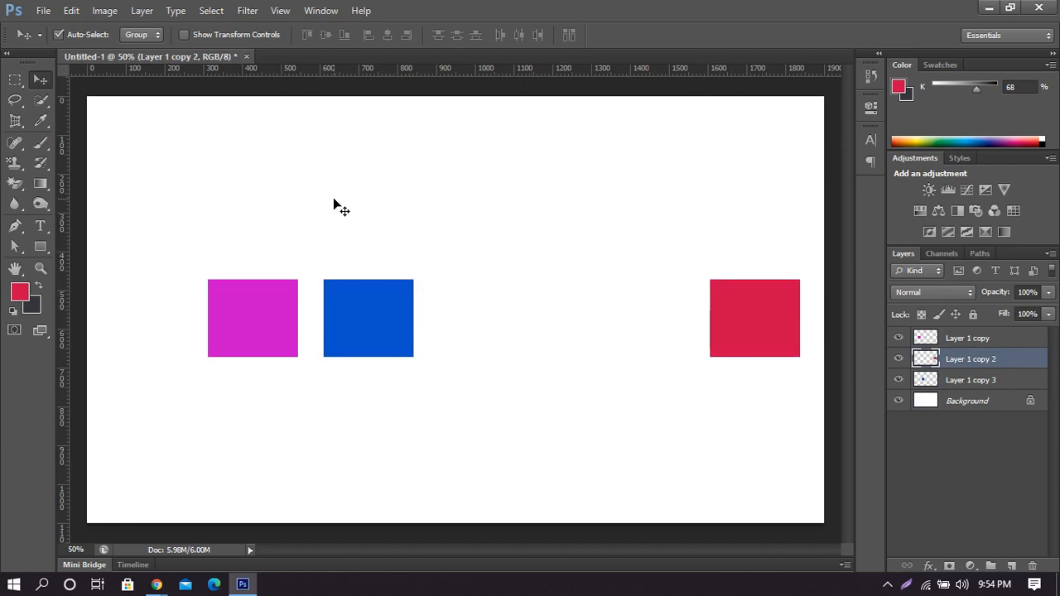
Distribute the three squares in the row by horizontal centers and clear the selection.
left_click_drag(242, 184, 788, 445)
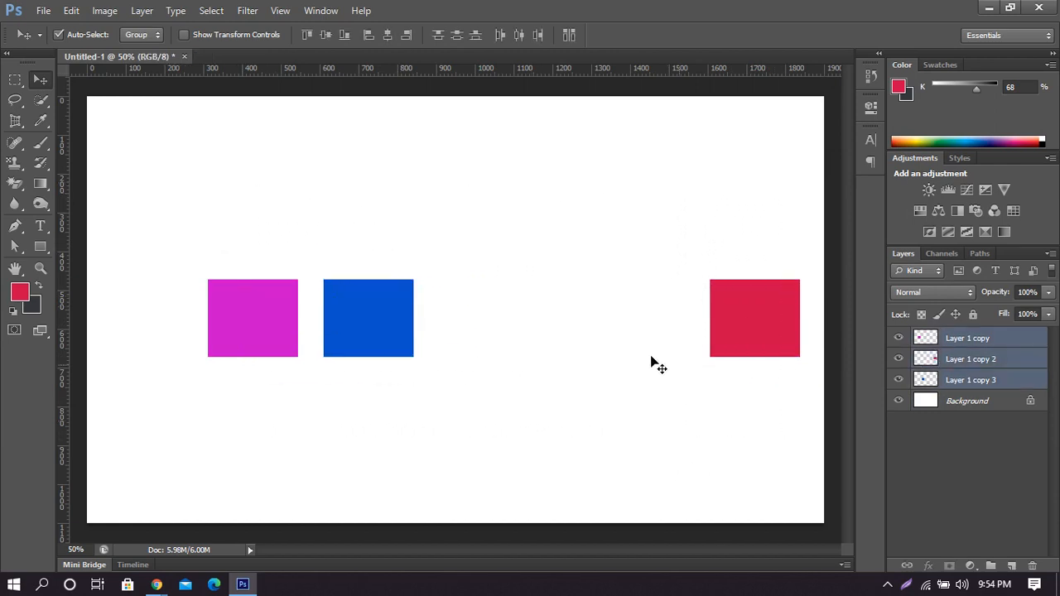
left_click_drag(175, 178, 791, 426)
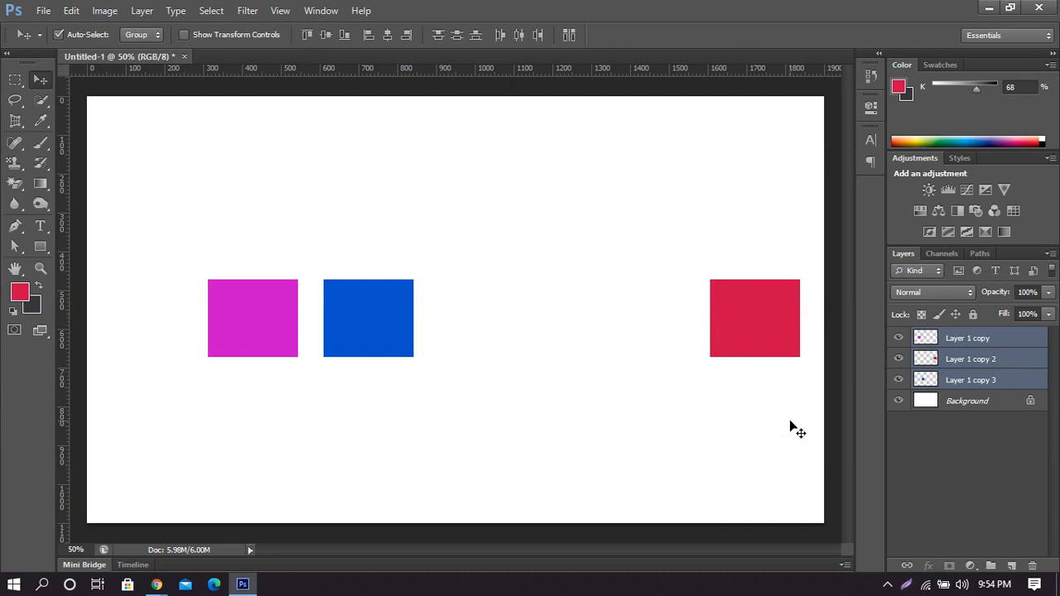
left_click(520, 35)
left_click(548, 244)
Move the blue square close to the magenta one and place a duplicate of the red square between blue and red.
left_click_drag(520, 327, 375, 328)
left_click_drag(742, 327, 587, 331, "alt")
left_click(470, 316)
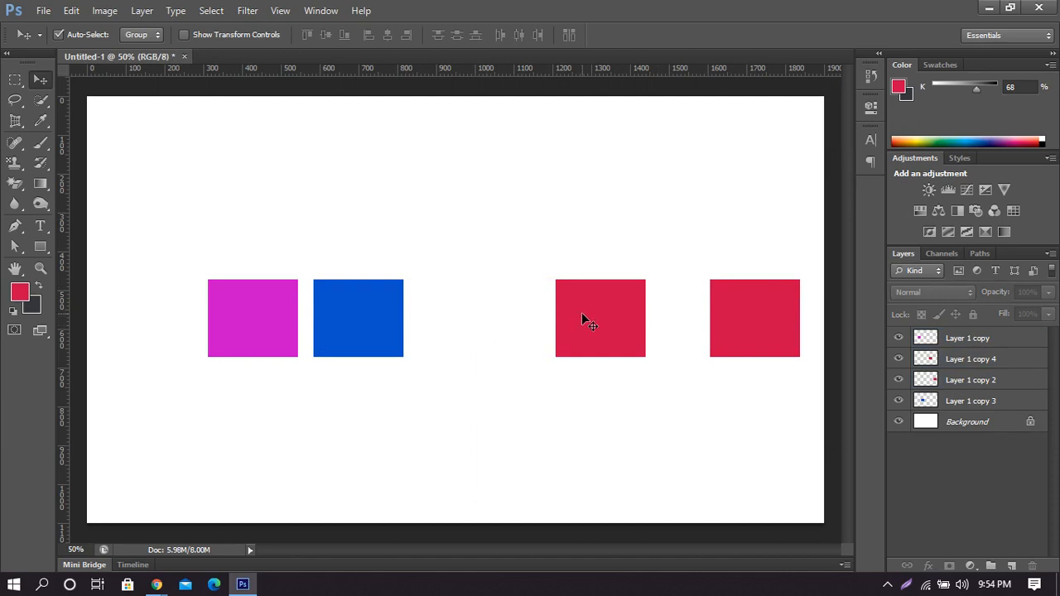
Distribute the four squares in the row by horizontal centers and clear the selection.
left_click_drag(220, 165, 781, 457)
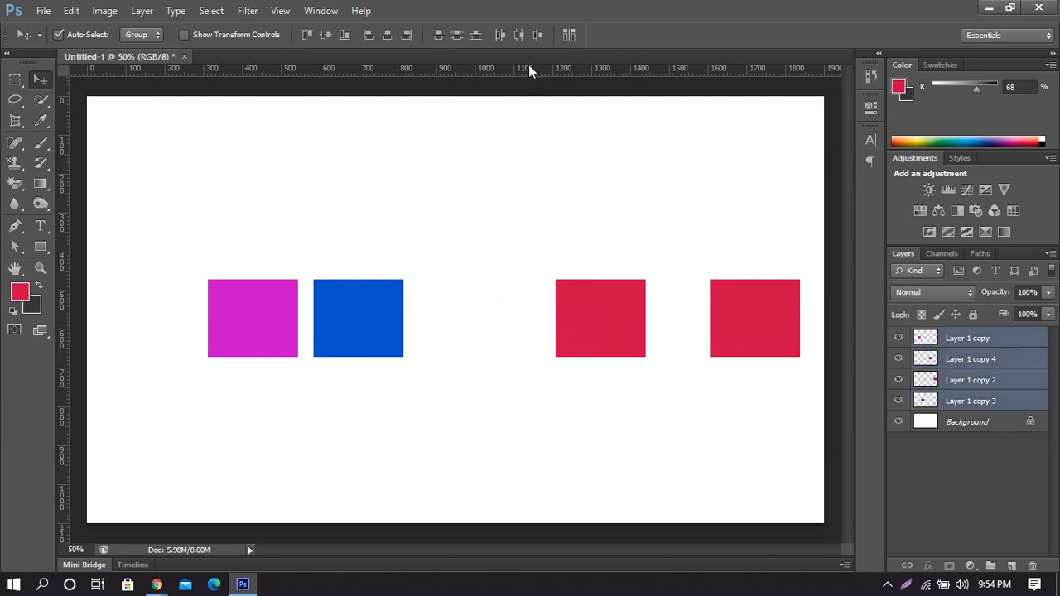
left_click(519, 36)
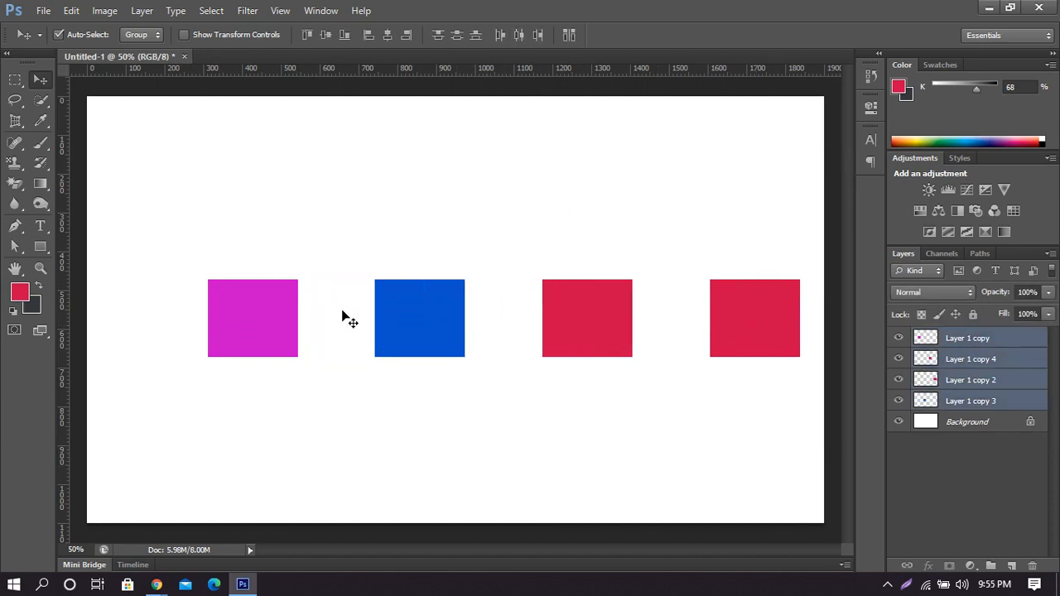
left_click(579, 222)
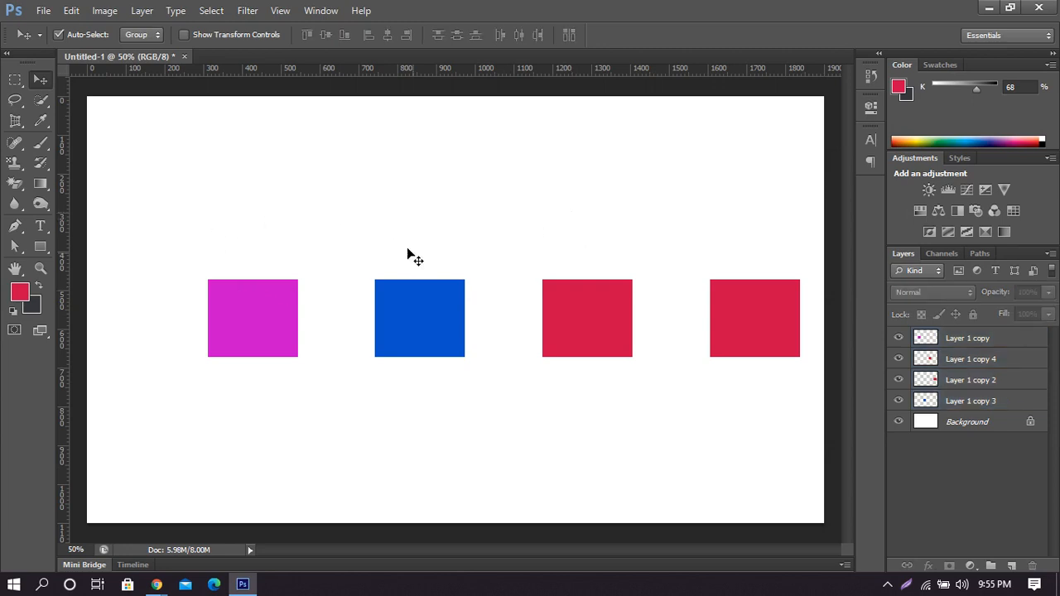
Delete all four squares so that only the Background layer is left.
left_click_drag(374, 209, 634, 394)
key("Delete")
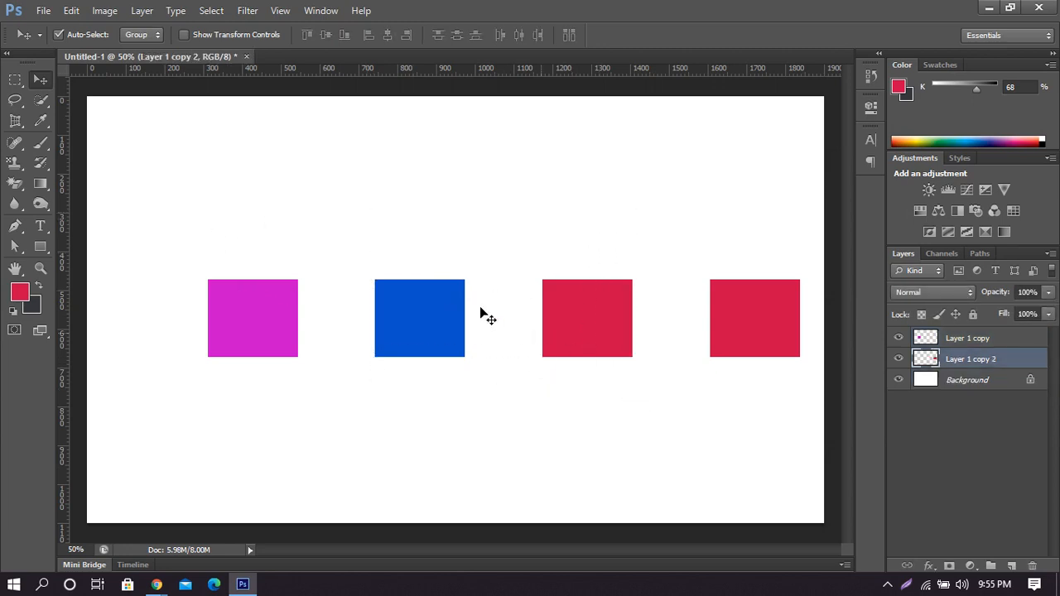
left_click_drag(234, 198, 785, 415)
key("Delete")
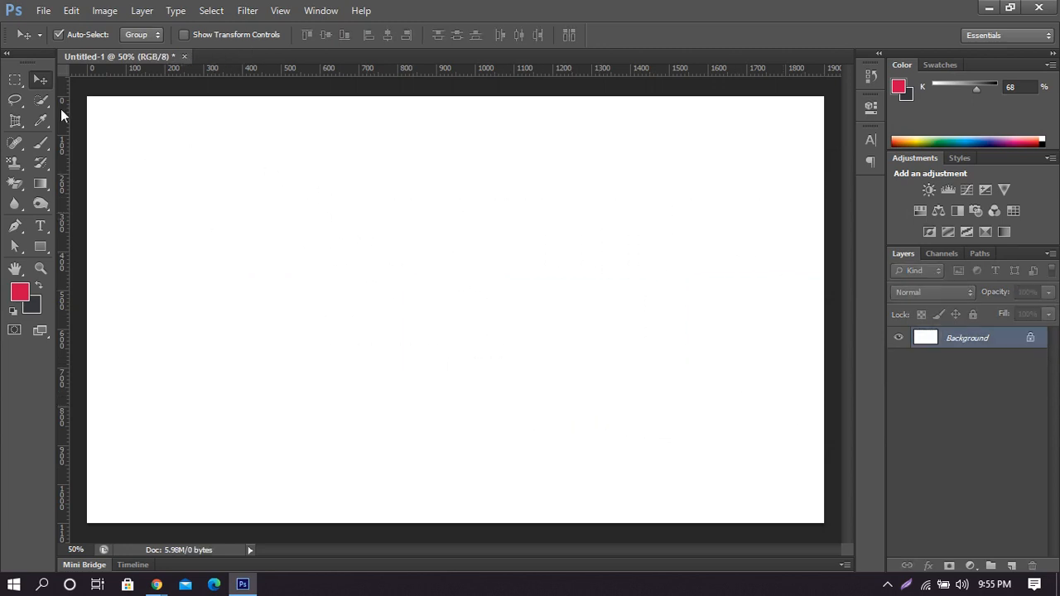
Fill a full-width horizontal red stripe about 110 px tall near the canvas's upper edge on a new layer and deselect.
left_click(15, 80)
left_click_drag(83, 116, 832, 153)
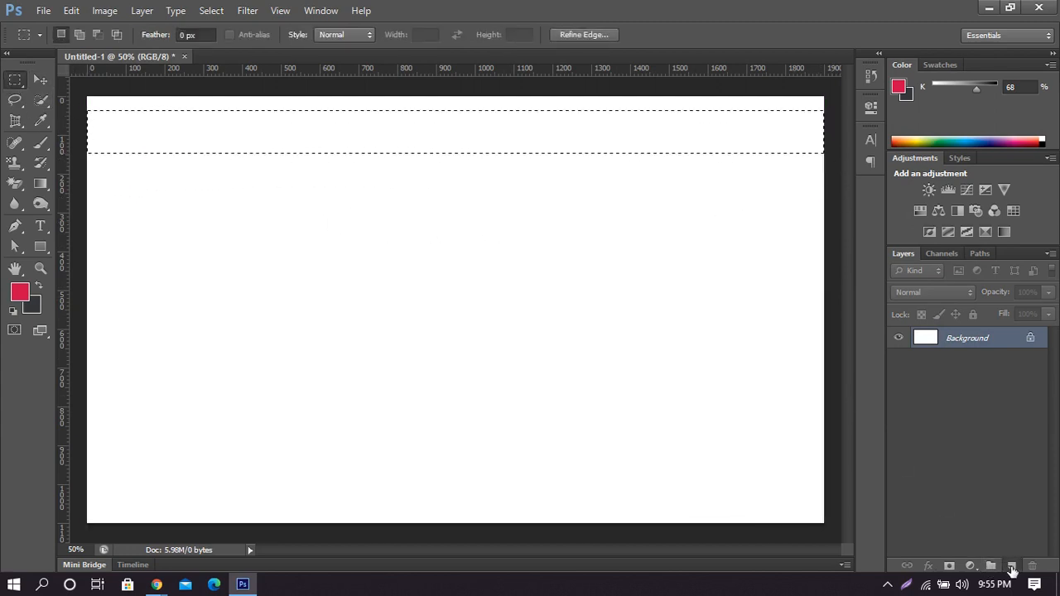
left_click(1012, 566)
key("alt+BackSpace")
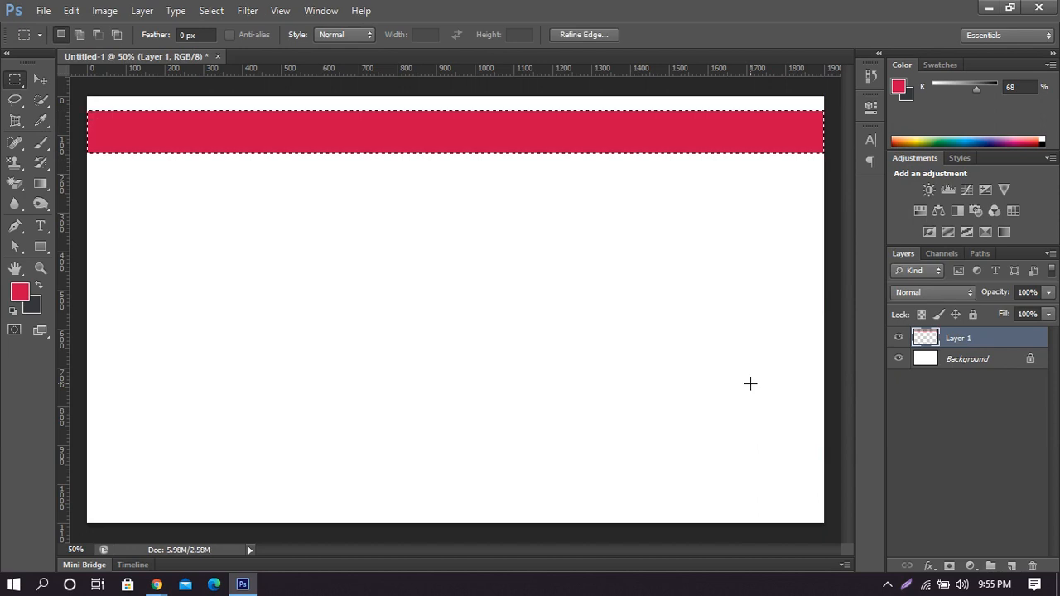
key("ctrl+d")
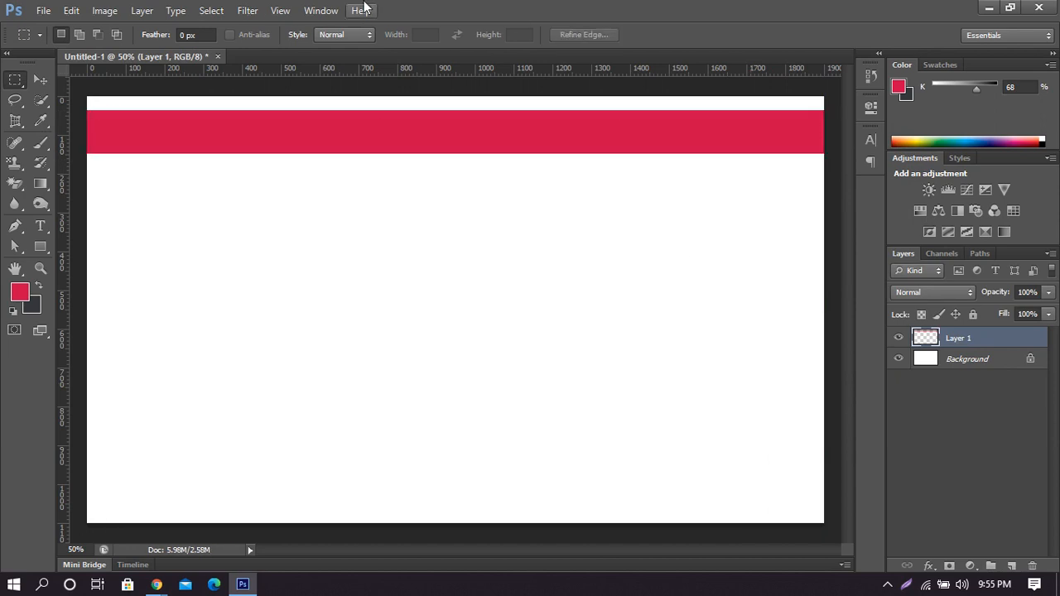
Duplicate the horizontal stripe four times down the canvas with uneven gaps between the stripes.
left_click(40, 80)
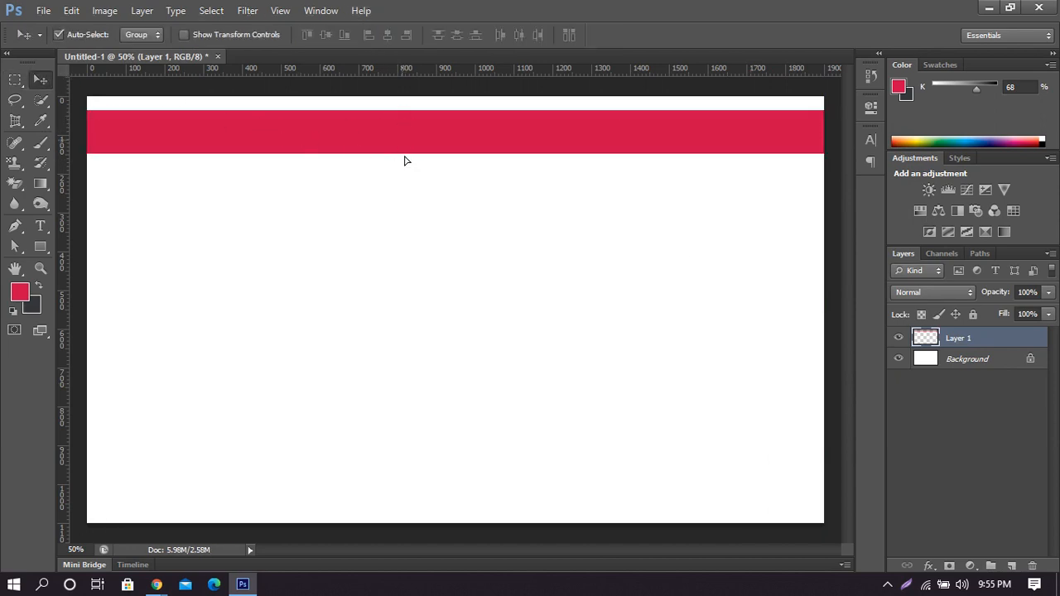
left_click_drag(402, 153, 427, 295, "alt")
left_click_drag(427, 294, 438, 325, "alt")
left_click_drag(421, 379, 430, 403)
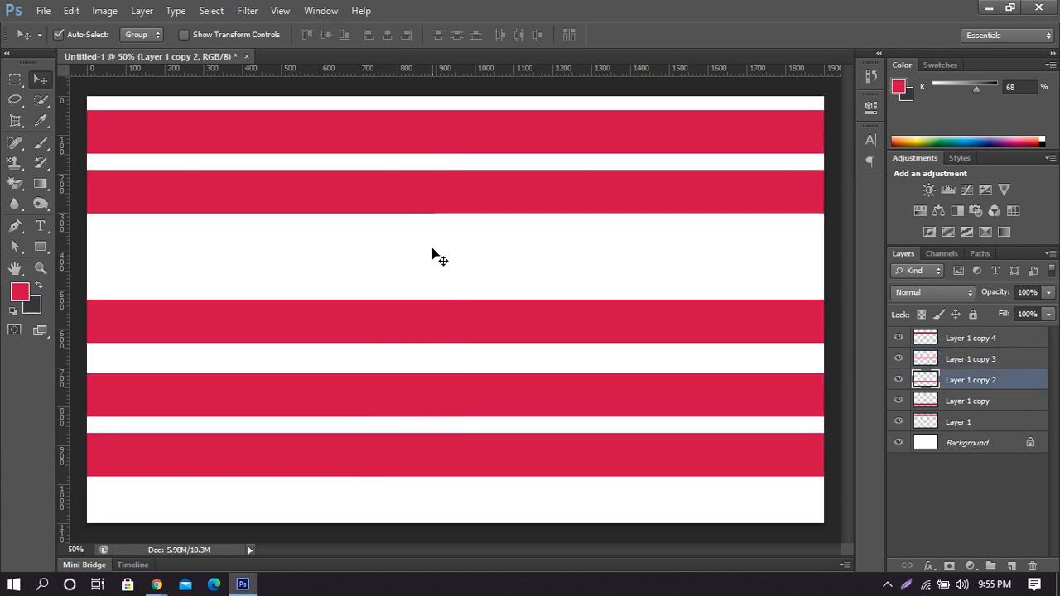
left_click_drag(432, 321, 431, 298)
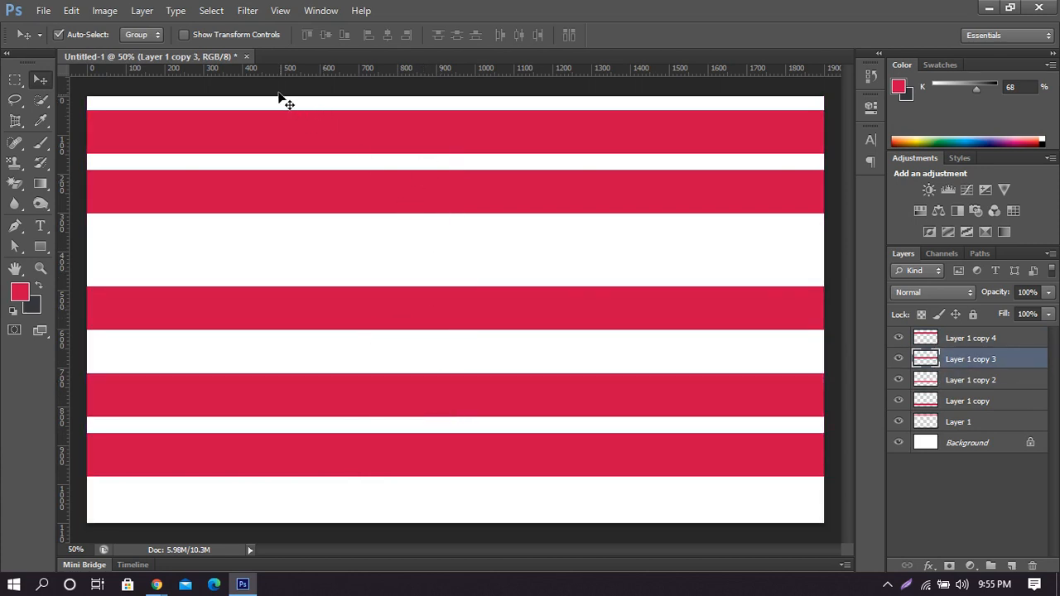
Distribute the five horizontal stripes by vertical centers and clear the selection.
left_click_drag(276, 93, 444, 518)
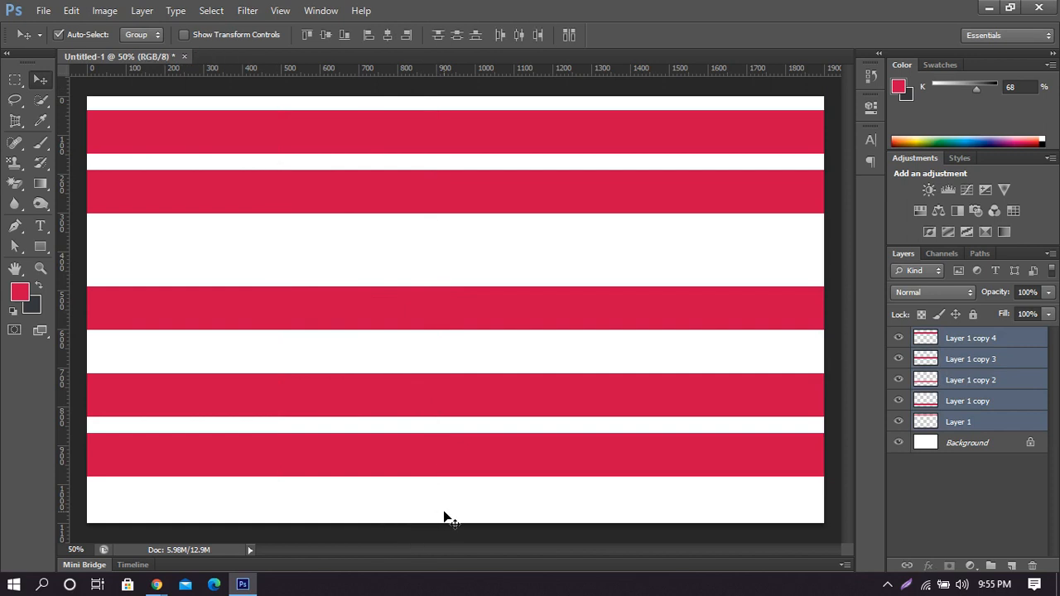
left_click(458, 34)
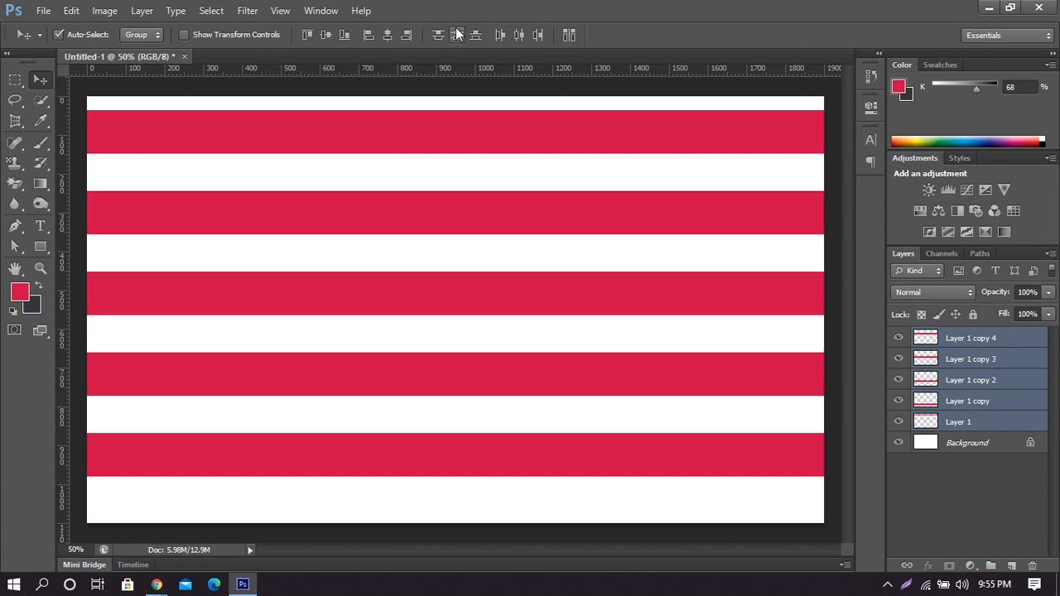
left_click(372, 110)
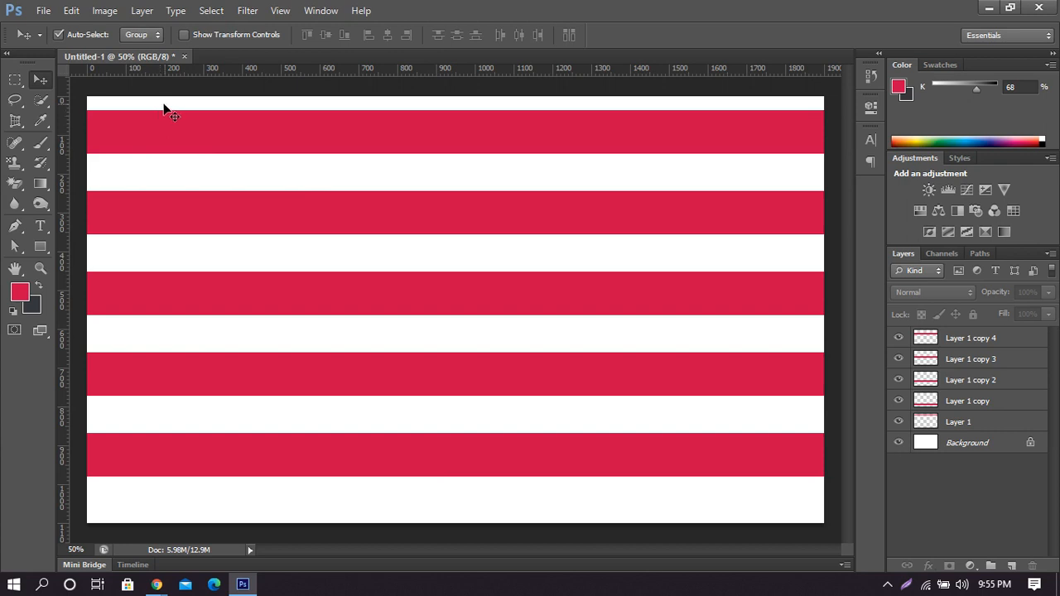
Delete all horizontal stripes and fill a full-height vertical red stripe about 120 px wide on a new layer.
left_click_drag(164, 103, 395, 513)
key("Delete")
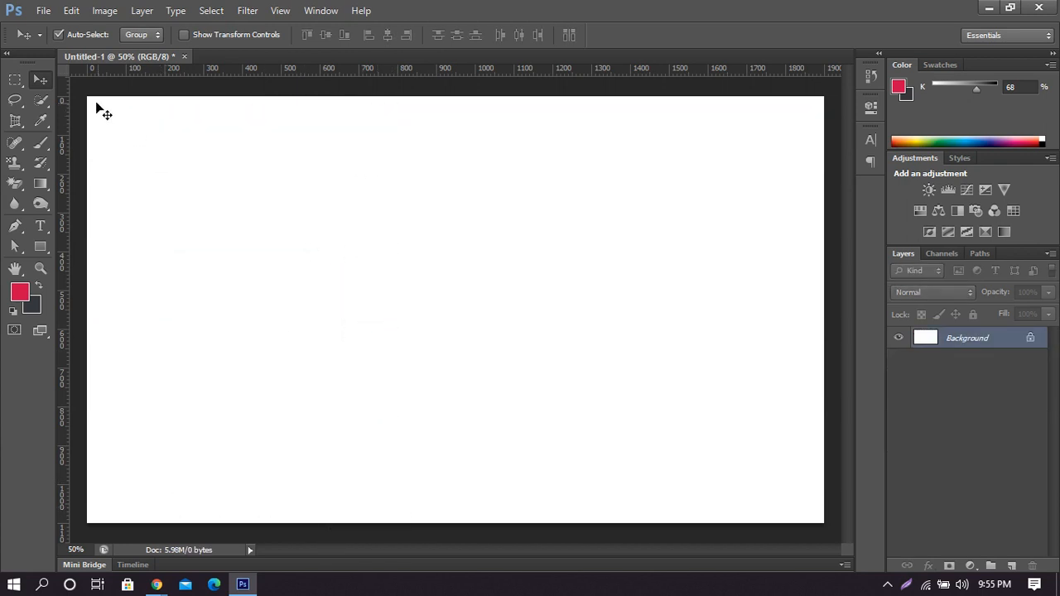
left_click(15, 80)
left_click_drag(138, 96, 184, 551)
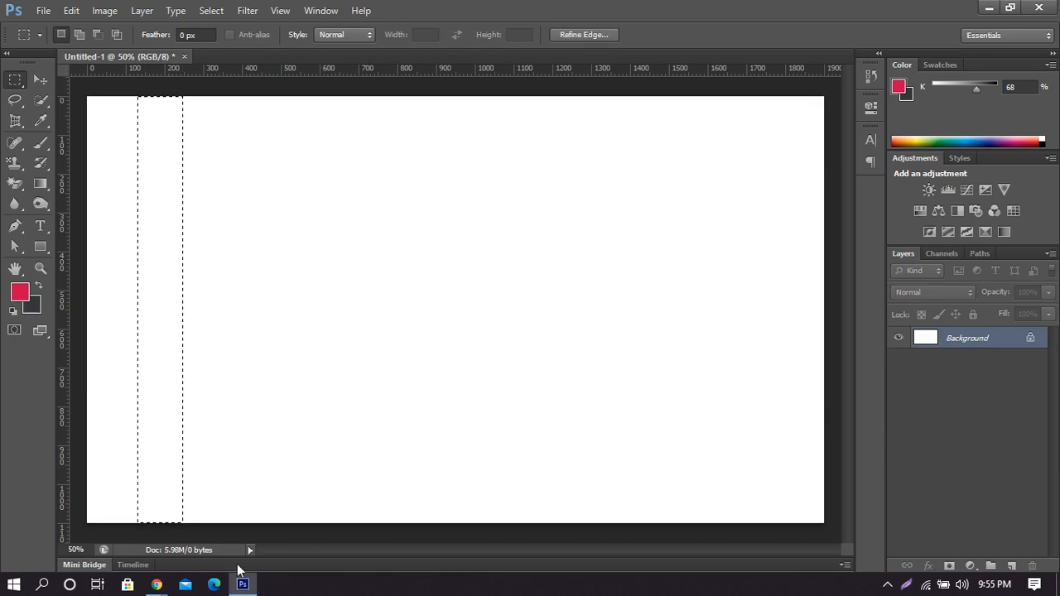
left_click(1012, 566)
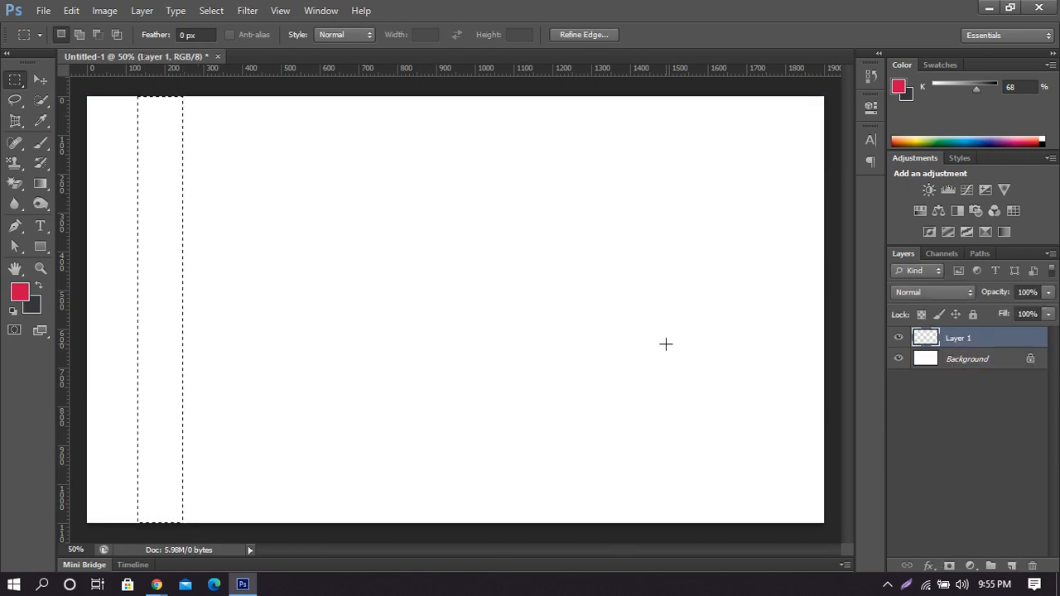
key("alt+BackSpace")
key("ctrl+d")
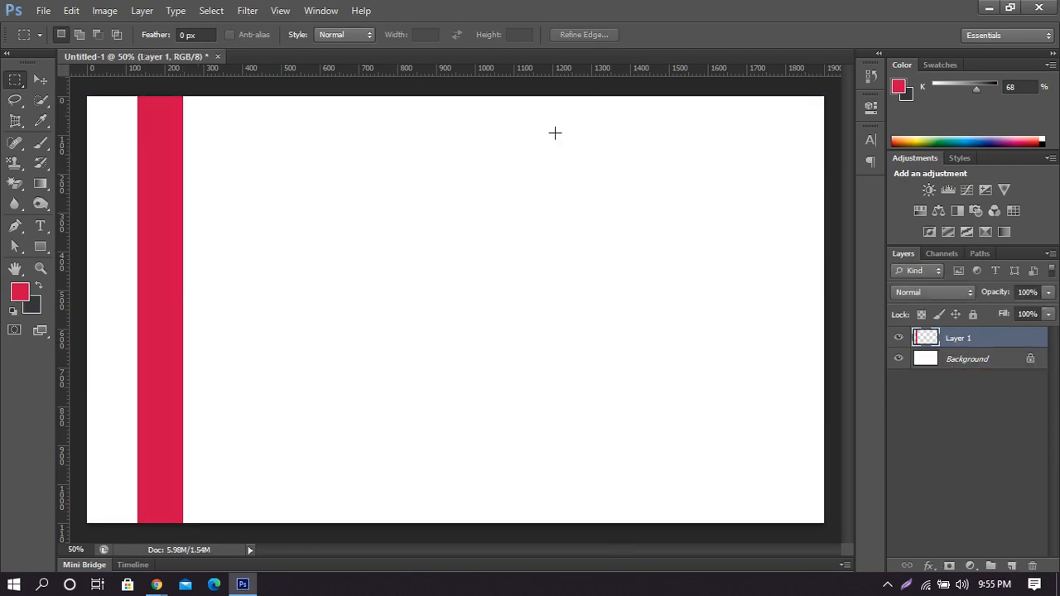
Duplicate the vertical stripe five times across the canvas and shift copies so that the gaps are uneven.
left_click(38, 80)
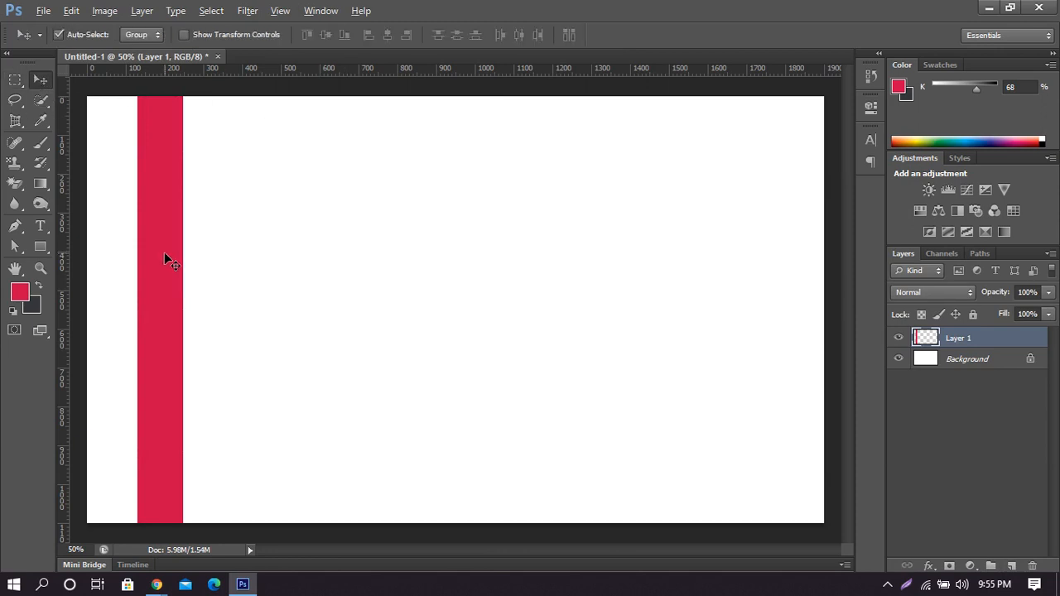
left_click_drag(165, 254, 532, 297)
left_click_drag(531, 296, 652, 301)
left_click_drag(652, 301, 749, 303)
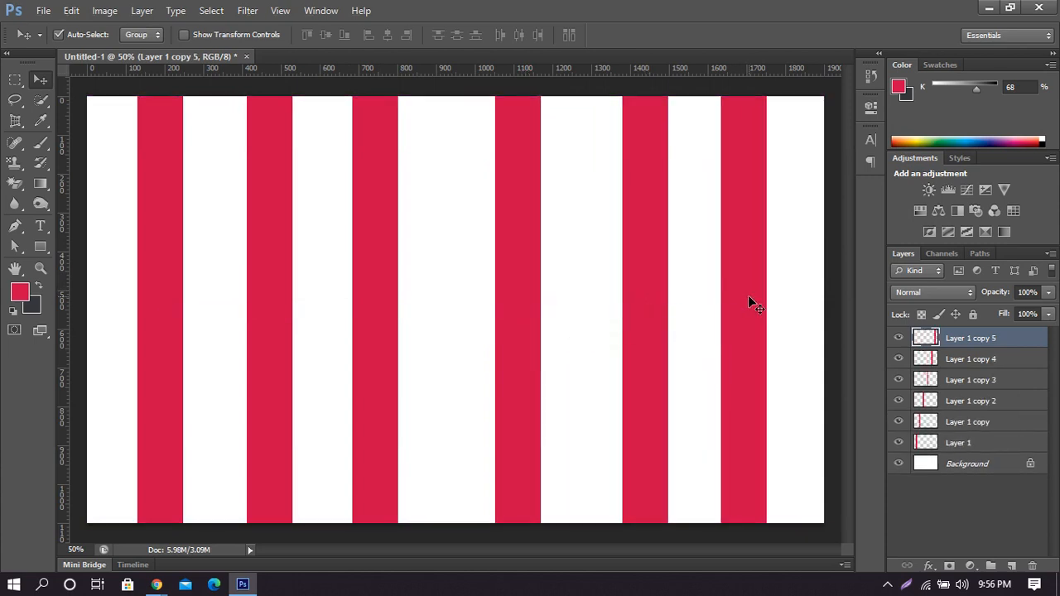
left_click_drag(498, 306, 577, 312)
left_click_drag(284, 311, 230, 311)
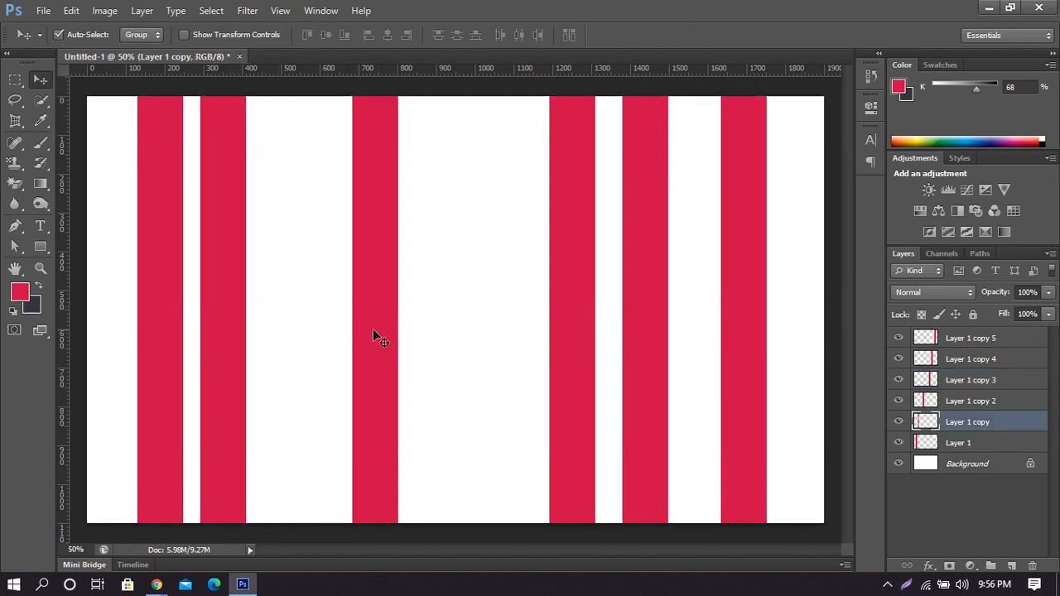
Shift the third vertical stripe slightly, distribute all six stripes by horizontal centers and clear the selection.
left_click_drag(373, 330, 377, 328)
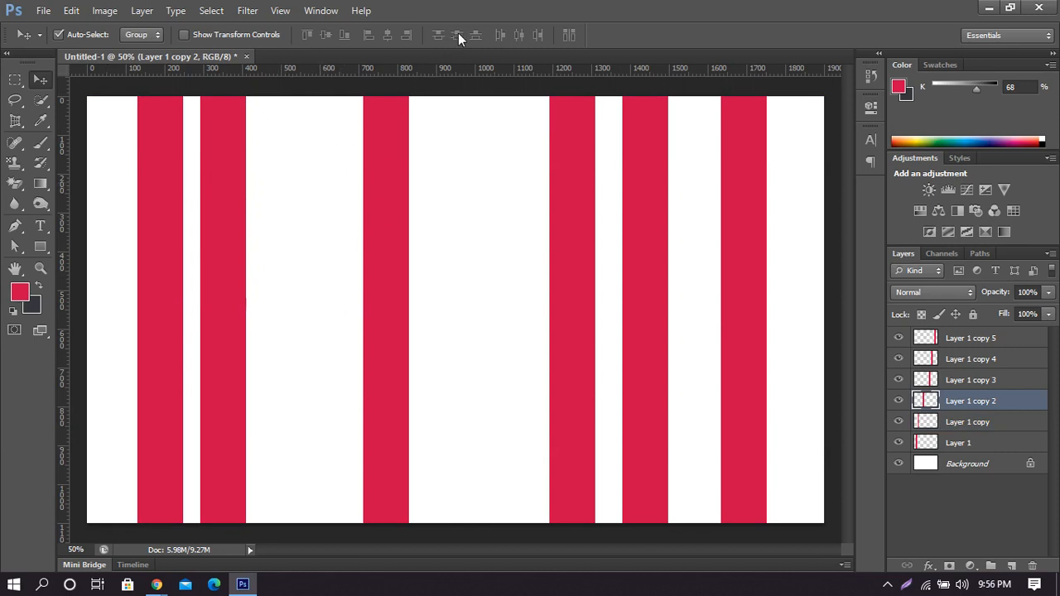
left_click_drag(102, 130, 333, 223)
left_click_drag(843, 311, 837, 309)
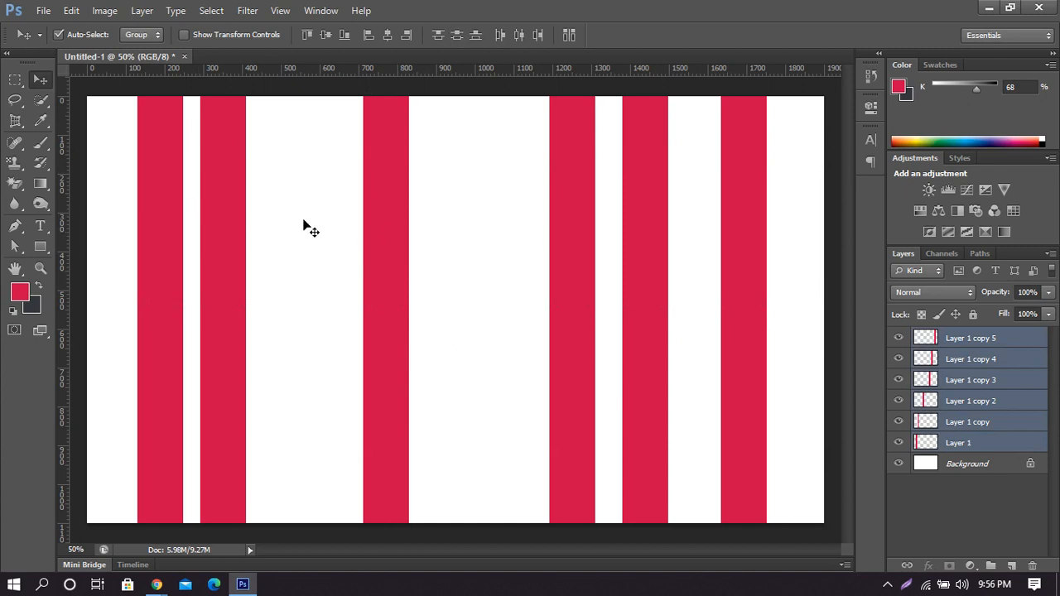
left_click(520, 34)
left_click(775, 309)
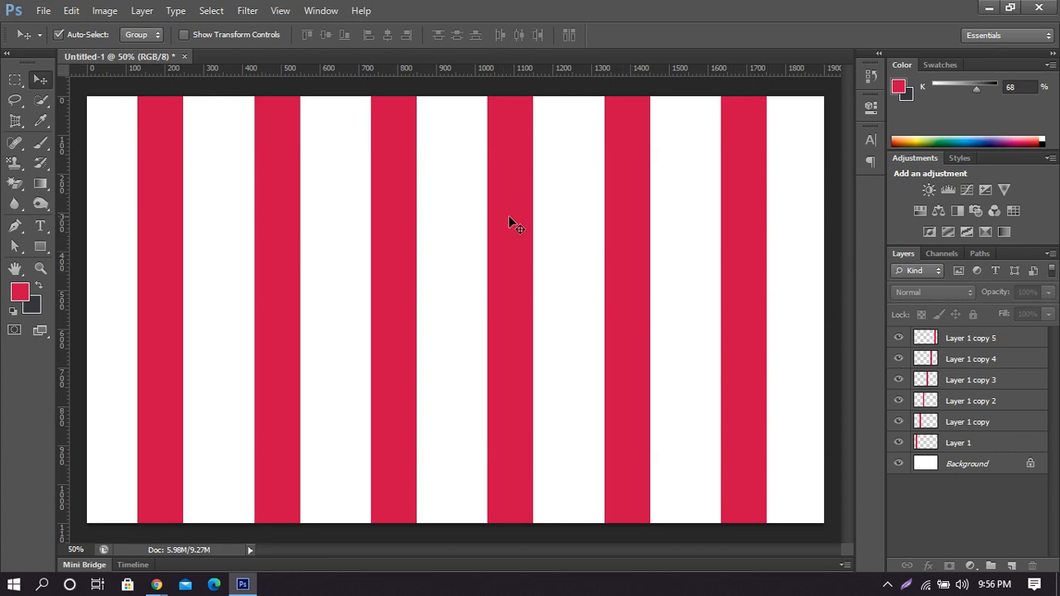
Try deleting all six vertical stripe layers and clear the layer selection.
left_click_drag(115, 184, 827, 381)
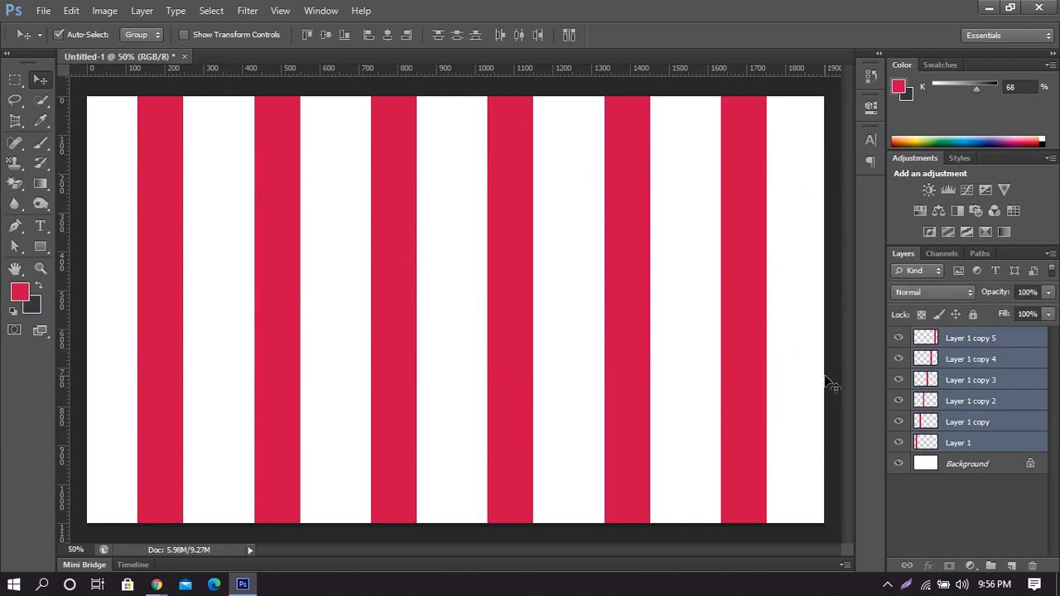
key("Delete")
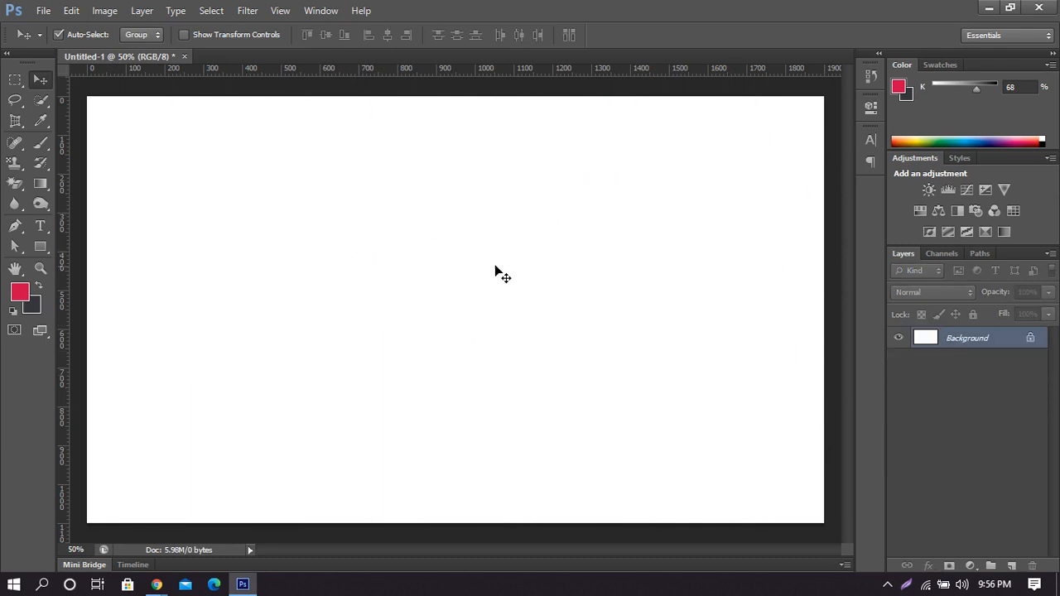
left_click(19, 79)
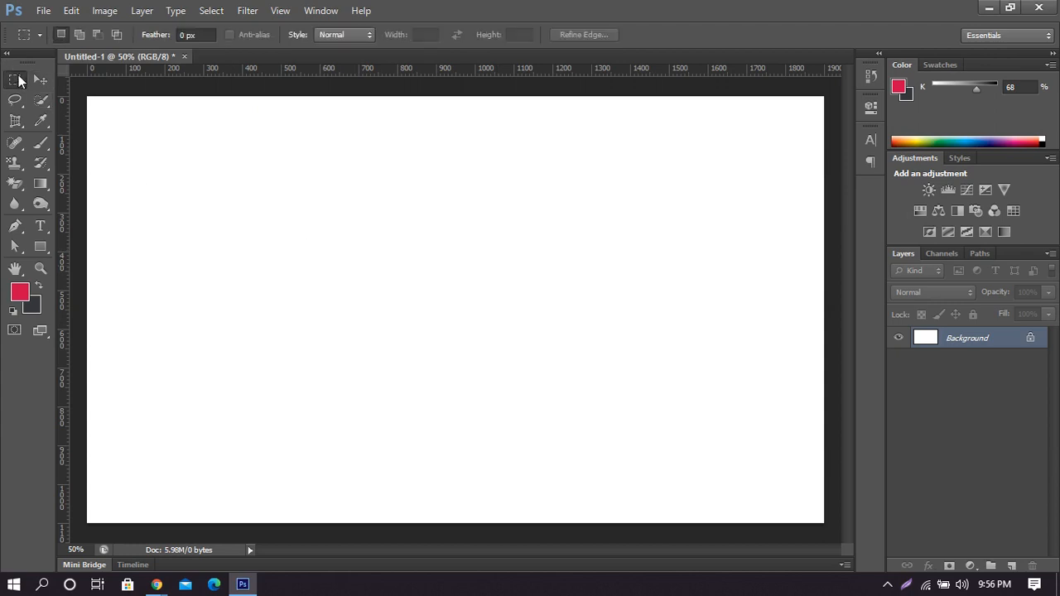
left_click(39, 79)
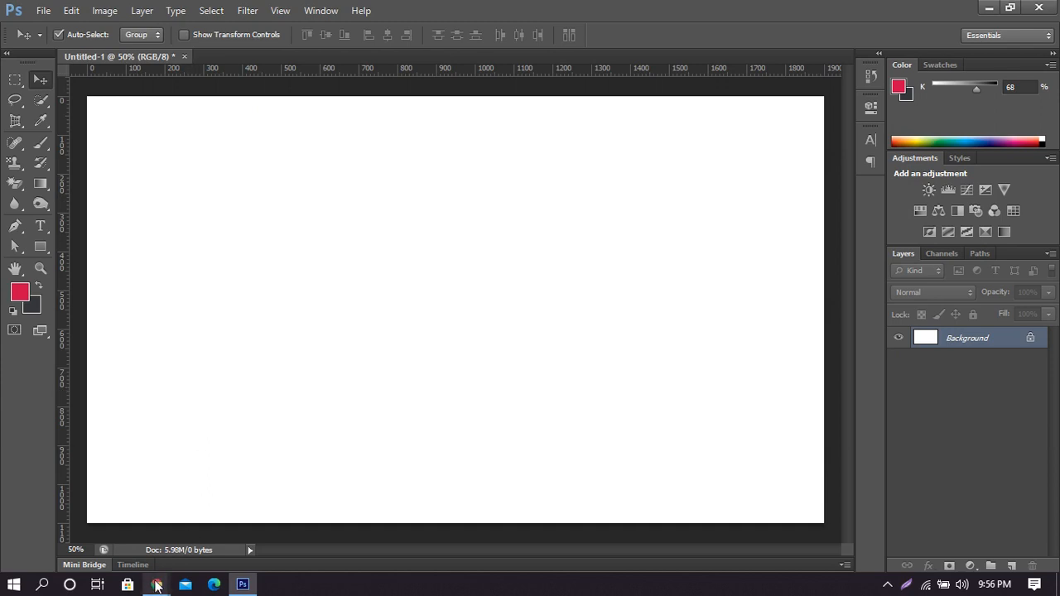
left_click(15, 80)
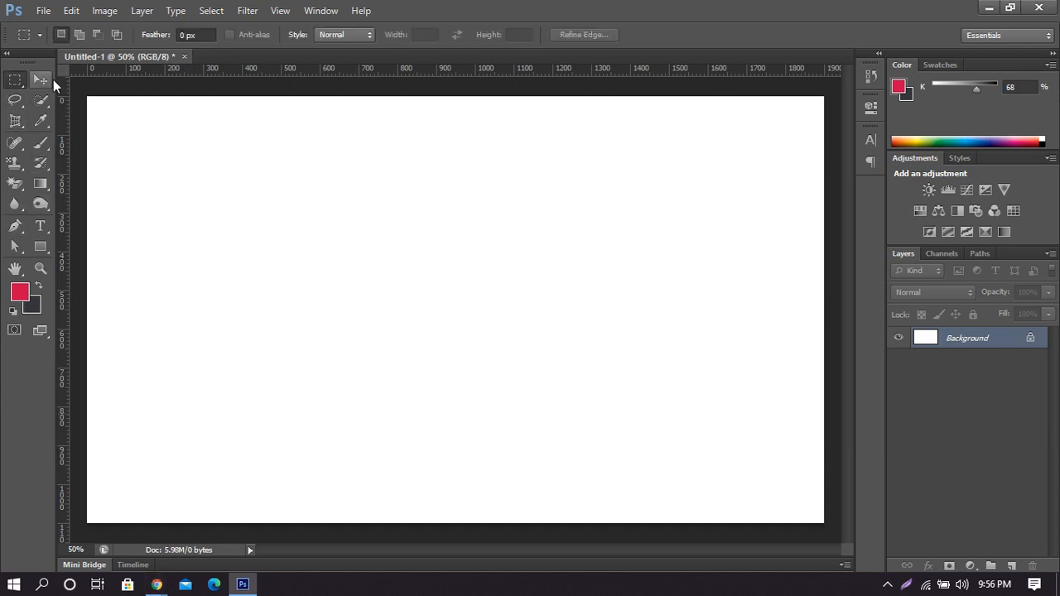
left_click(48, 76)
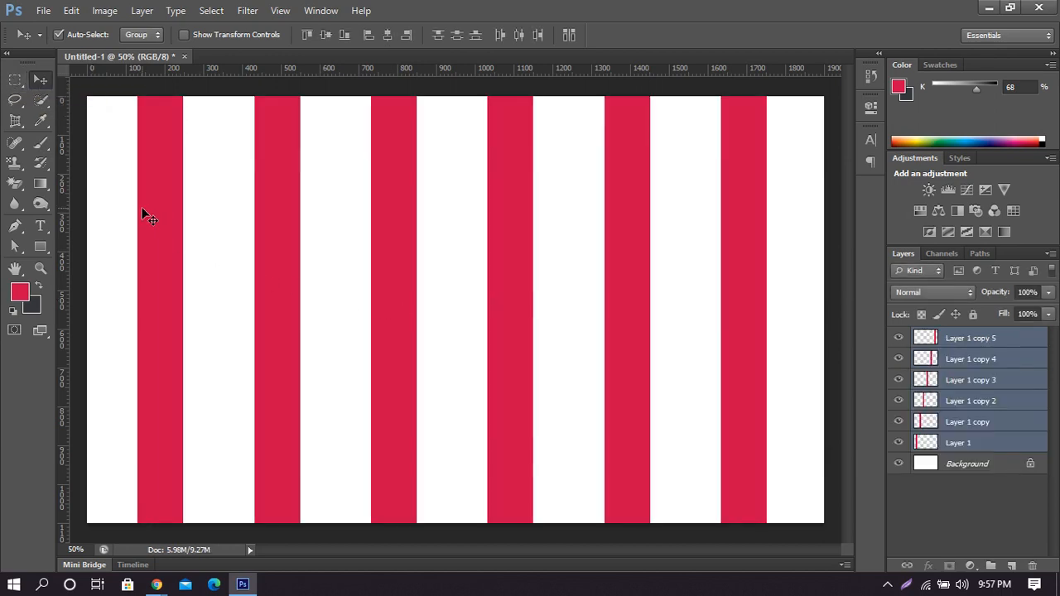
left_click(122, 212)
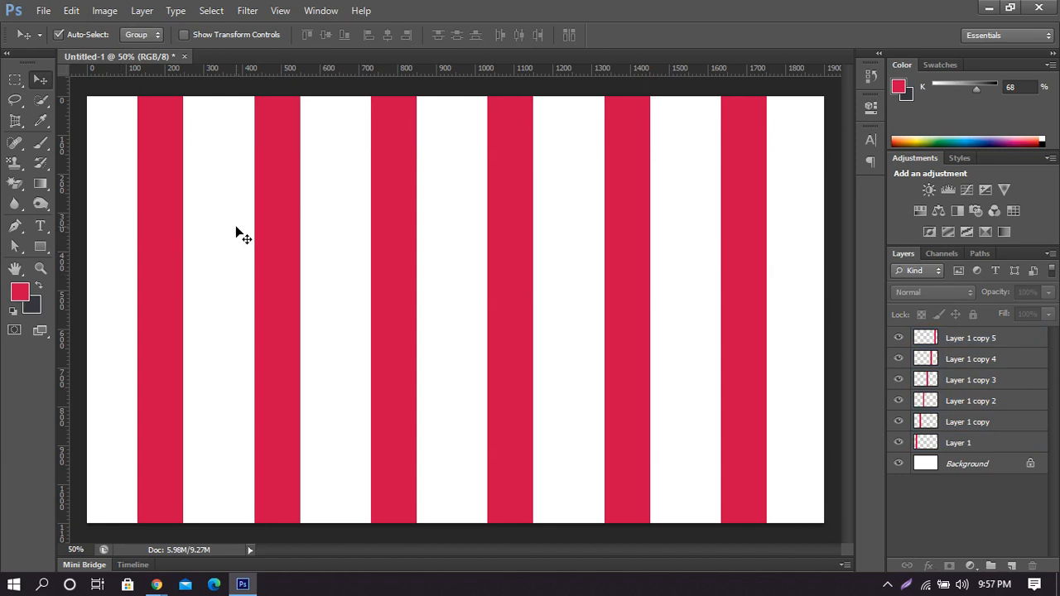
Save the document to the Desktop in Photoshop format as abcd with Maximize Compatibility enabled.
left_click(46, 11)
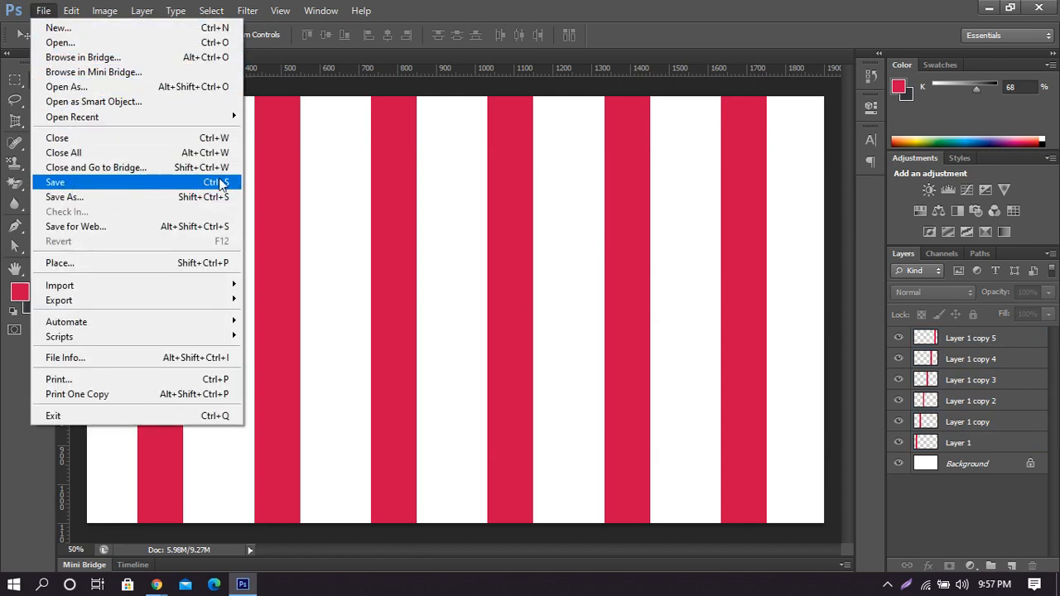
left_click(189, 183)
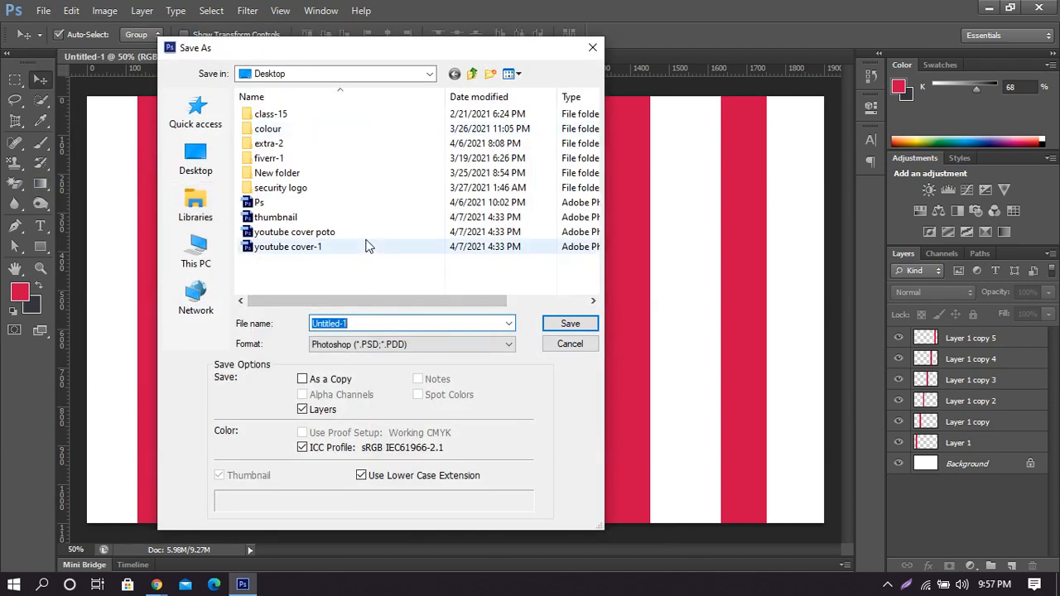
left_click(214, 157)
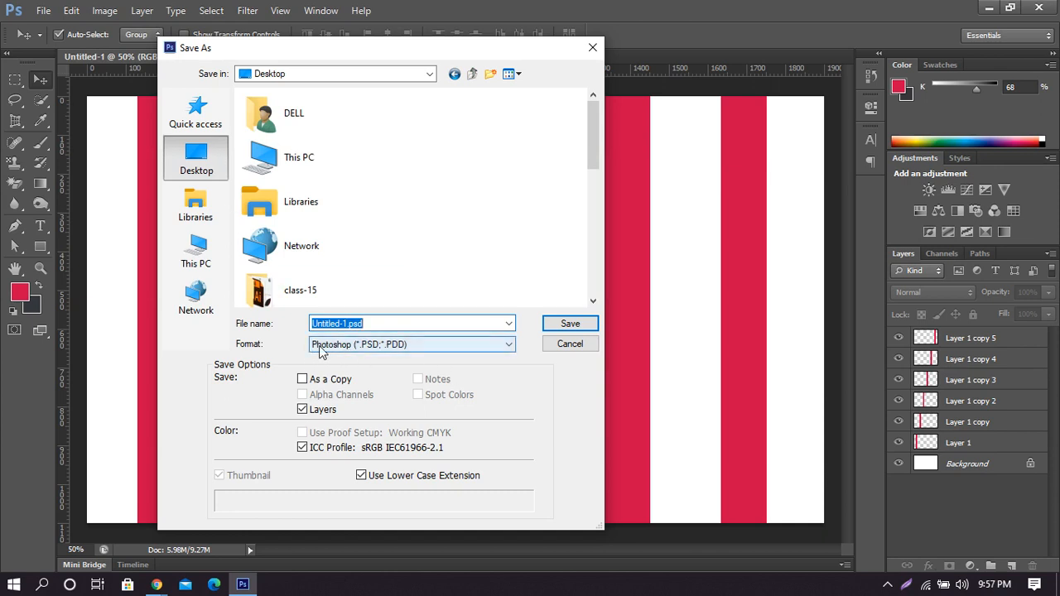
left_click(480, 347)
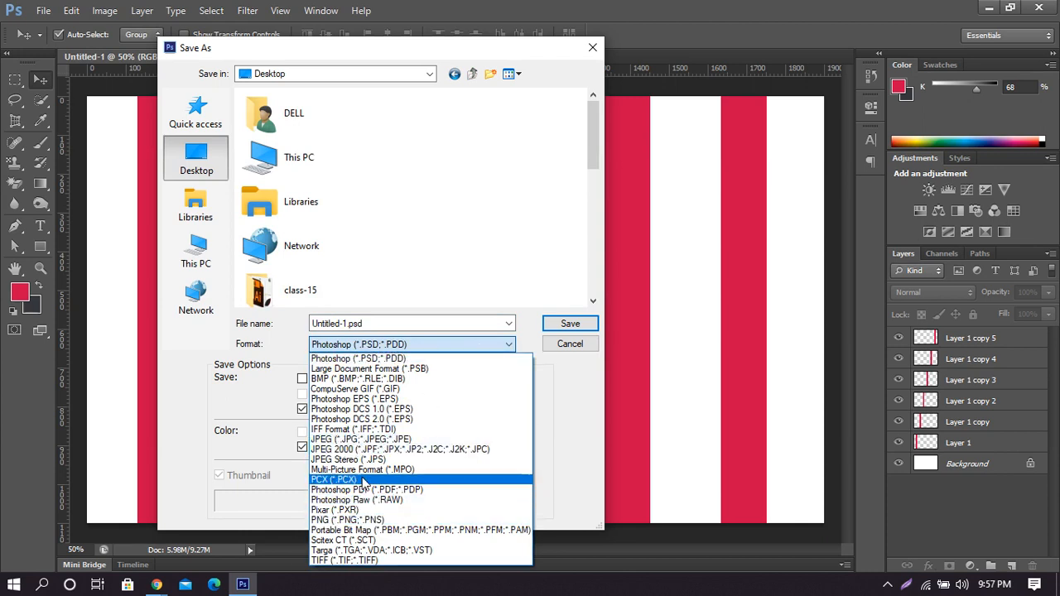
left_click(450, 340)
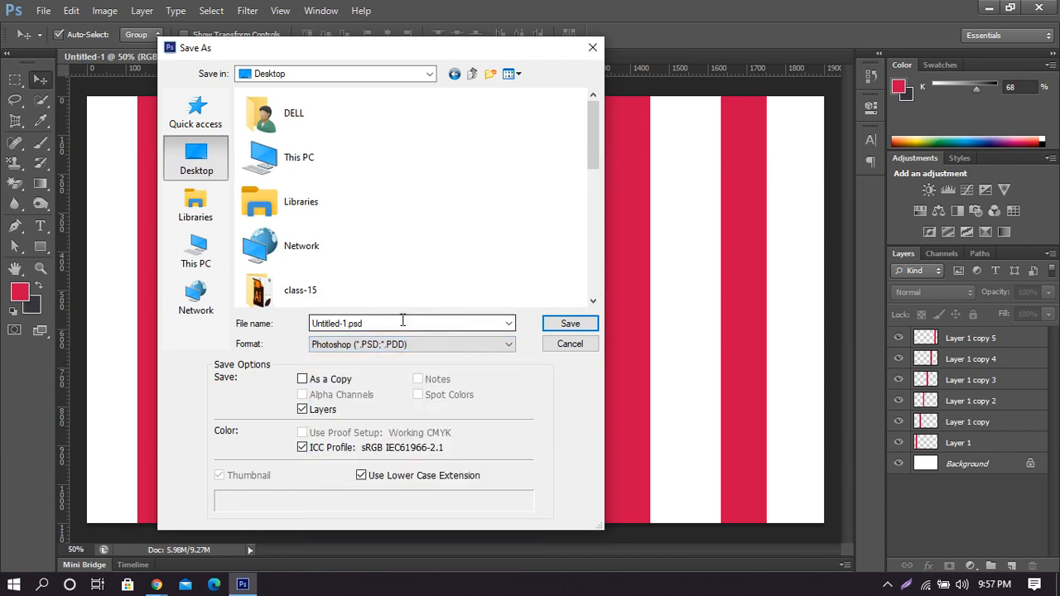
double_click(376, 320)
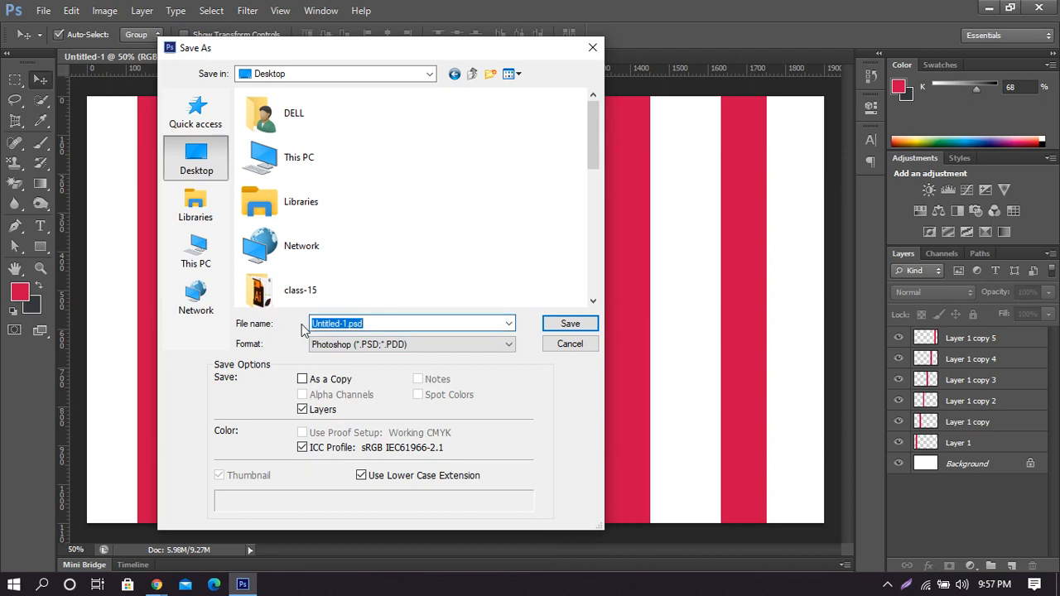
type("ab")
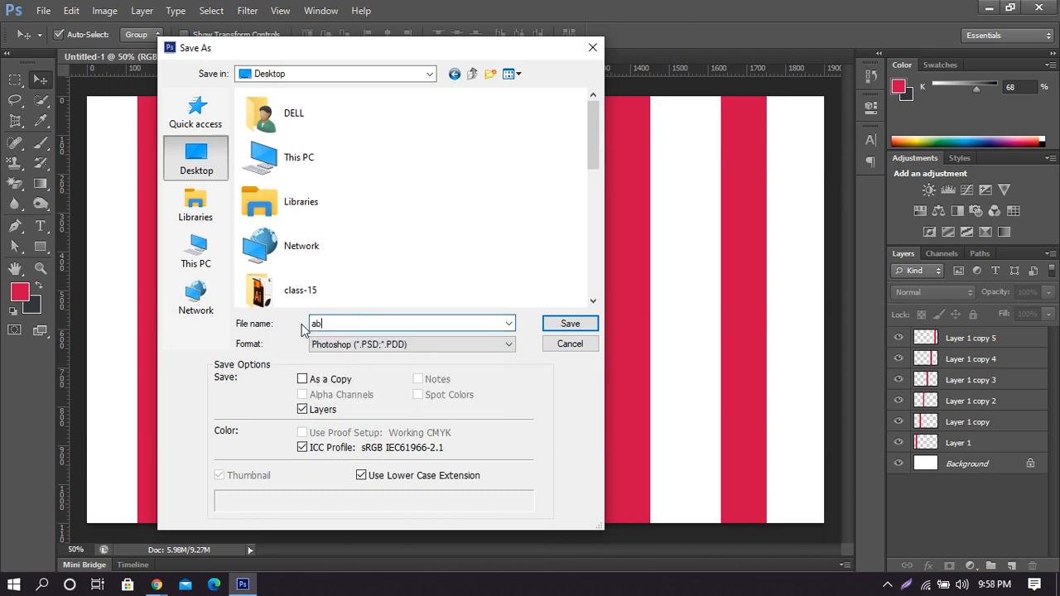
type("cd")
left_click(571, 324)
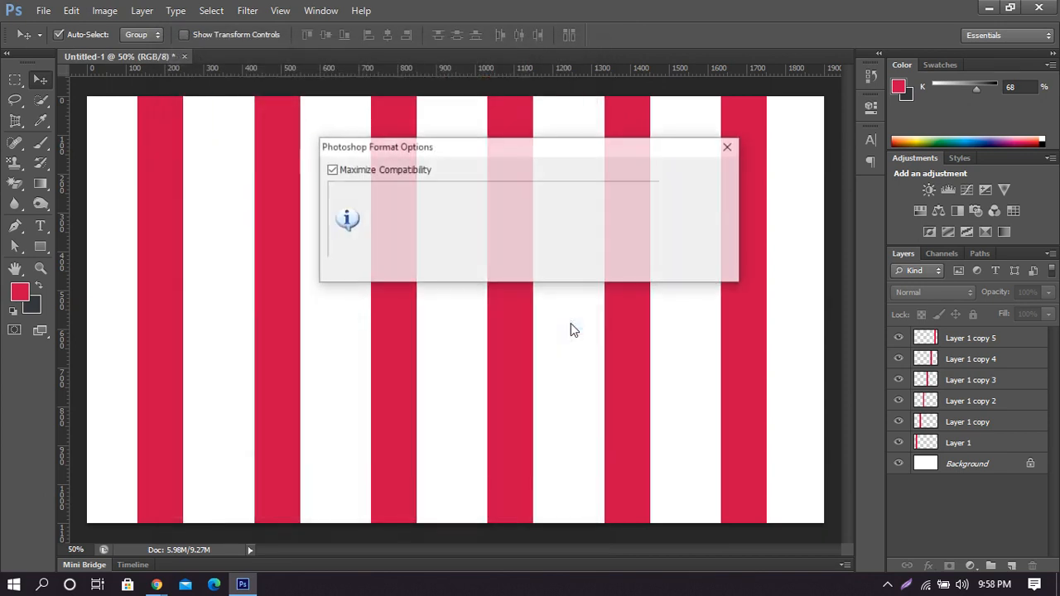
left_click(704, 170)
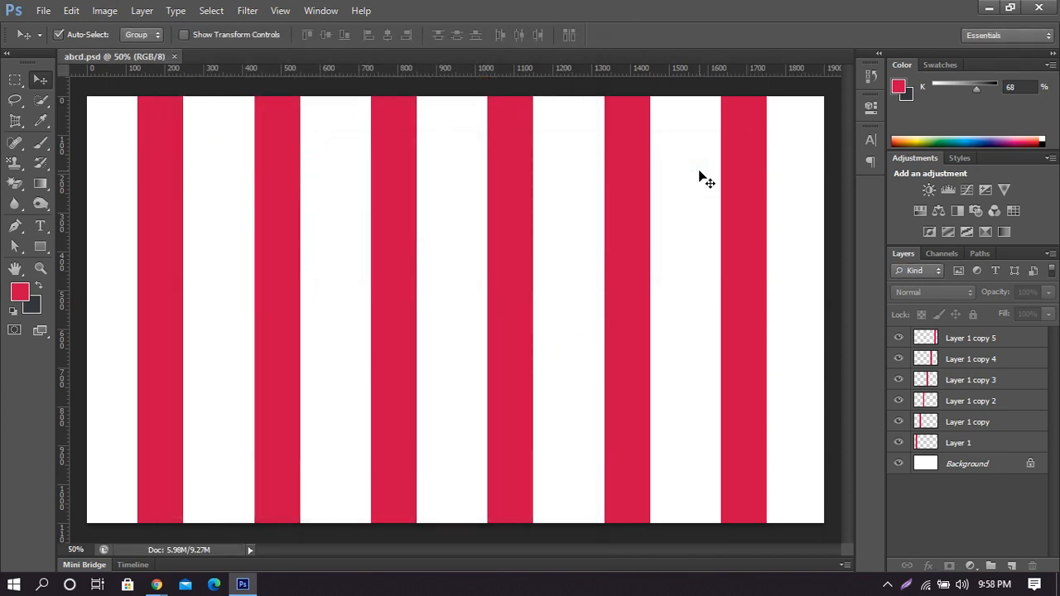
Check for the abcd file on the desktop, then close the document and reopen it from that file.
left_click(991, 9)
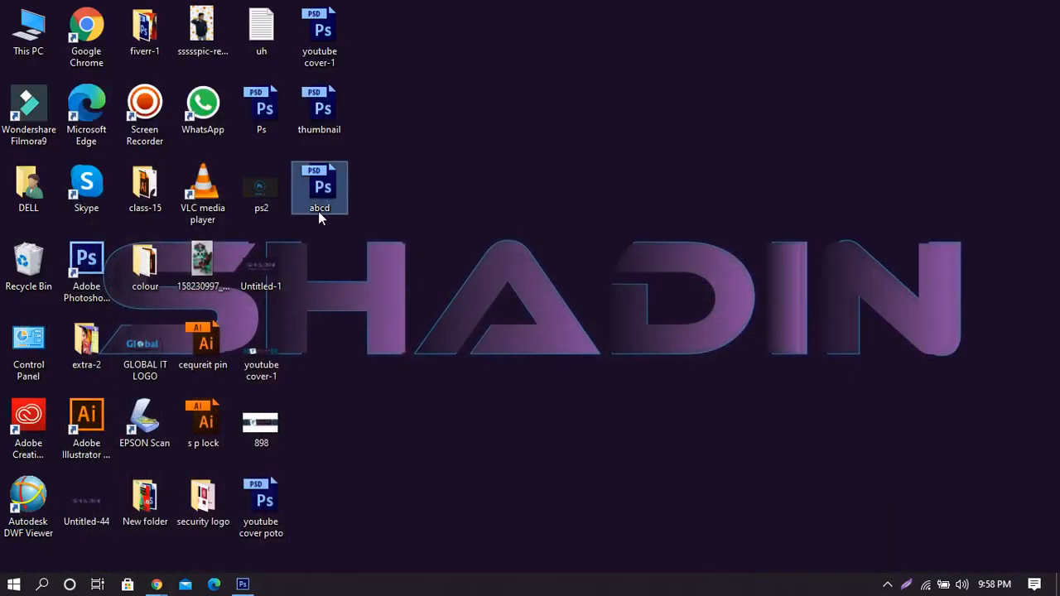
left_click(246, 584)
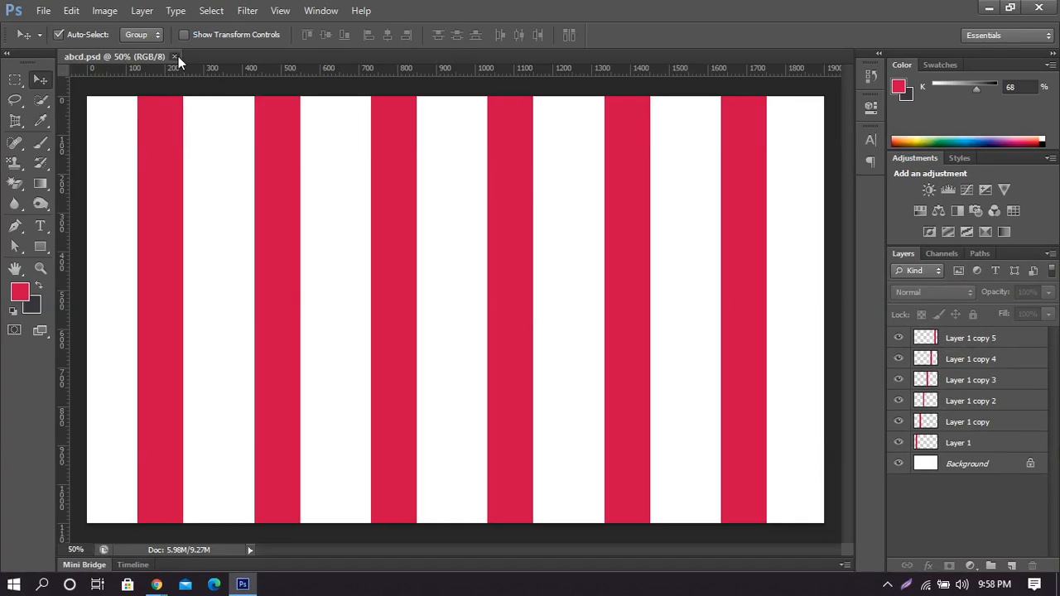
left_click(175, 56)
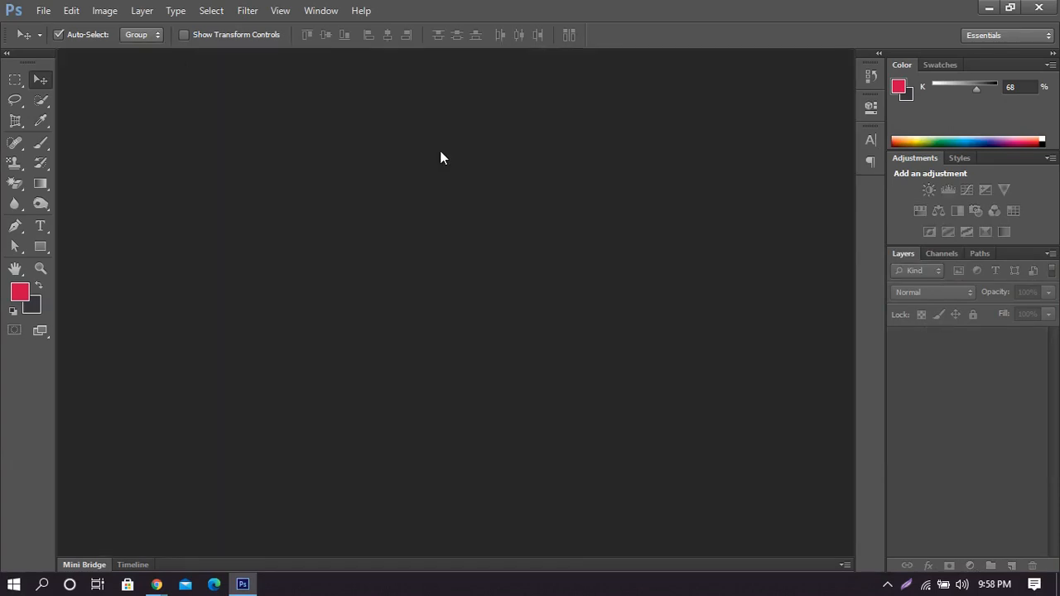
left_click(990, 7)
double_click(328, 186)
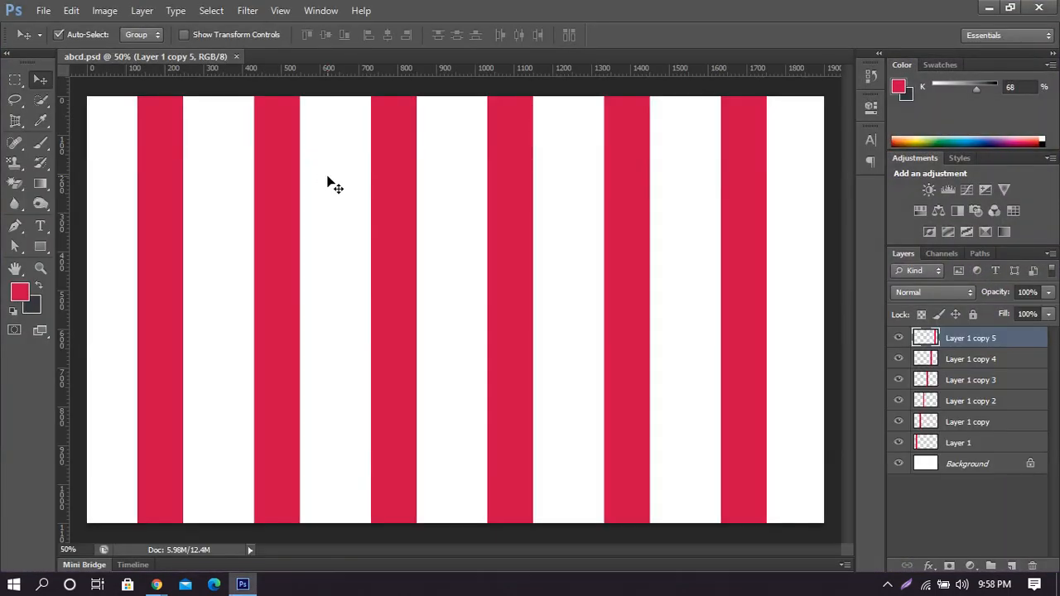
Try moving the second vertical stripe, undo the move and clear the layer selection.
left_click_drag(300, 236, 307, 262)
key("ctrl+z")
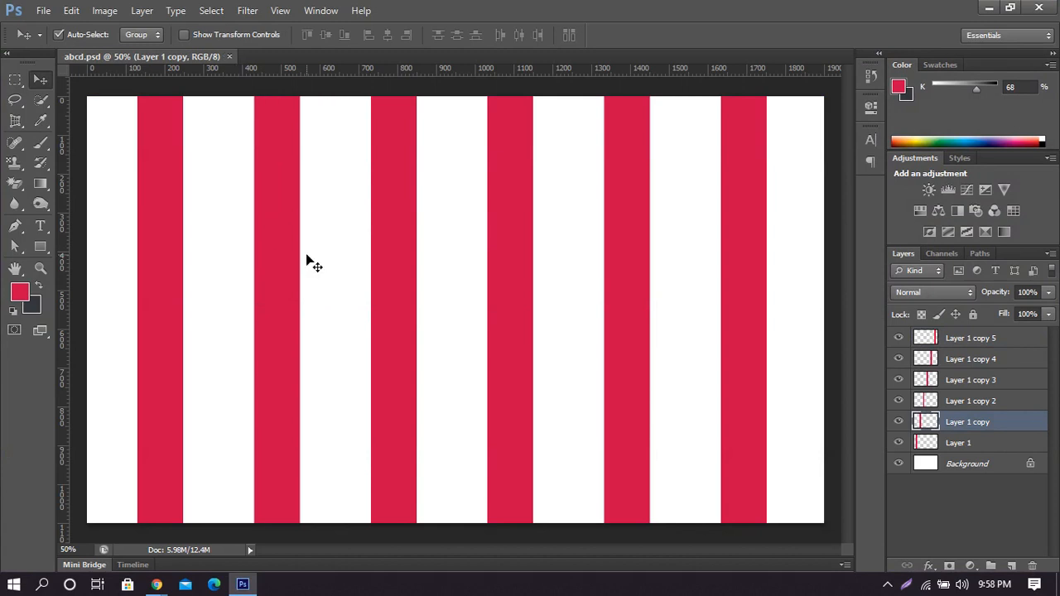
left_click(97, 221)
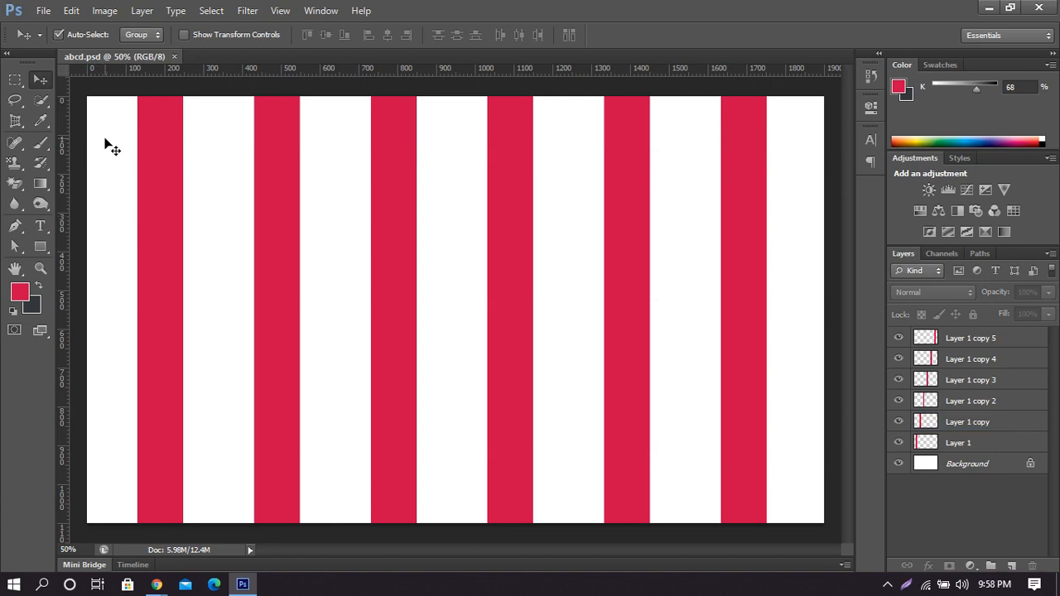
Save a copy of the document to the Desktop in JPEG format with the file name abcd pic.
left_click(44, 12)
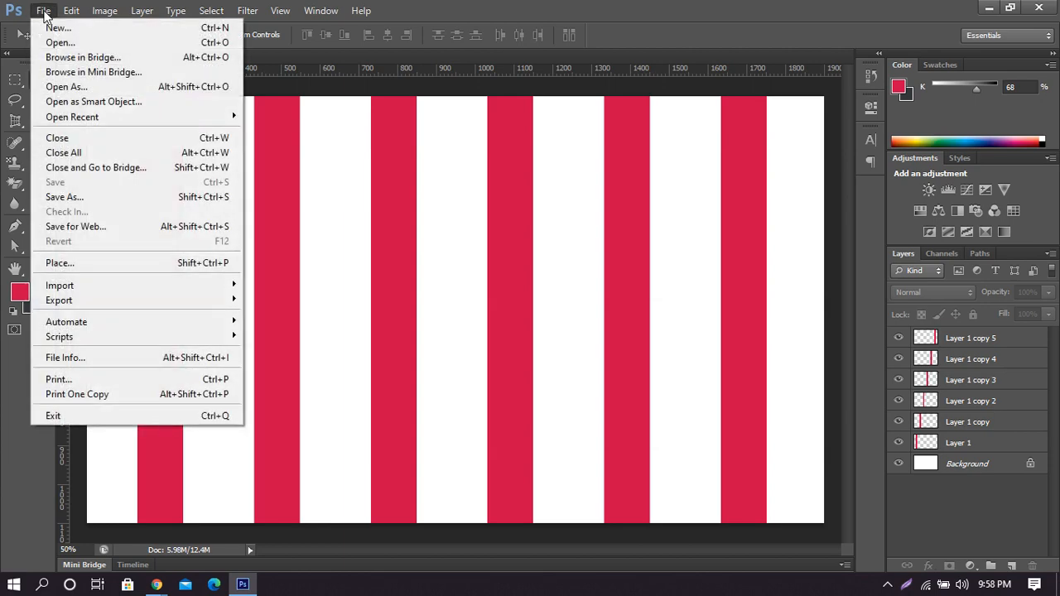
left_click(98, 198)
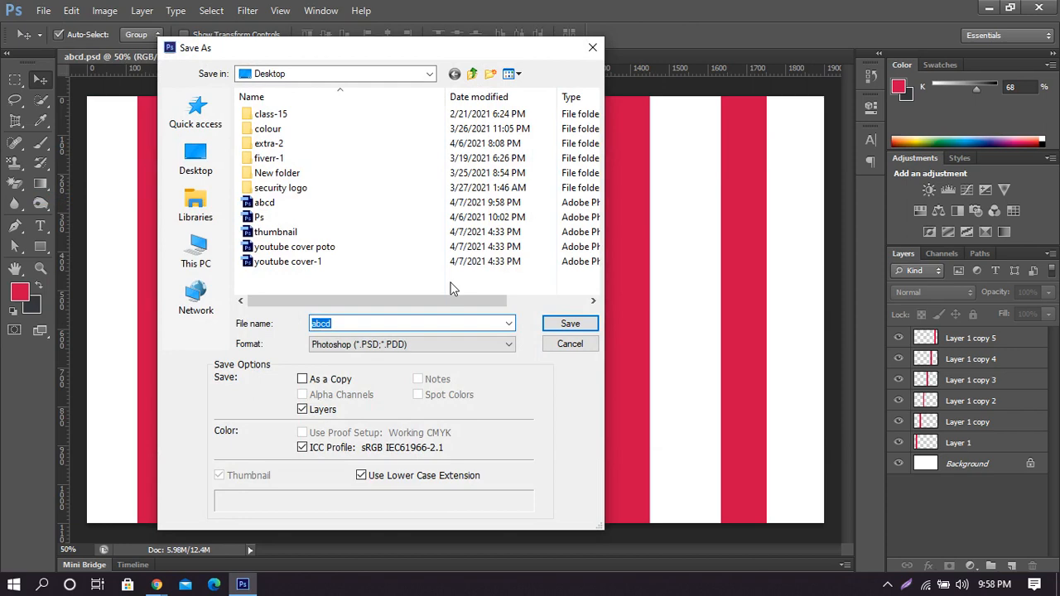
left_click(199, 154)
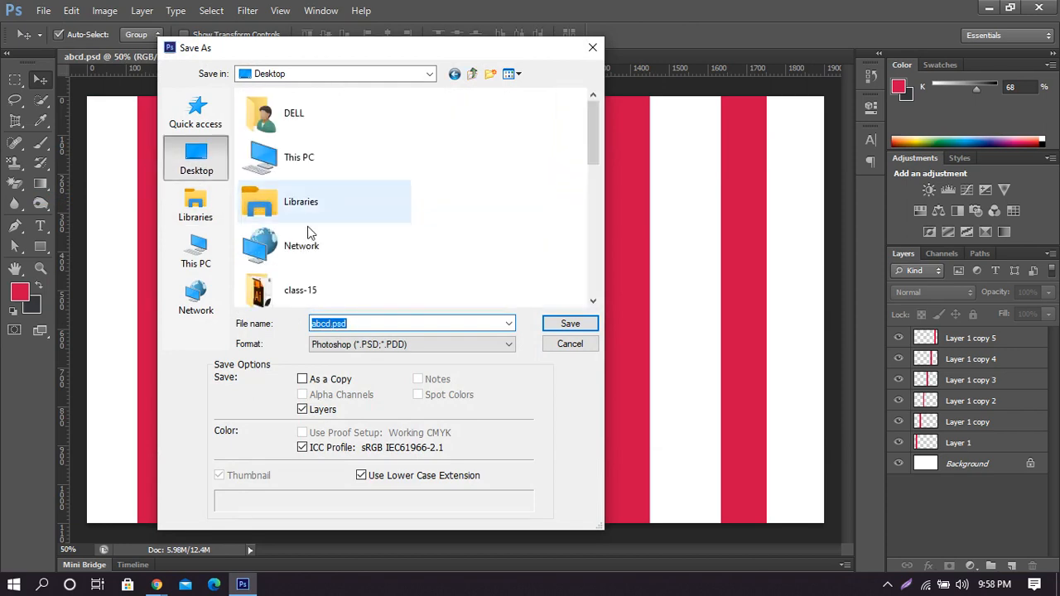
left_click(461, 347)
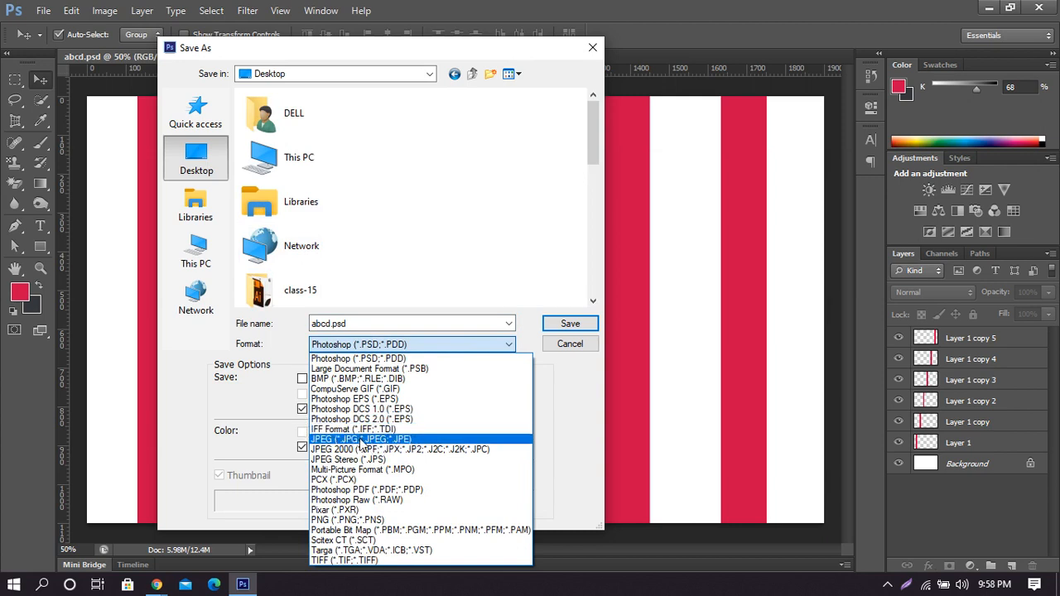
left_click(400, 440)
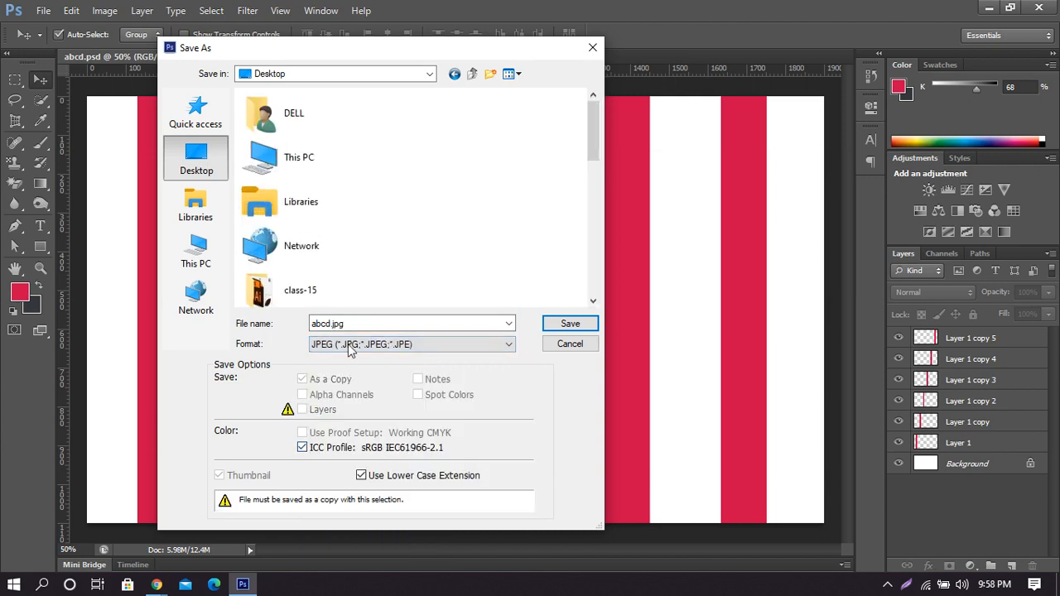
left_click_drag(346, 324, 315, 324)
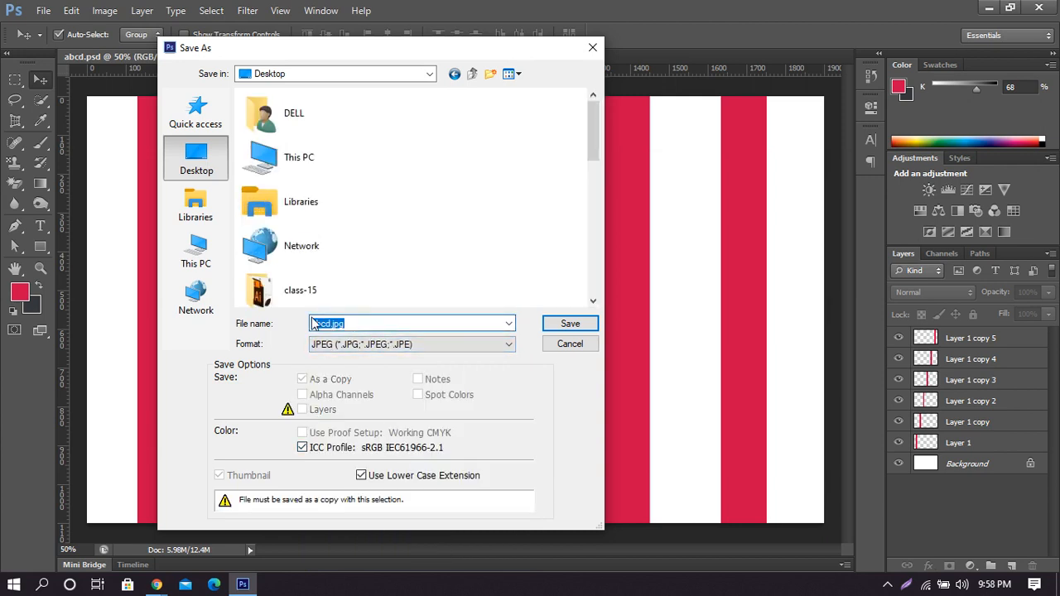
key("BackSpace")
type("ab")
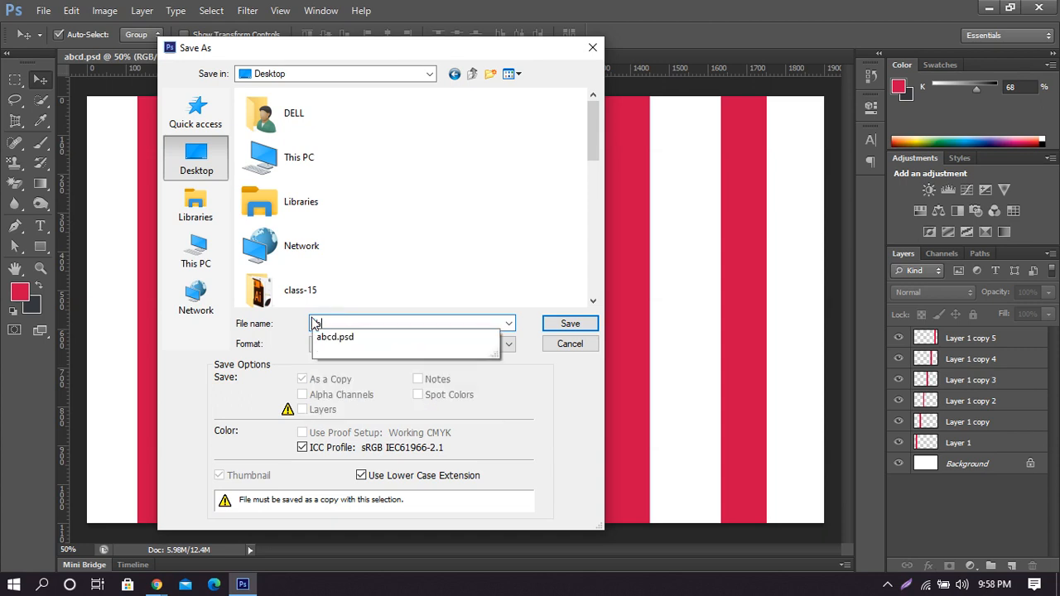
type("abcd ")
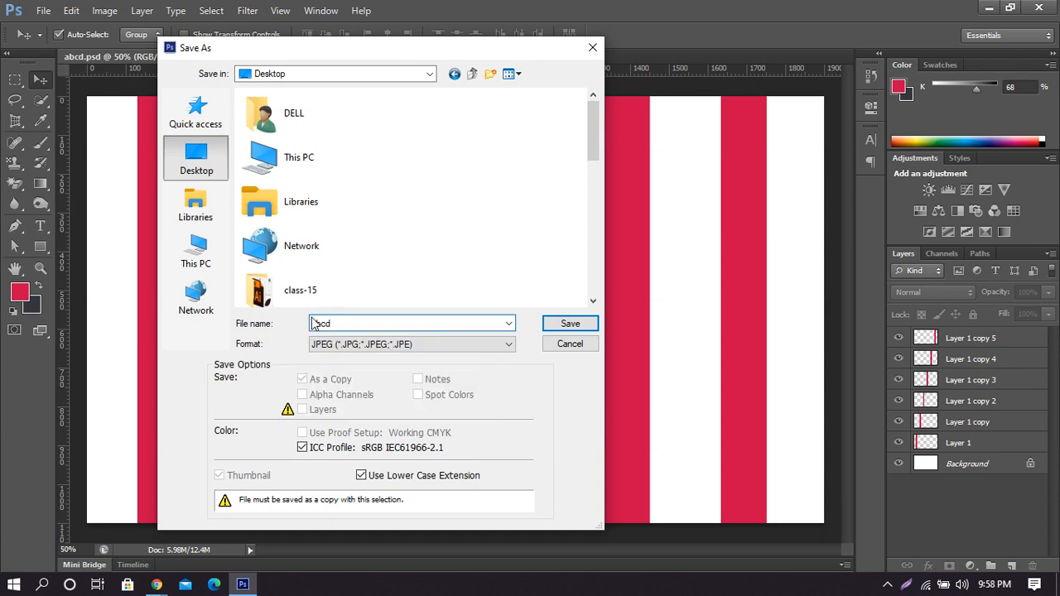
type("pic")
left_click(580, 325)
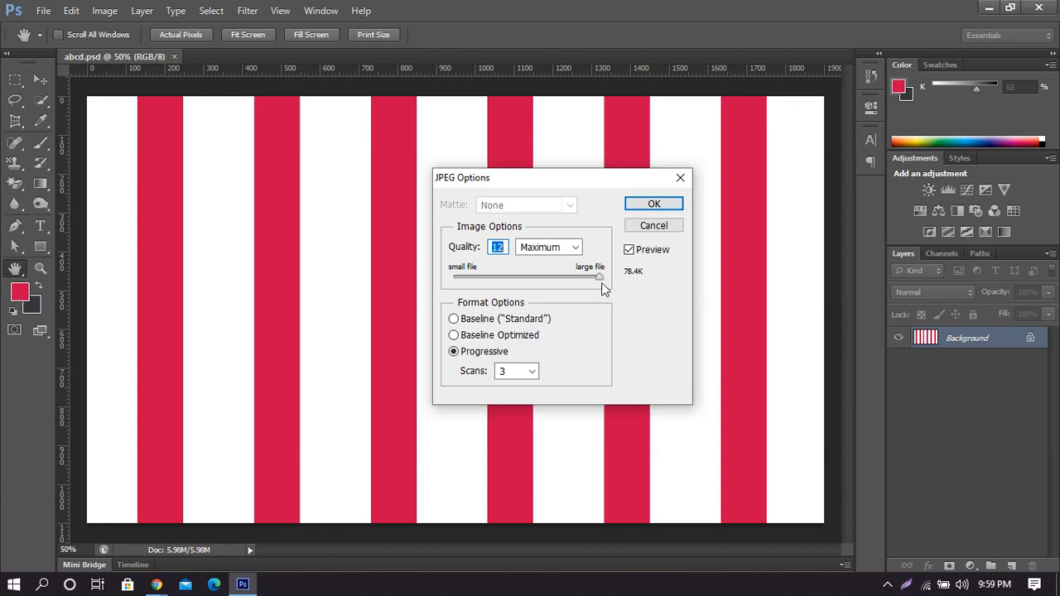
Set the JPEG quality to 12 (Maximum) with the Progressive format at 3 scans and finish saving the copy.
mouse_move(602, 283)
left_mouse_down()
mouse_move(530, 282)
mouse_move(615, 284)
left_mouse_up()
left_click(575, 247)
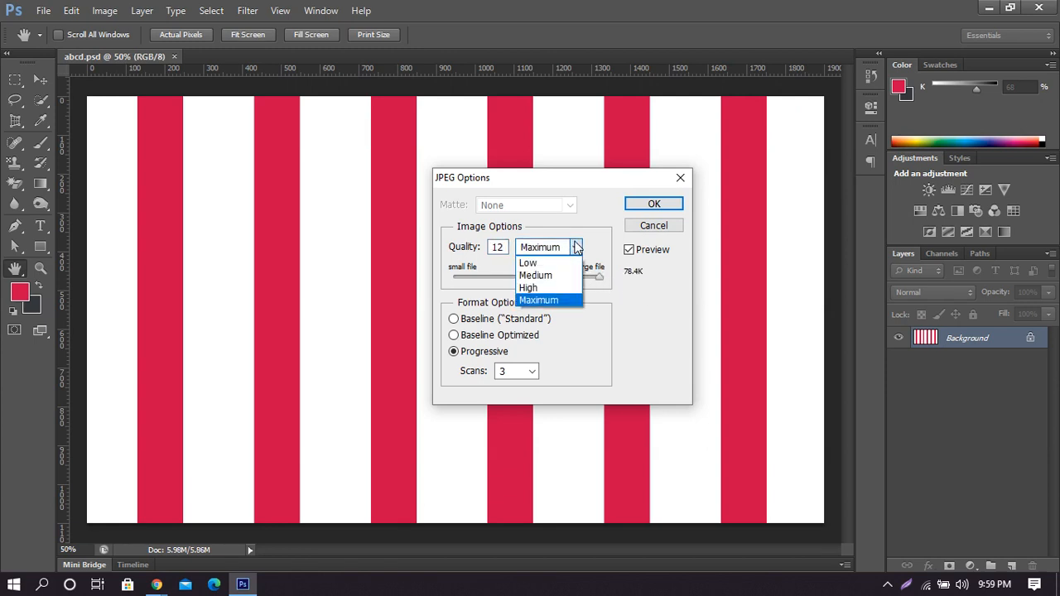
left_click(543, 300)
left_click(661, 297)
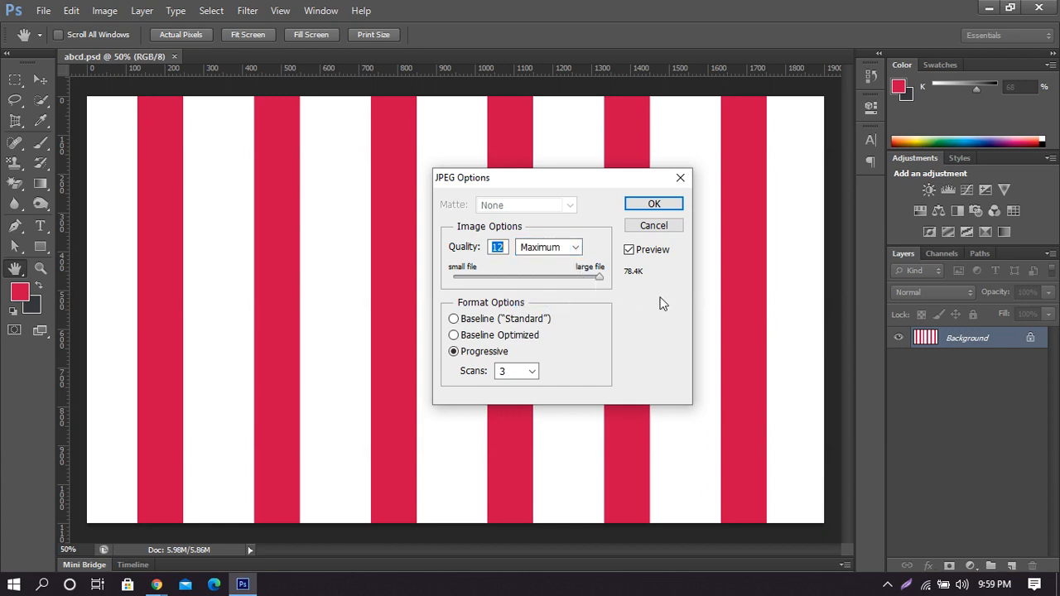
left_click(572, 246)
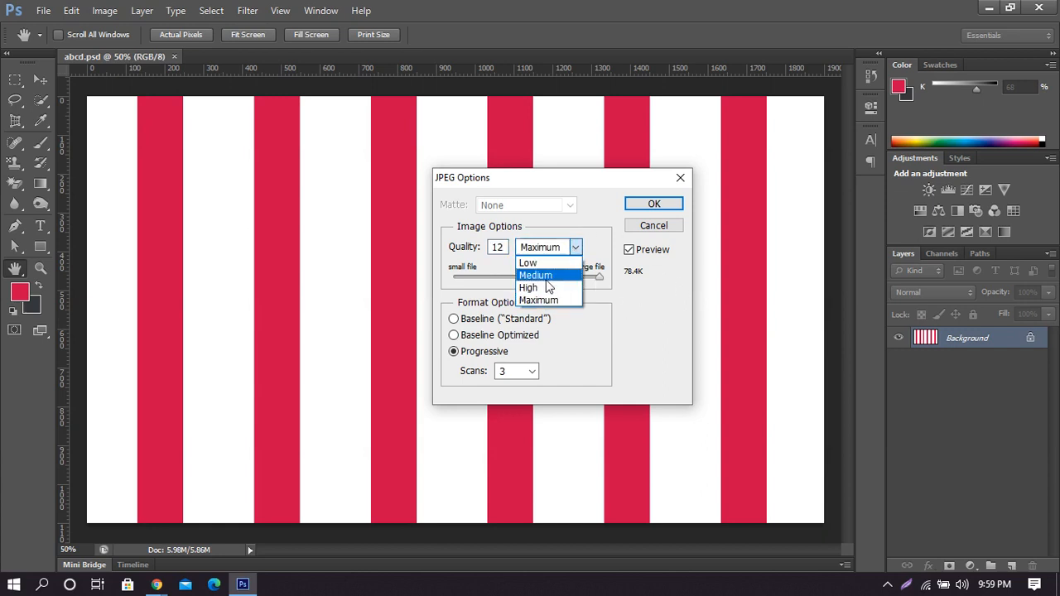
left_click(660, 307)
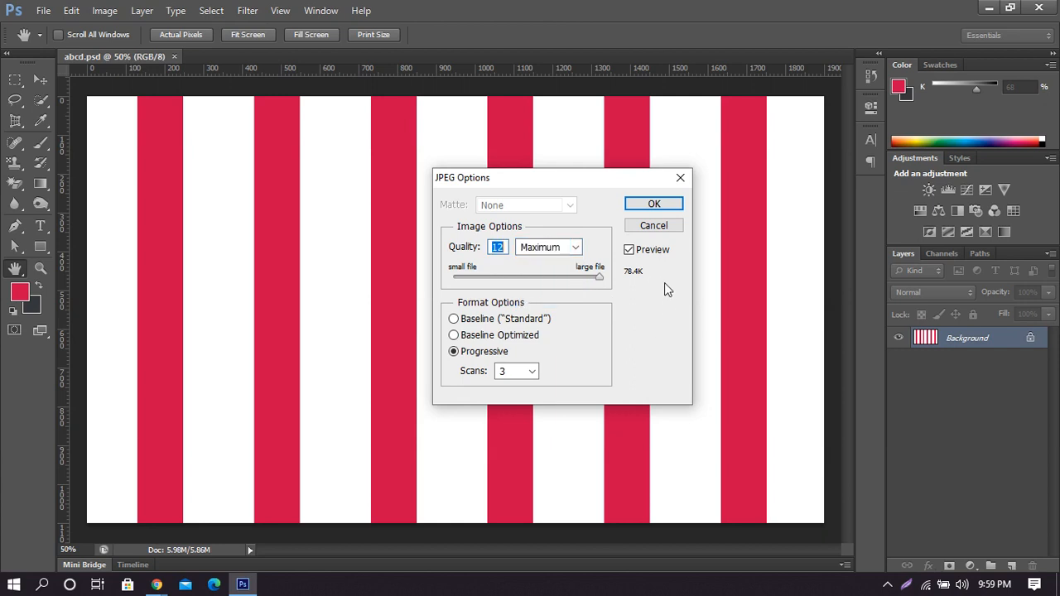
left_click(665, 212)
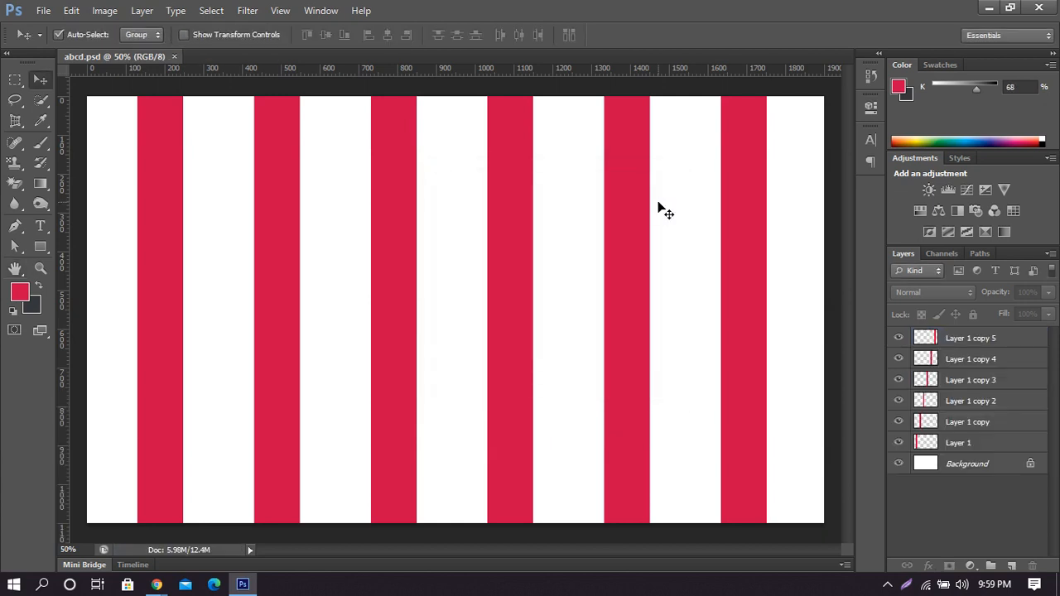
View the exported abcd pic image from the desktop in Photos and close the viewer.
left_click(989, 8)
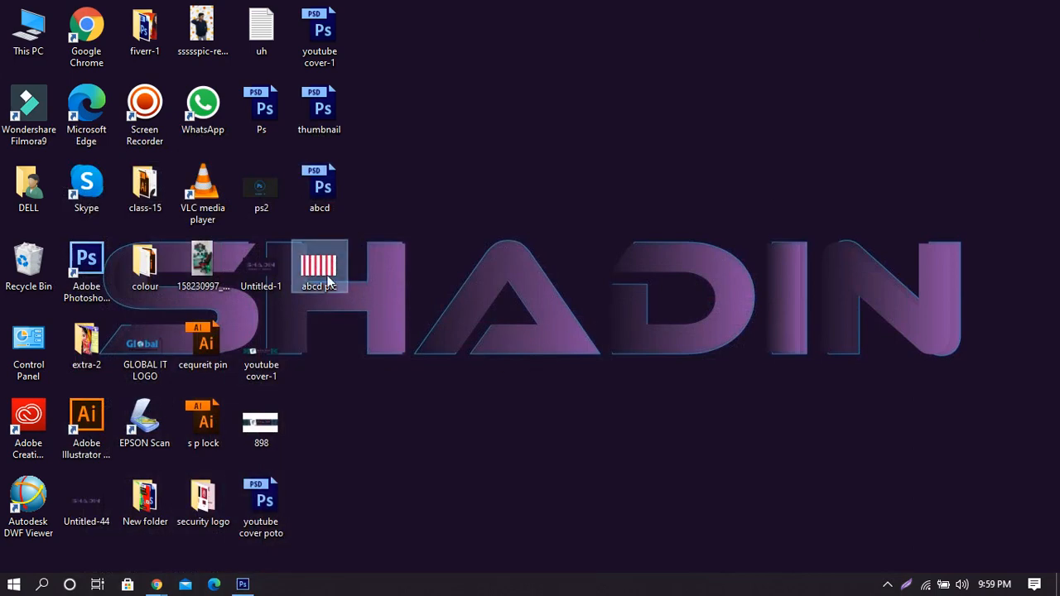
right_click(398, 237)
left_click(447, 286)
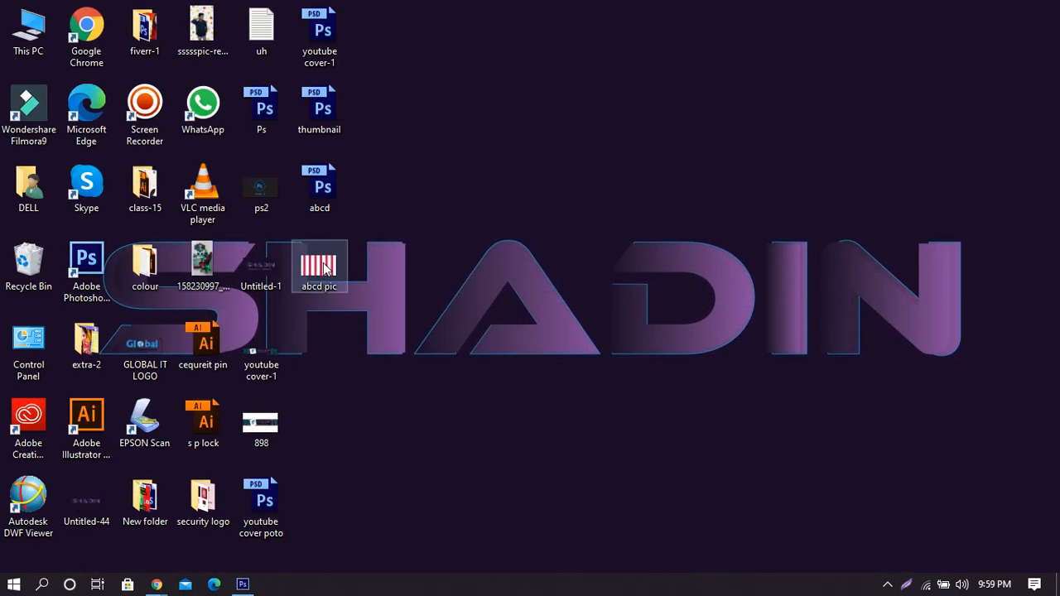
double_click(327, 265)
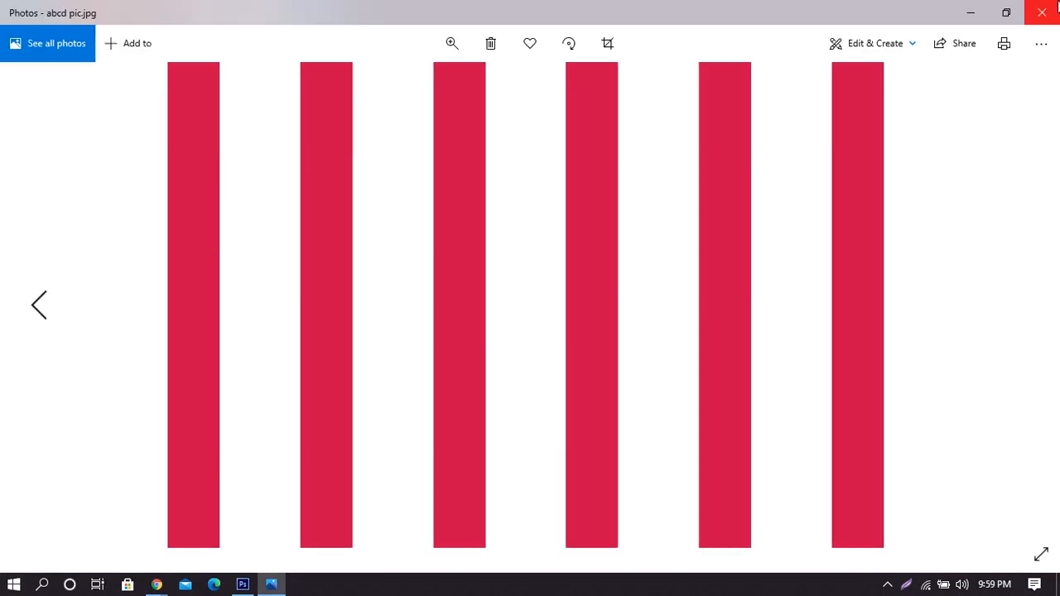
left_click(1043, 12)
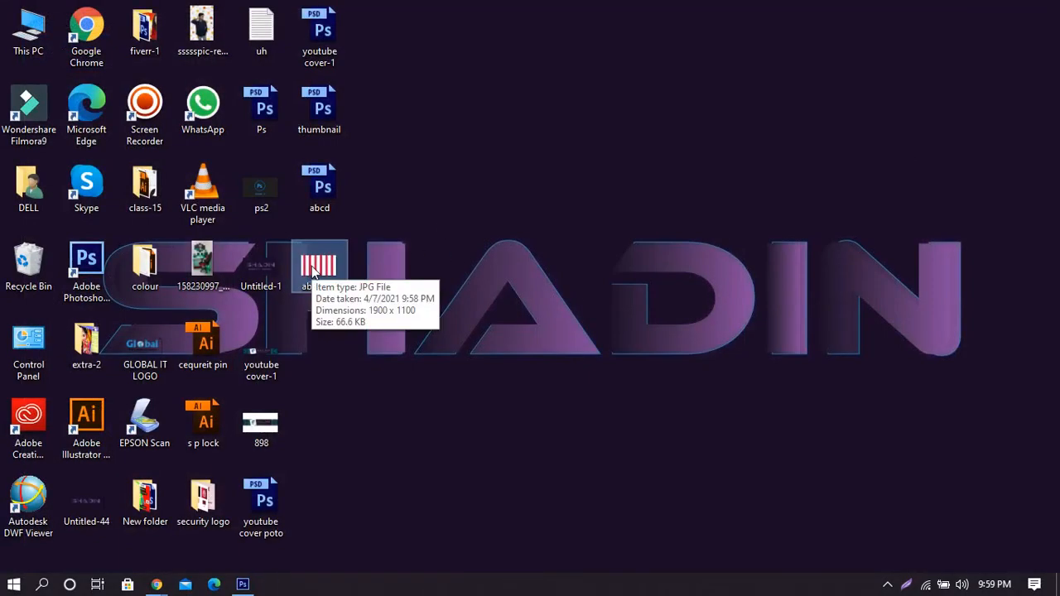
Open the abcd pic image in Photoshop, try moving its content with the Move tool and close the image.
left_click_drag(313, 272, 309, 55)
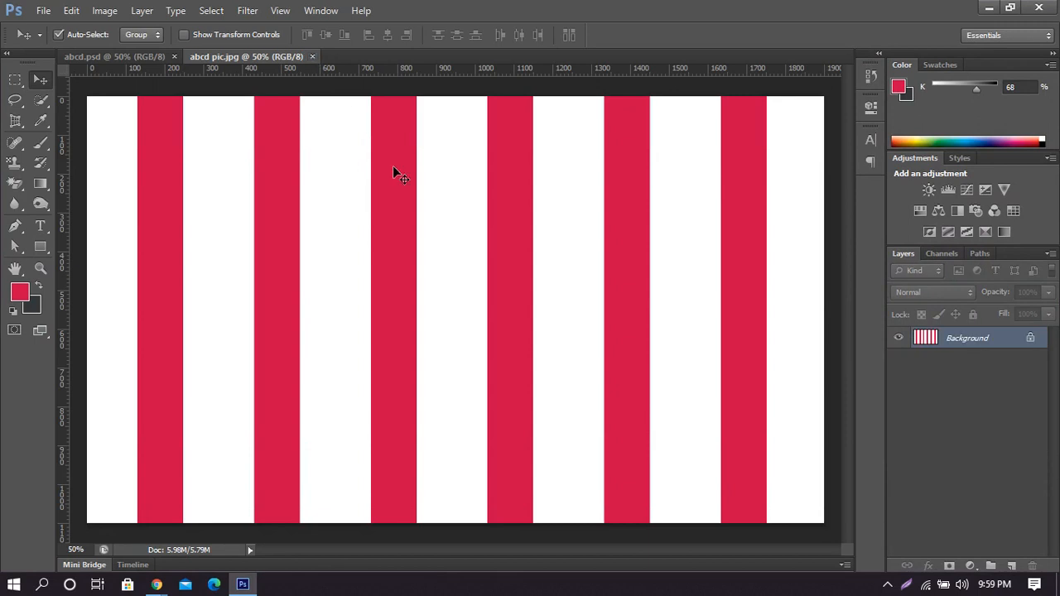
left_click_drag(463, 202, 559, 251)
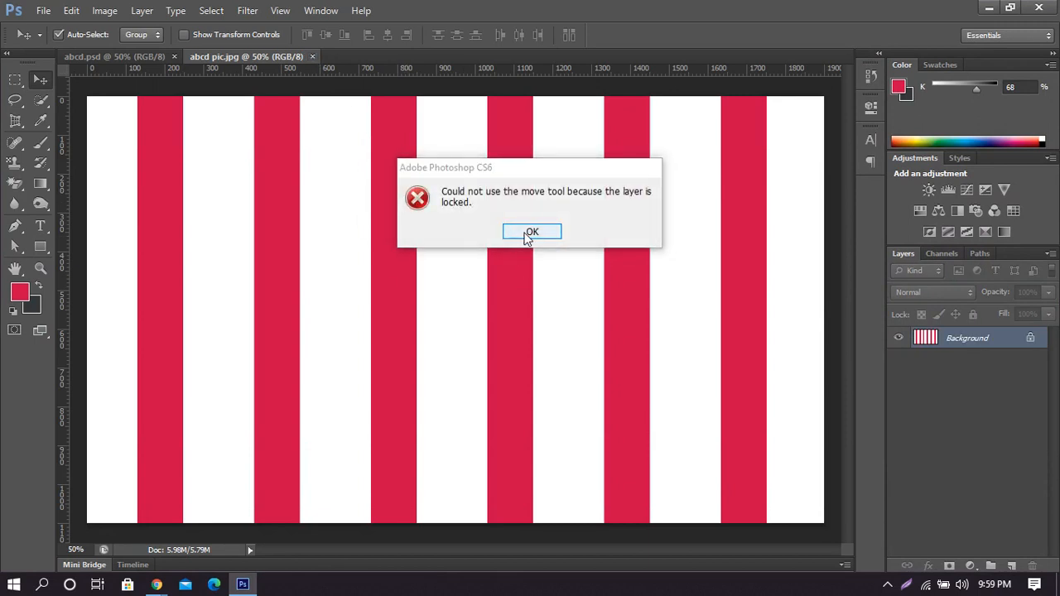
left_click(530, 231)
left_click(313, 57)
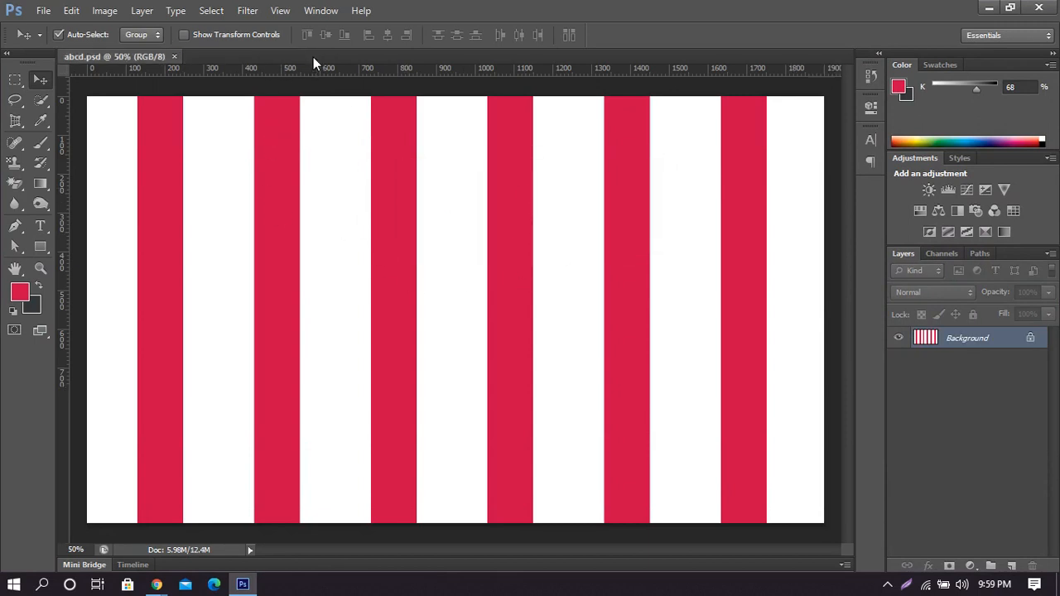
Switch to the Google Meet call, check the meeting chat and return to Photoshop.
mouse_move(156, 584)
left_click(139, 531)
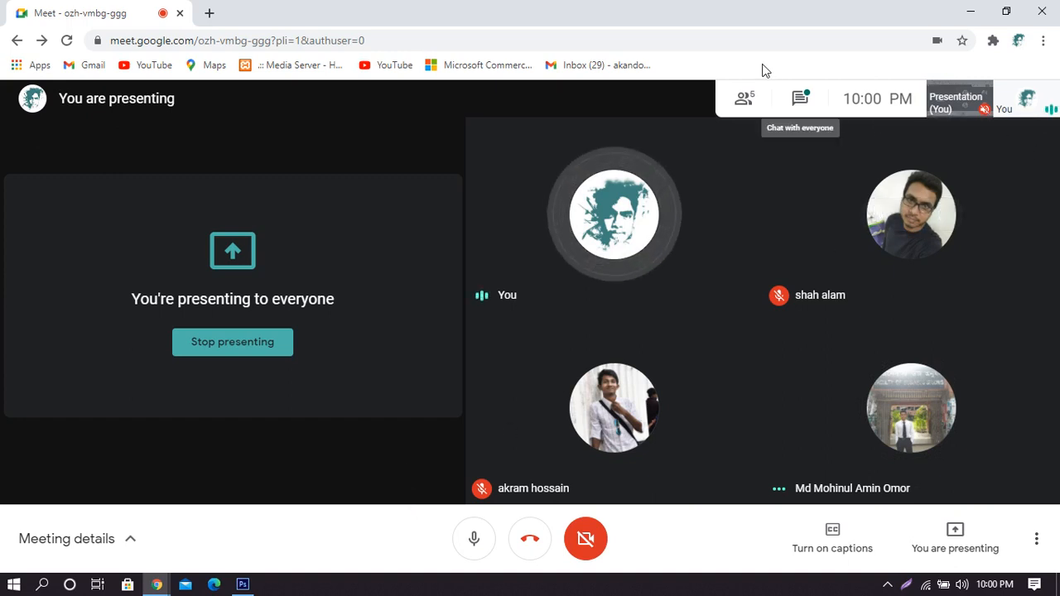
left_click(803, 98)
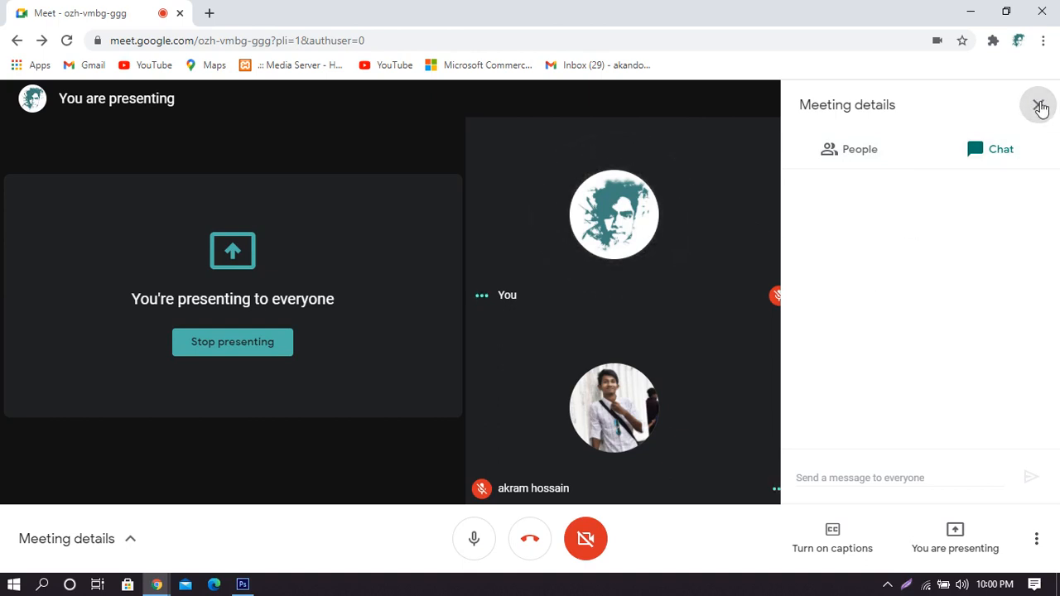
left_click(700, 339)
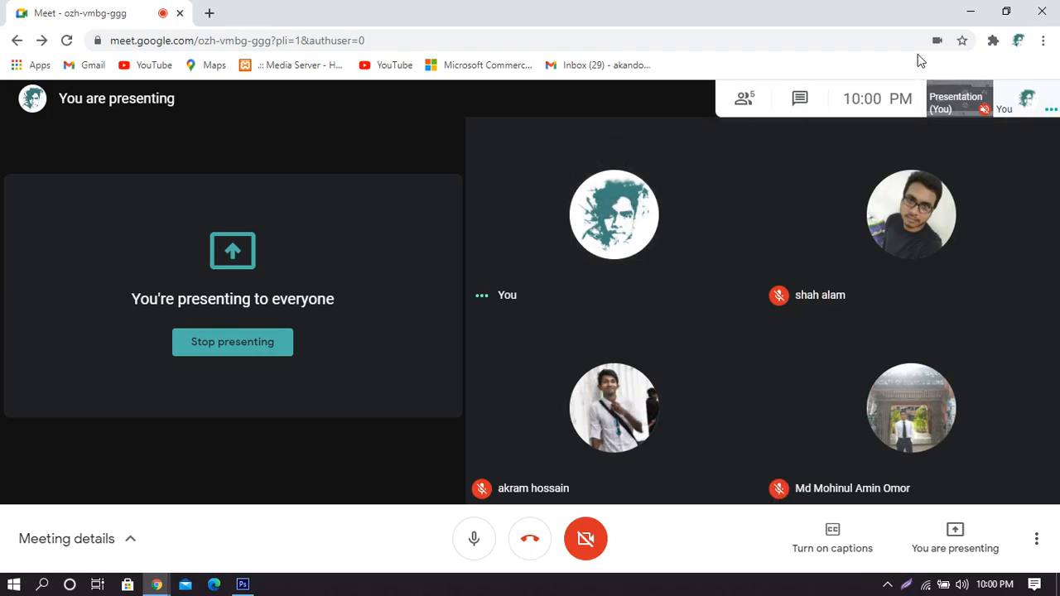
left_click(971, 12)
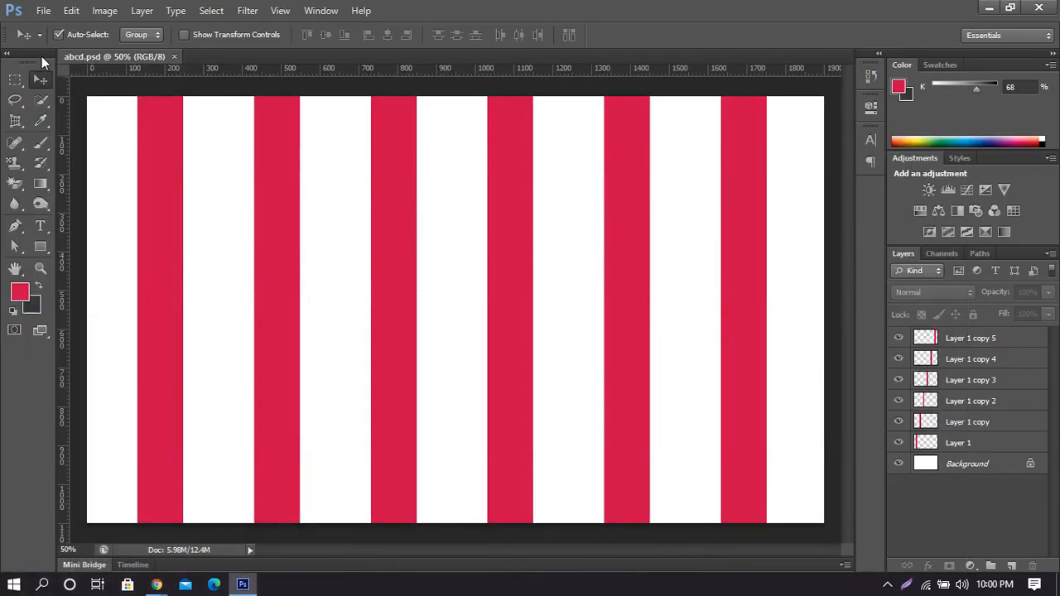
Look at the desktop and the Google Meet participants again, and return to the abcd document in Photoshop.
left_click(989, 8)
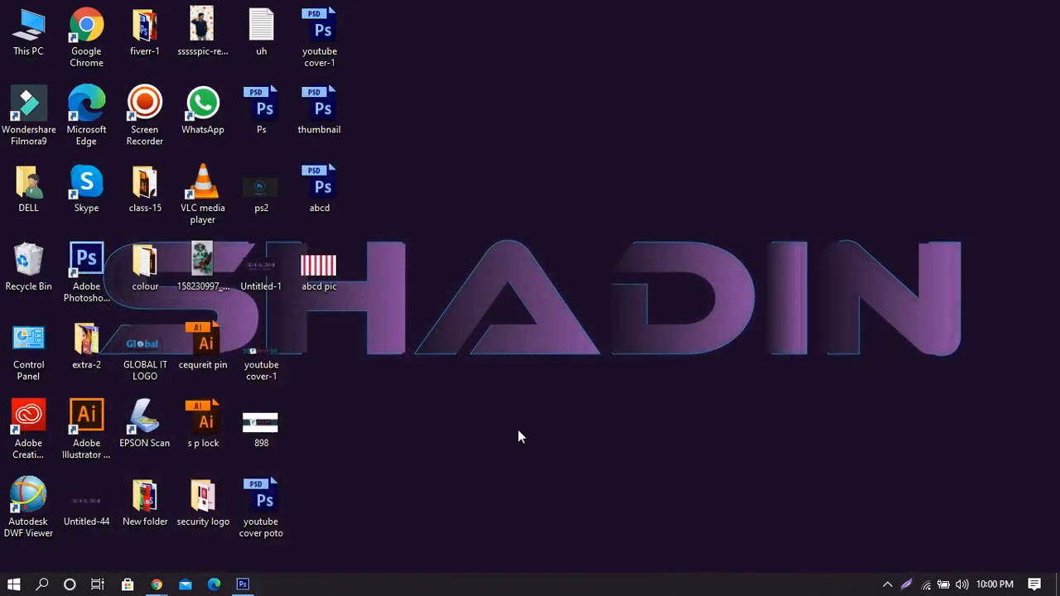
left_click(243, 585)
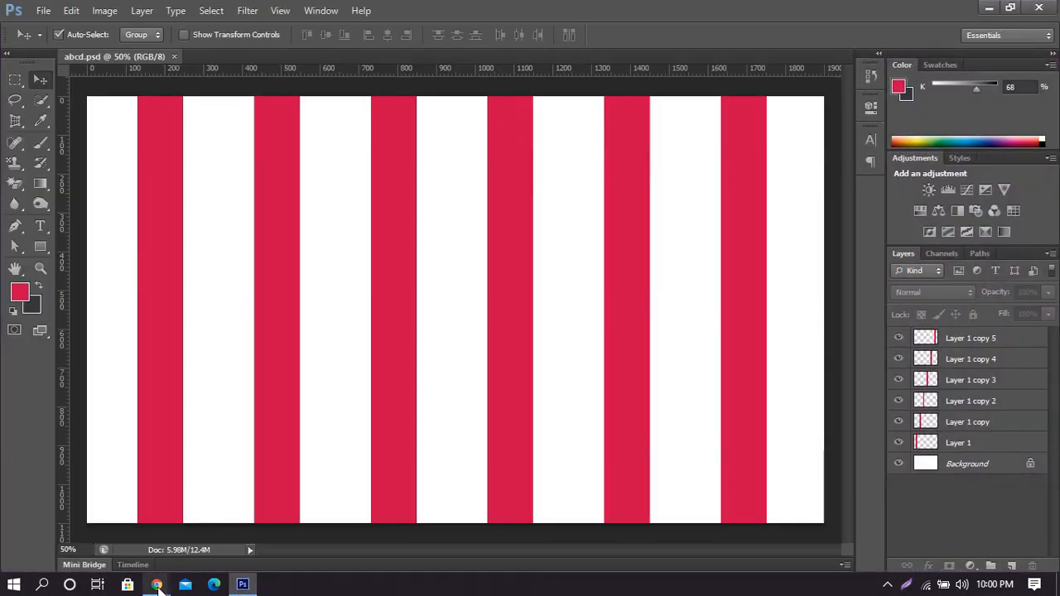
mouse_move(157, 585)
left_click(141, 545)
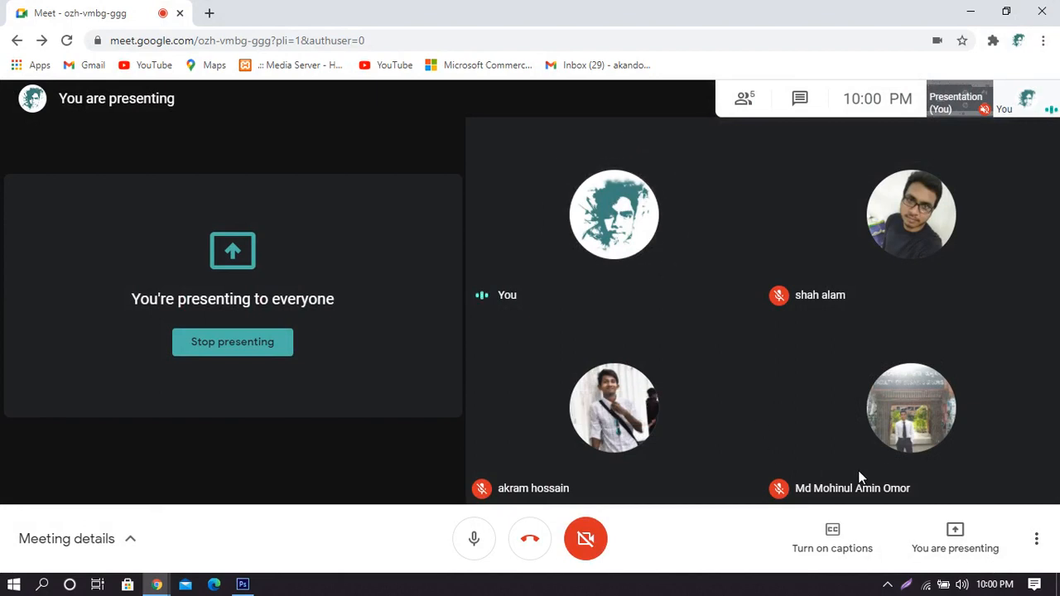
left_click(971, 12)
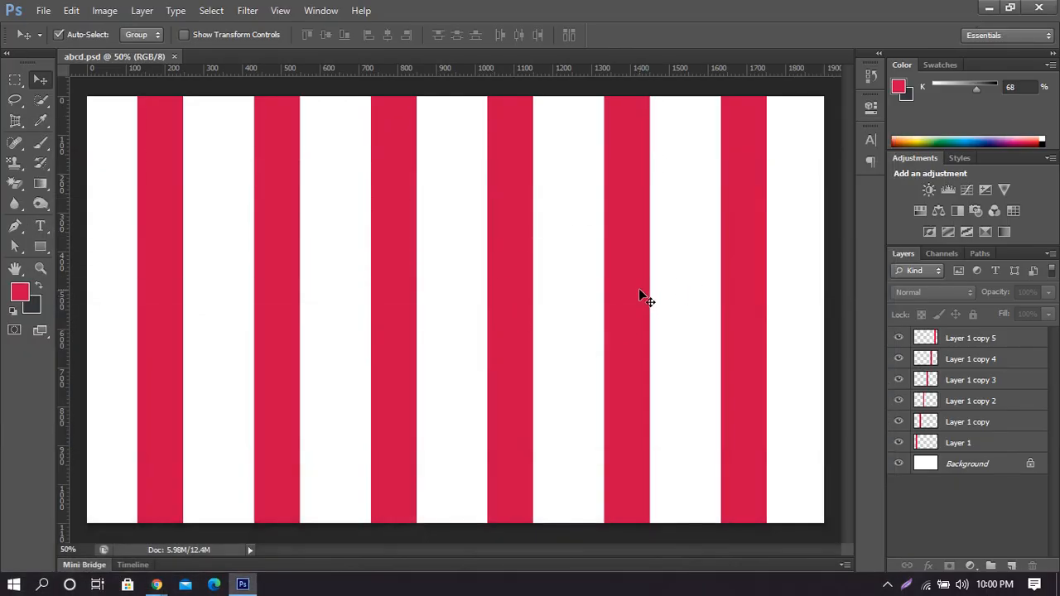
Shift the fourth vertical stripe slightly to the left and switch to the desktop.
left_click_drag(527, 203, 518, 199)
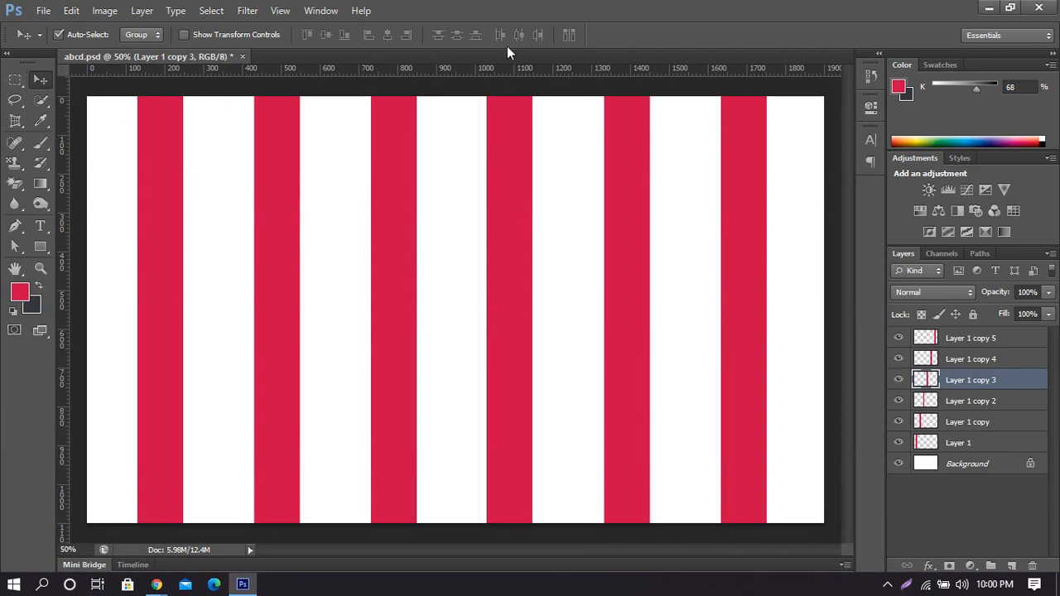
left_click(986, 10)
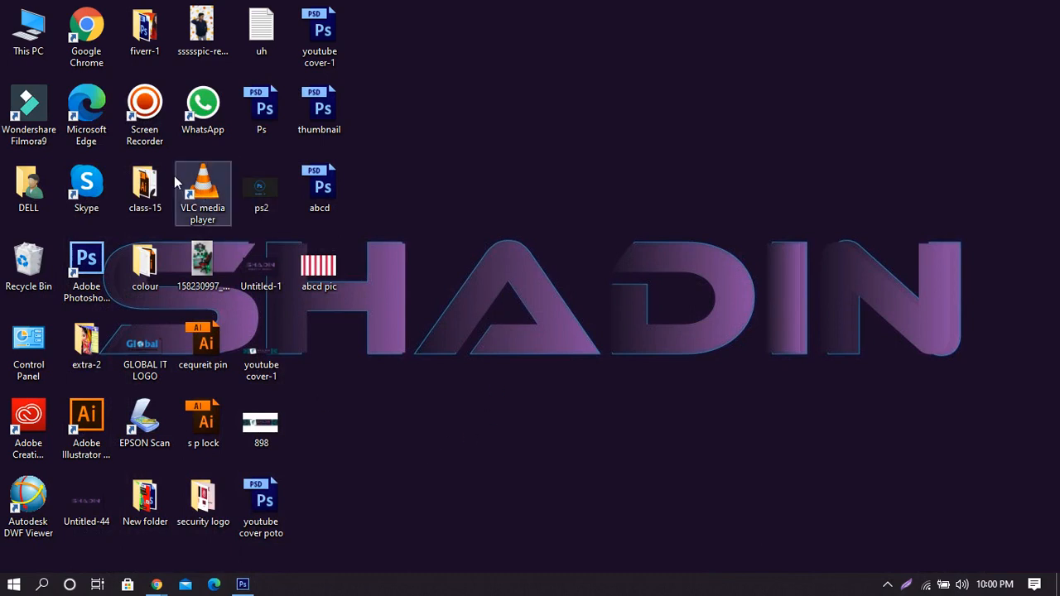